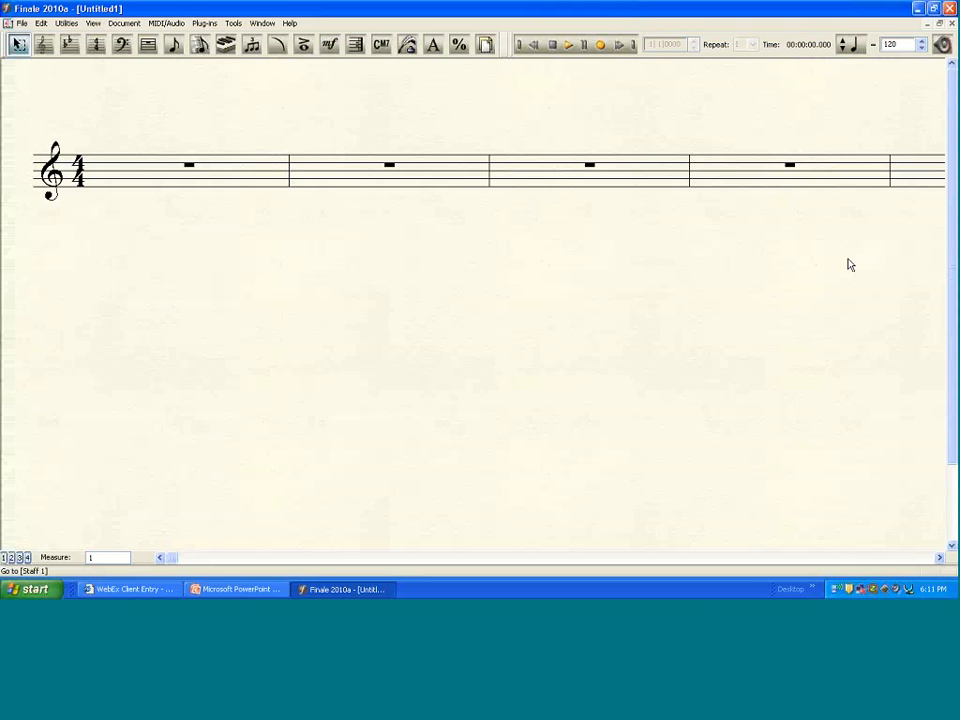
Step: Use Simple Entry to add the eighth notes G, D, A and E at the start of measure 1
key(ctrl+equal)
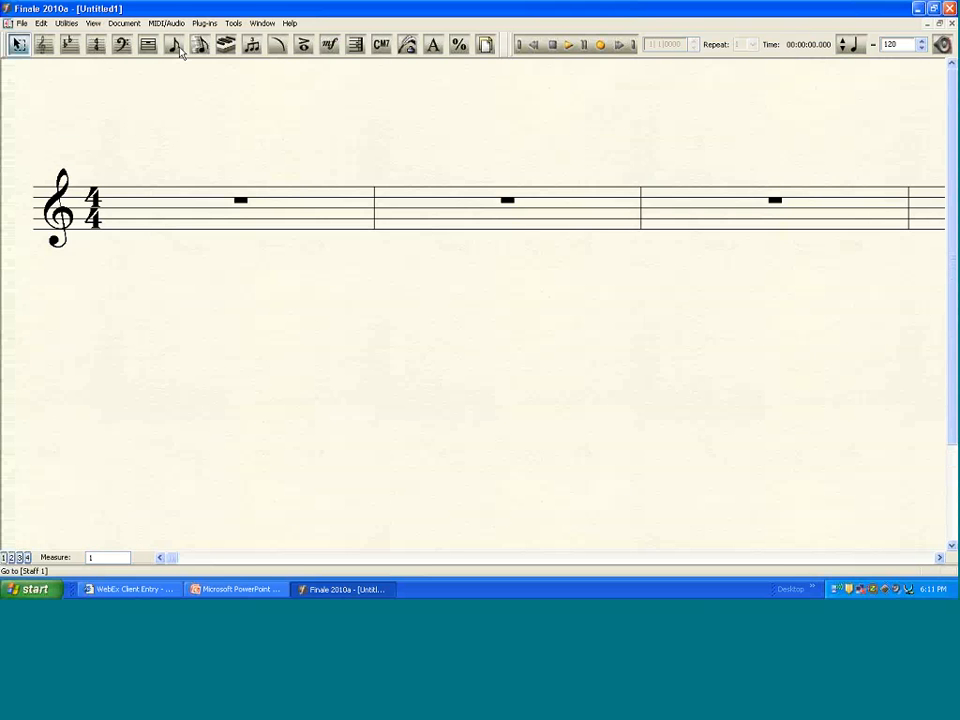
click(174, 44)
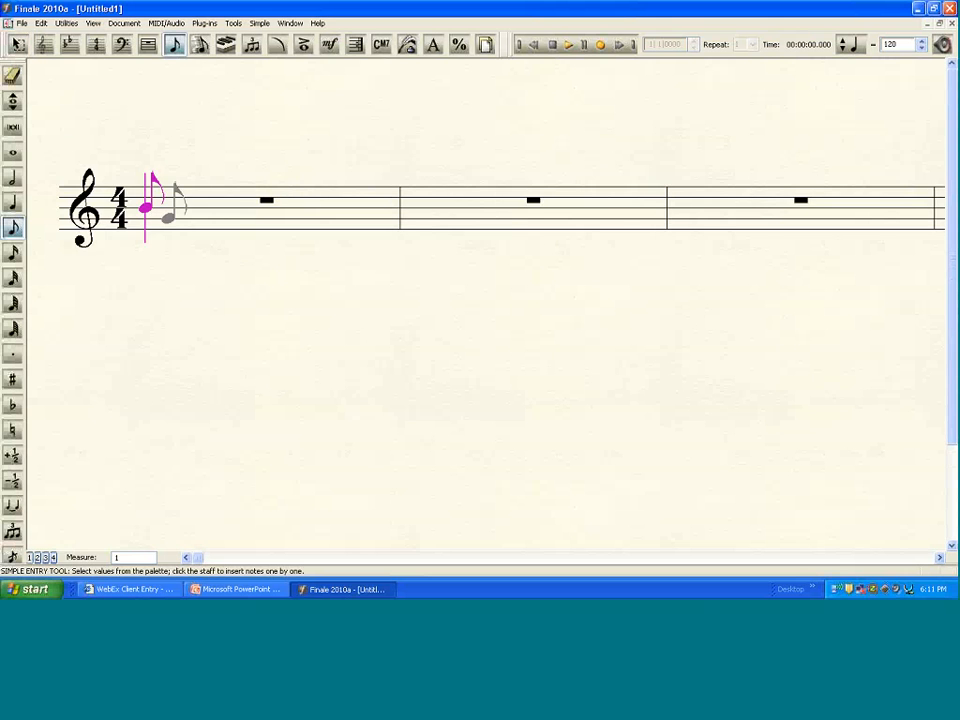
click(155, 218)
click(180, 197)
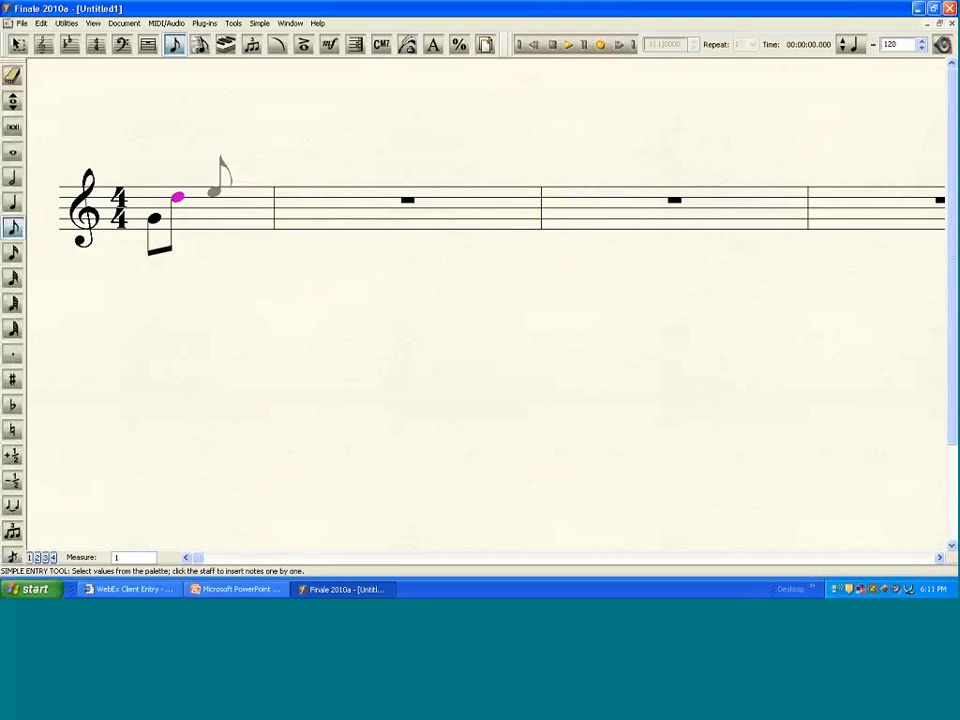
click(210, 213)
click(228, 192)
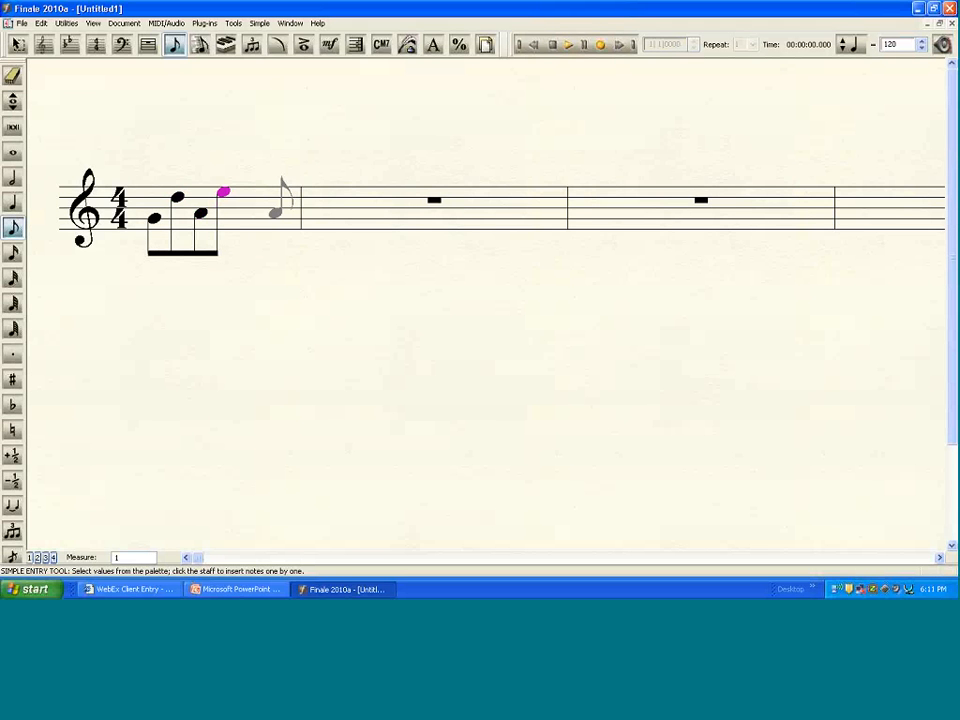
Step: Complete measure 1 with two quarter notes, A and C
click(13, 203)
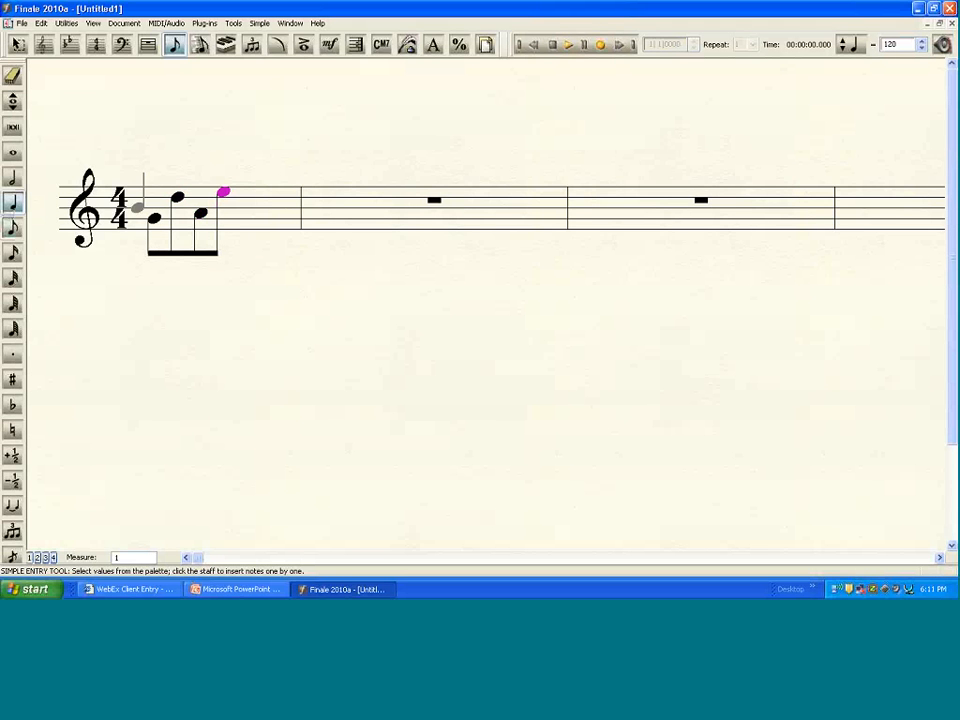
click(246, 212)
click(284, 203)
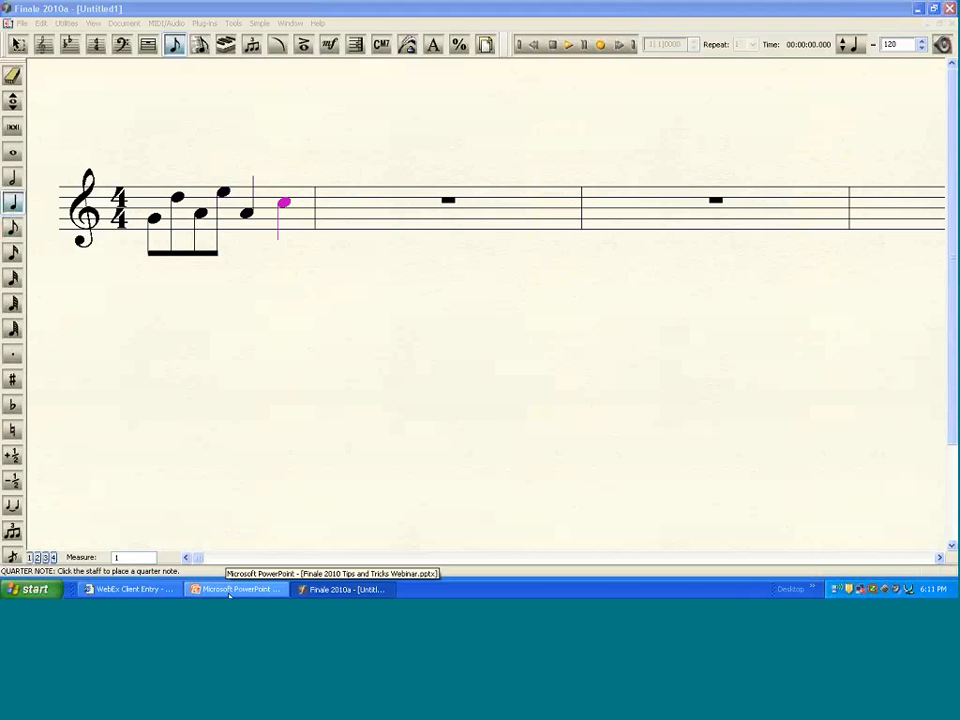
Step: Switch to the PowerPoint presentation, review the Start and Entering your music slides, and return to the Finale score
scroll(540, 388, up, 2)
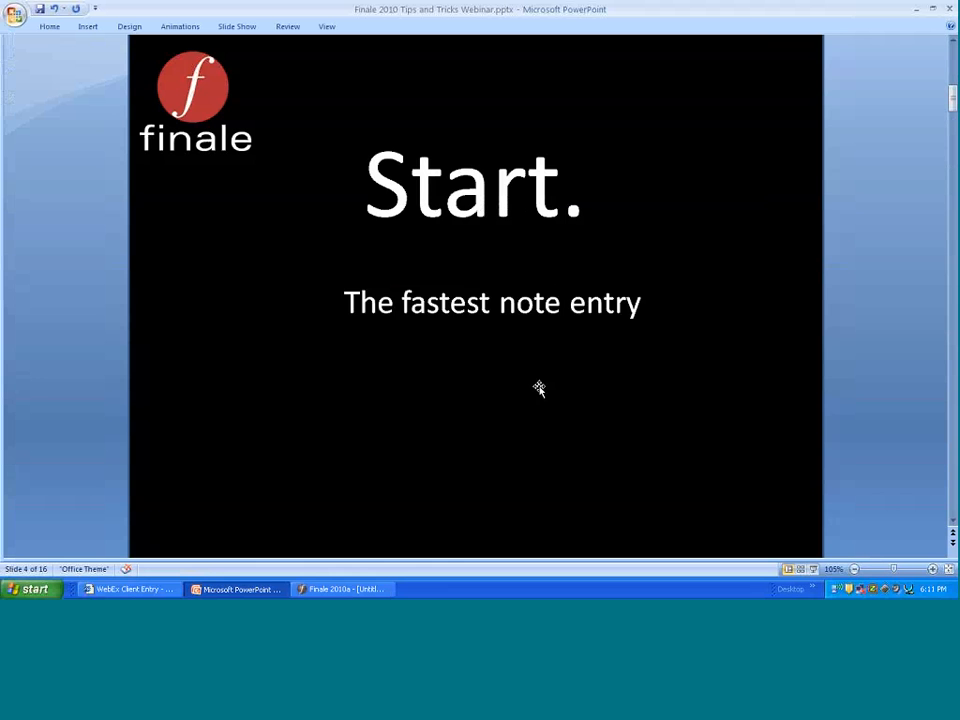
scroll(538, 388, up, 2)
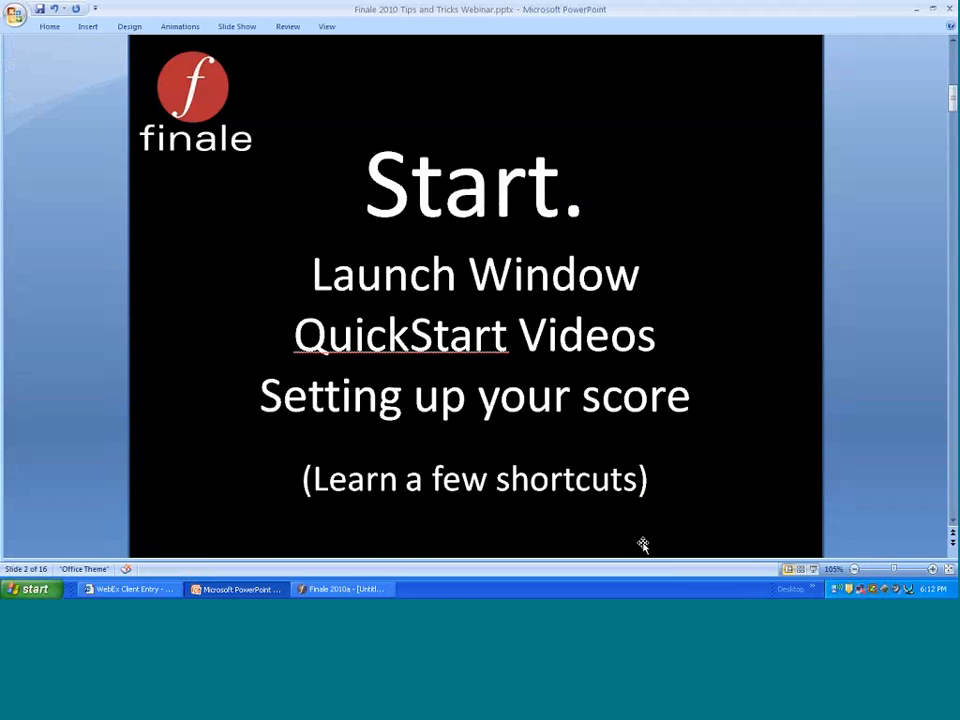
scroll(643, 544, down, 1)
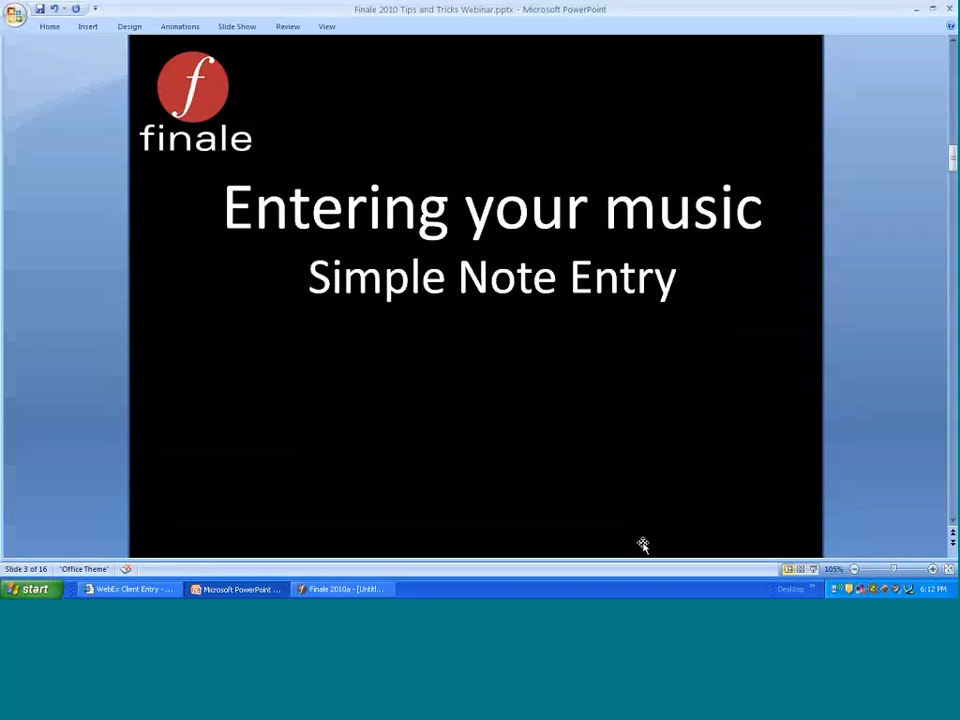
scroll(643, 544, down, 1)
click(330, 590)
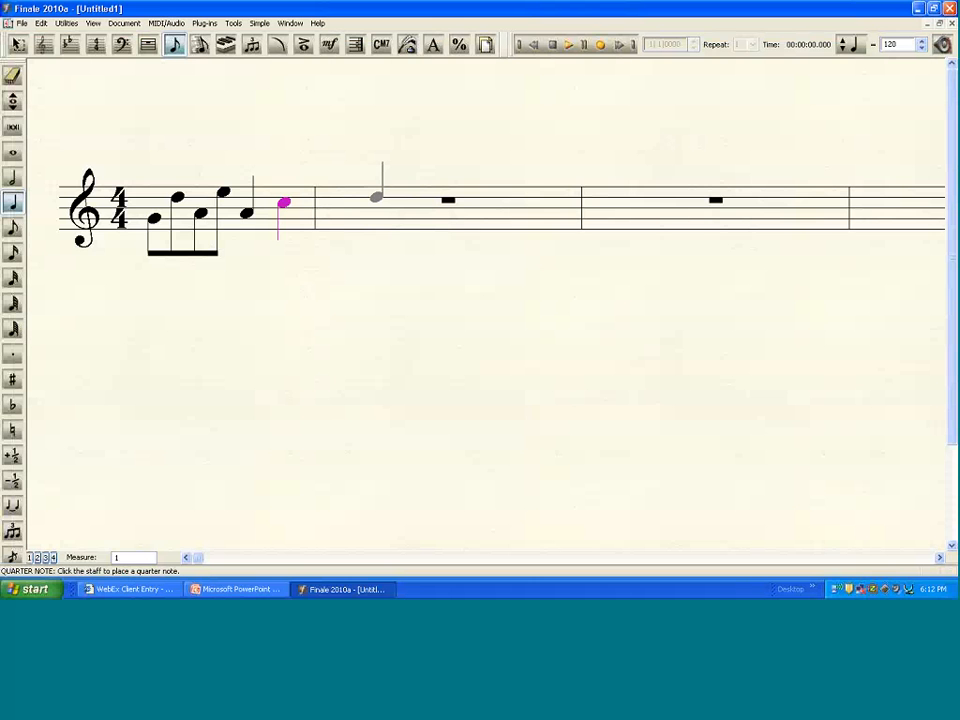
Step: Cycle through the note durations, settle on the eighth note, and lower the last quarter note of measure 1 to A
key(ctrl+alt+4)
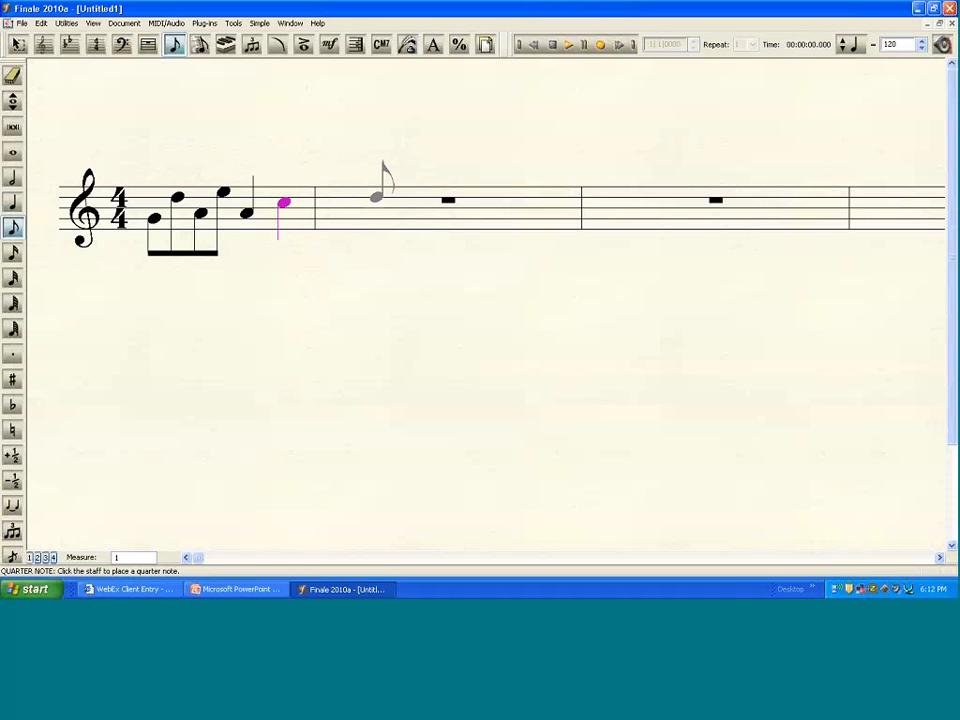
key(ctrl+alt+3)
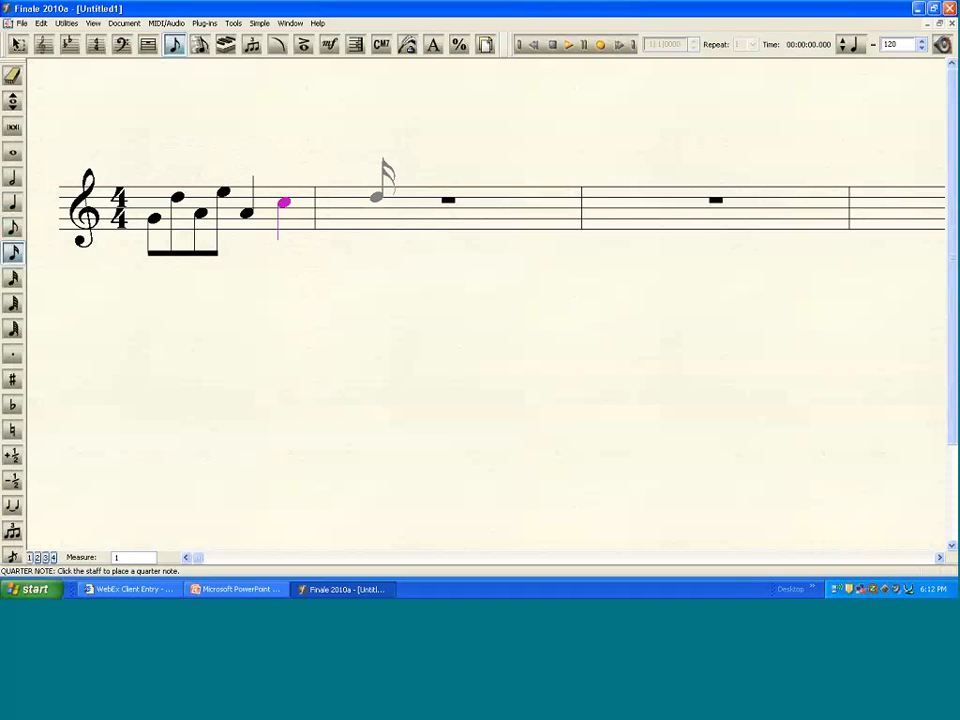
key(ctrl+alt+6)
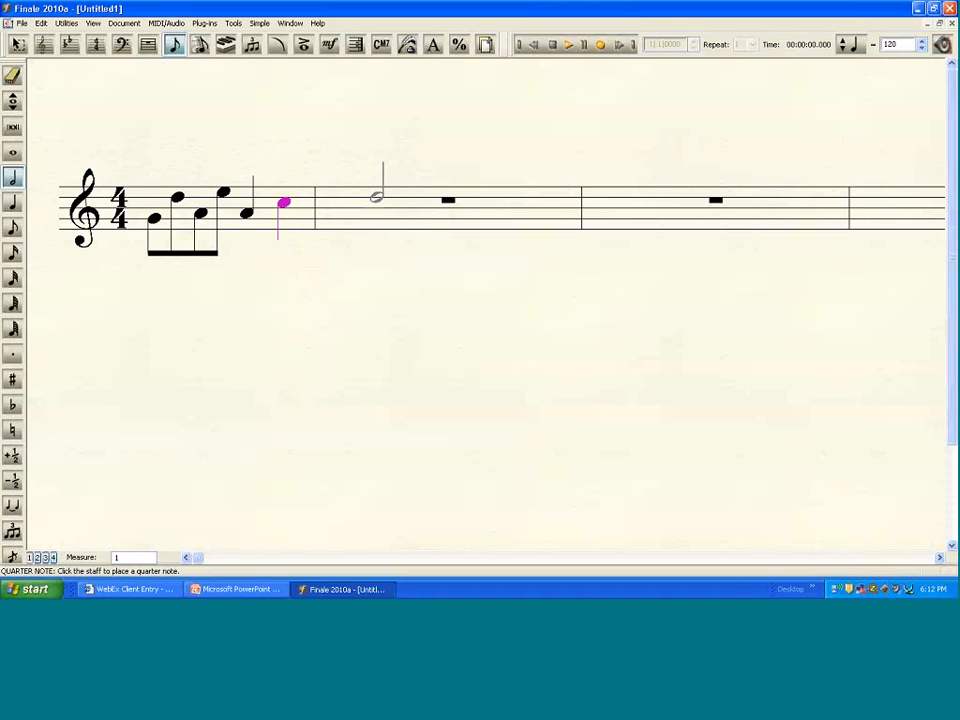
key(ctrl+alt+7)
key(ctrl+alt+6)
key(ctrl+alt+5)
key(ctrl+alt+4)
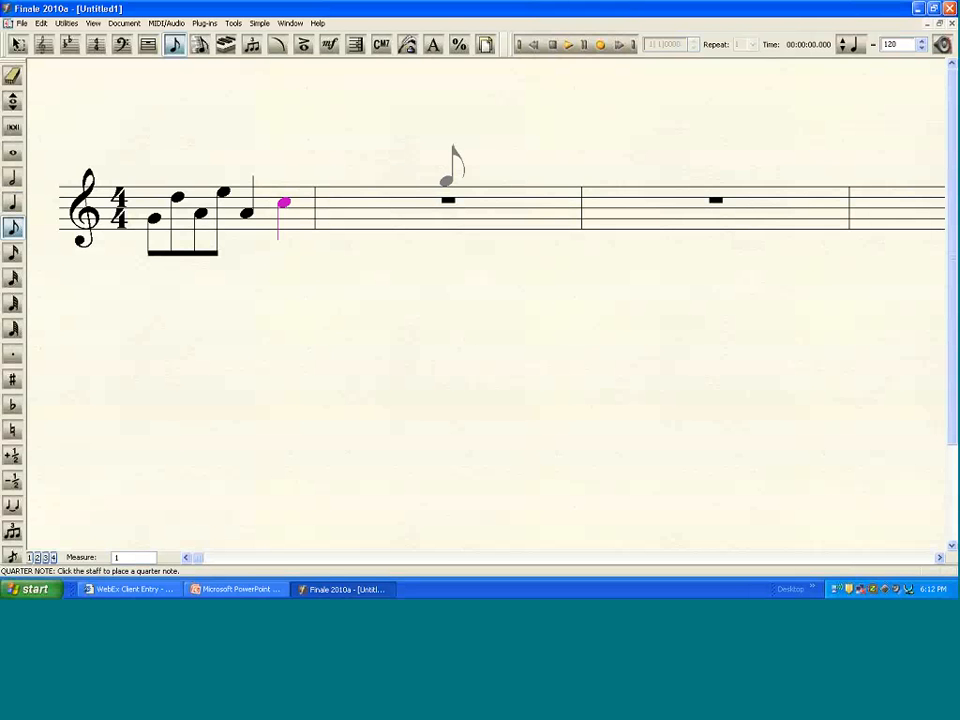
click(328, 212)
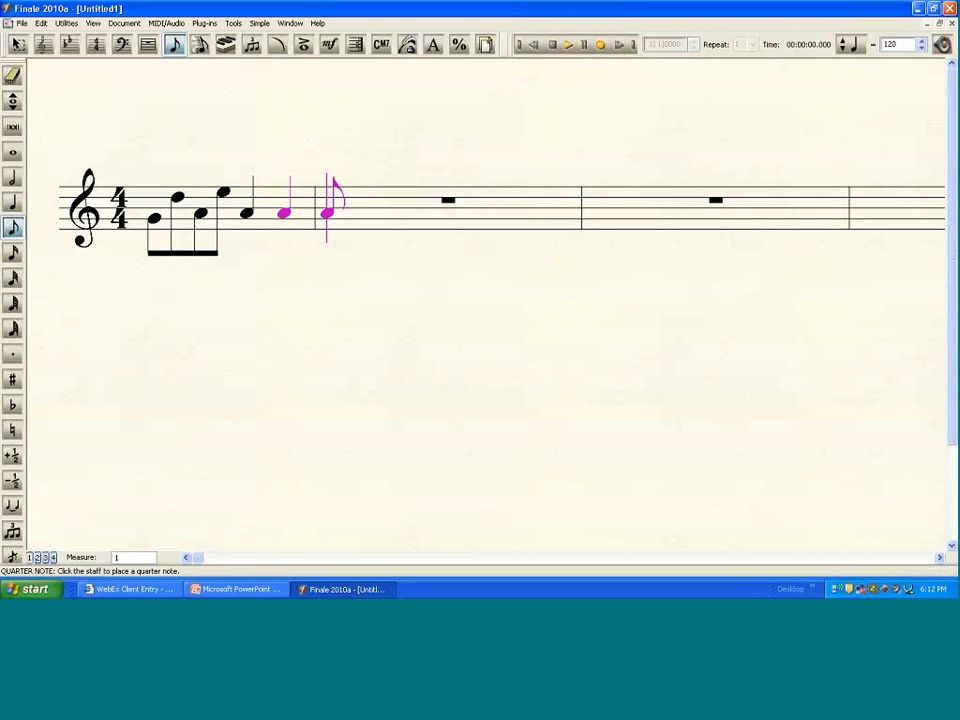
Step: Fill measure 2 with eighth notes D, F and four three-note chords, and enter eighth notes C, D, B and D in measure 3
click(447, 195)
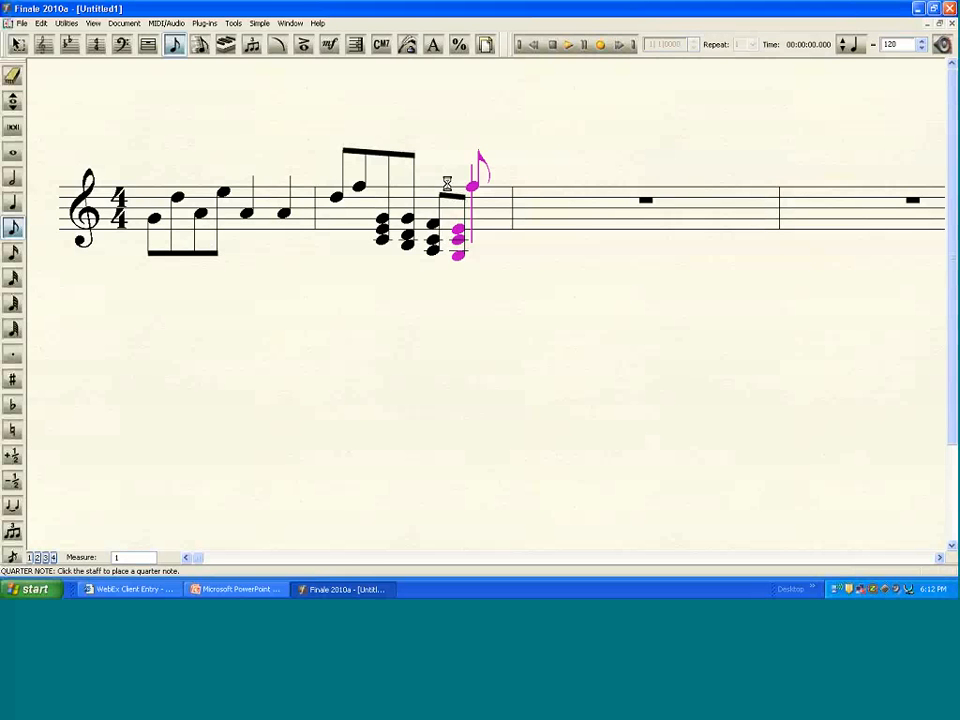
click(529, 202)
click(586, 197)
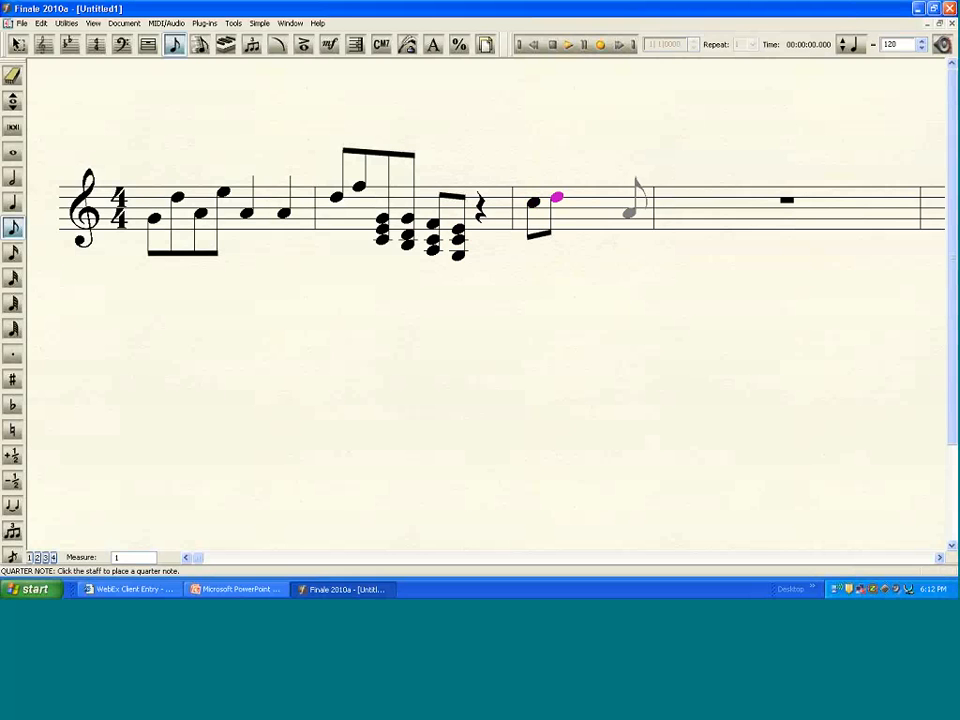
click(632, 210)
click(650, 205)
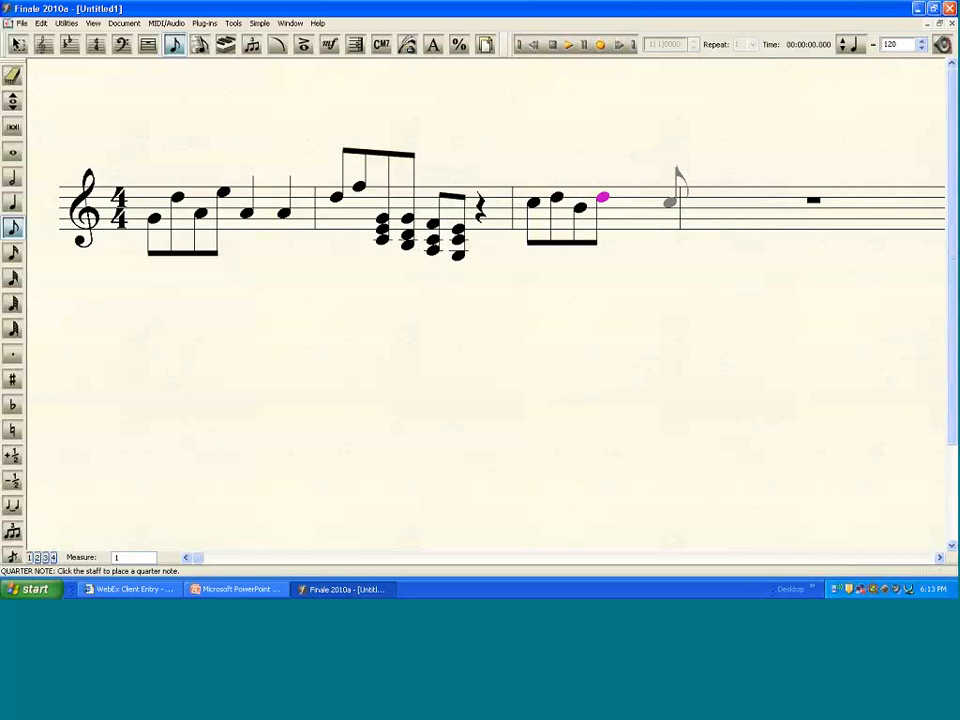
Step: Flip the stems of the beamed eighth notes in measure 3 upward and review the Modify Entry commands of Simple Entry
key(l)
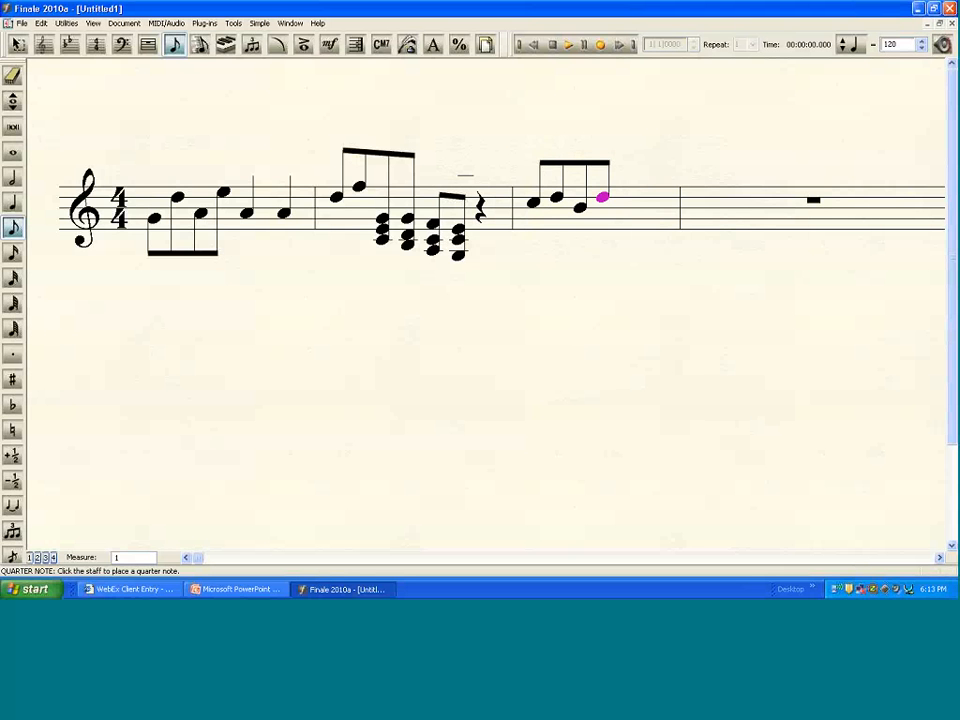
click(264, 24)
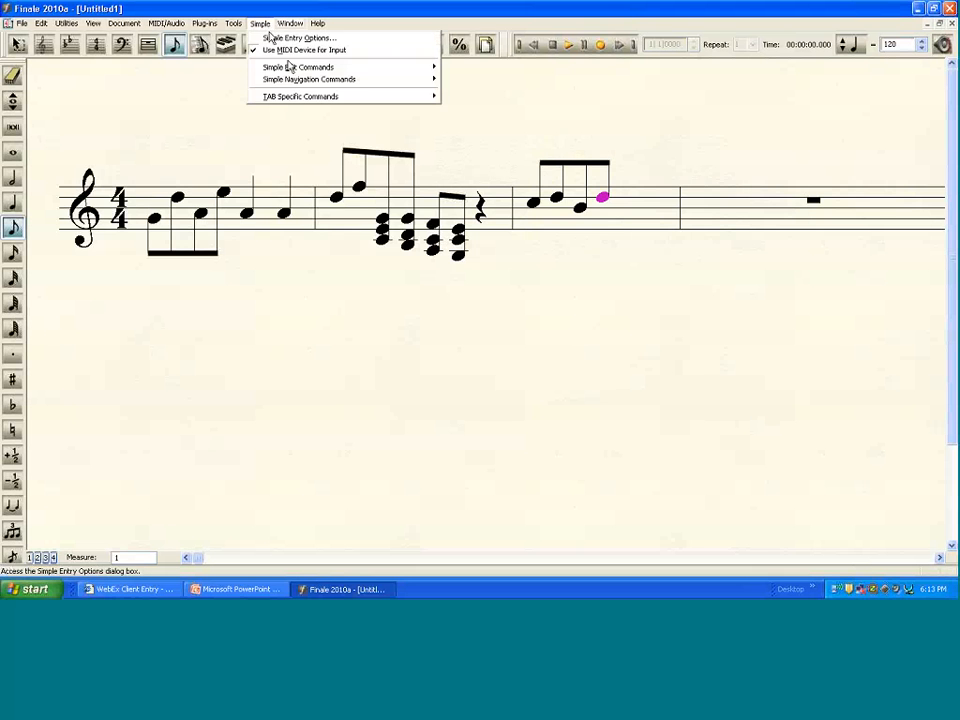
mouse_move(287, 67)
mouse_move(495, 150)
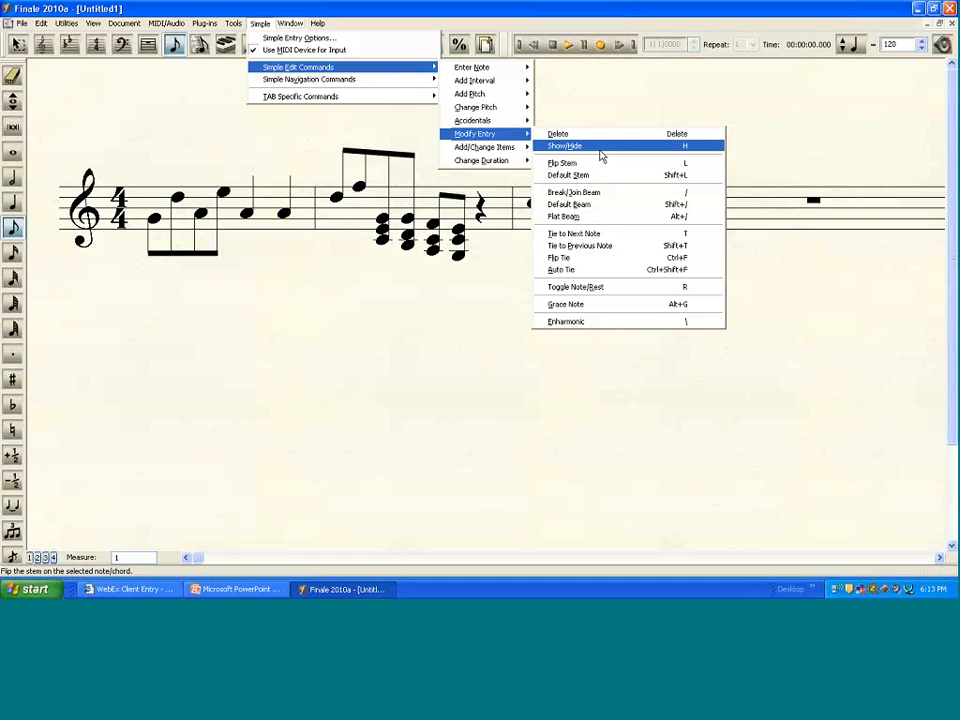
click(601, 147)
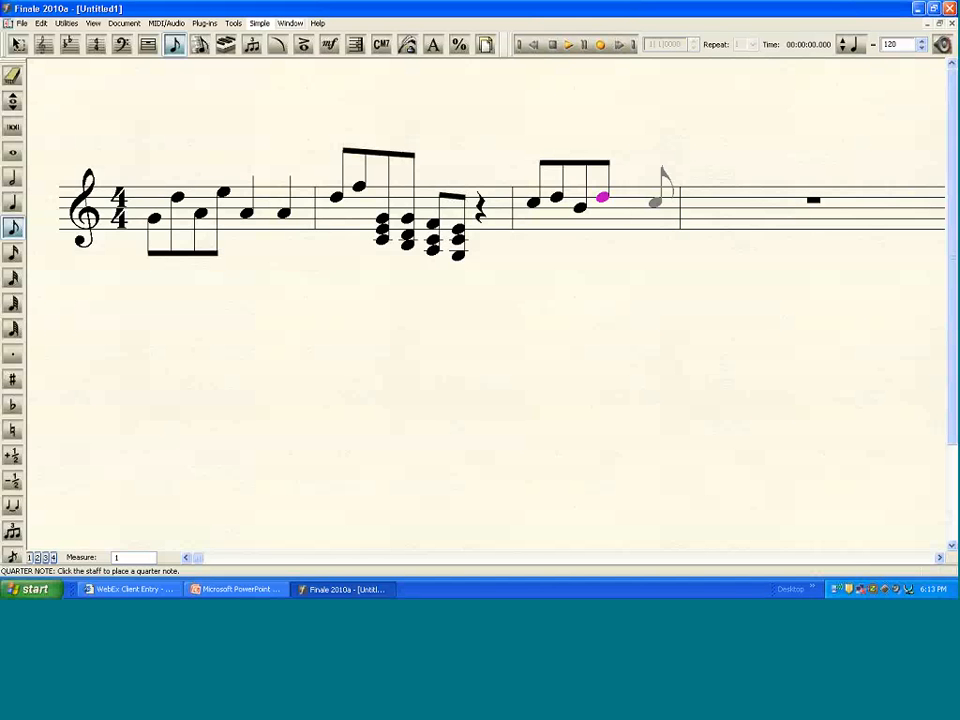
Step: Add a forte dynamic to the last eighth note in measure 3
key(x)
key(4)
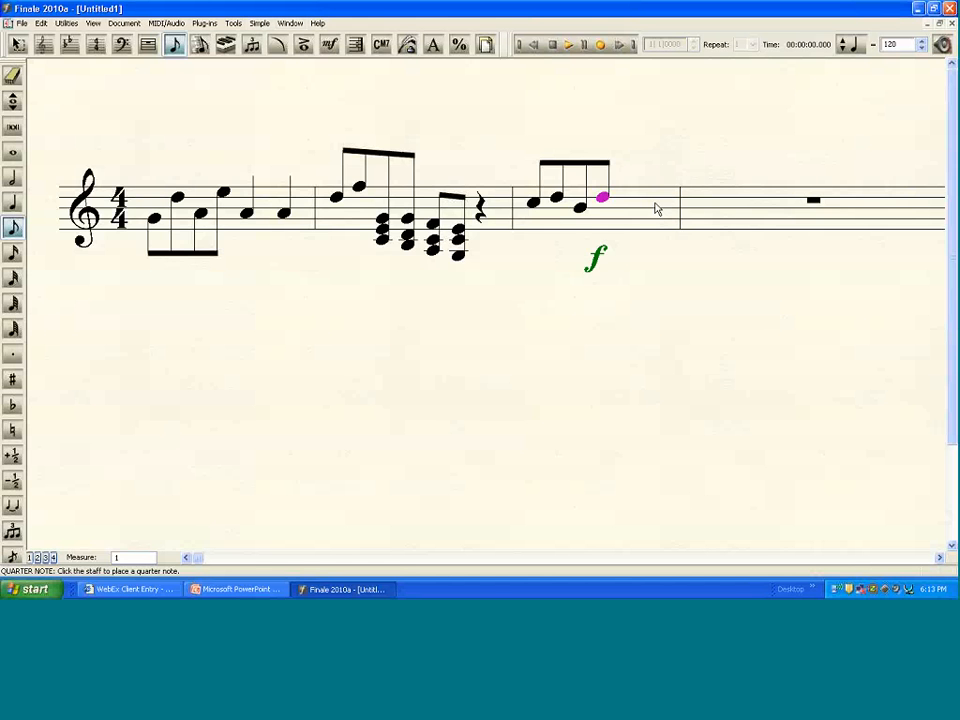
click(173, 45)
Step: Complete measure 3 with quarter notes A and D, and raise the last one to F
key(5)
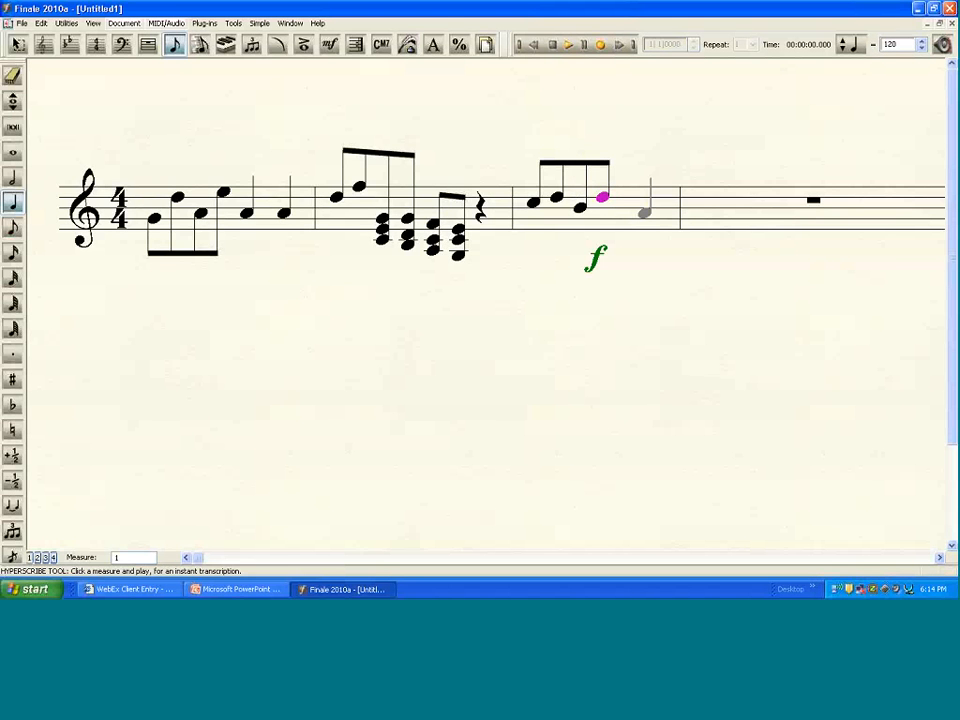
click(644, 212)
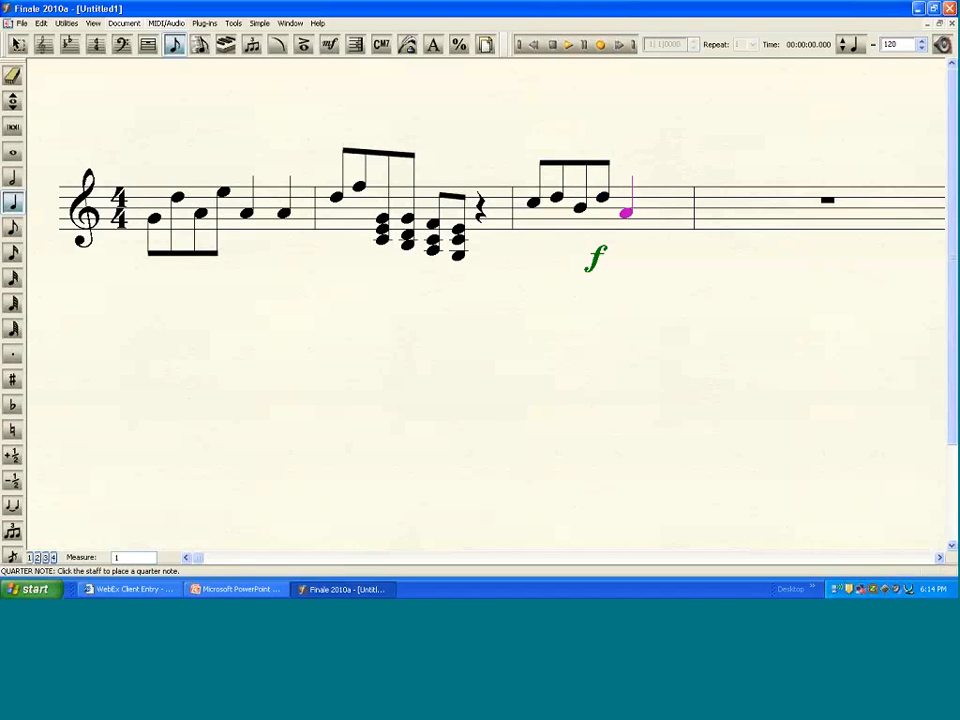
click(663, 198)
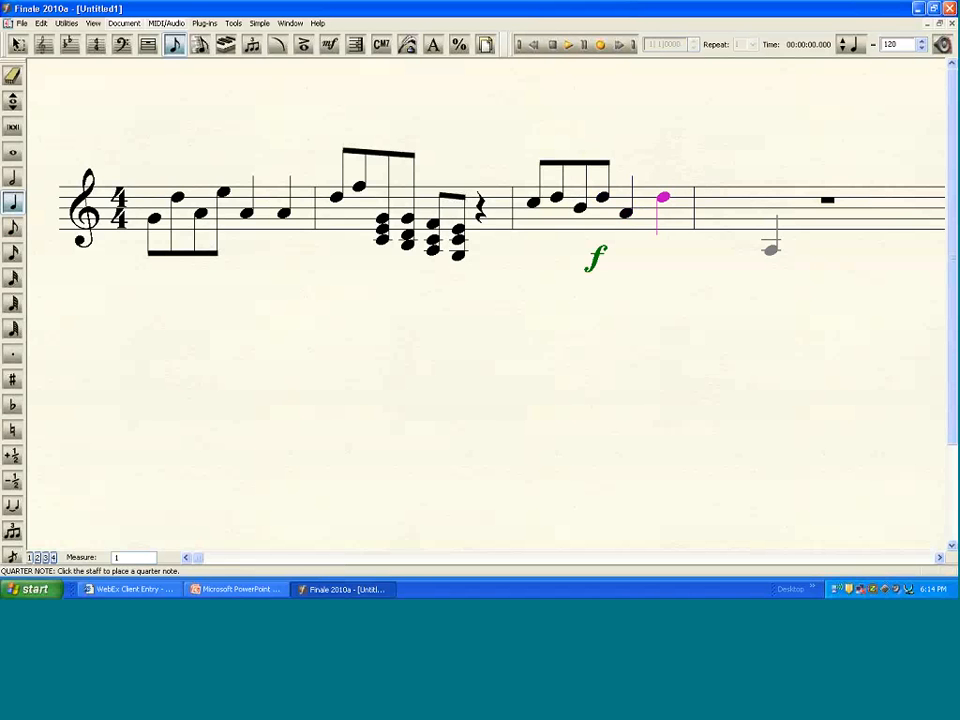
click(706, 187)
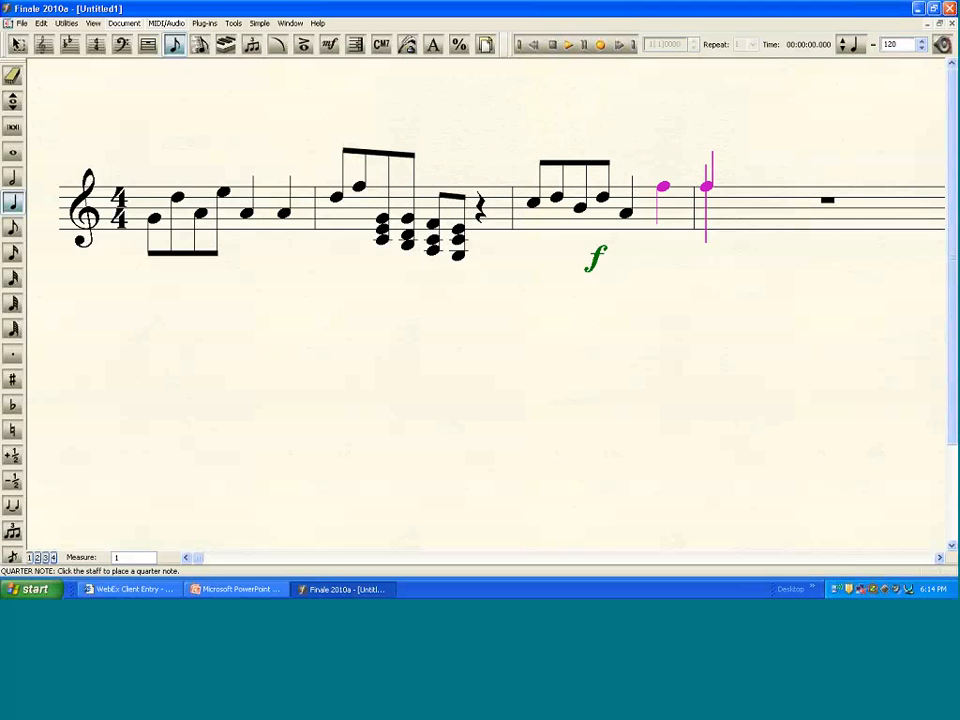
Step: Compare the Default and Laptop shortcut tables in the Simple Entry keyboard shortcut settings, keeping the Laptop Shortcut Table
click(259, 24)
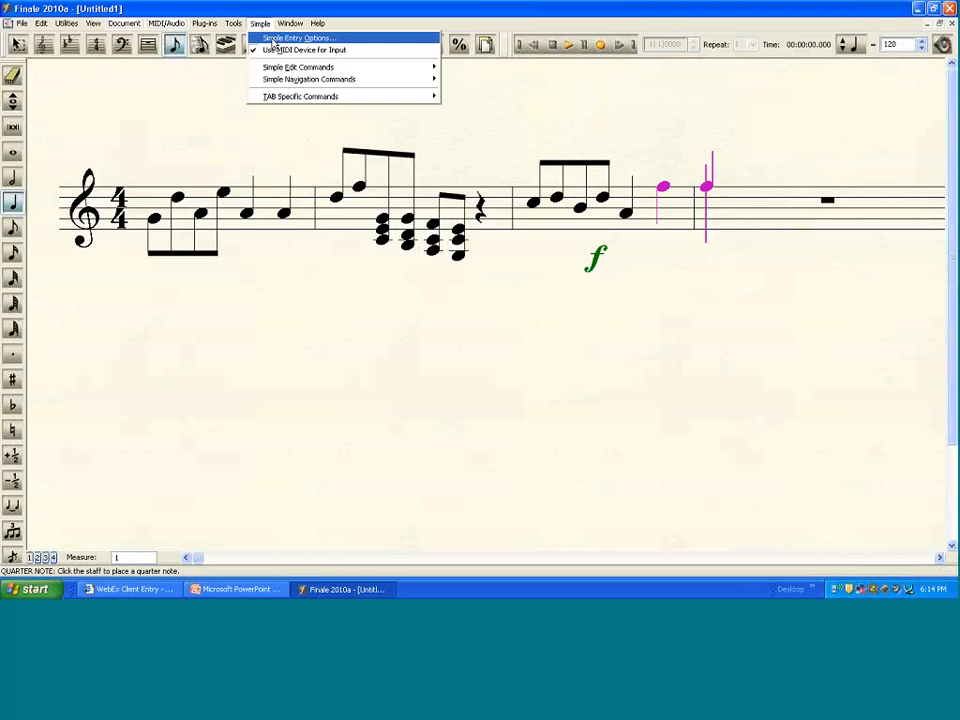
click(273, 40)
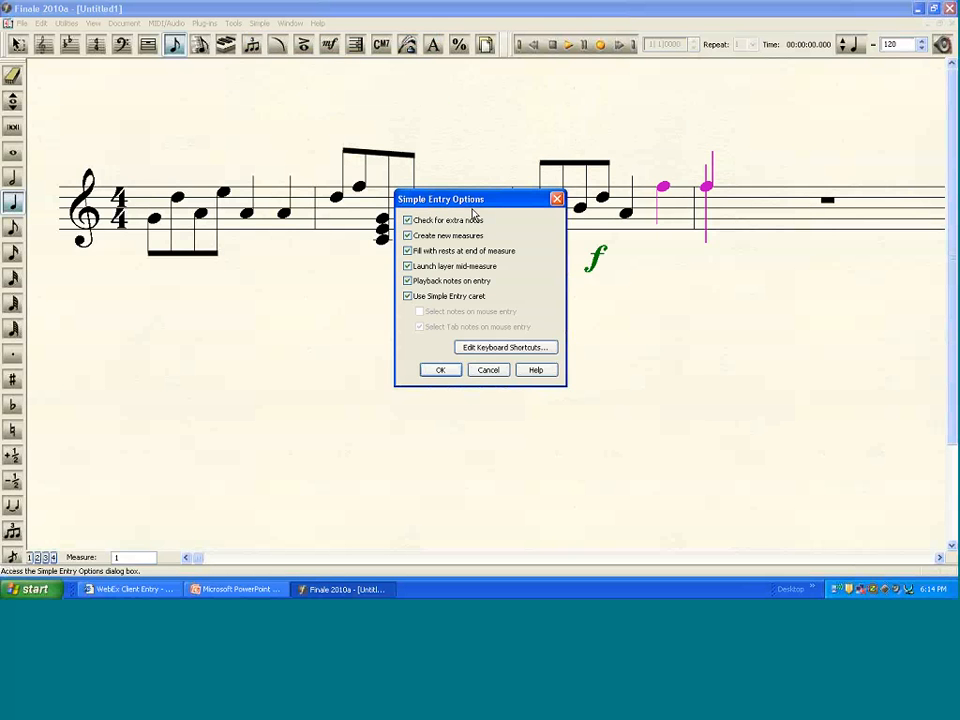
click(489, 347)
click(437, 383)
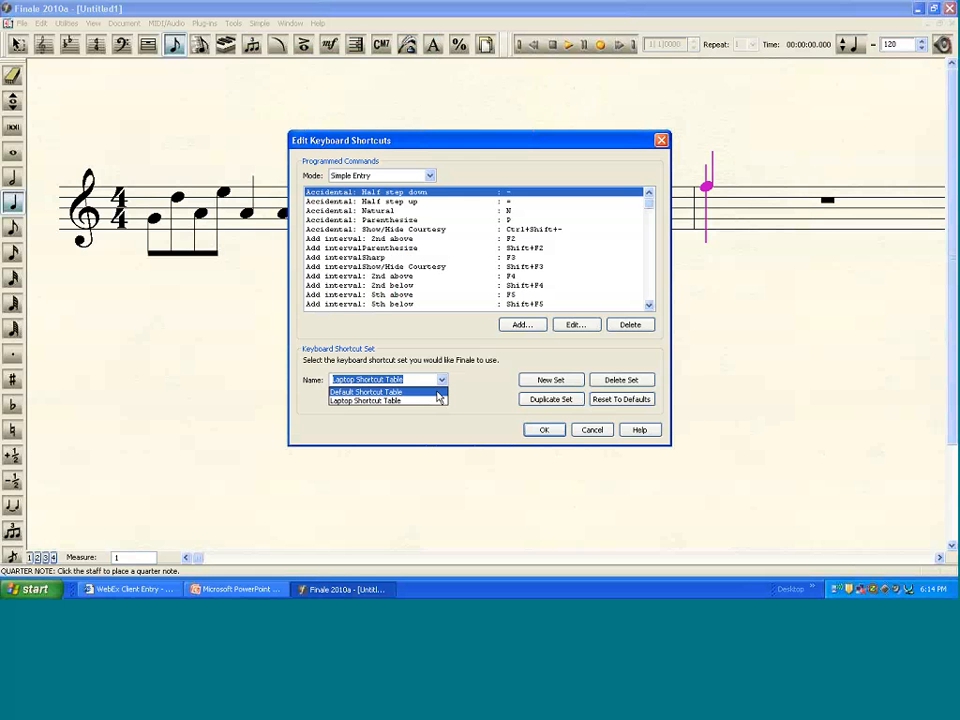
click(438, 394)
click(442, 382)
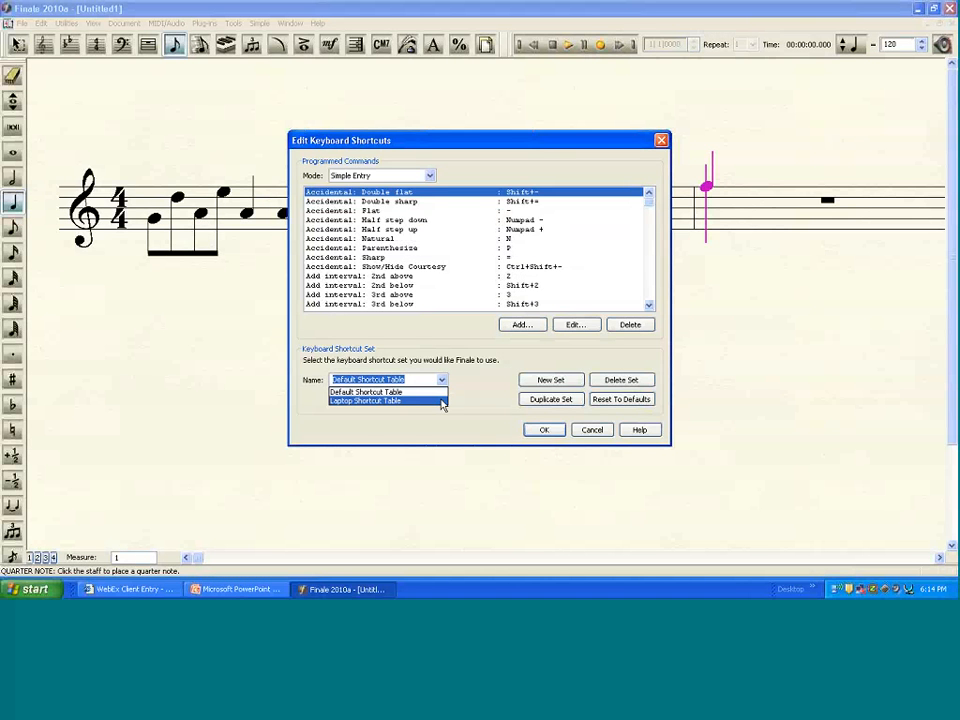
click(442, 400)
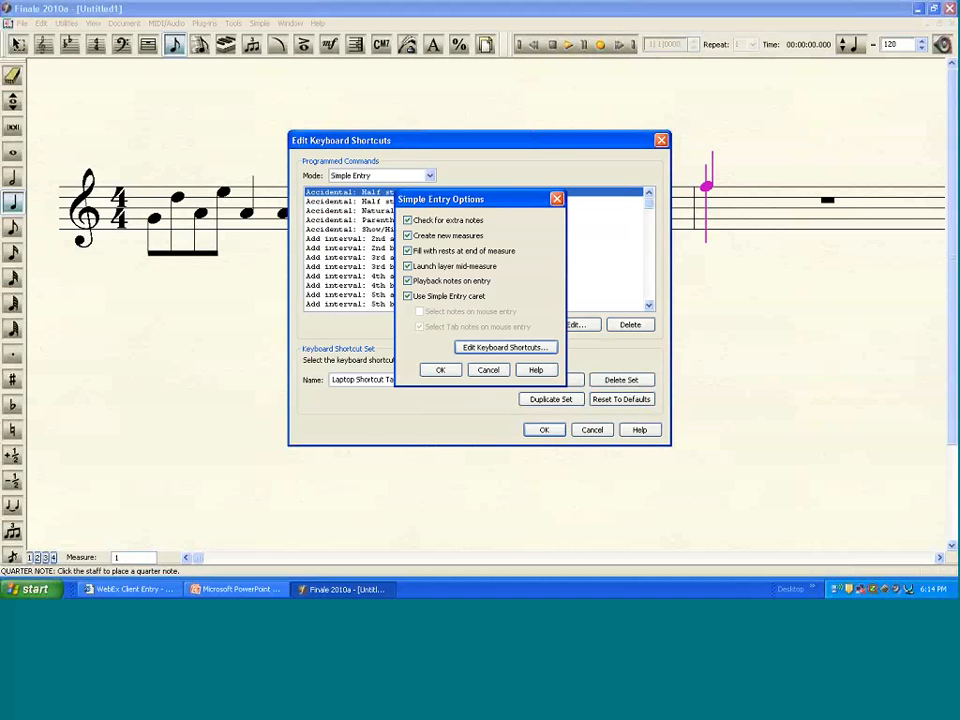
click(544, 429)
click(440, 369)
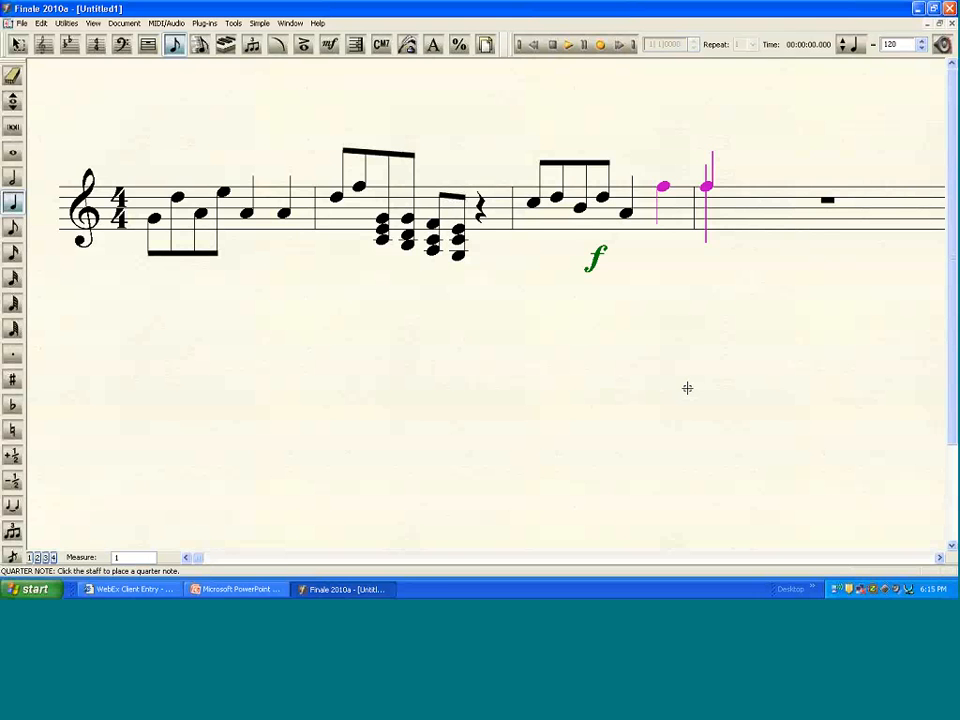
Step: Switch to the PowerPoint presentation and read slide 5 on the Simple Entry shortcuts
click(242, 590)
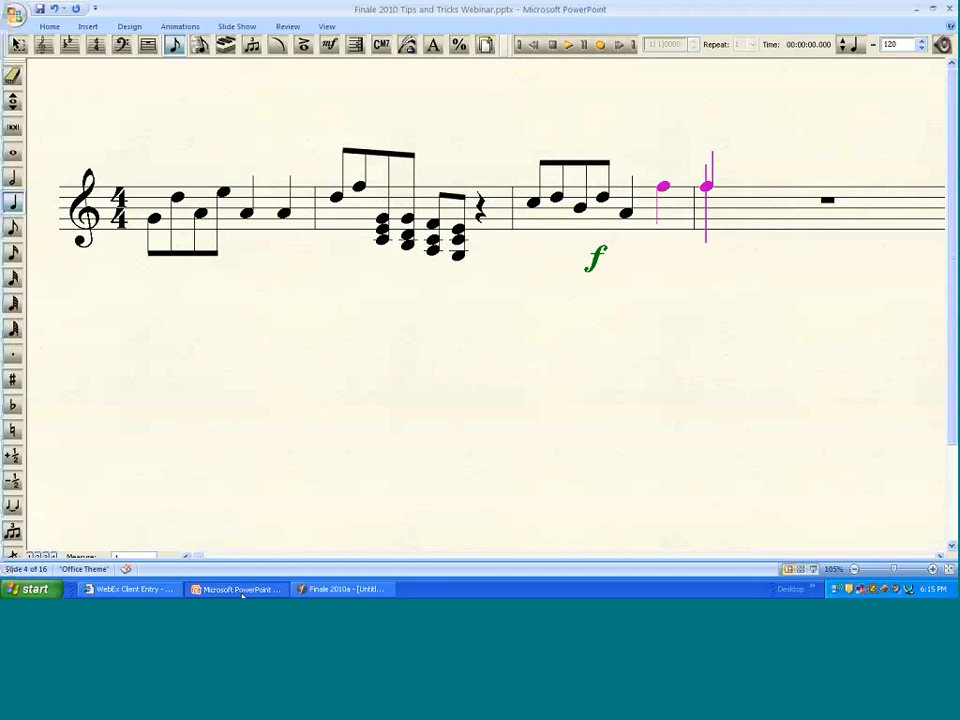
scroll(701, 505, down, 1)
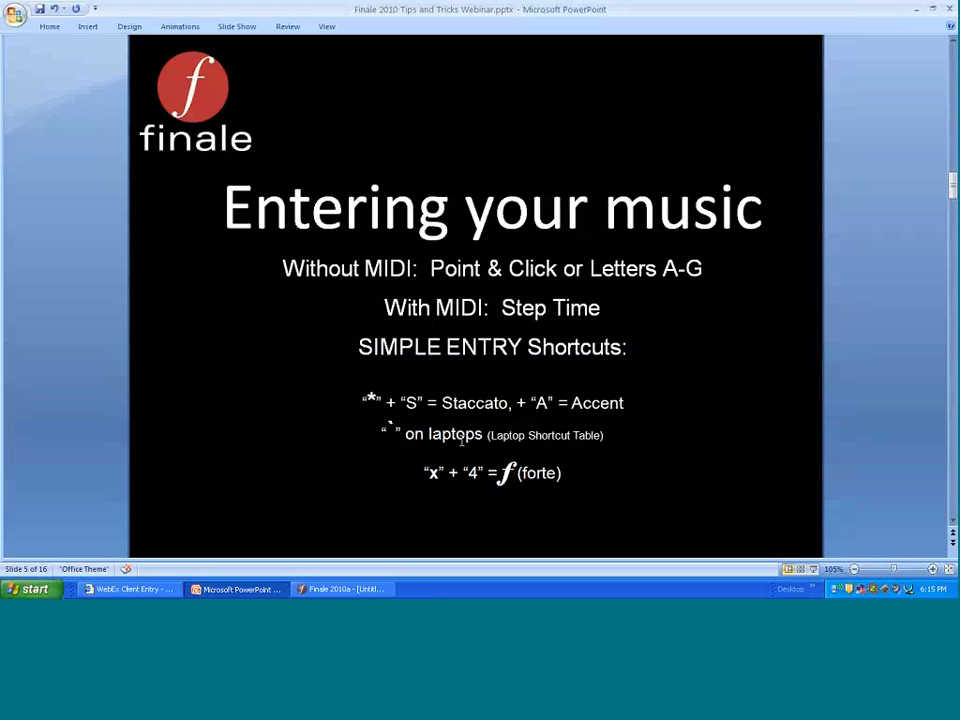
Step: Highlight the backtick laptop shortcut in the Simple Entry shortcuts text on slide 5, and clear the highlight
double_click(390, 428)
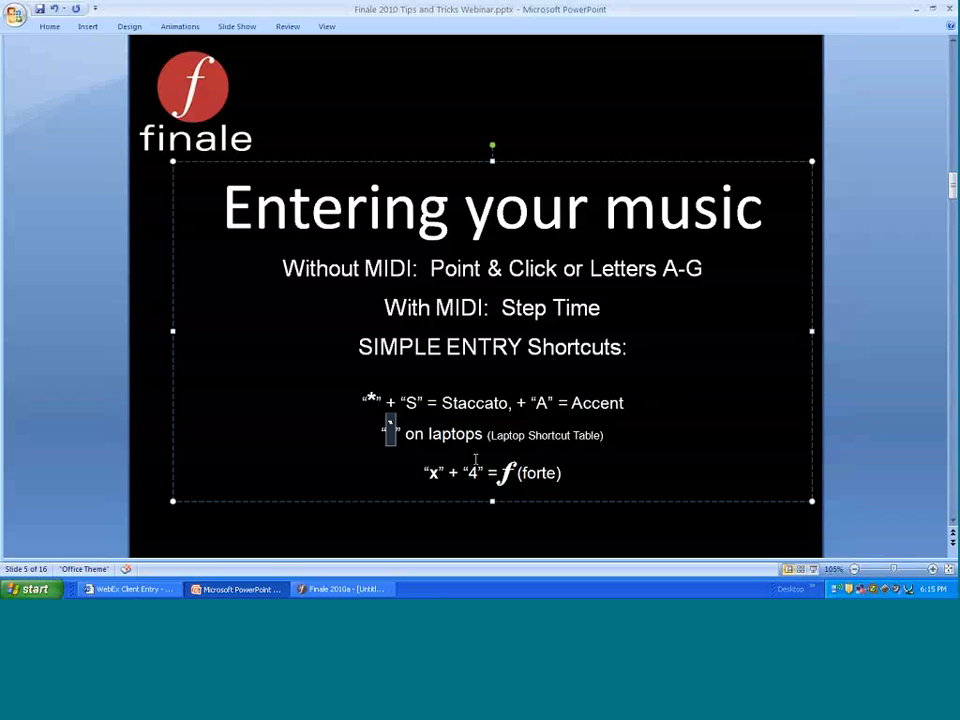
click(637, 396)
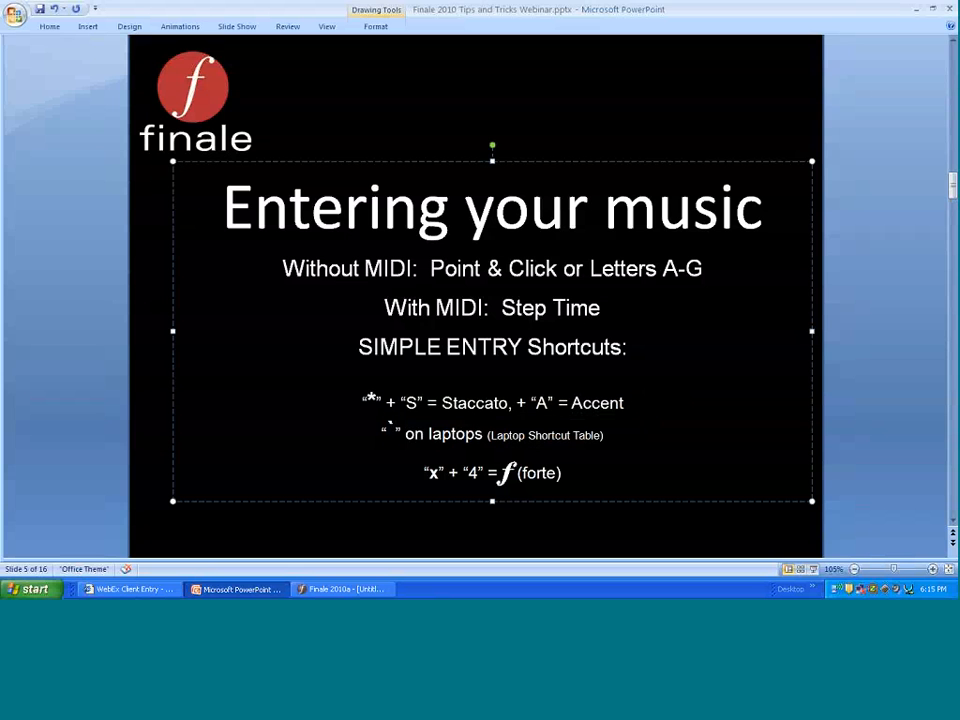
click(671, 366)
Step: Switch to Finale, add a fermata to a quarter note F in measure 4, and enter a low B with staccato and down-bow marks
click(360, 589)
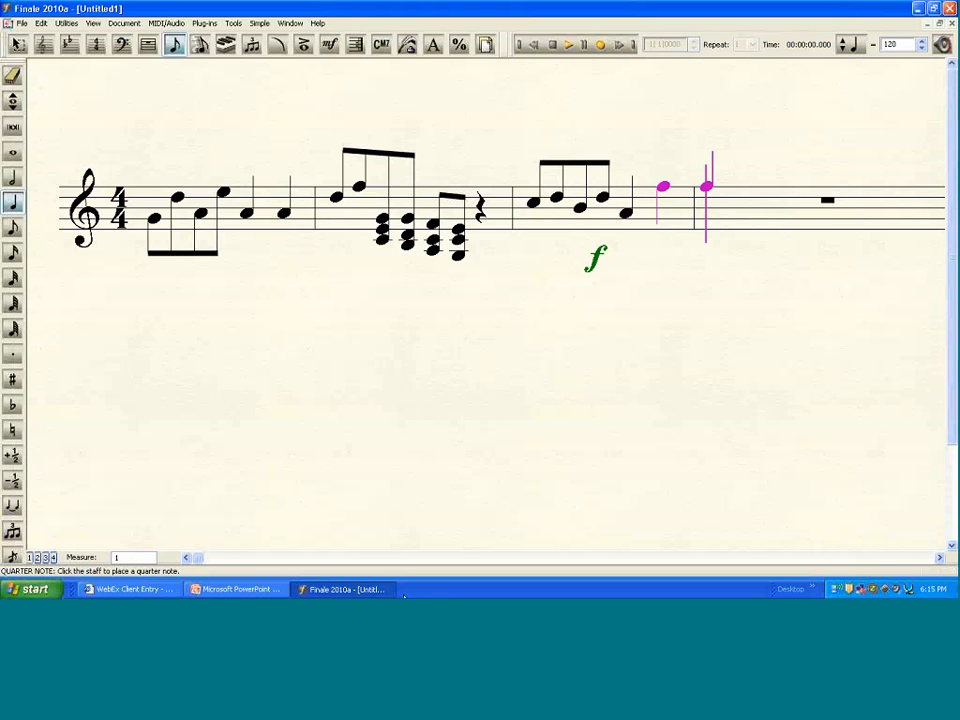
key(Return)
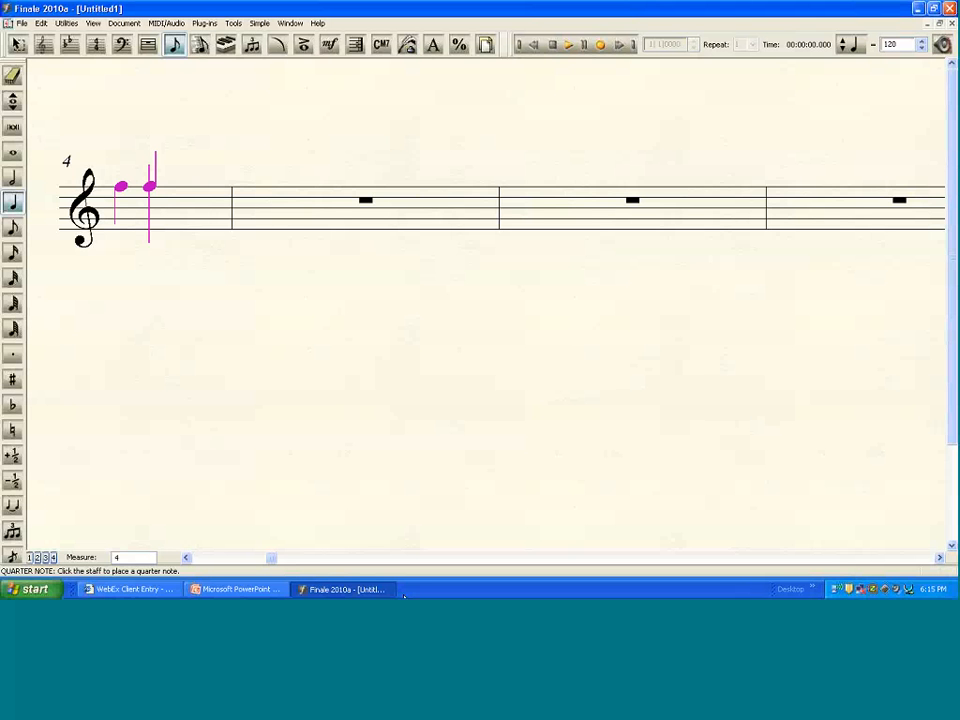
key(f)
key(b)
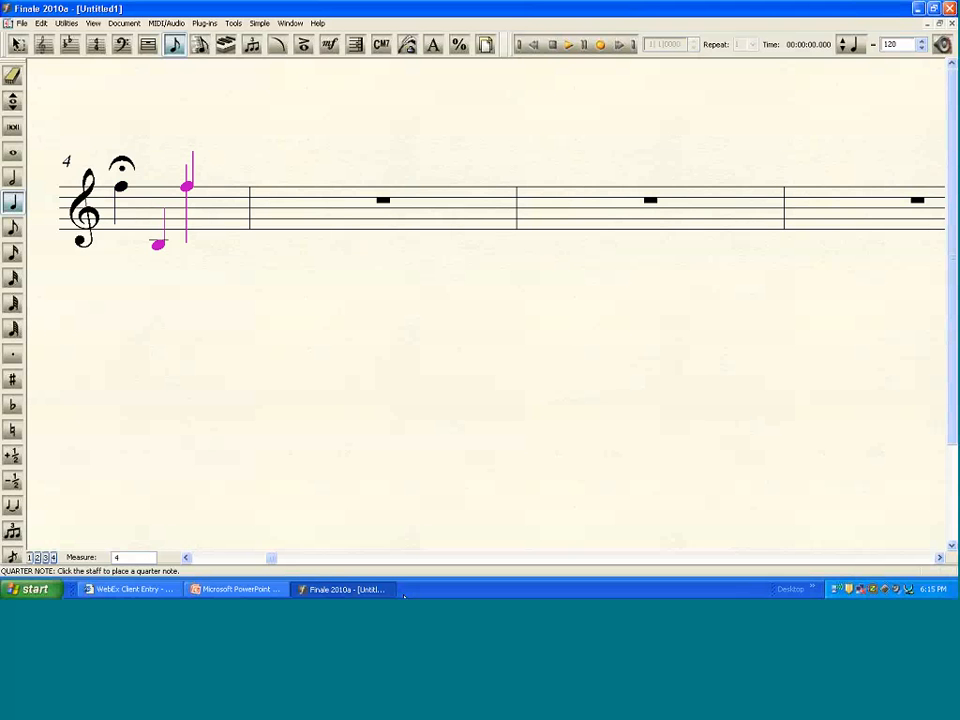
key(s)
key(d)
Step: Show PowerPoint slide 6 on playing music in with a MIDI keyboard, and return to Finale
click(262, 591)
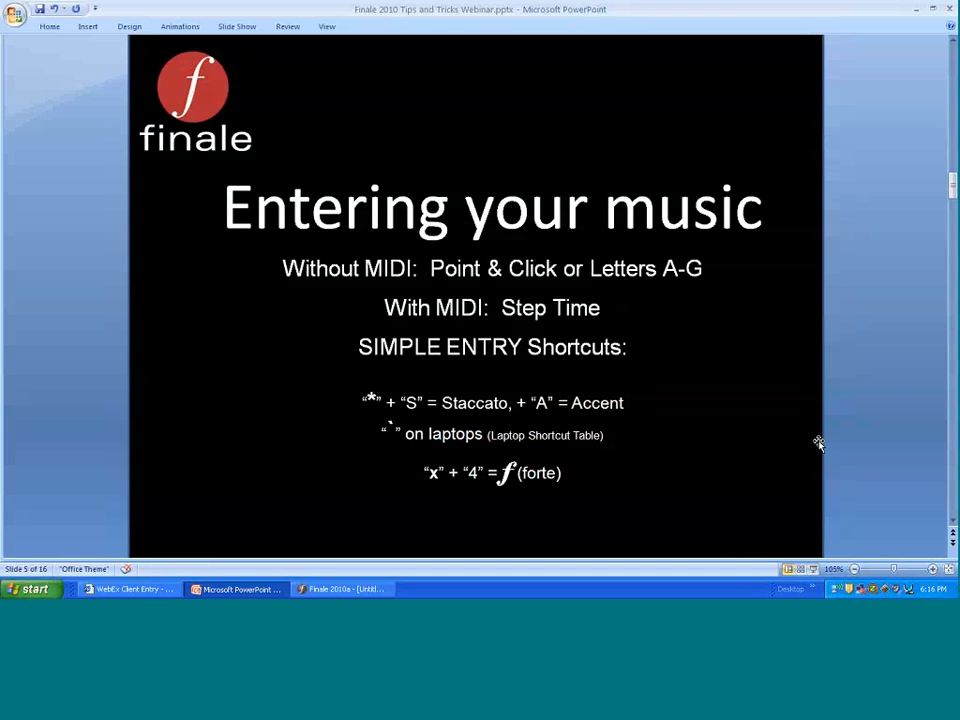
scroll(818, 443, down, 1)
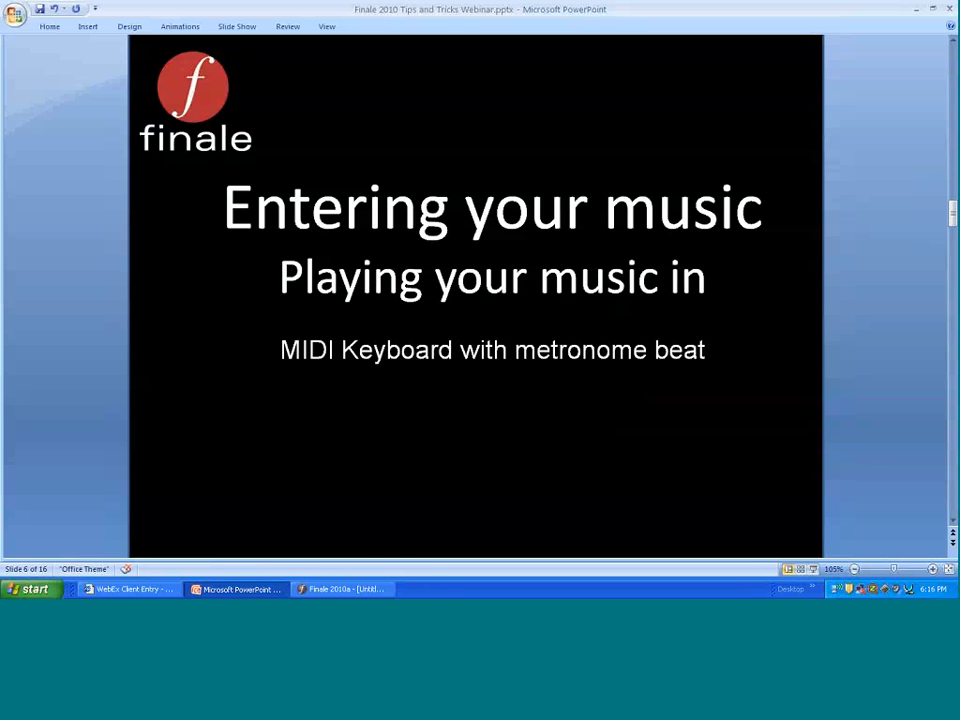
click(355, 590)
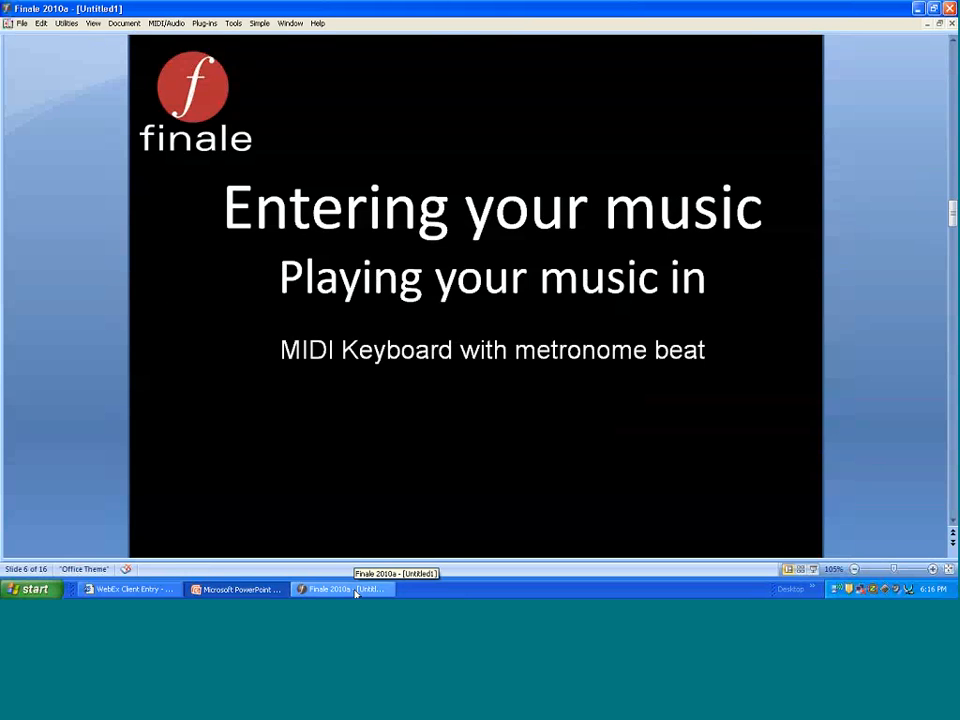
Step: Select the entire staff, delete all of its music, and deselect it
key(Home)
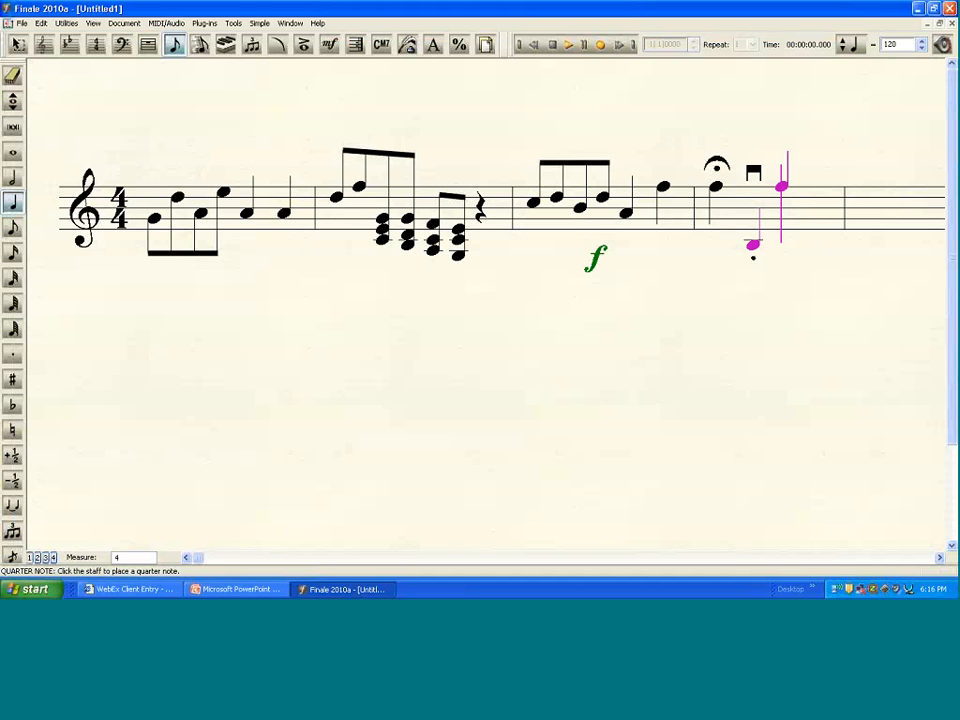
click(18, 44)
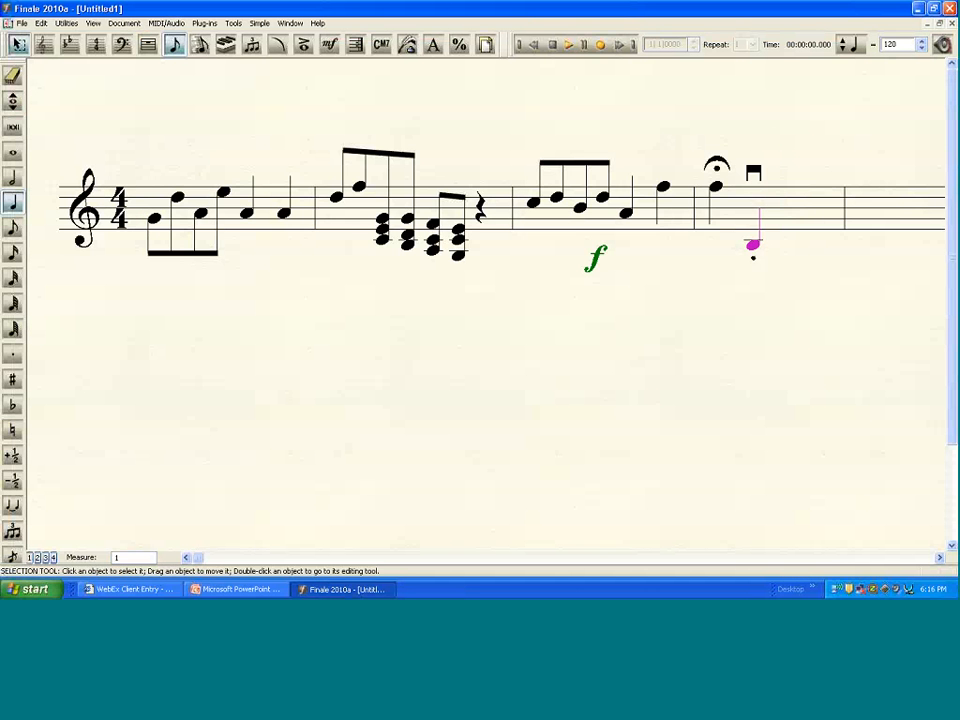
click(18, 213)
key(Delete)
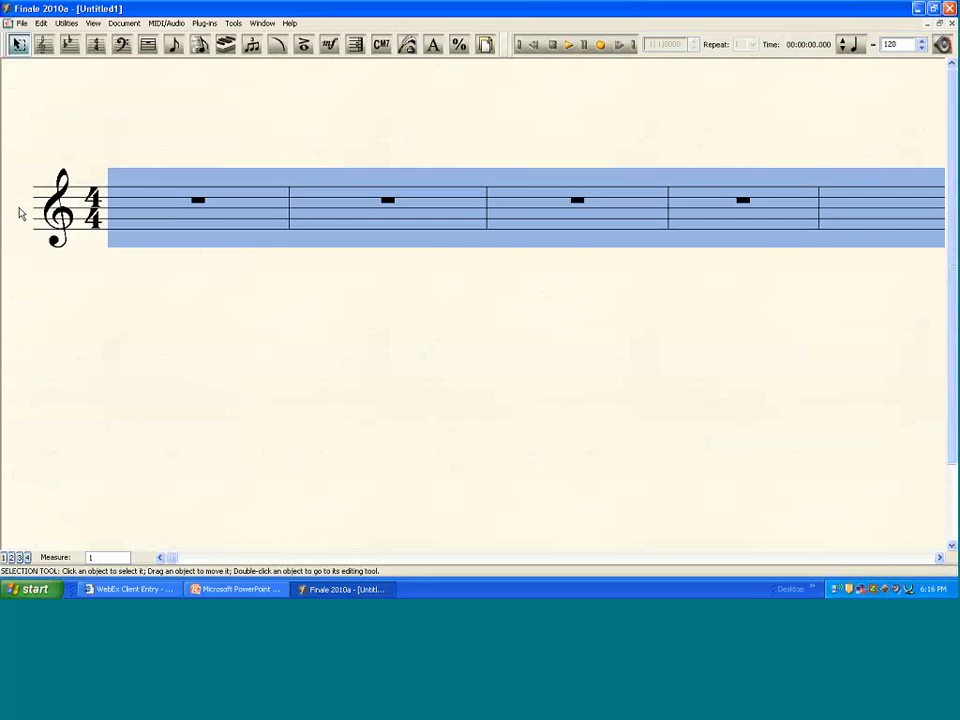
key(ctrl+minus)
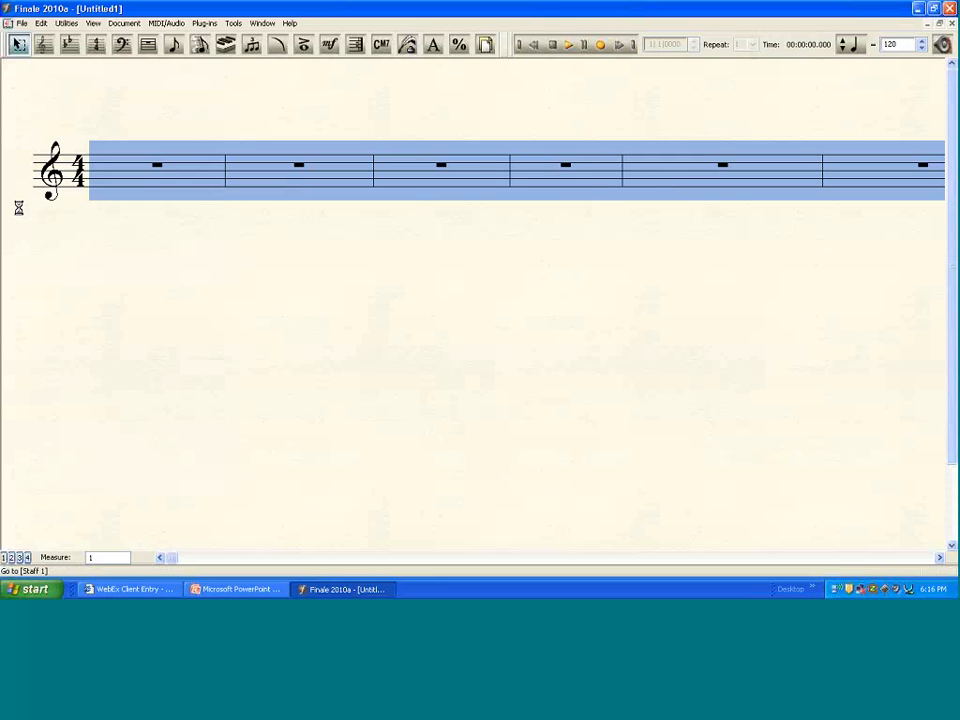
click(367, 101)
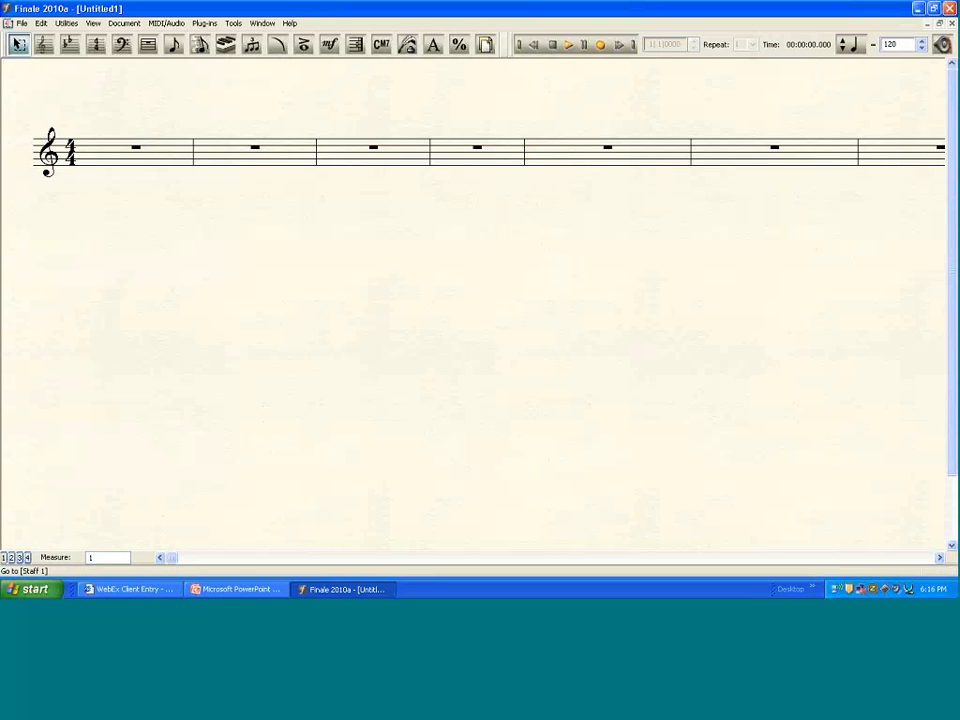
Step: Try recording a played rhythm with the HyperScribe Tool, starting in measure 1, and stop the recording
click(225, 44)
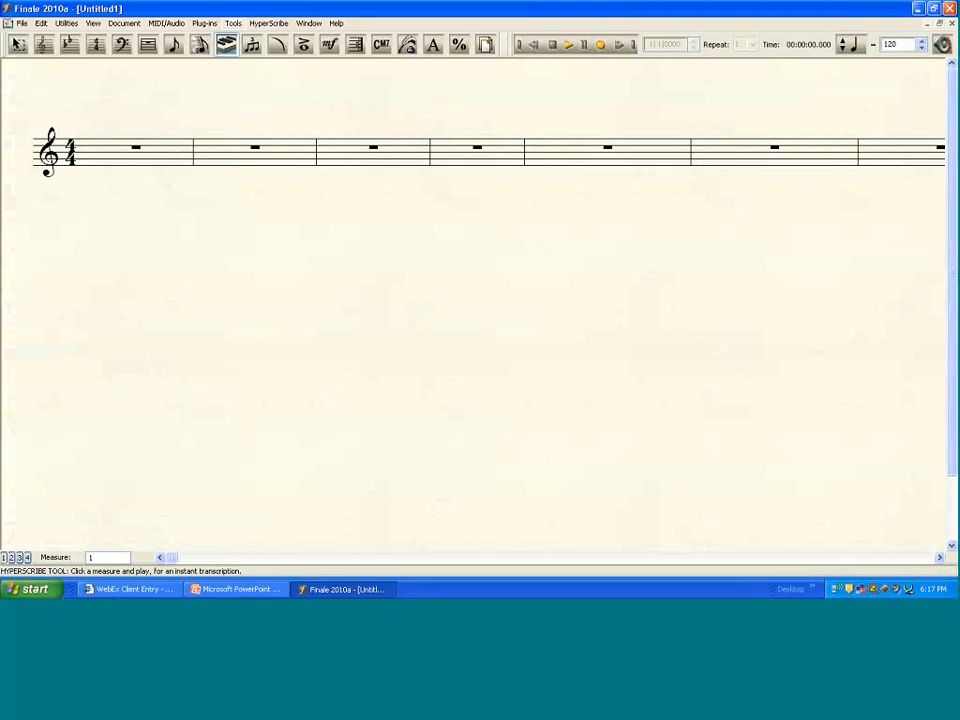
click(156, 158)
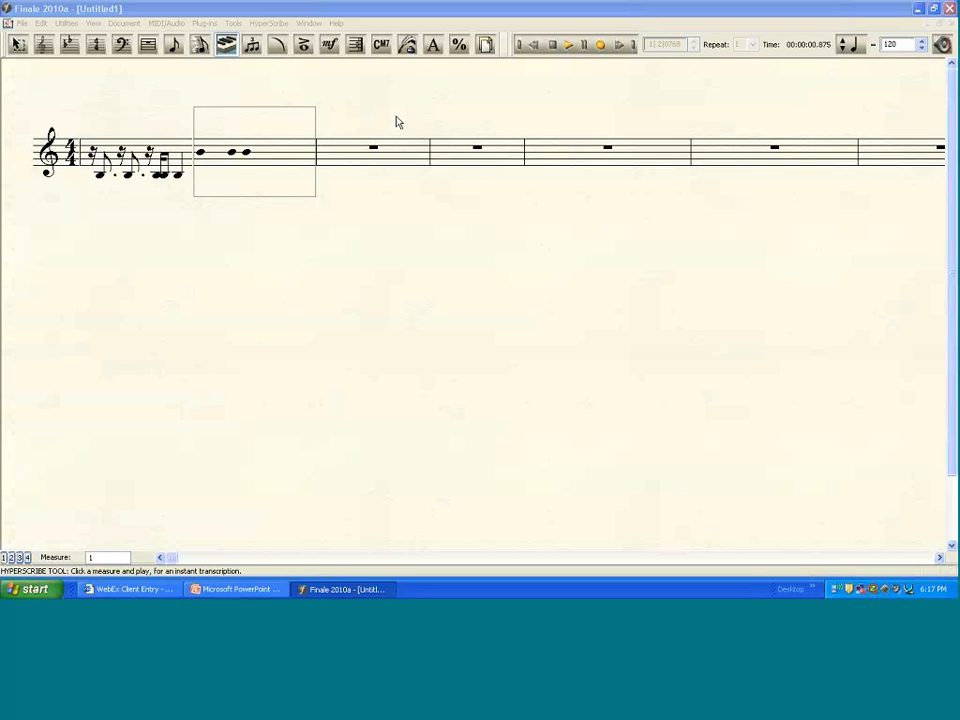
click(466, 172)
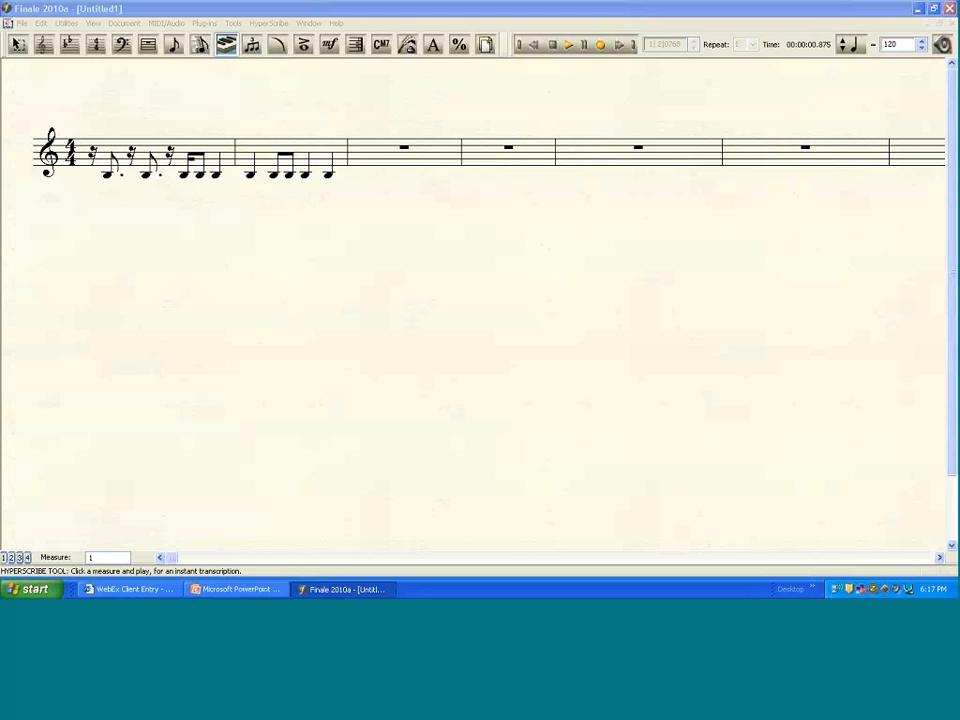
Step: Close Finale without saving Untitled1, restart Finale 2010, and create a new default document
click(952, 8)
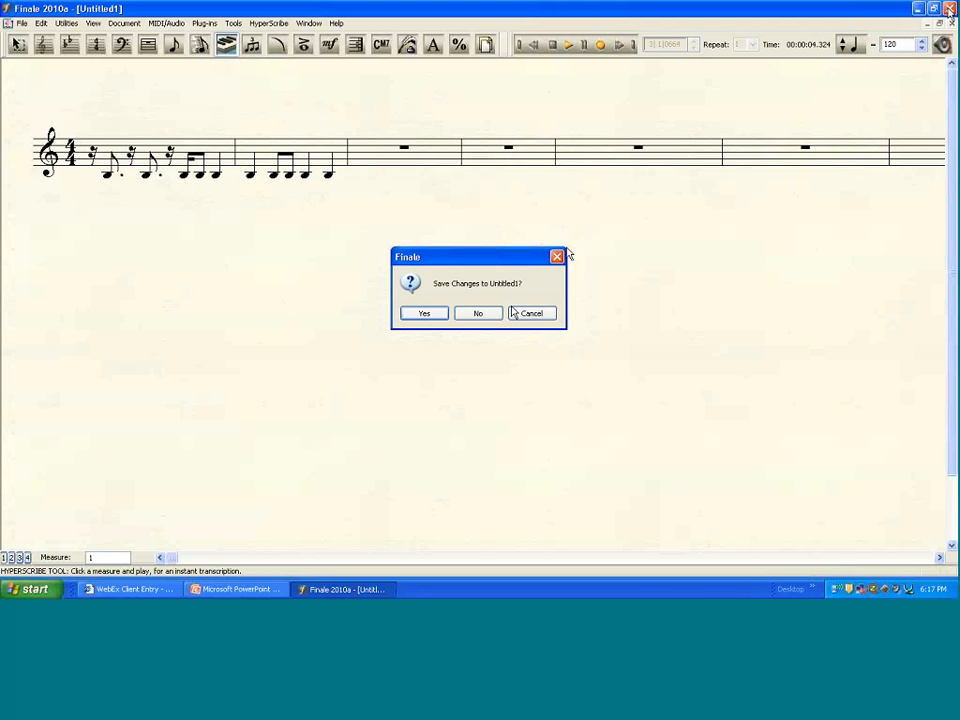
click(487, 312)
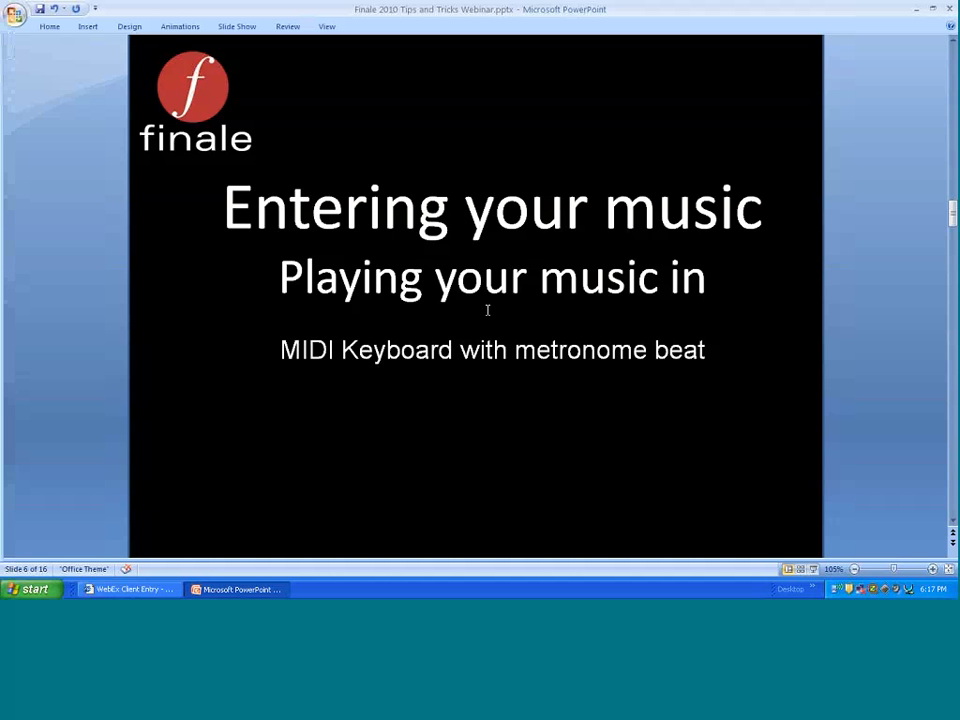
click(35, 589)
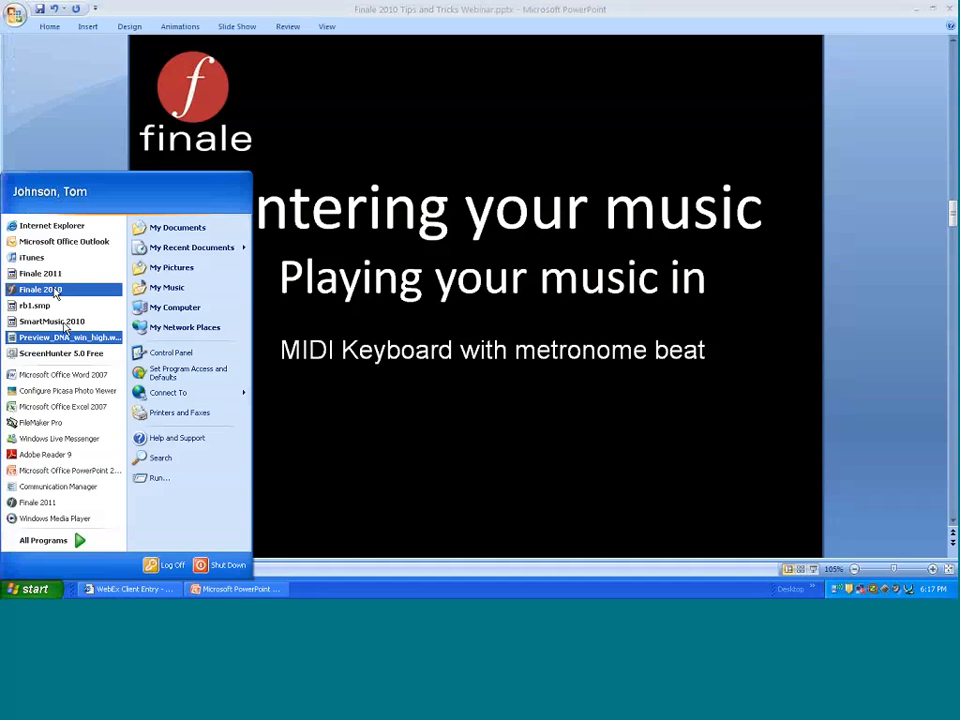
click(40, 289)
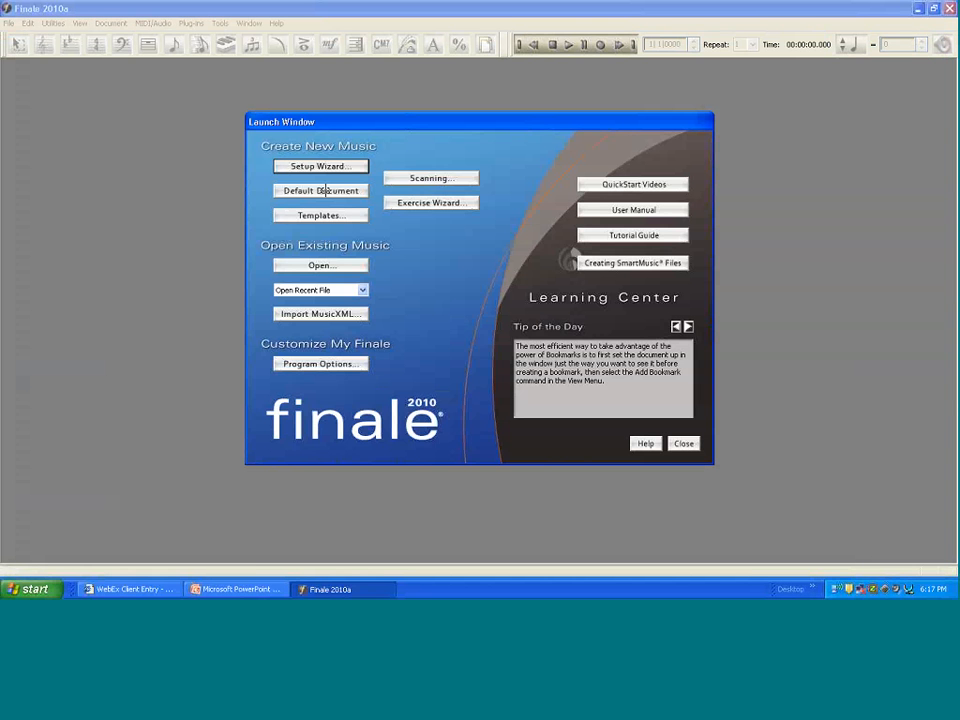
click(320, 190)
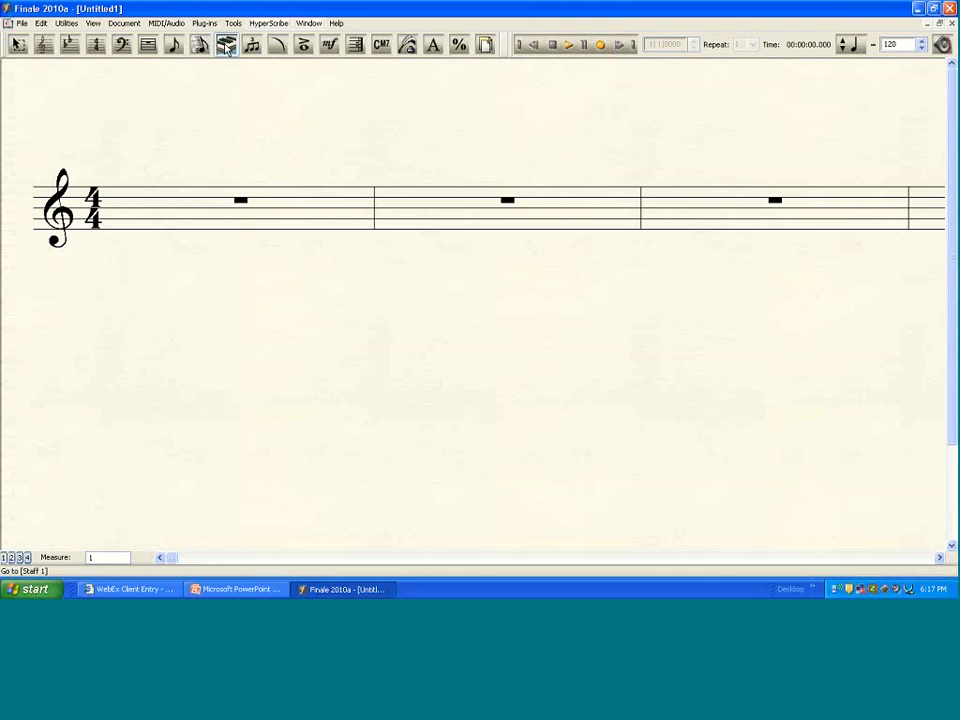
Step: Record a rhythm on the repeated note B with the HyperScribe Tool from measure 1 into measure 5
click(215, 205)
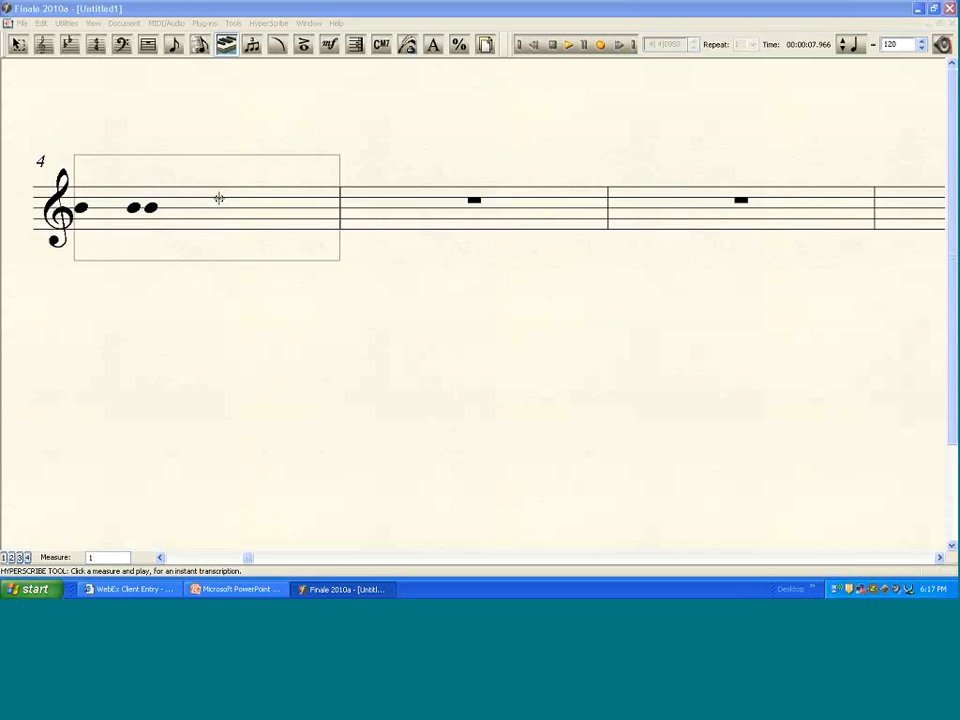
click(219, 198)
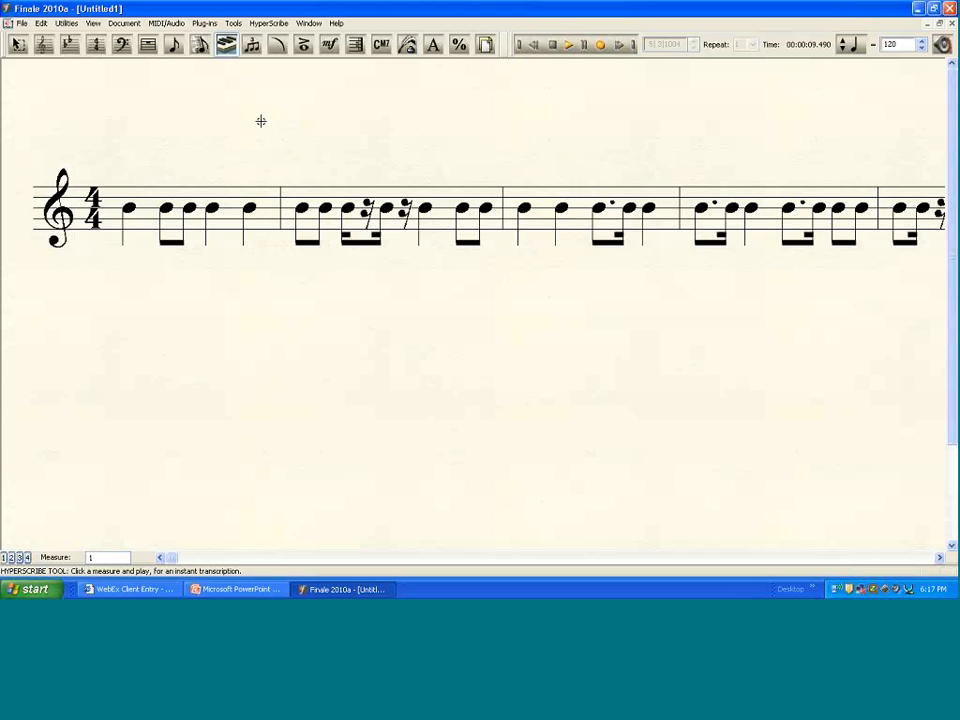
Step: Activate the Repitch Tool in Simple Entry, and switch to PowerPoint to show the Re-pitch Tool slide
click(176, 48)
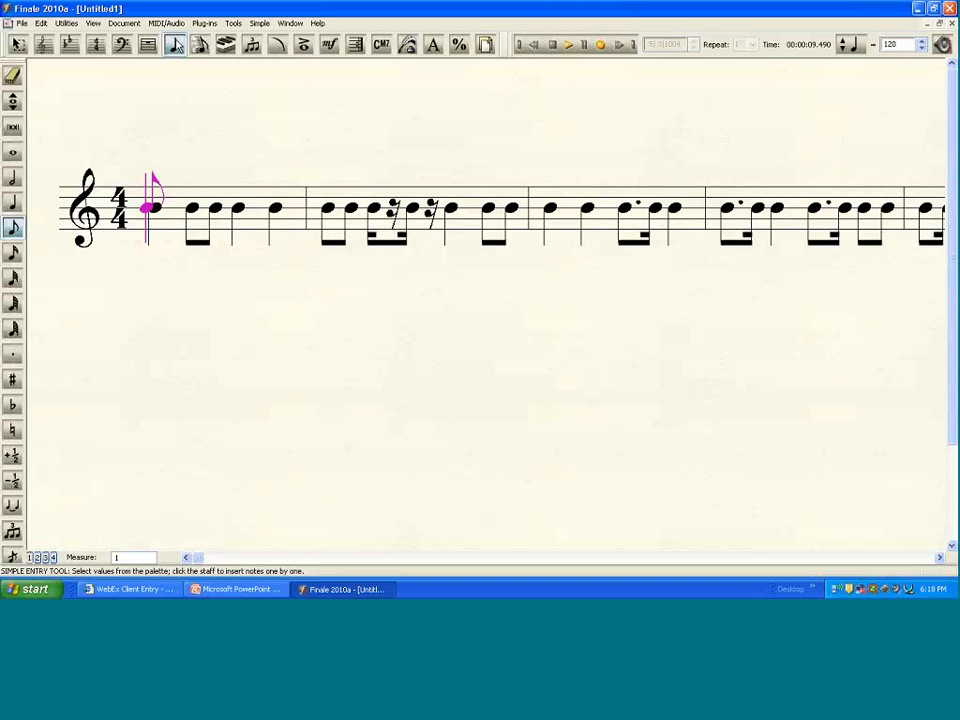
click(12, 102)
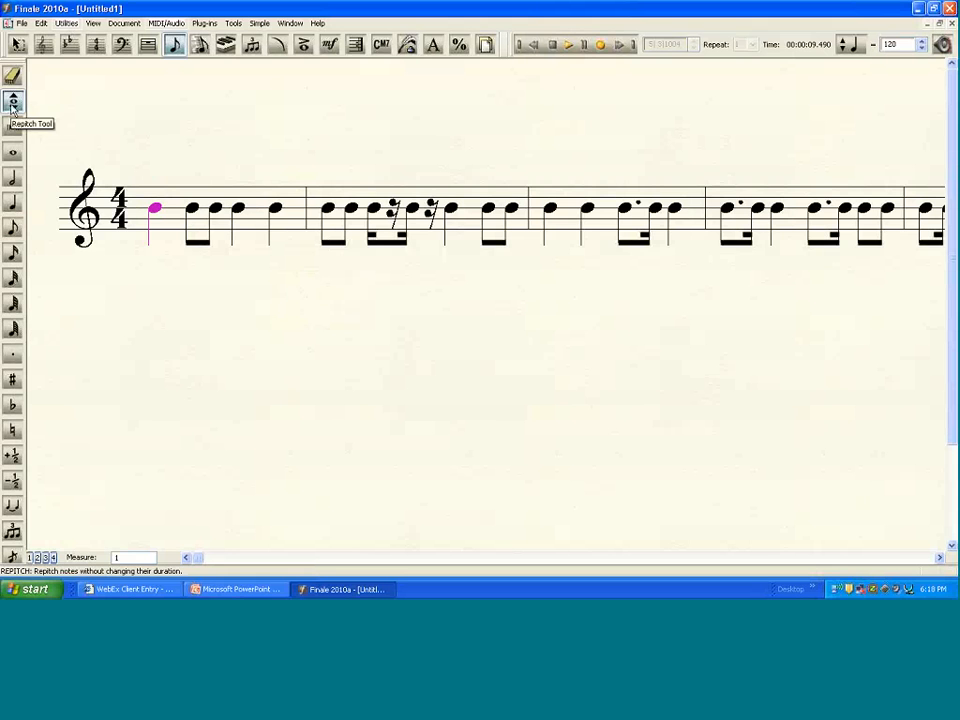
click(237, 590)
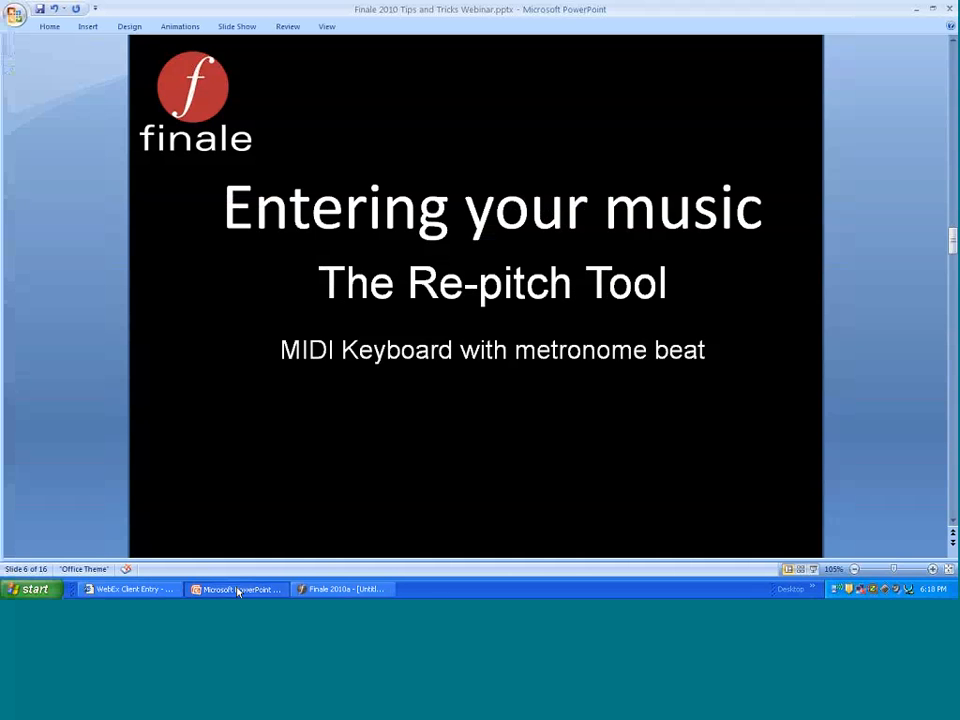
Step: Return to Finale and repitch the five notes of measure 1 to E, C, D, G and E
click(311, 591)
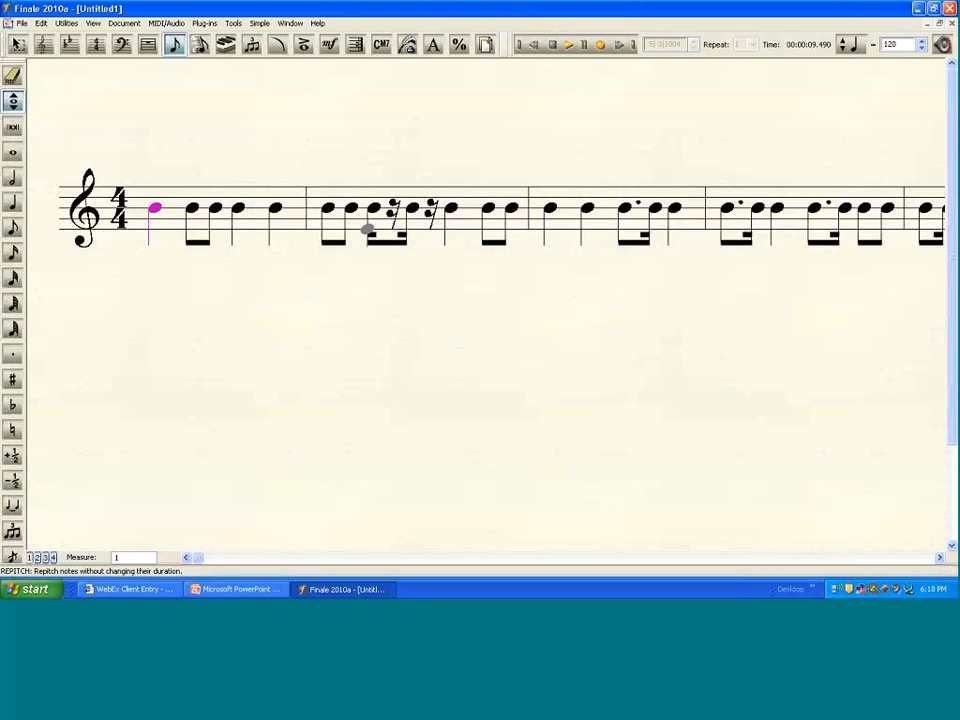
key(e)
key(c)
key(d)
key(g)
key(e)
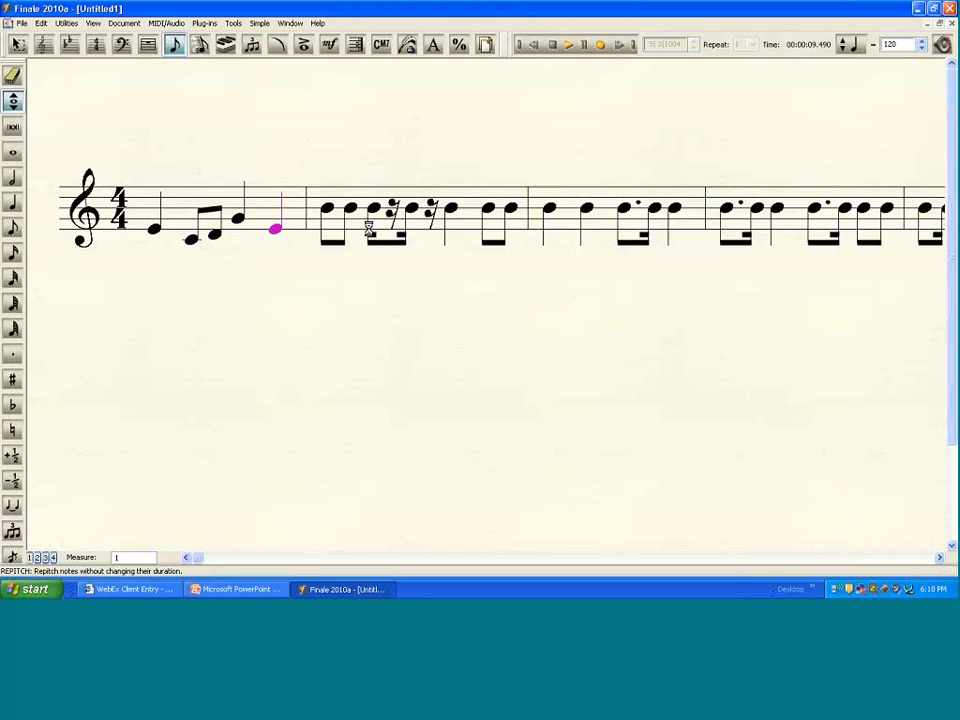
Step: Repitch the notes of measure 2 to C, G, A, F, G, E and F
key(c)
key(g)
key(a)
key(f)
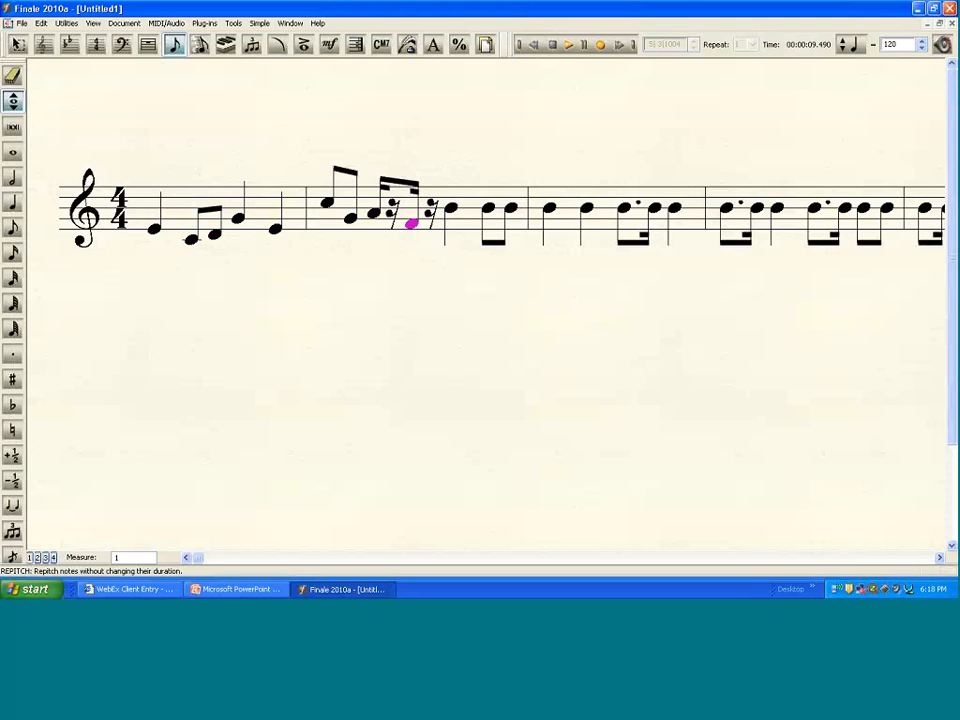
key(g)
key(e)
key(f)
Step: Repitch the notes of measure 3 to A, G, F, G and E
key(a)
key(g)
key(f)
key(g)
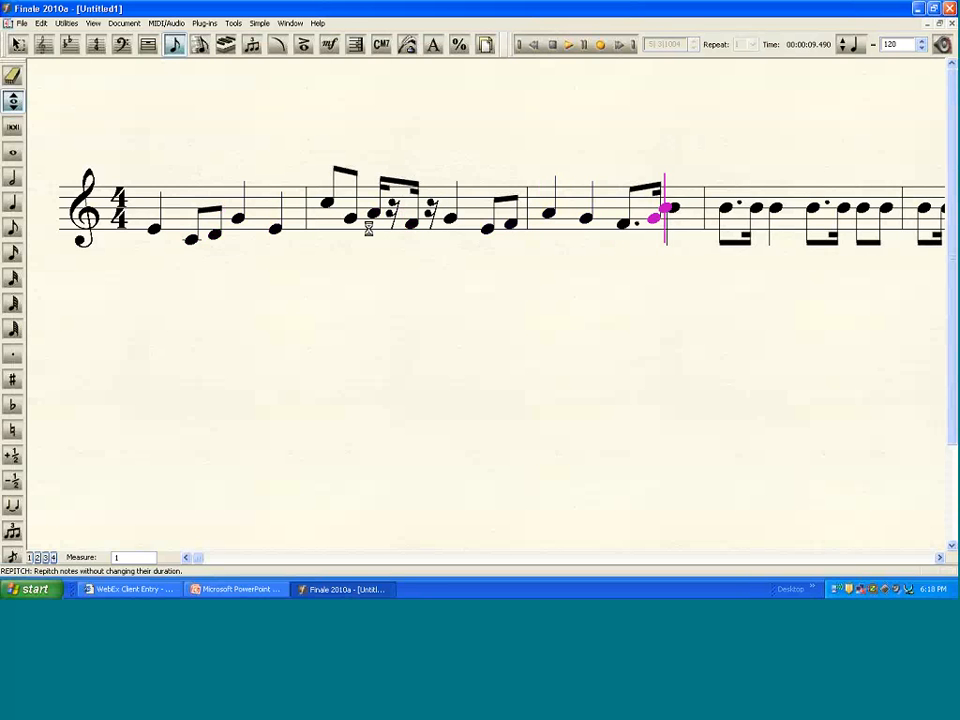
key(e)
Step: Repitch the notes of measure 4 to F, D, E, F, G, A and G
key(f)
key(d)
key(e)
key(f)
key(g)
key(a)
key(g)
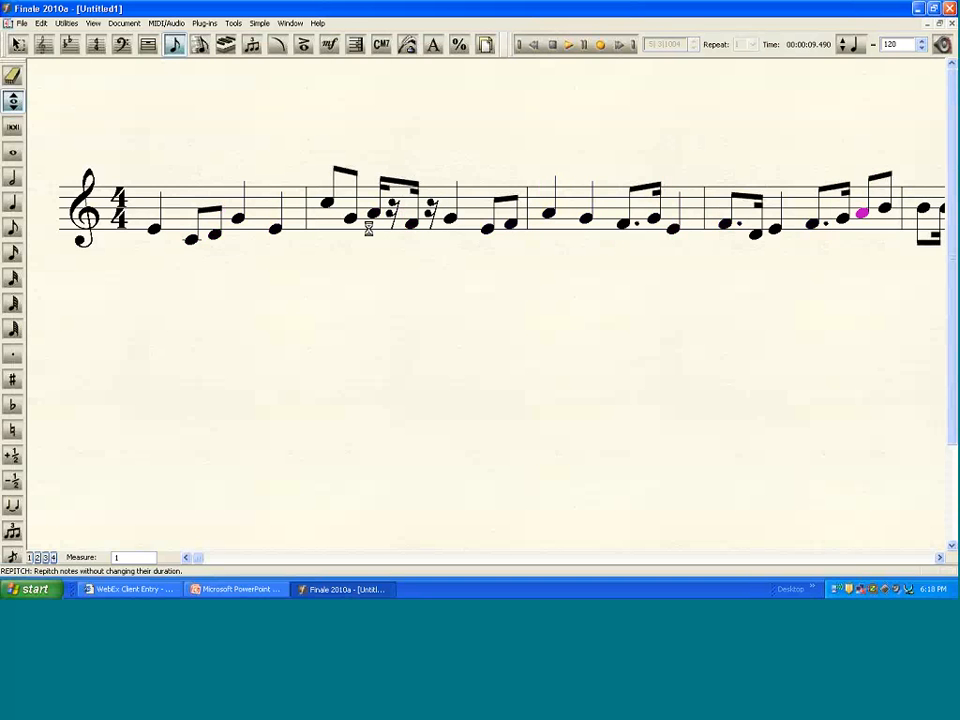
Step: Repitch the three notes of measure 5 to F, E and D
key(f)
key(e)
key(d)
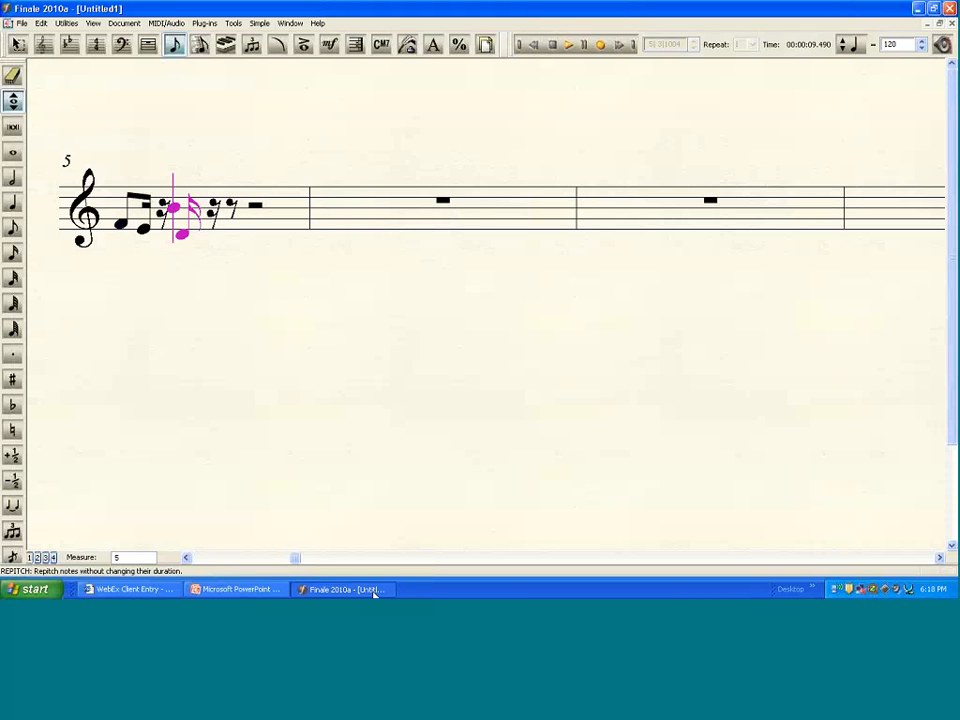
Step: Step back through the repitched melody from measure 5 to the first note of measure 1
key(Left)
key(Left)
key(Left)
key(Left)
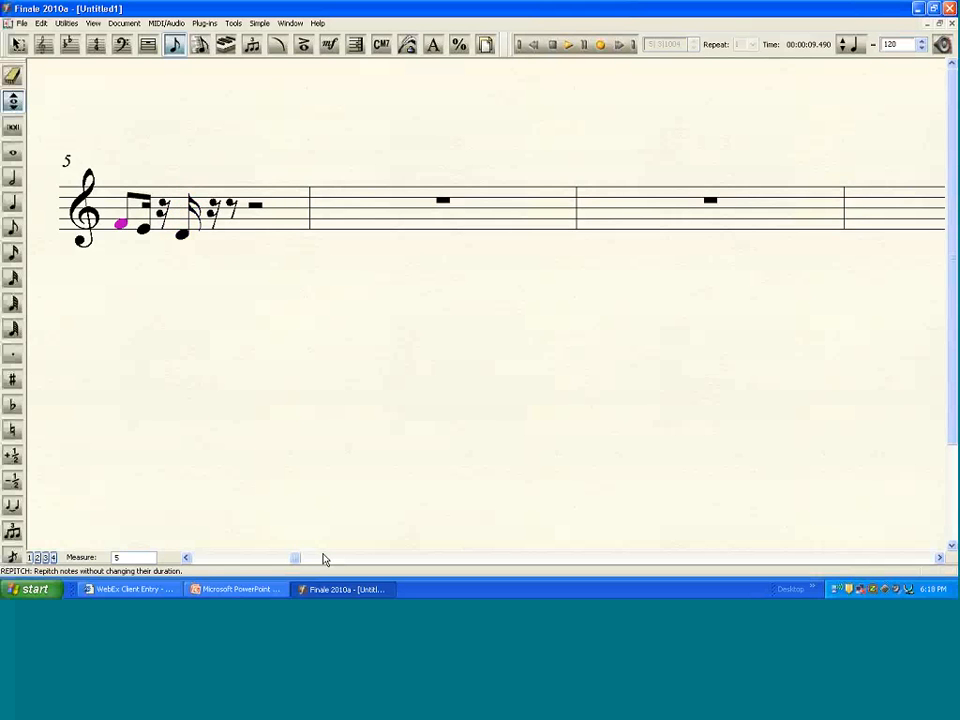
key(Left)
key(Left)
key(Left)
key(Left)
key(Left)
key(Left)
key(Left)
key(Left)
key(Left)
key(Left)
key(Left)
key(Left)
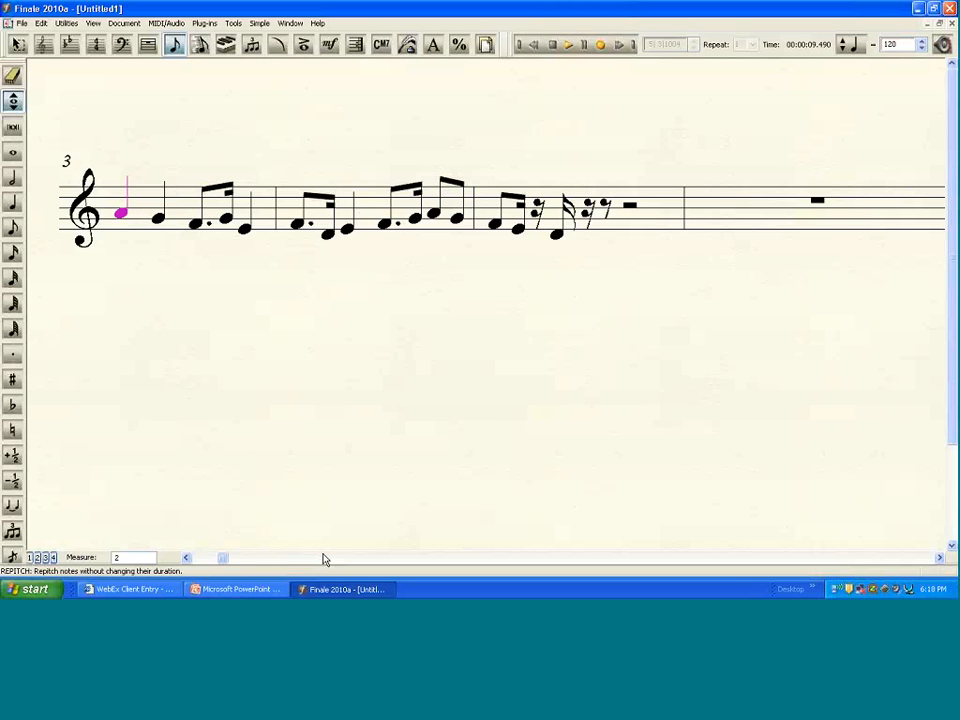
key(Left)
key(Left)
key(Left)
key(Left)
key(Left)
key(Left)
key(Left)
key(Left)
key(Left)
key(Left)
key(Left)
key(Left)
key(Left)
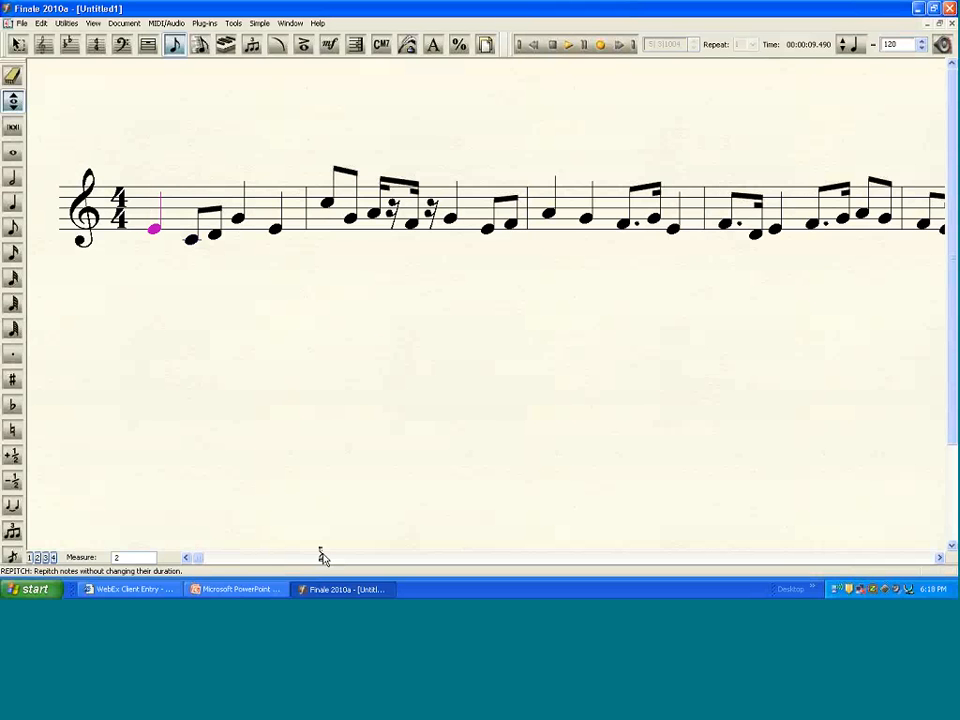
Step: Add a down-bow to the first note of measure 1 and a staccato to its quarter-note G
key(asterisk)
key(d)
key(Right)
key(Right)
key(Right)
key(asterisk)
key(s)
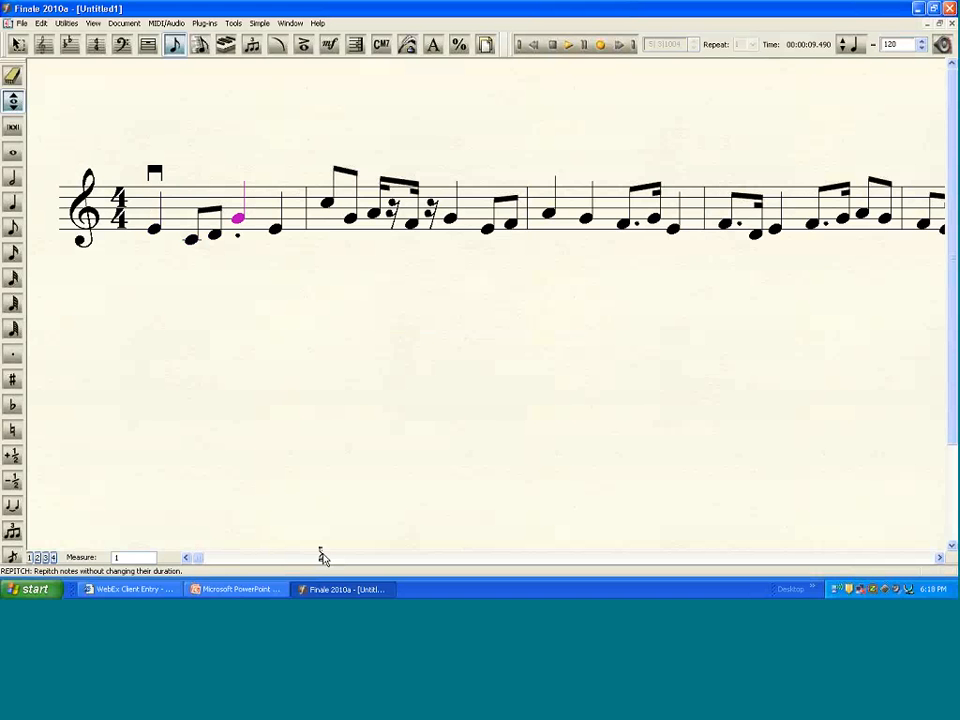
Step: Add a forte dynamic at the first note of measure 2 and move on to the A in that measure
key(Right)
key(Right)
key(x)
key(f)
key(Right)
key(Right)
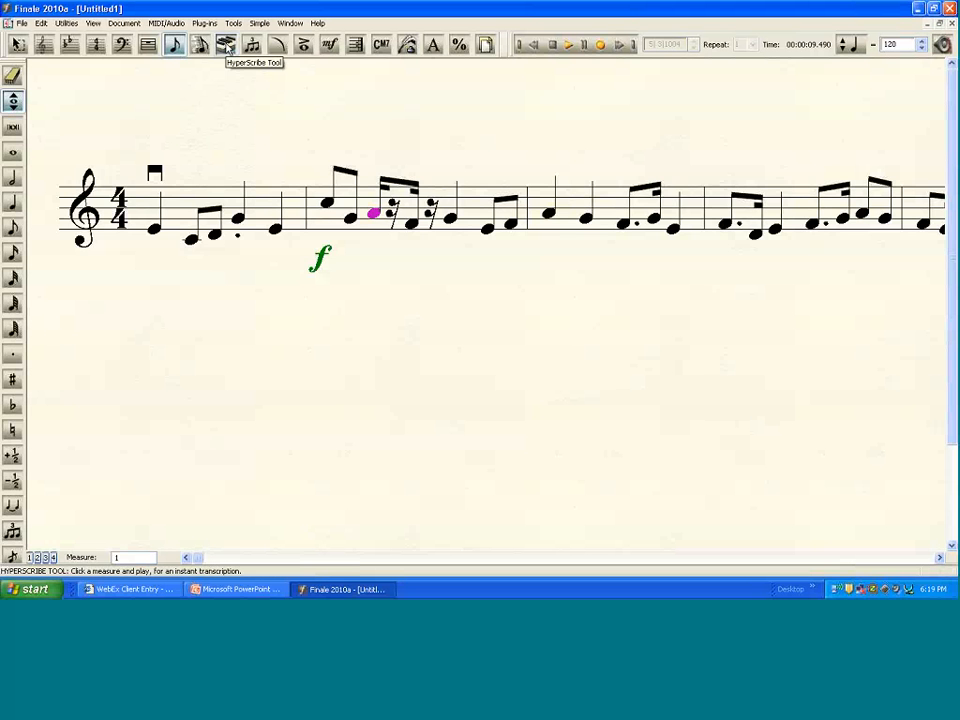
Step: Switch to PowerPoint and review the "Entering your music" slides, from the Simple Entry shortcuts through the Re-pitch Tool to Tempo Tap
click(268, 591)
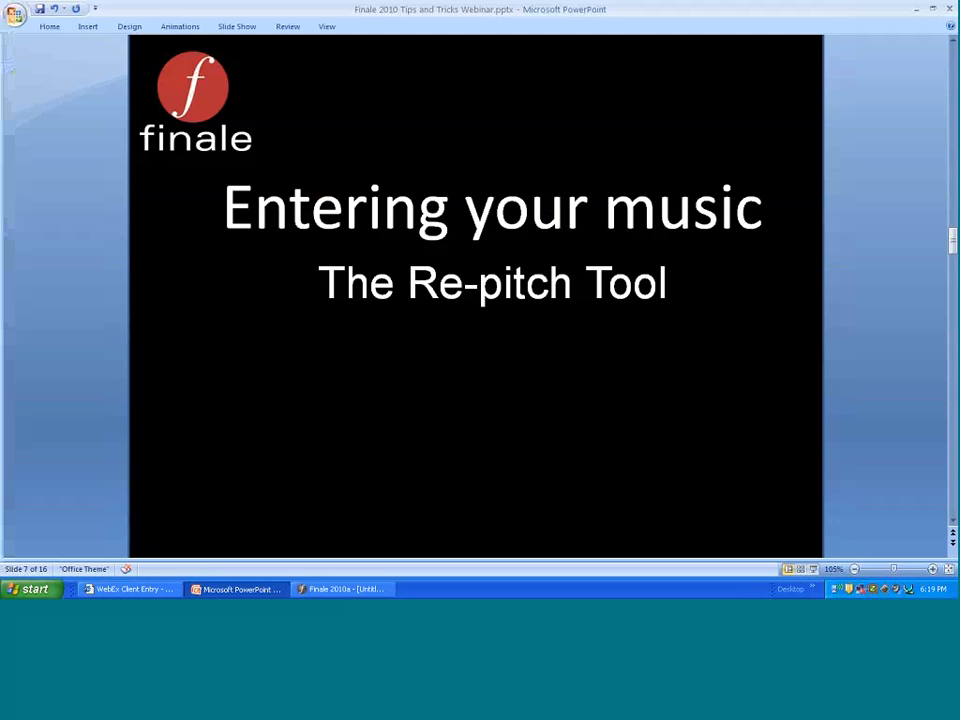
scroll(840, 477, up, 1)
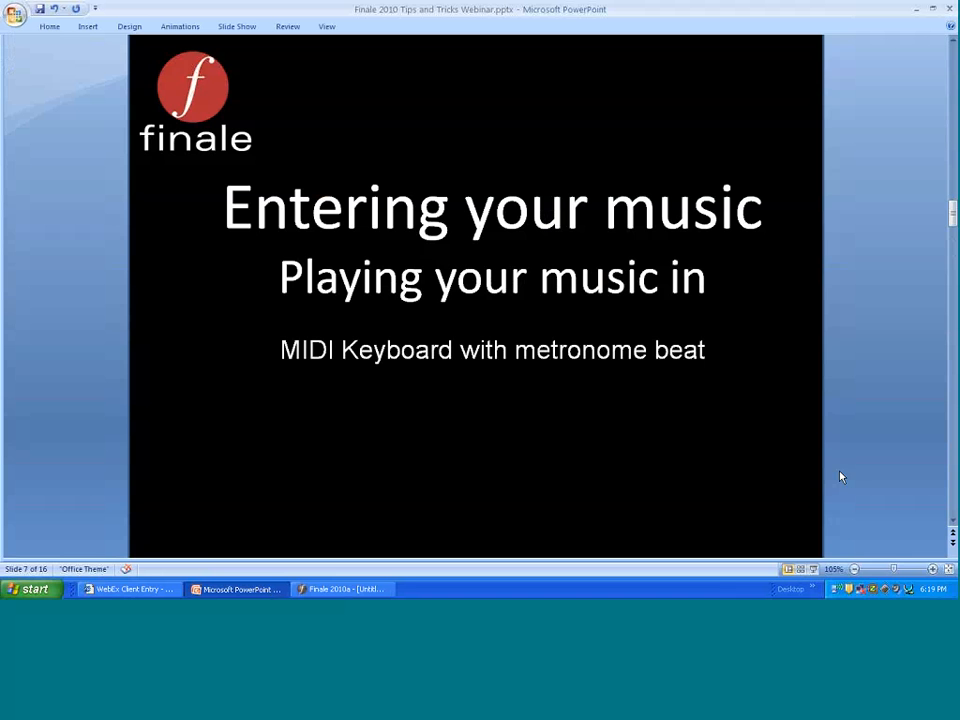
scroll(840, 477, down, 1)
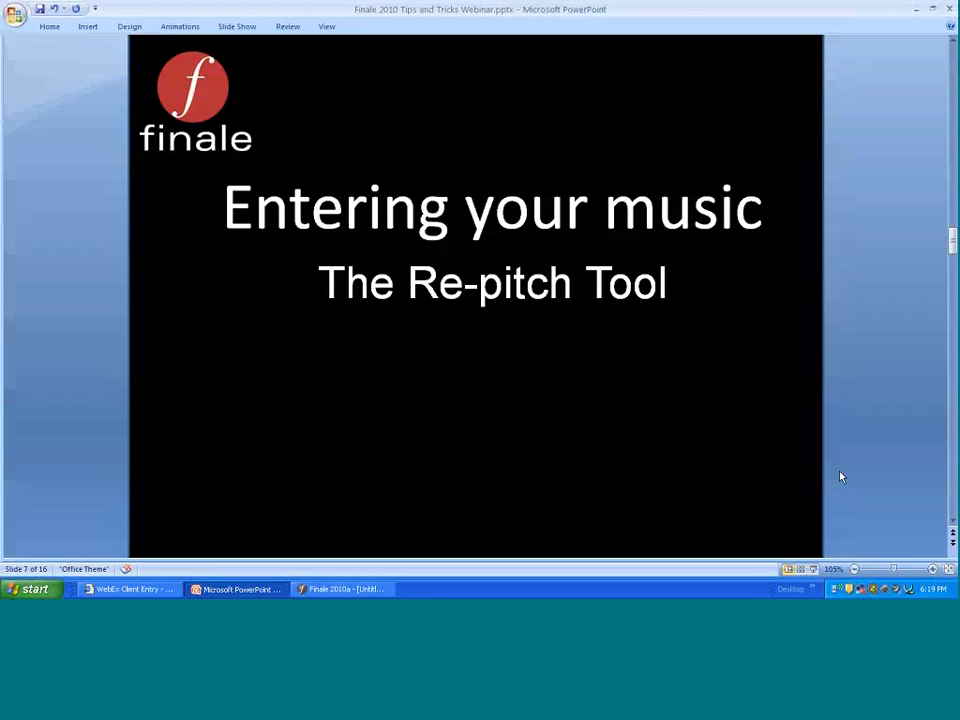
scroll(840, 477, up, 2)
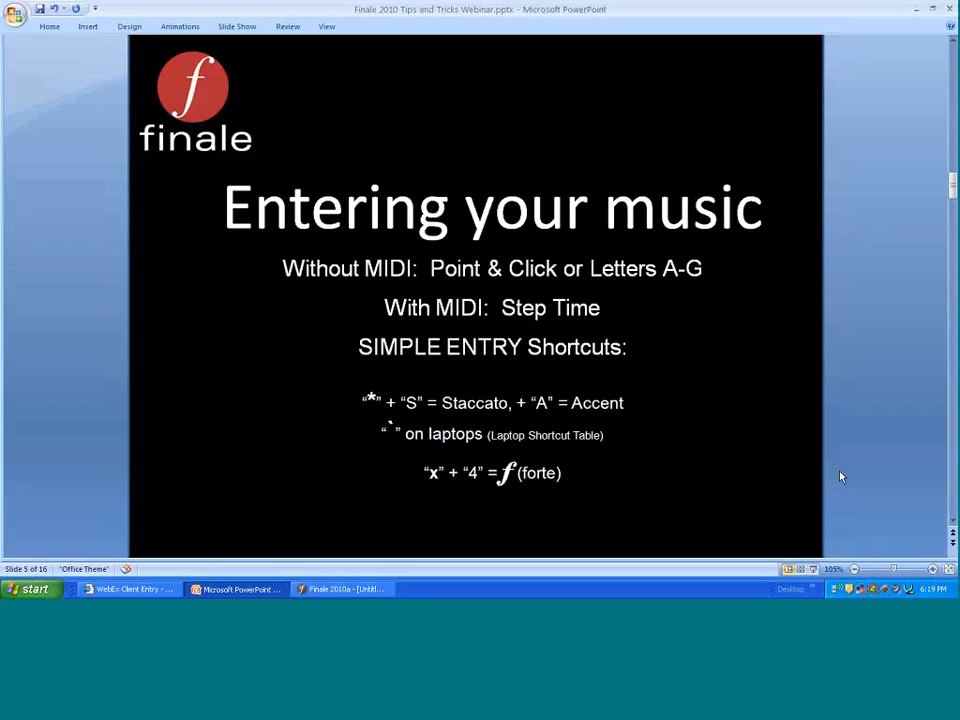
scroll(840, 477, down, 3)
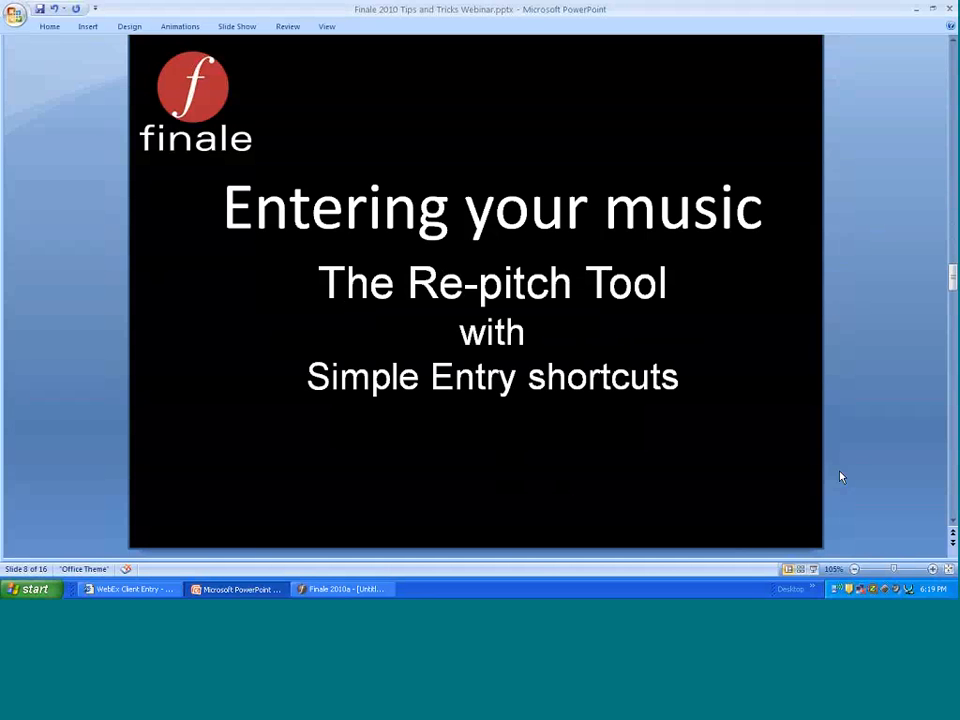
scroll(840, 477, down, 1)
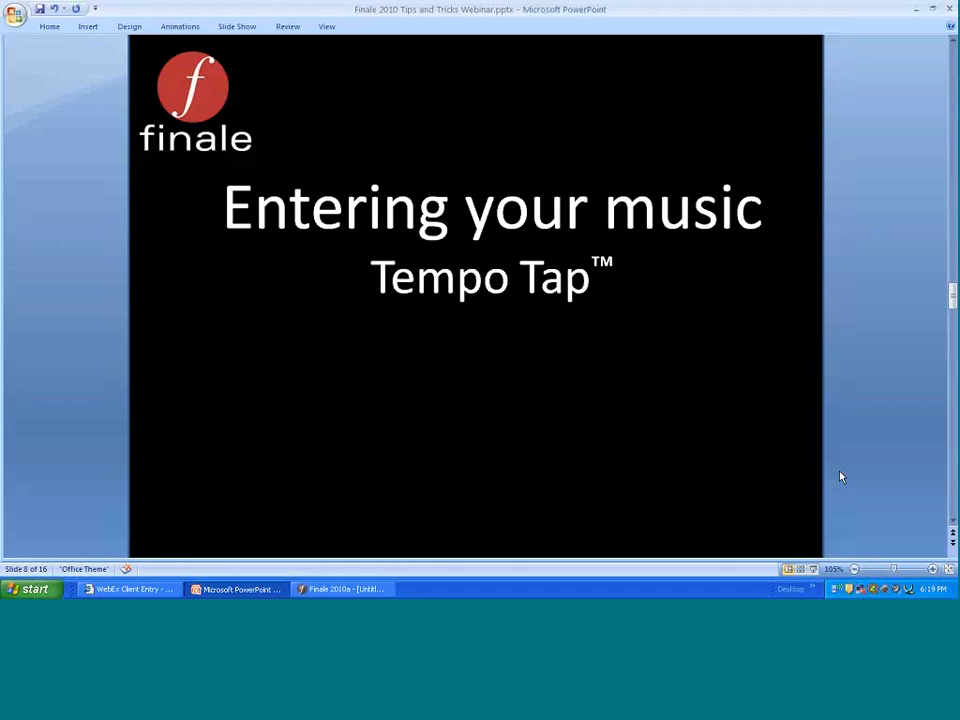
scroll(840, 477, down, 1)
scroll(840, 477, up, 1)
Step: Switch back to Finale, view the scanning option in the Launch Window and close it
click(345, 589)
click(20, 23)
click(460, 181)
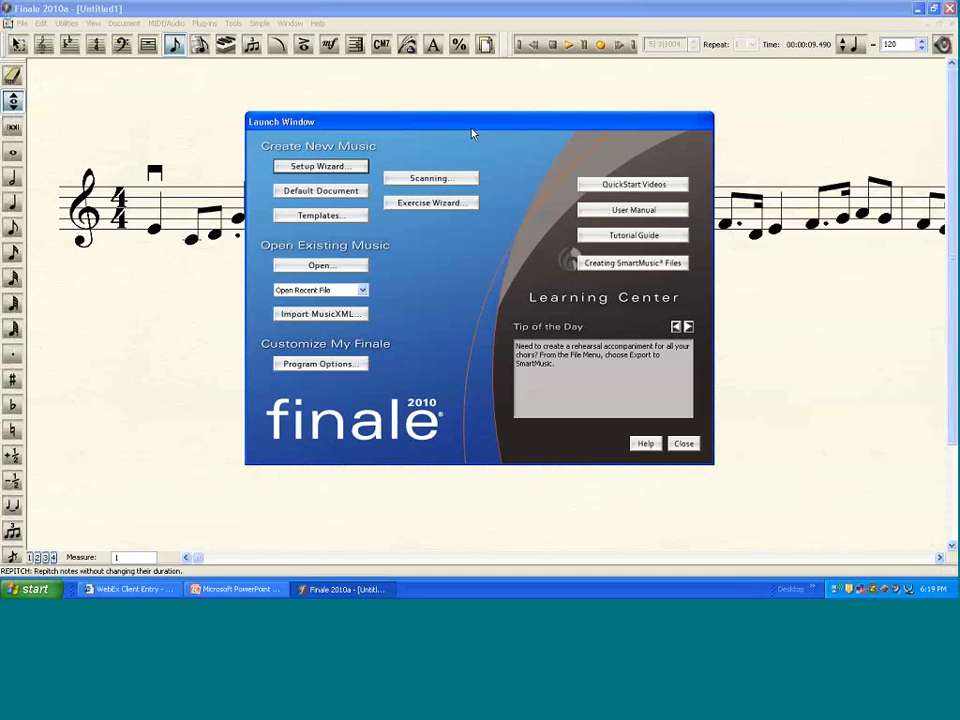
drag(575, 122, 571, 117)
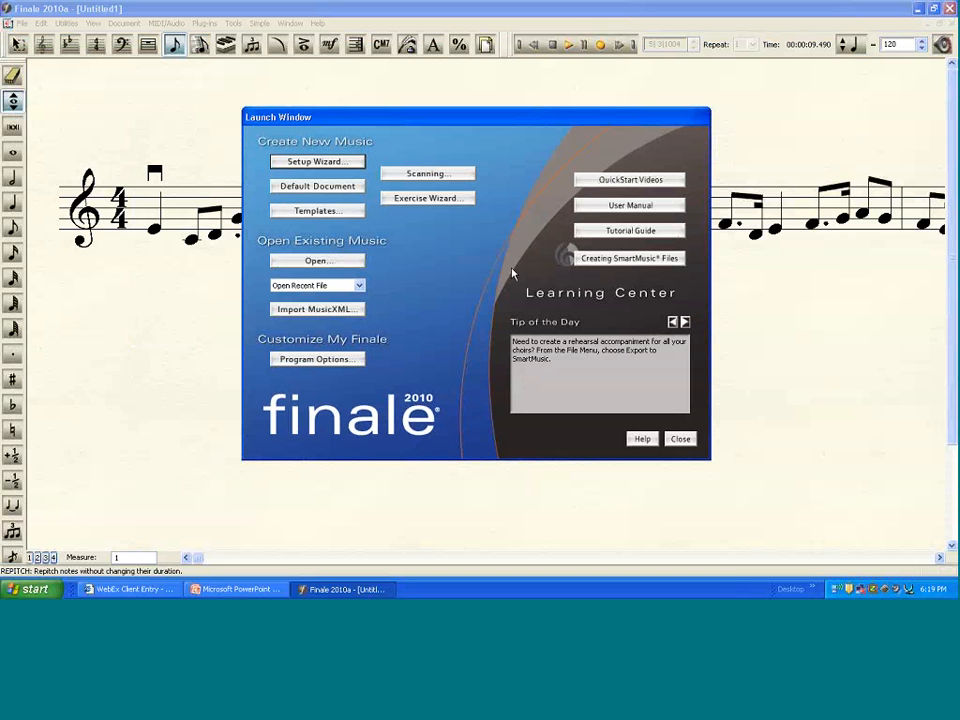
click(683, 441)
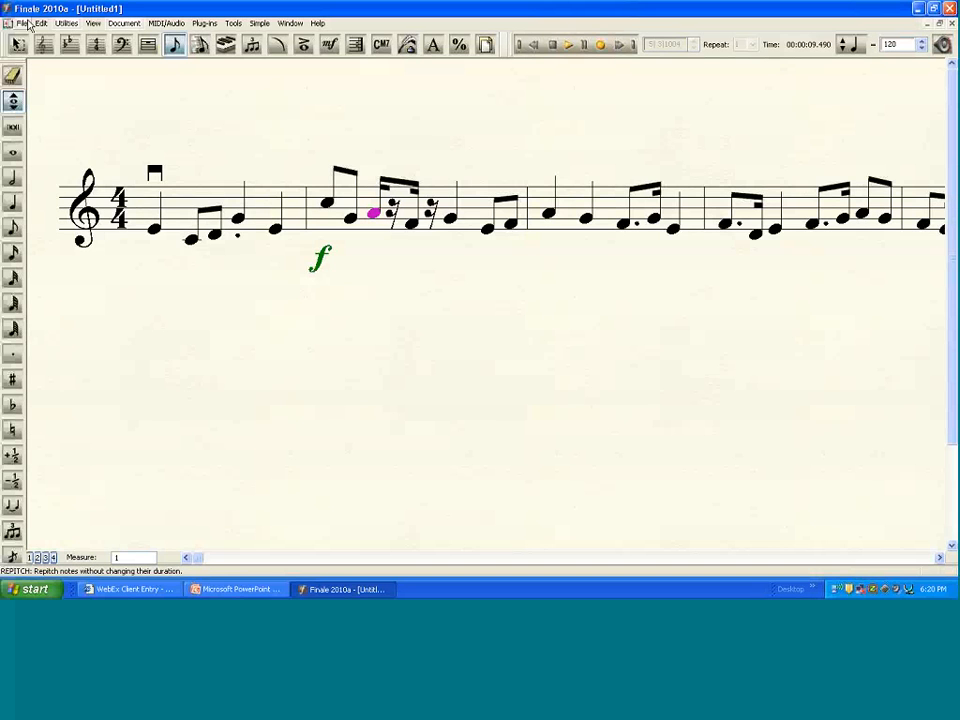
Step: Start SmartScore Lite scanning to import an existing TIFF file and dismiss its About screen
click(29, 22)
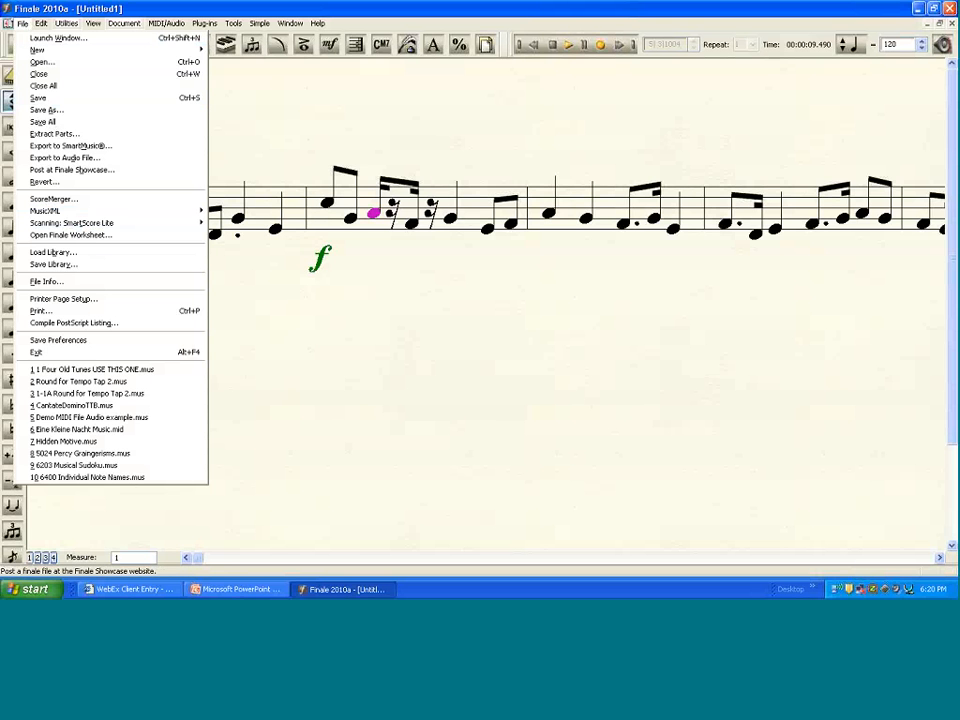
mouse_move(200, 229)
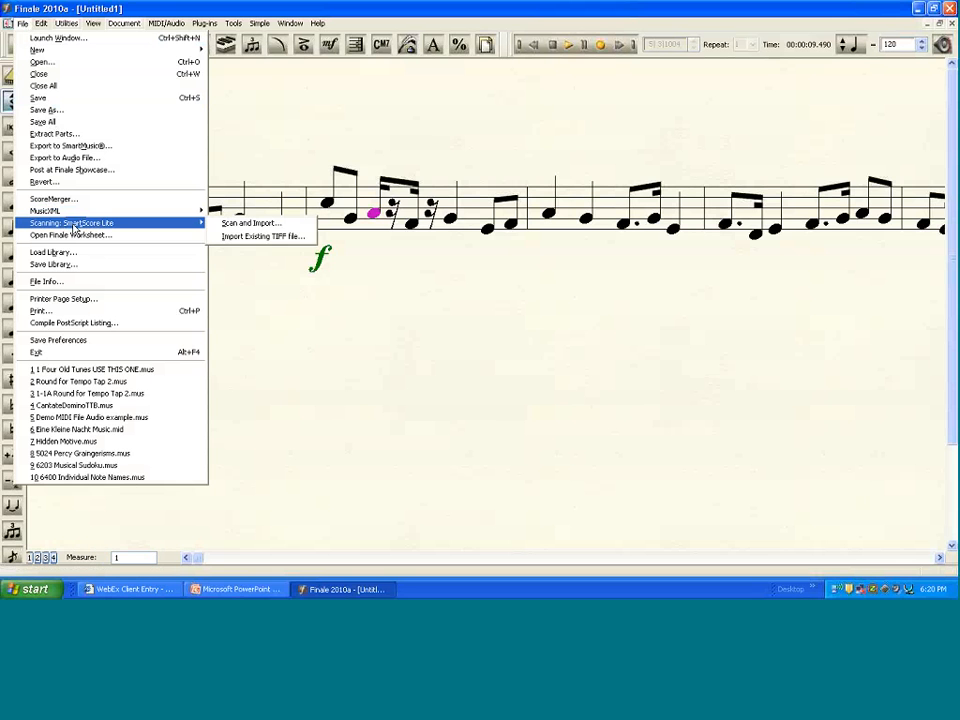
click(264, 237)
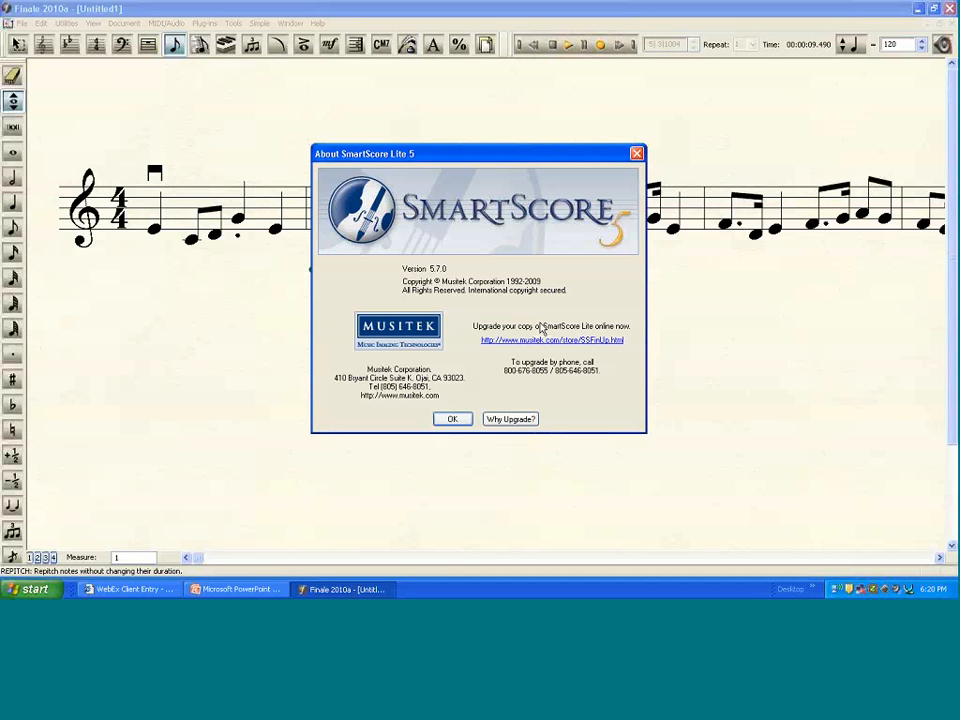
click(453, 419)
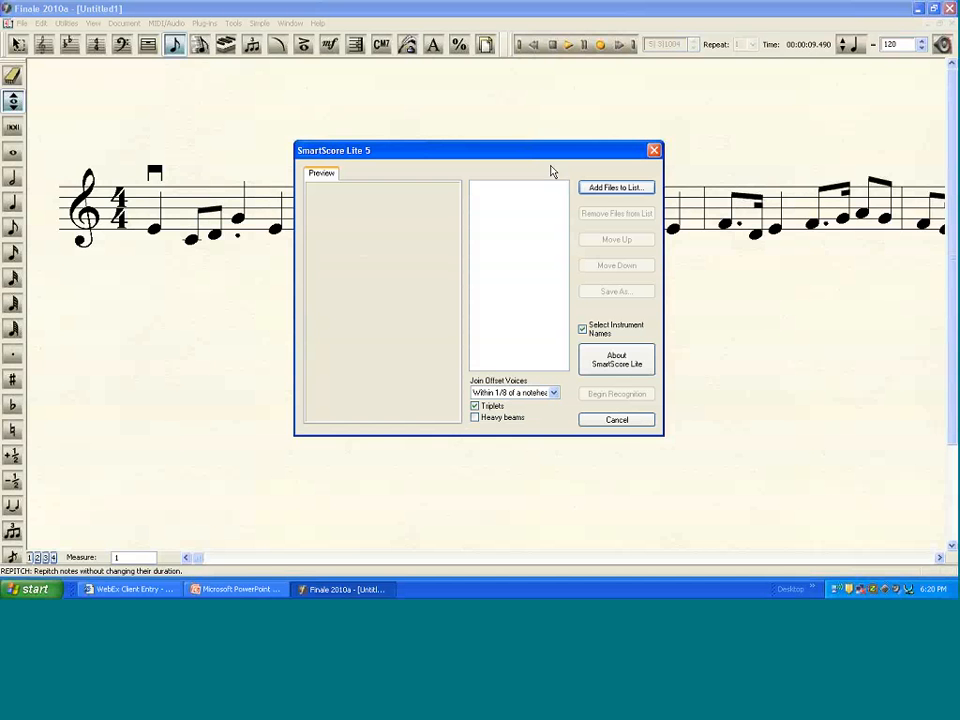
Step: Add come ye children2.tif from the Desktop's Demo Files folder, begin recognition and skip the instrument name assignments
click(616, 190)
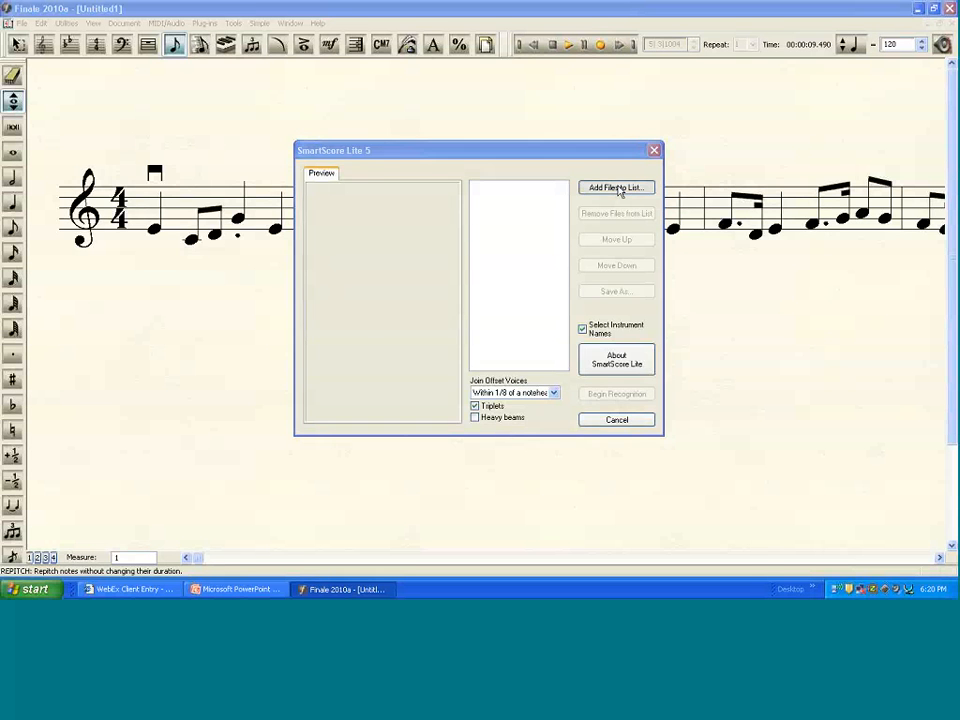
click(565, 184)
click(565, 184)
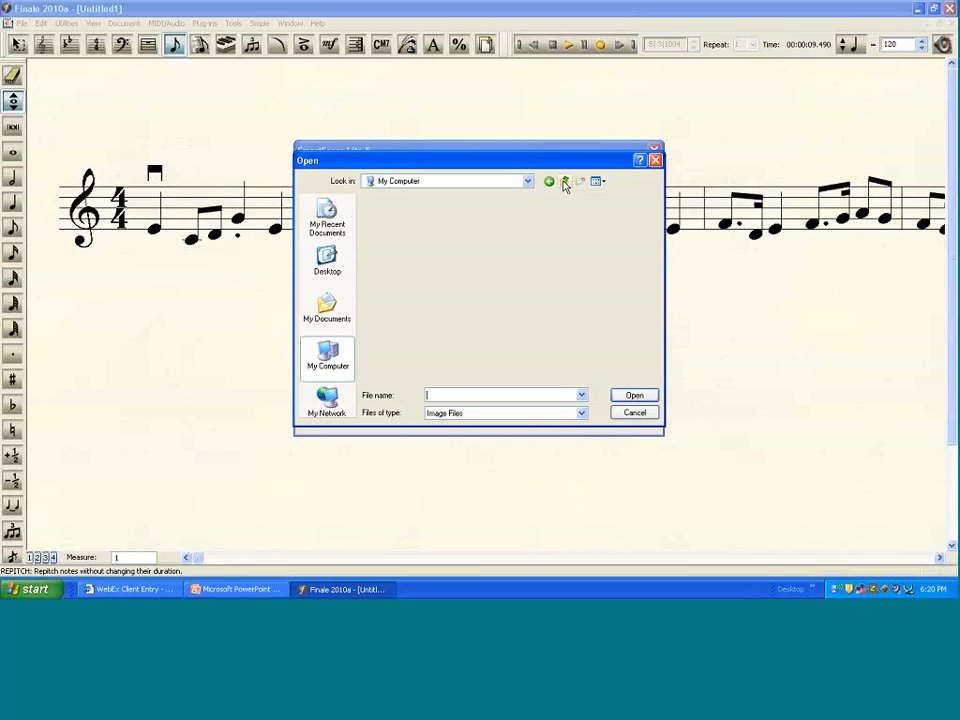
click(565, 184)
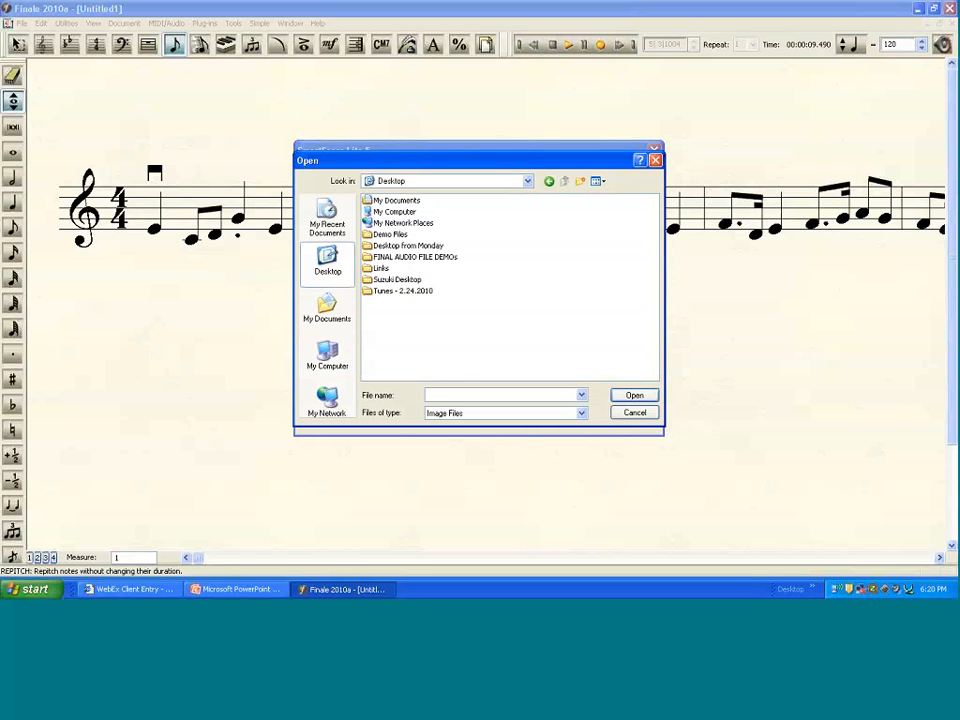
double_click(389, 234)
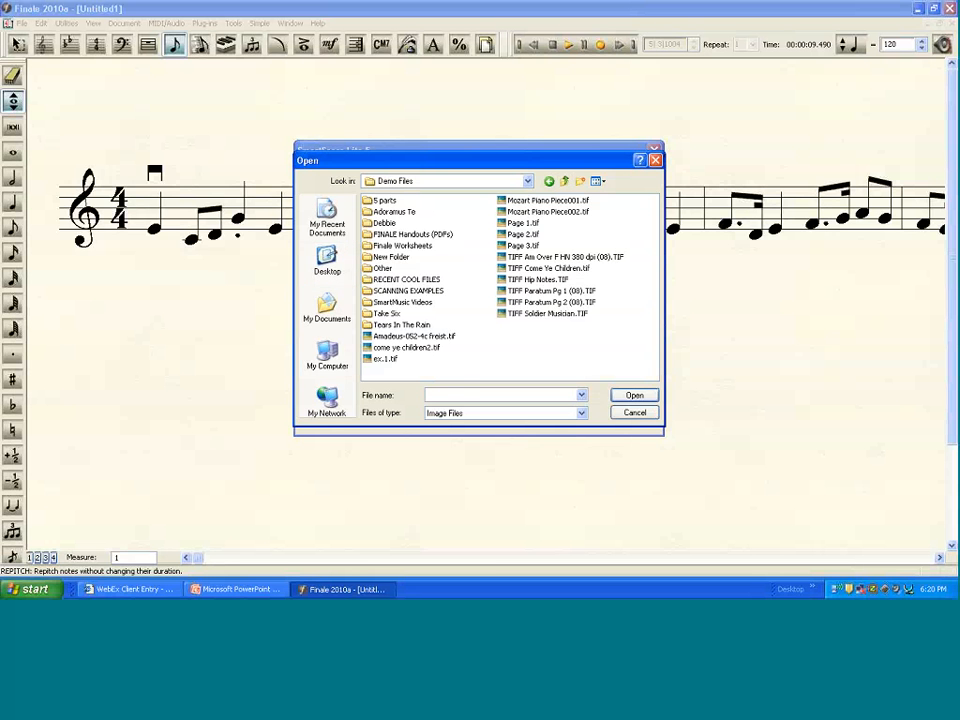
click(370, 348)
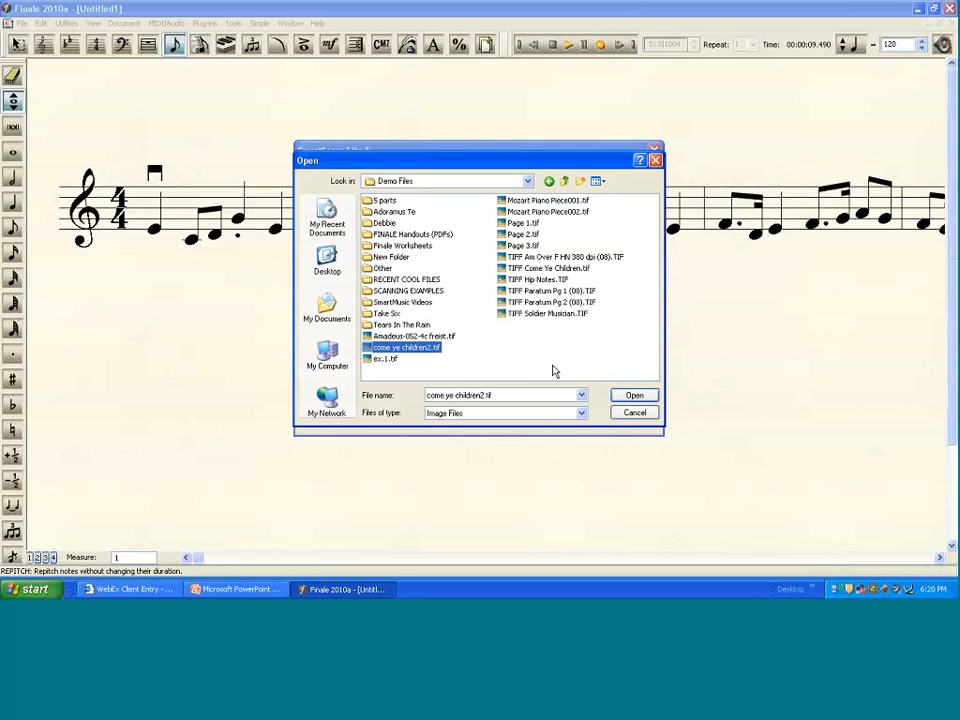
click(638, 398)
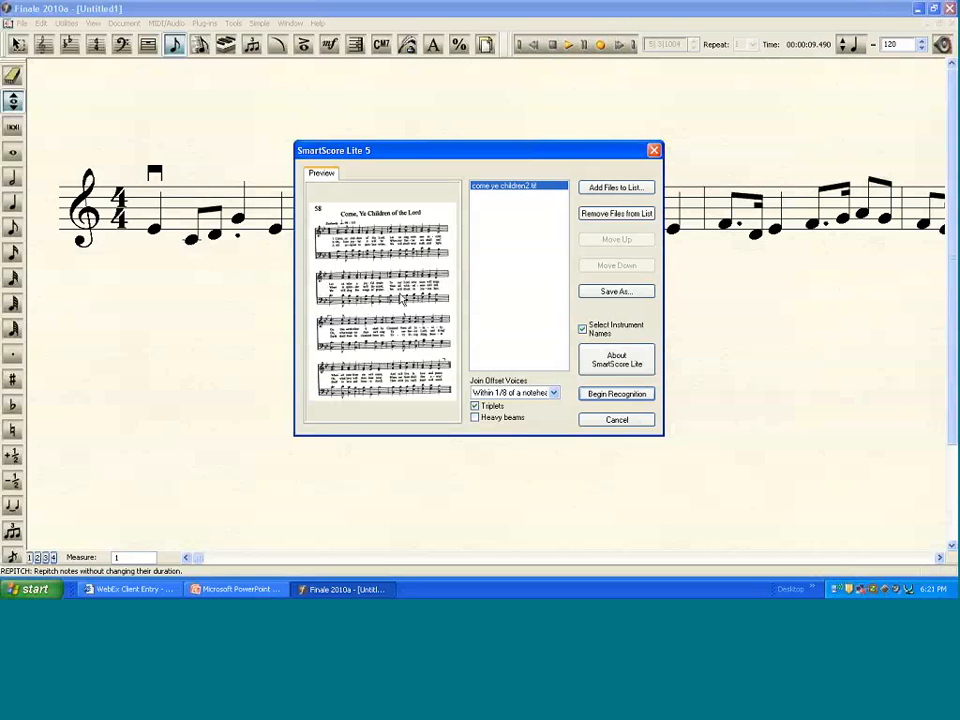
click(614, 398)
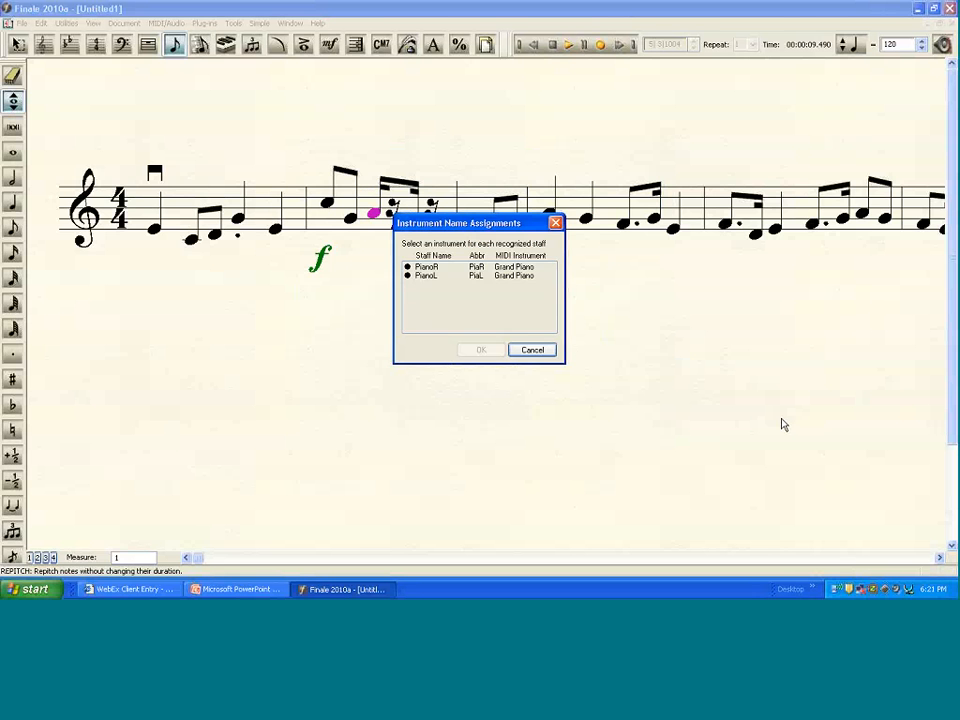
click(541, 354)
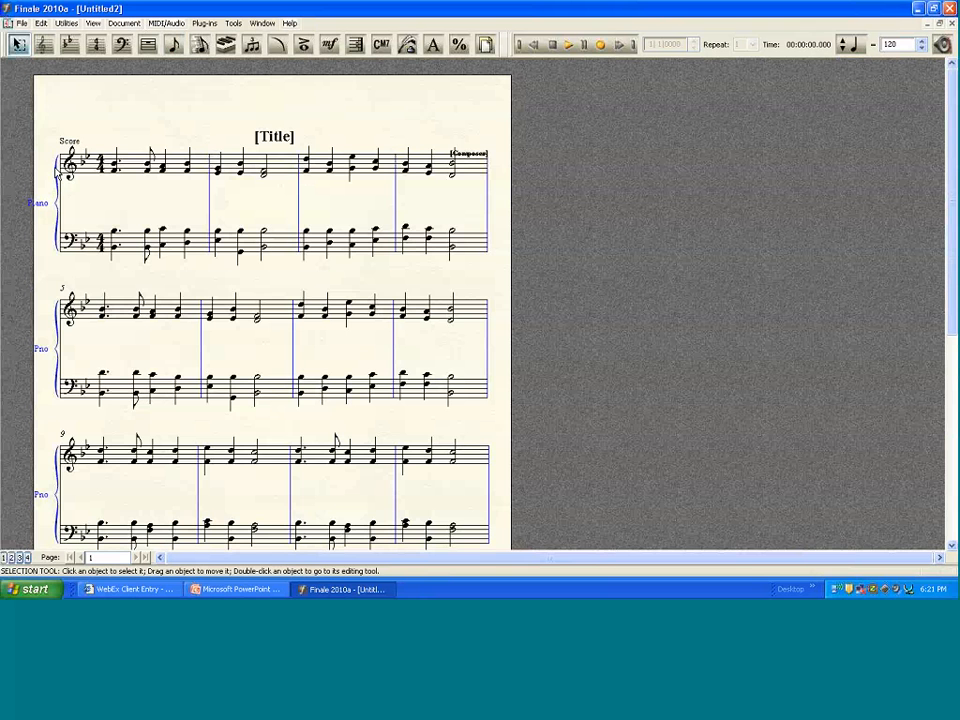
Step: Try selecting a single staff of the imported piano score, and select all of its music
click(57, 173)
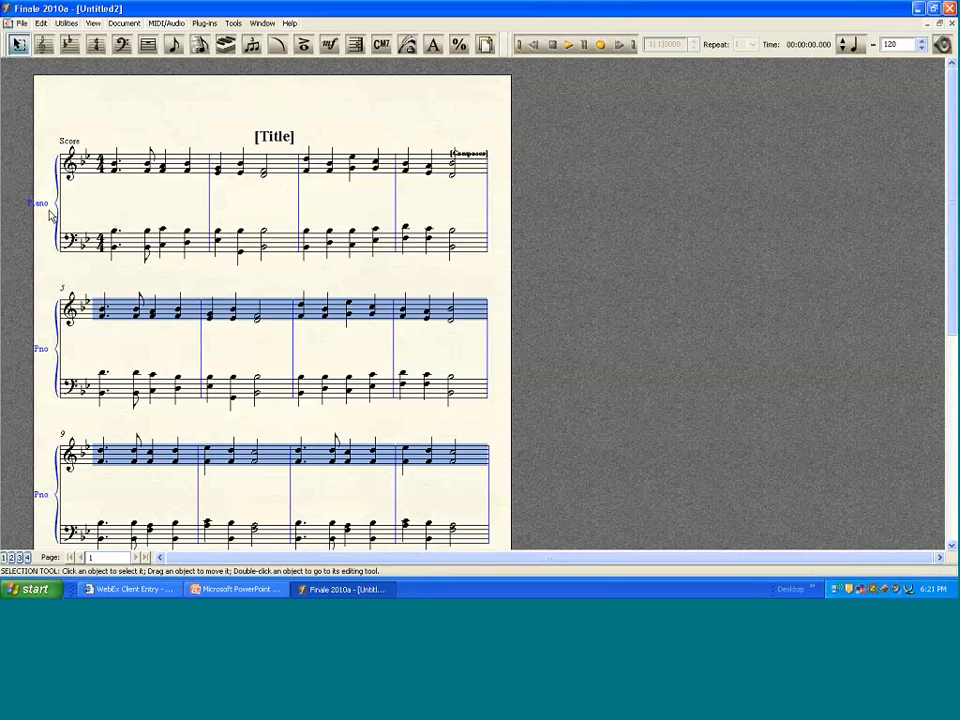
click(166, 131)
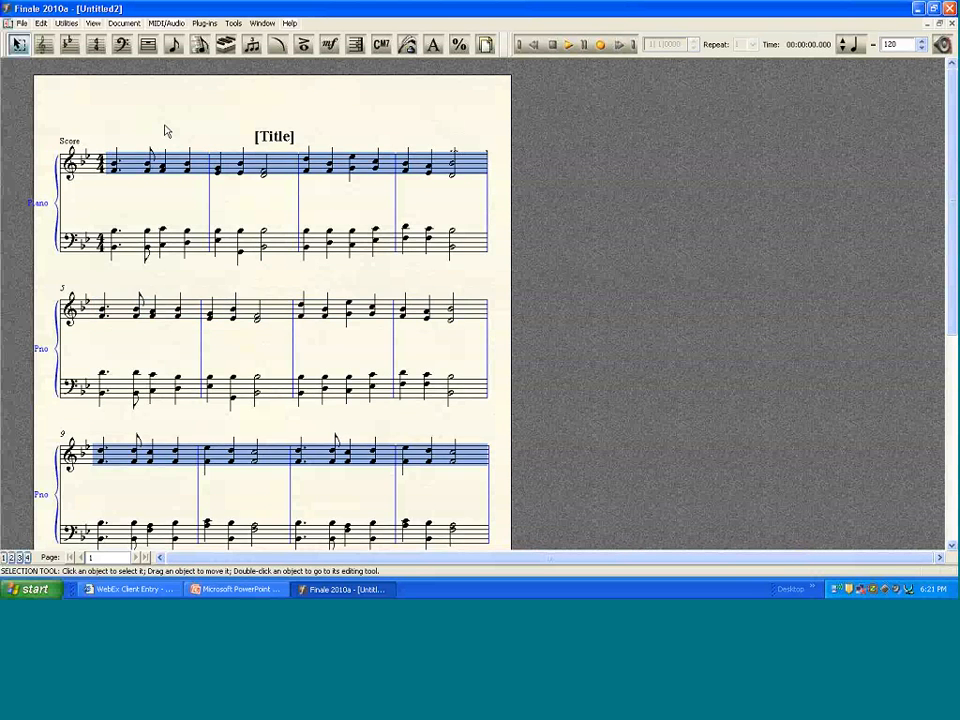
key(ctrl+a)
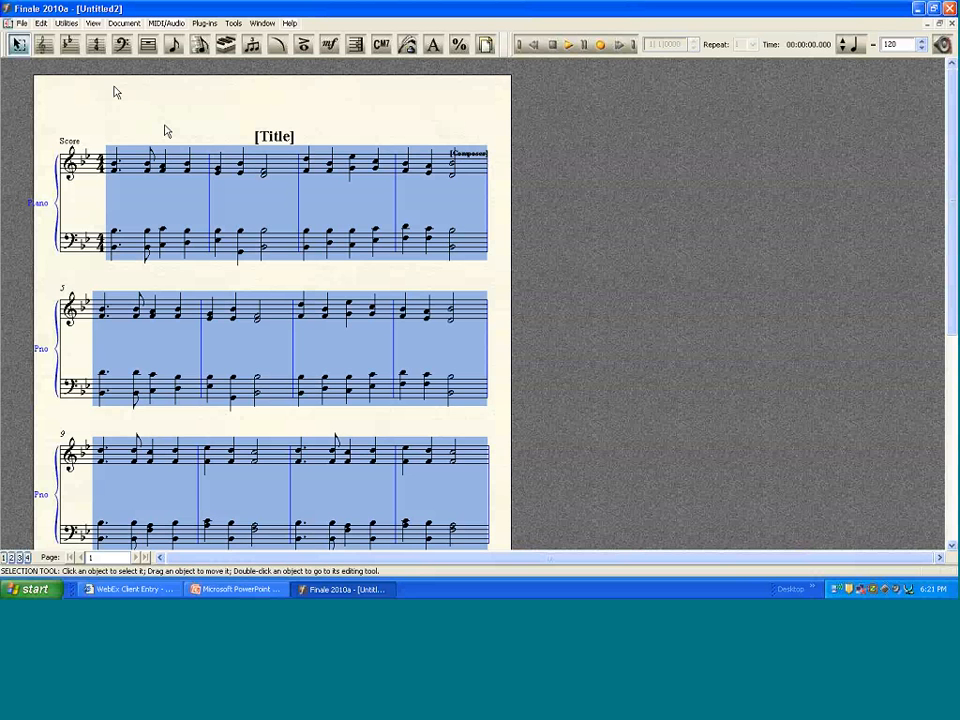
Step: Start a new document with the Setup Wizard and choose the Brass Quintet ensemble in Engraved Style
click(22, 24)
click(30, 37)
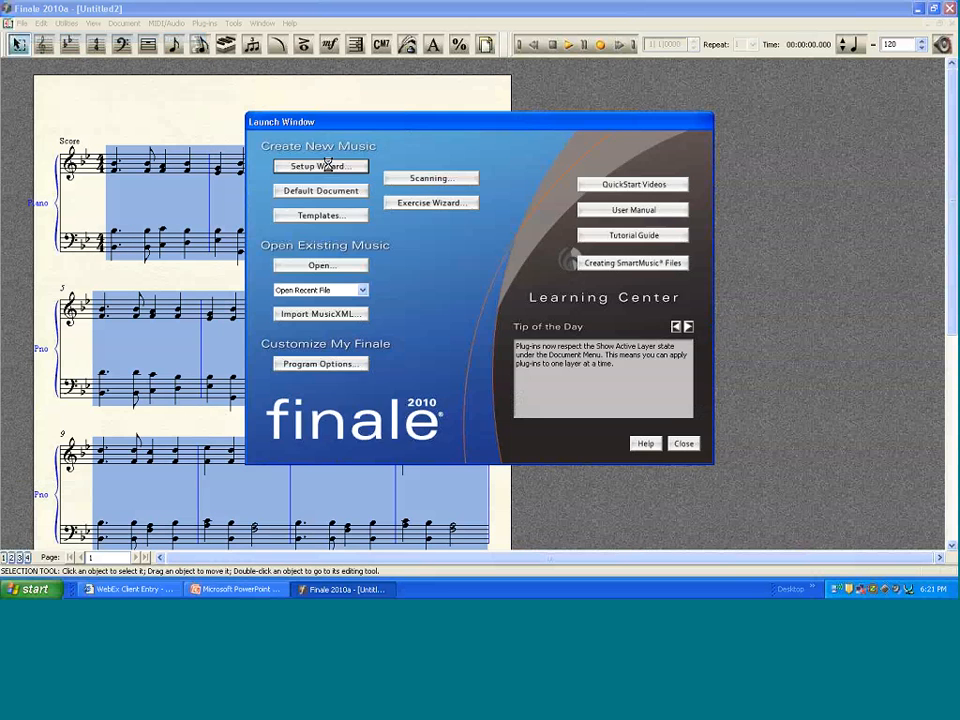
click(330, 164)
click(350, 212)
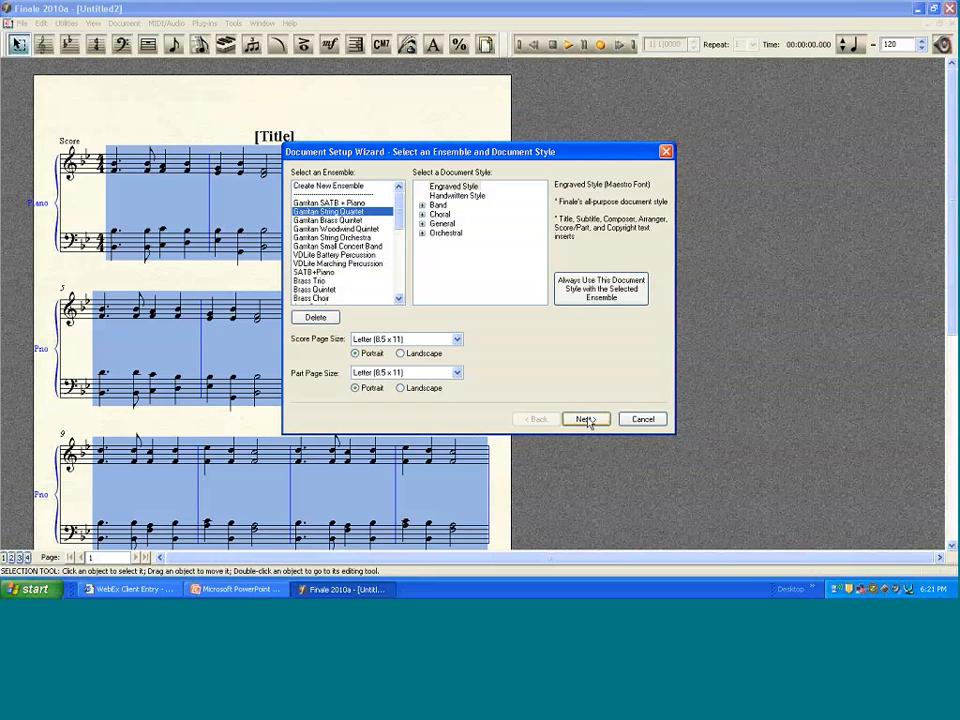
click(587, 420)
click(331, 290)
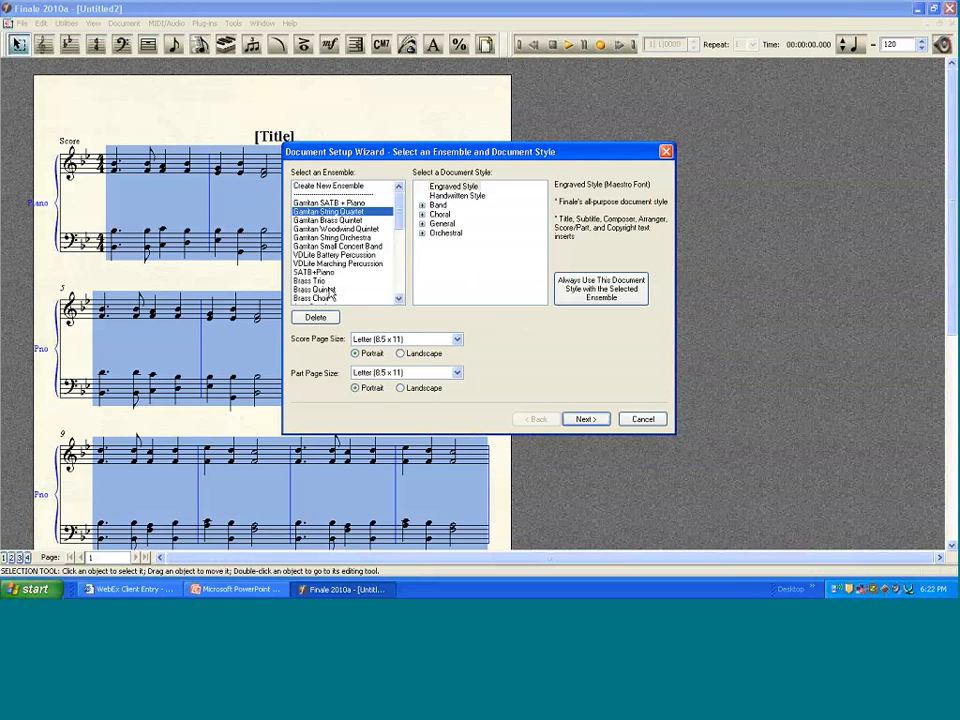
click(599, 420)
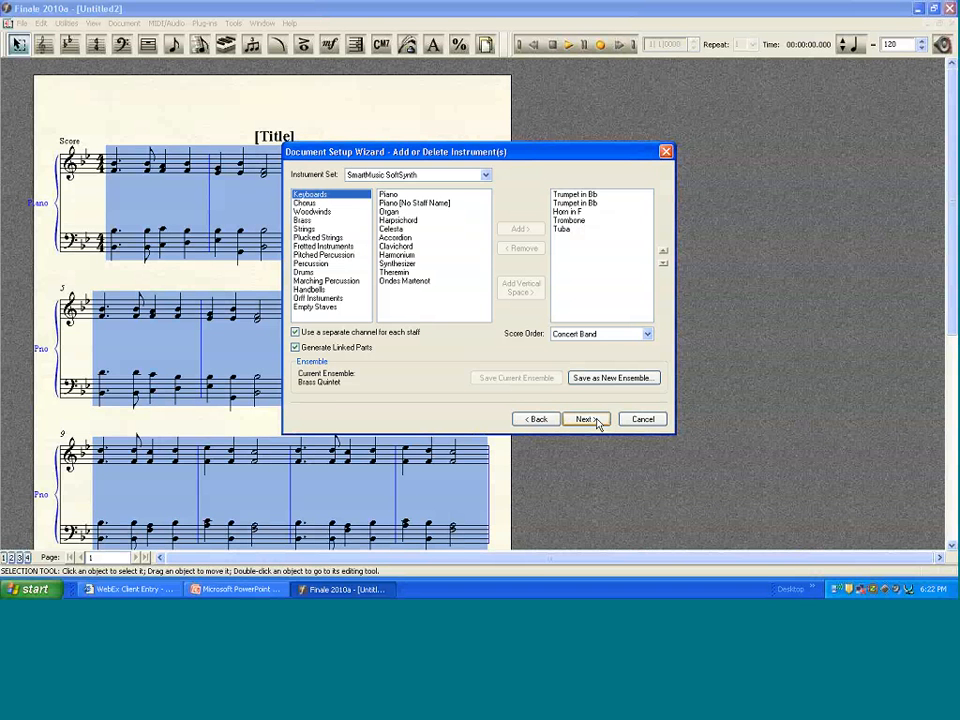
Step: Keep the quintet's instruments, leave the score information blank, set the concert key to B Flat Major and create the document
click(598, 421)
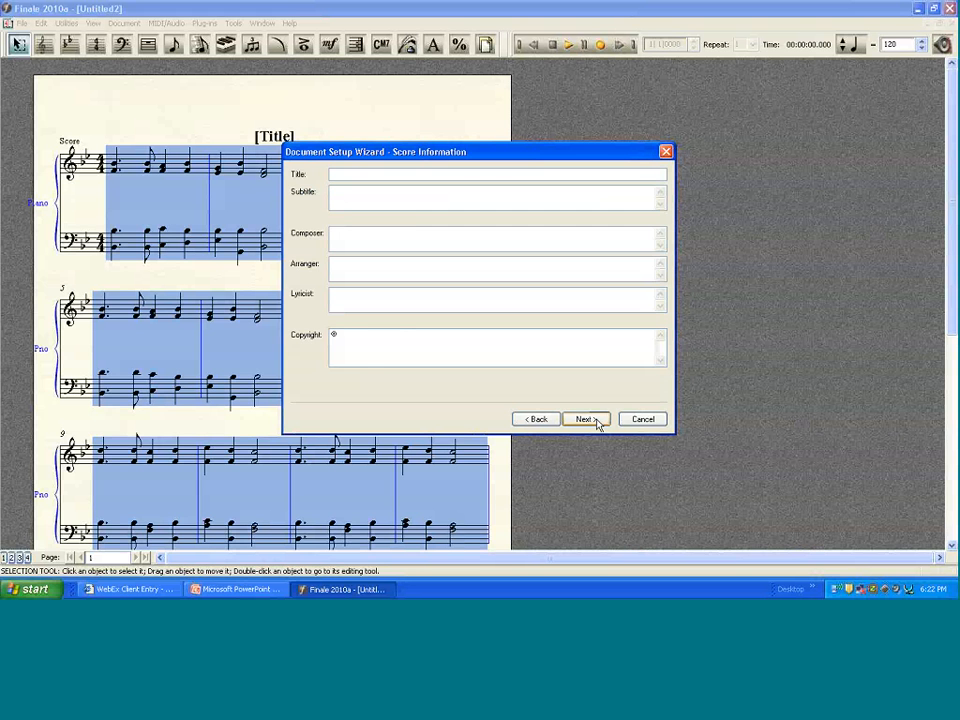
click(585, 419)
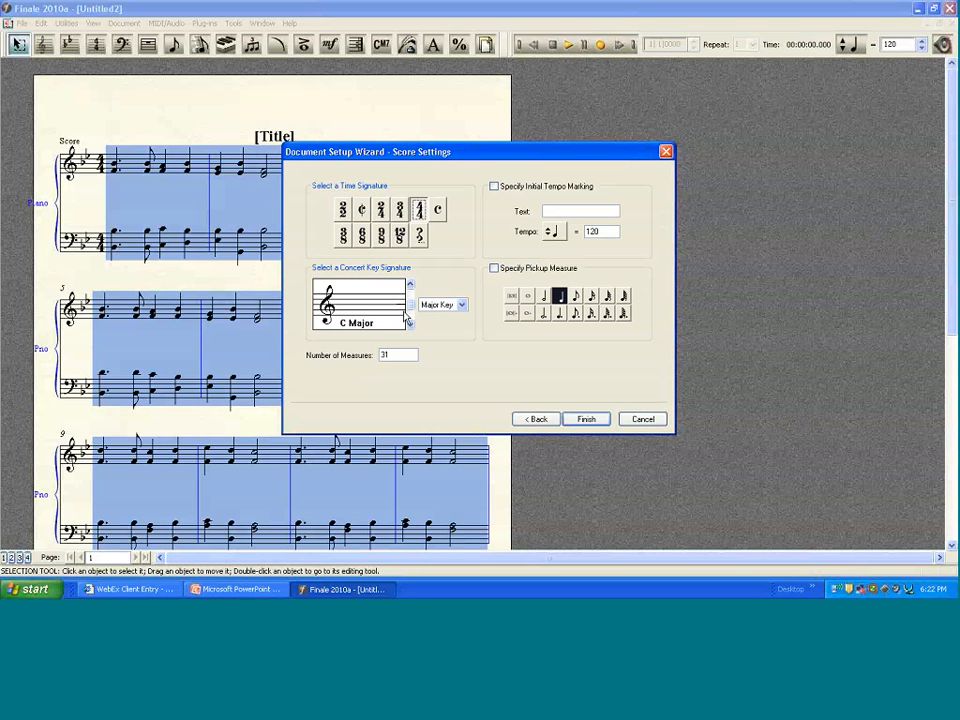
click(409, 322)
click(409, 322)
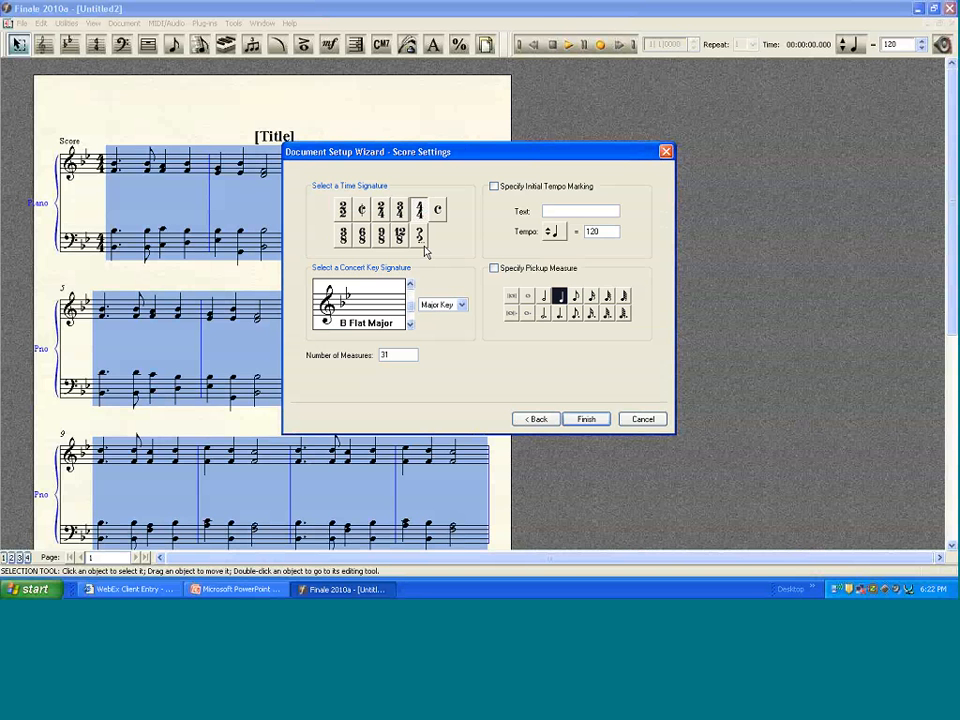
drag(602, 232, 567, 232)
click(584, 419)
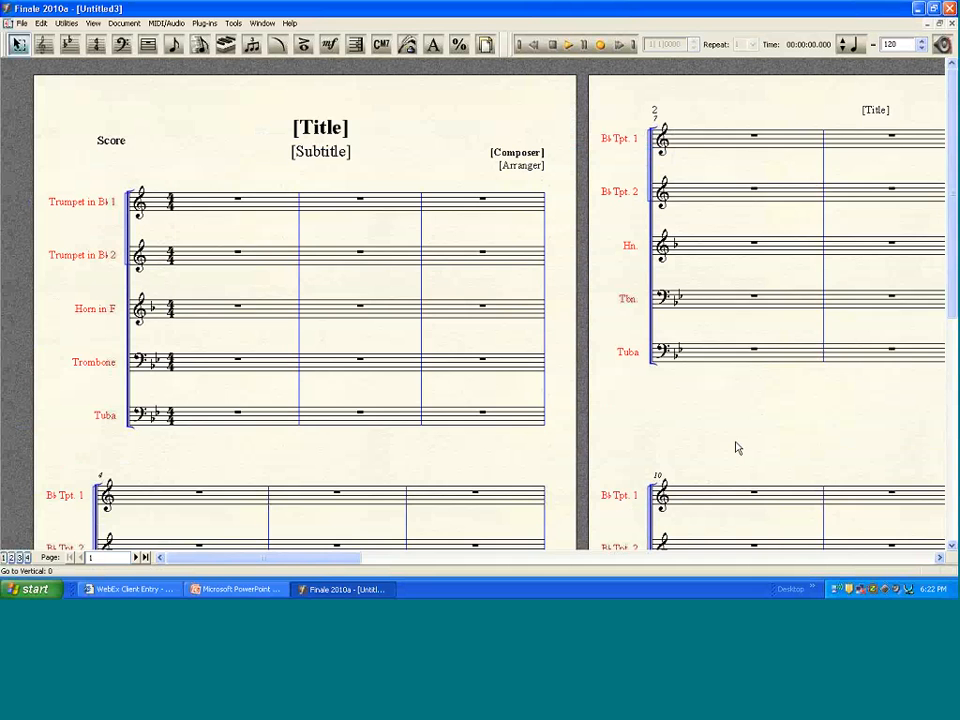
Step: Paste the copied hymn music into the whole quintet score, and nudge the title slightly up and to the left
key(ctrl+a)
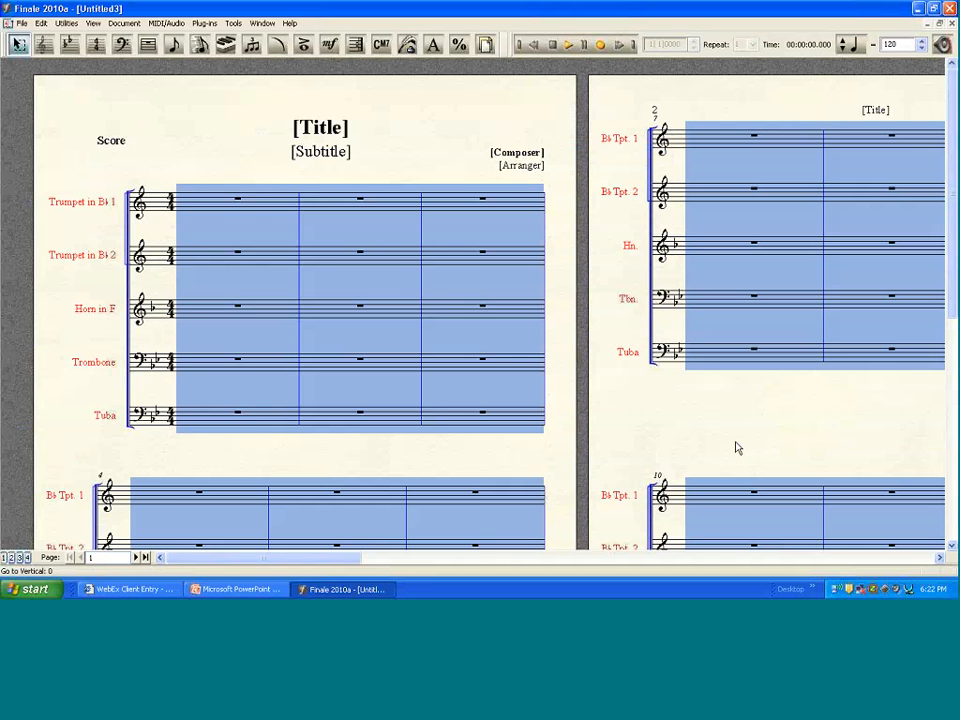
key(ctrl+v)
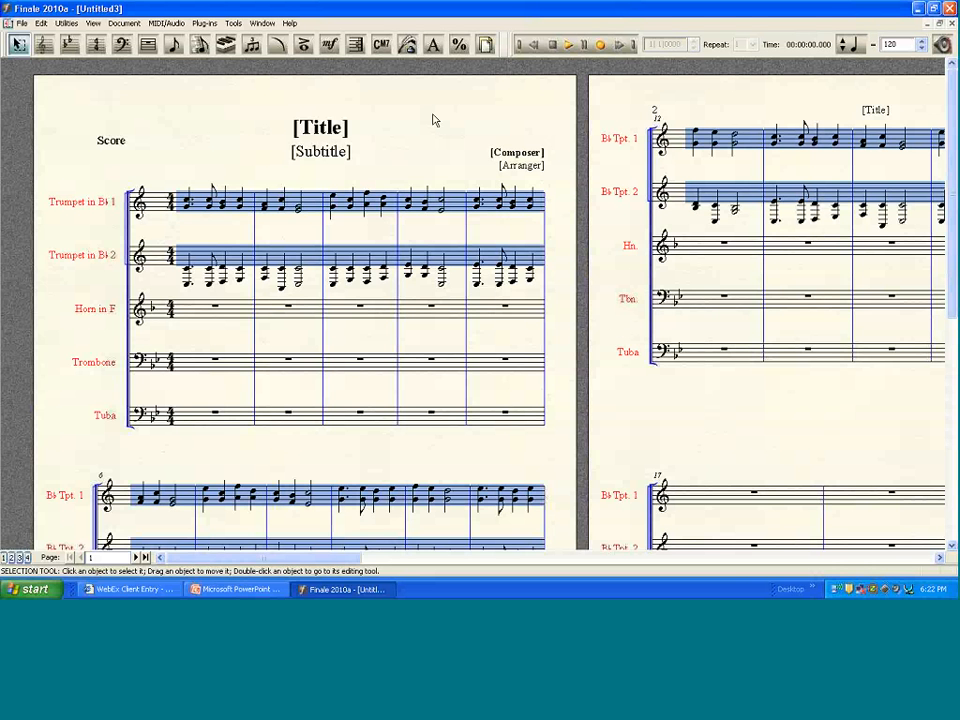
click(22, 45)
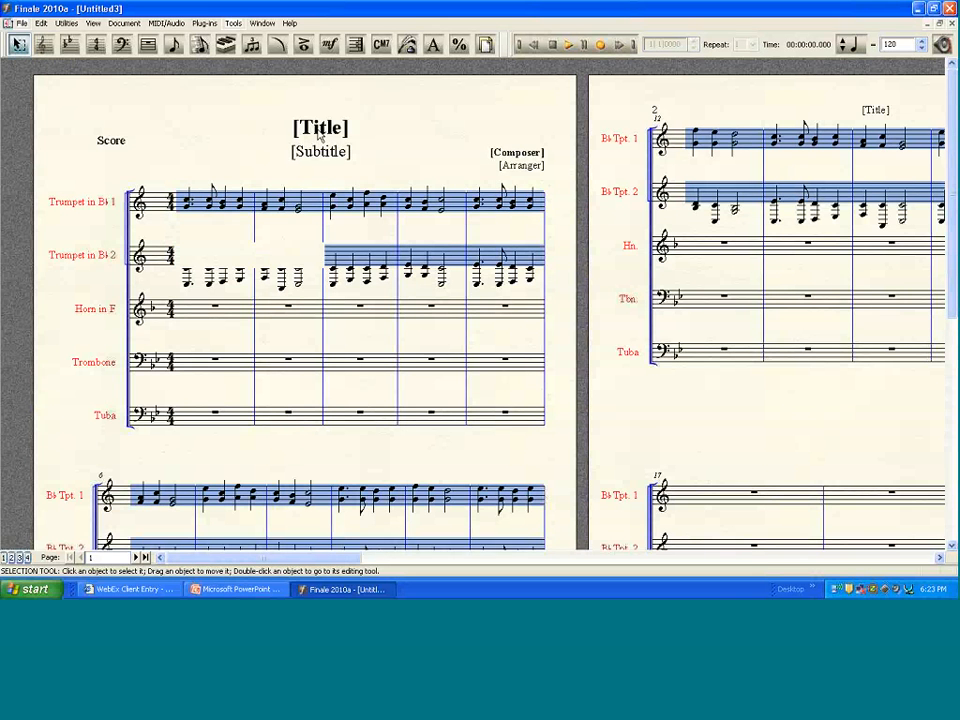
drag(318, 137, 315, 130)
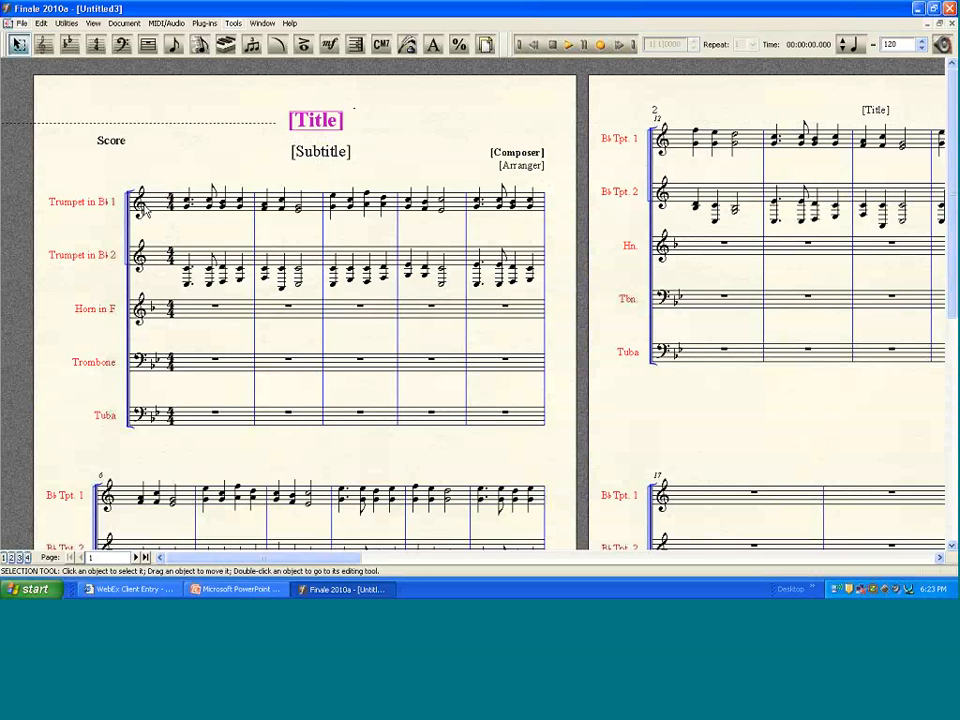
Step: Open the clef change options for the Trumpet in Bb 1 staff and close them without changing the clef
click(141, 205)
double_click(141, 205)
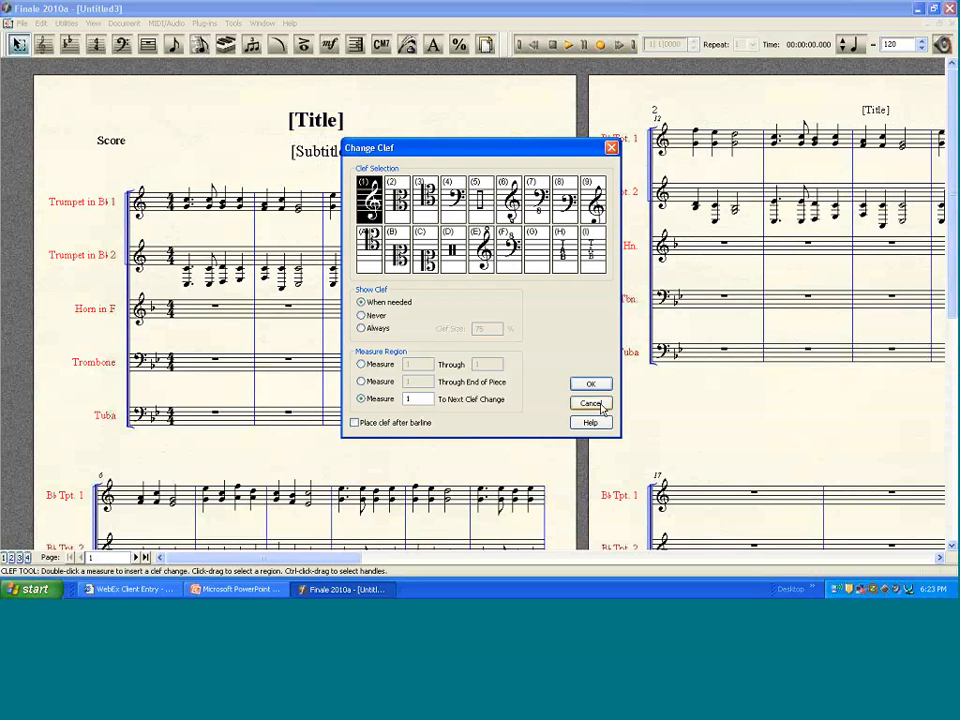
click(601, 406)
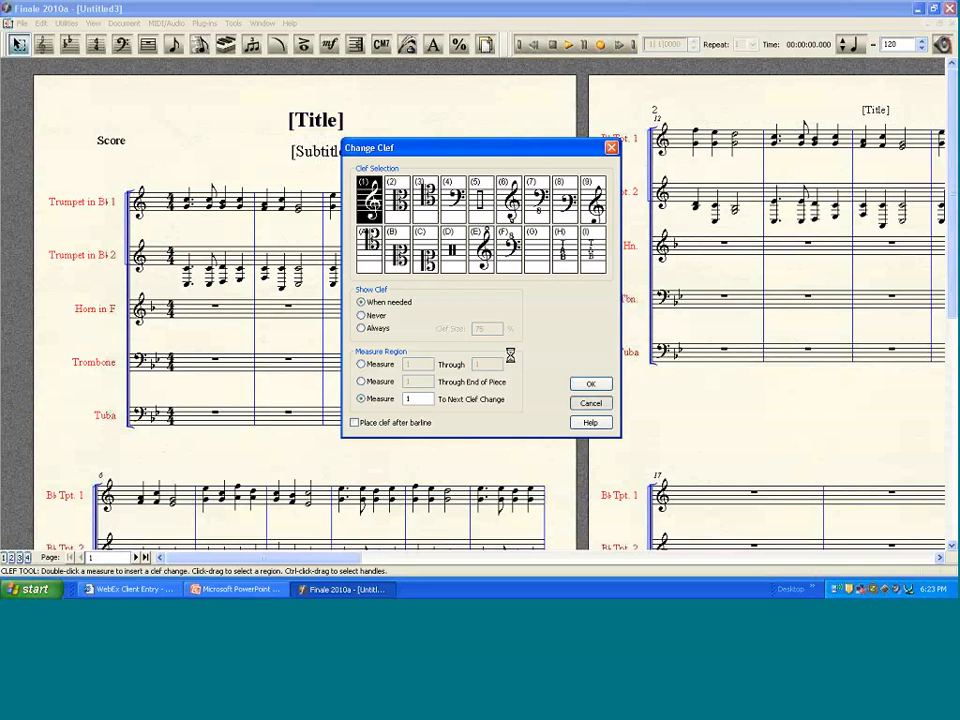
key(Escape)
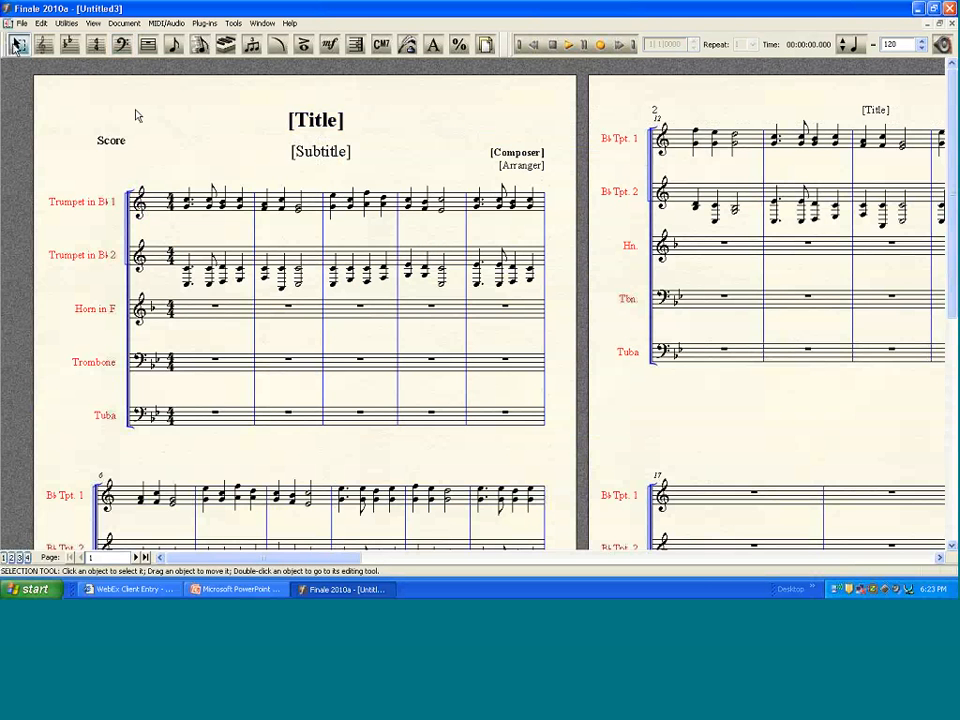
Step: View the time signature choices on the horn staff, and change the key signature to A Major from the trombone staff
right_click(174, 313)
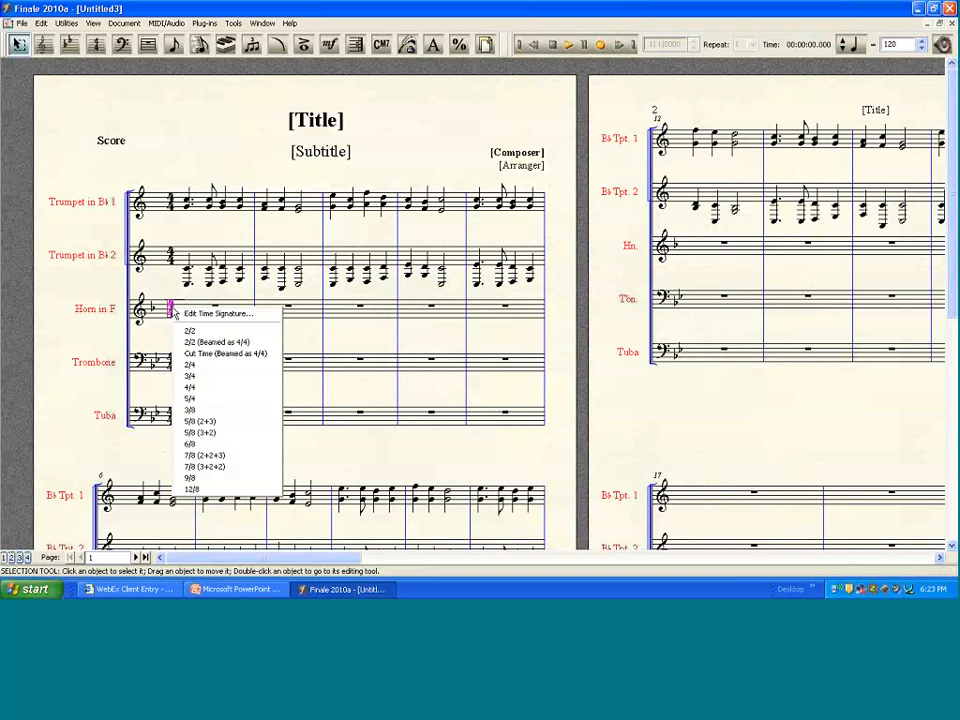
right_click(155, 364)
right_click(155, 364)
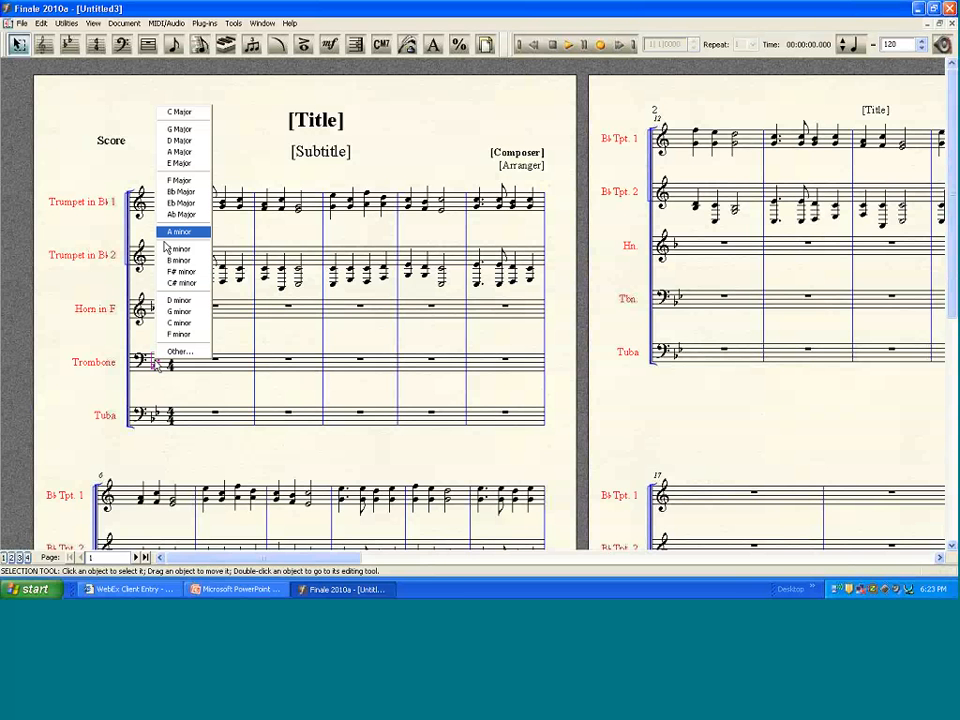
click(167, 151)
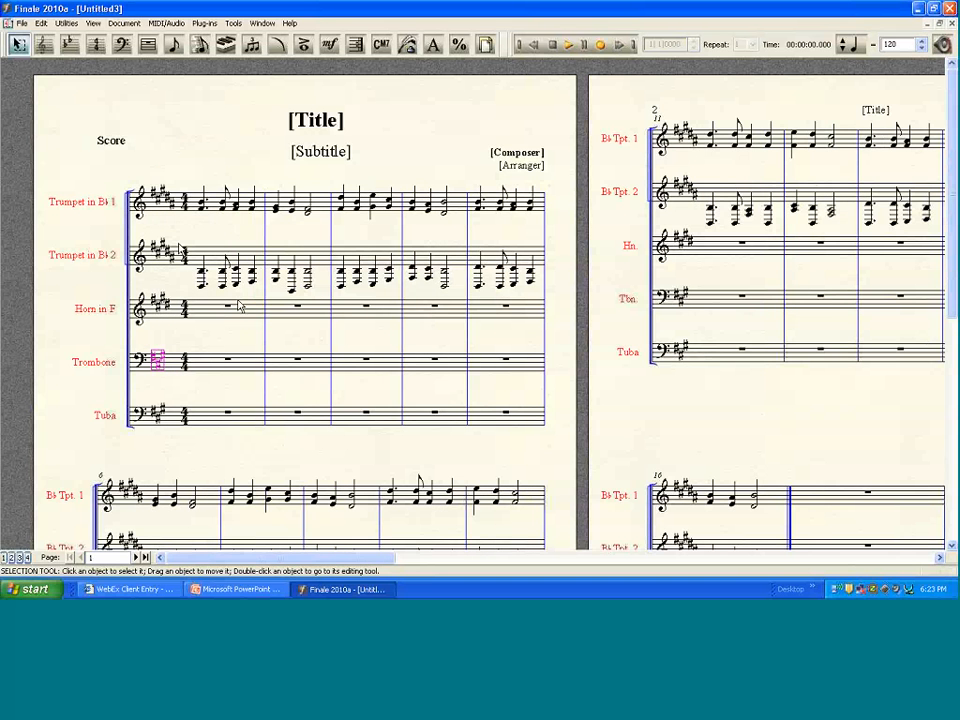
Step: Try the key signature of Eb Major from the first trumpet staff, and undo both key changes
right_click(163, 196)
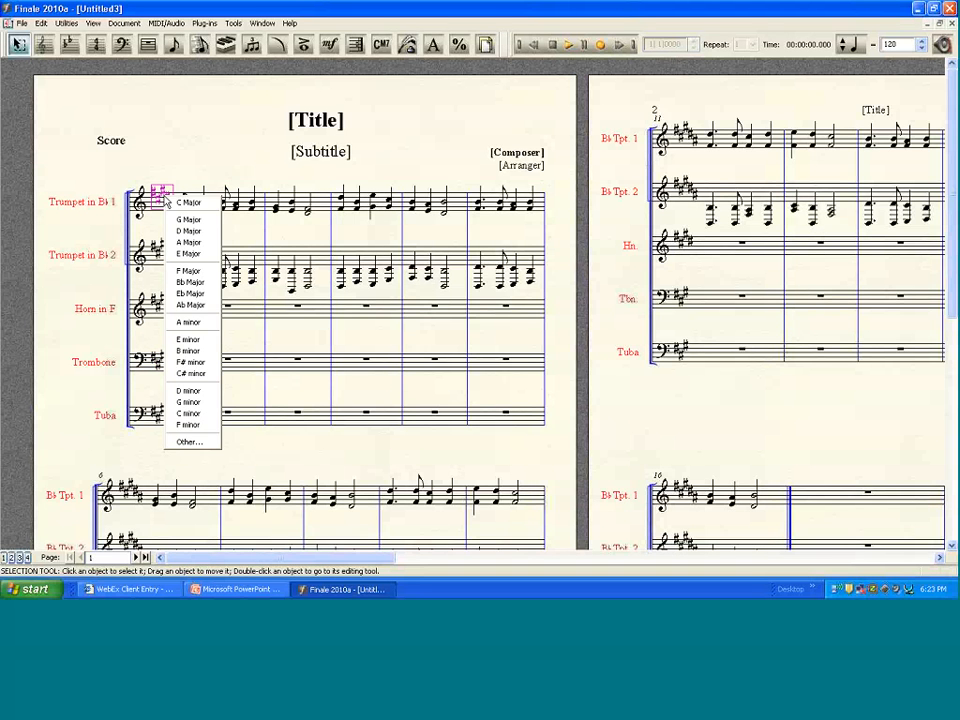
click(190, 293)
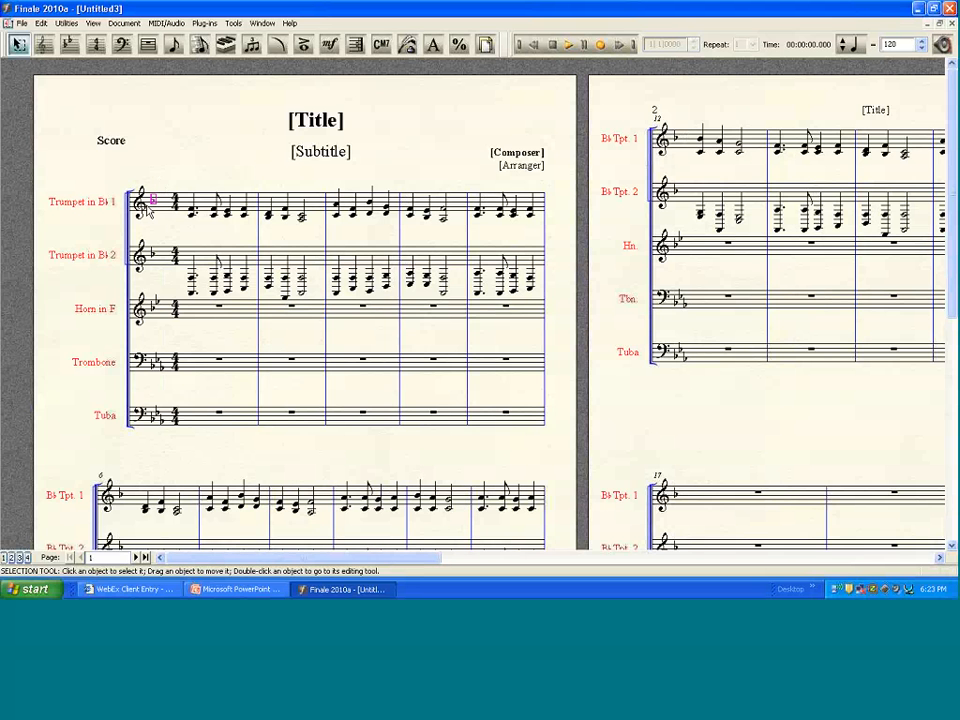
key(ctrl+z)
key(ctrl+z)
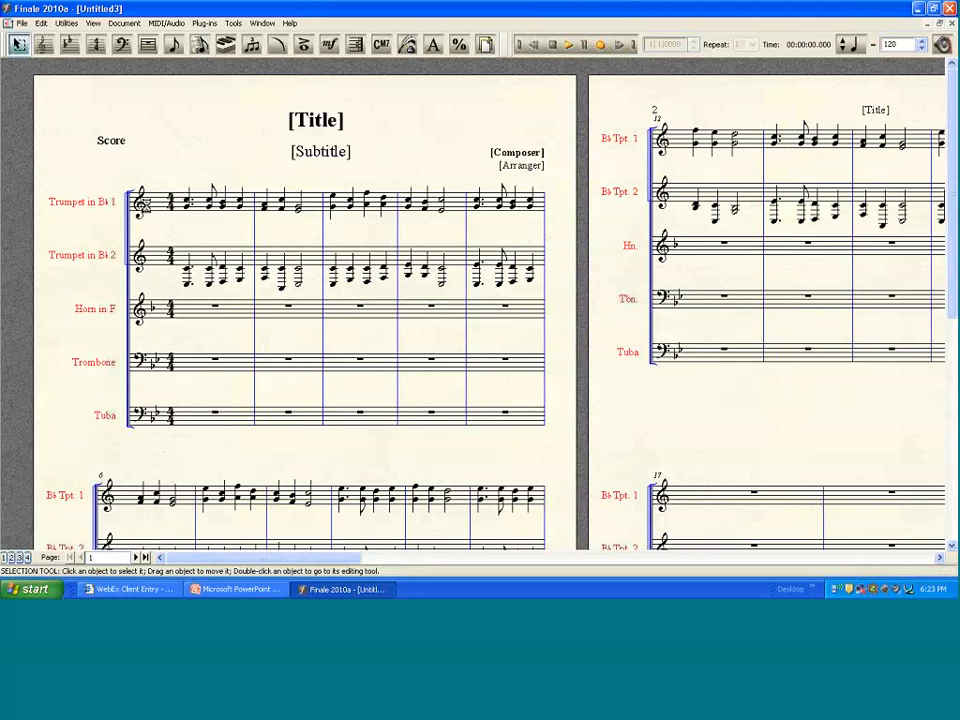
Step: Select all music in both trumpet staves, and open the Explode Music options without applying them
click(40, 208)
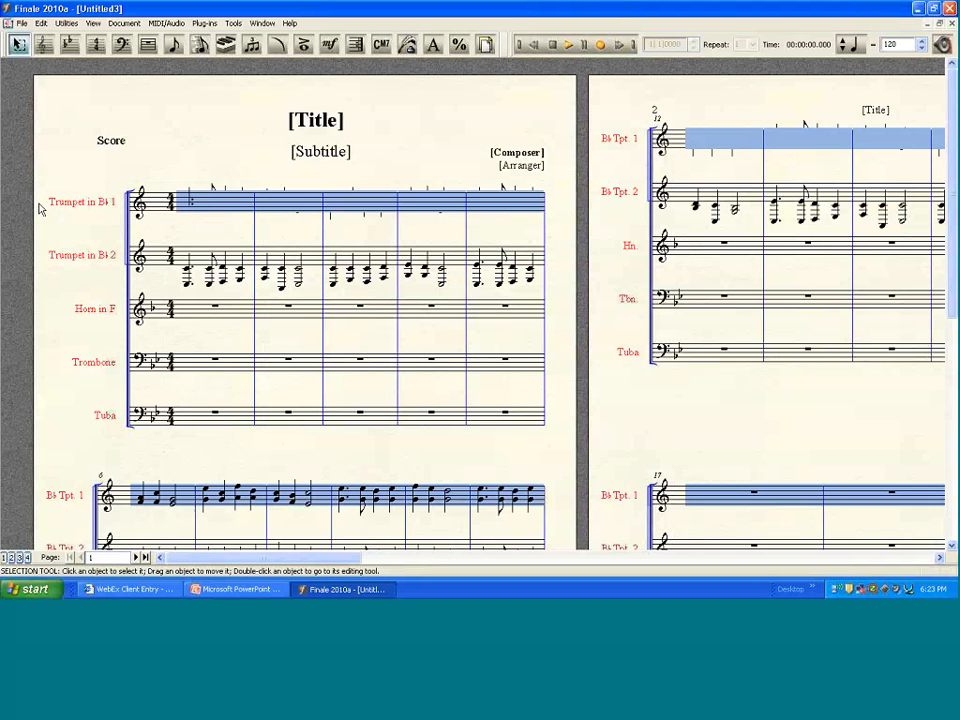
shift+click(45, 263)
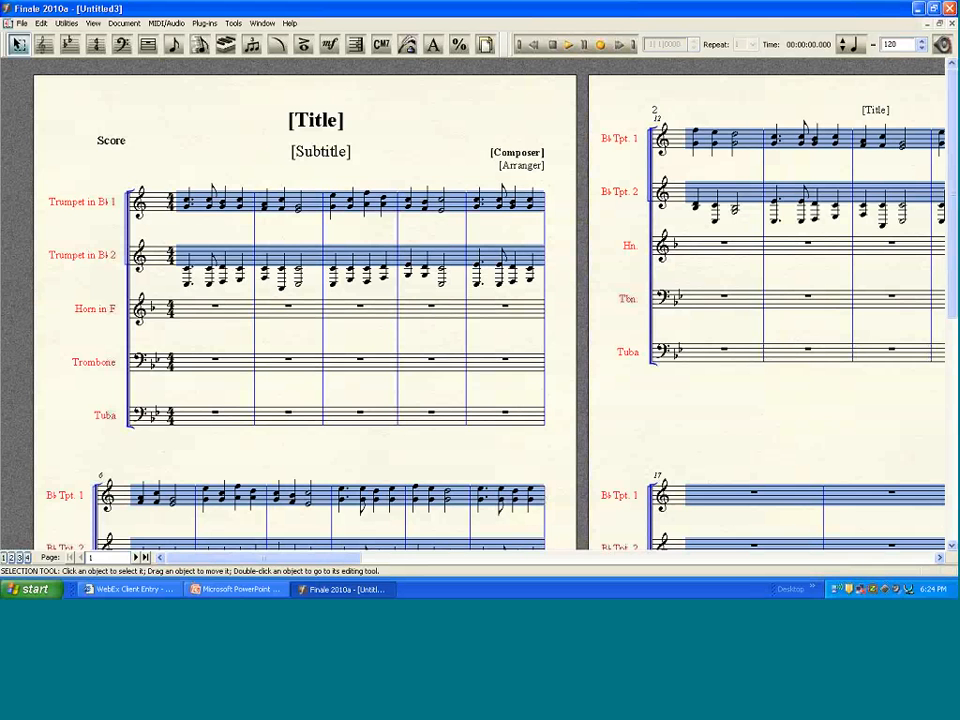
click(67, 23)
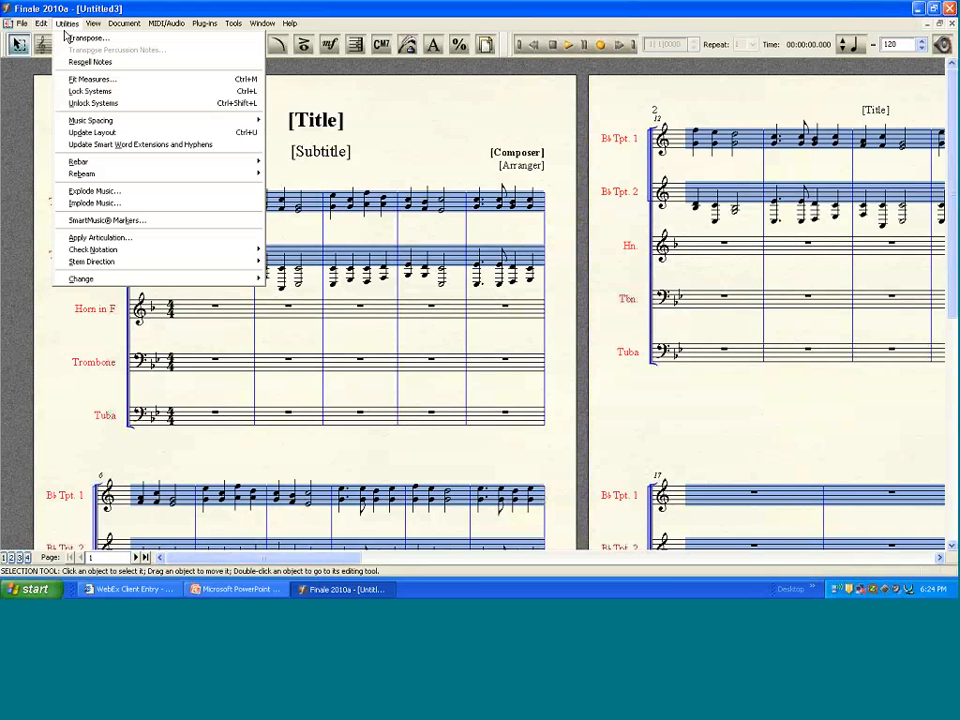
click(108, 190)
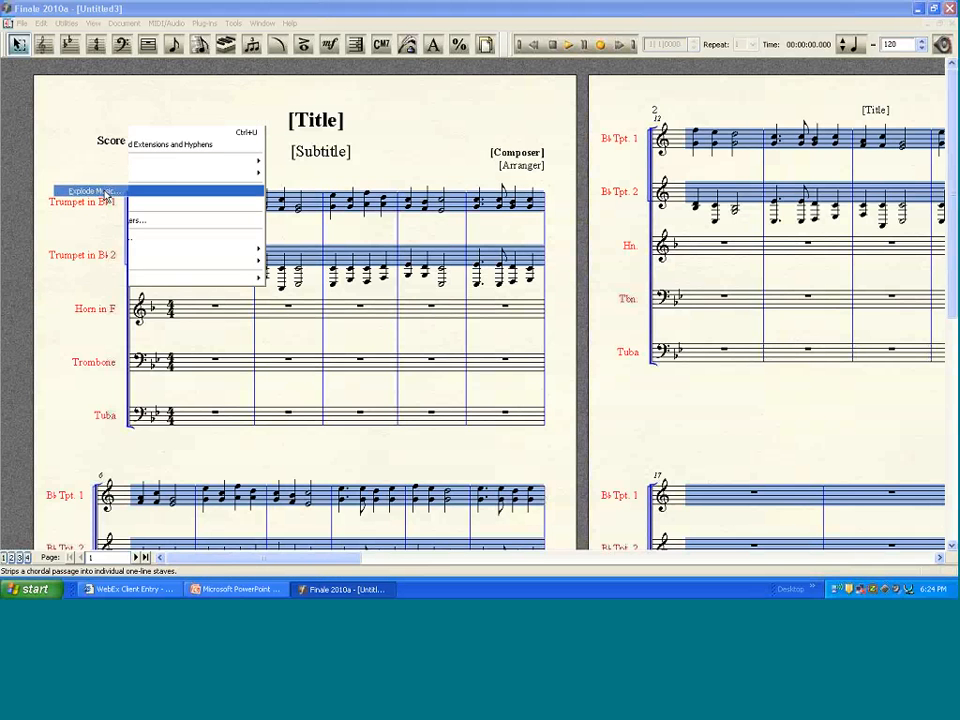
click(477, 399)
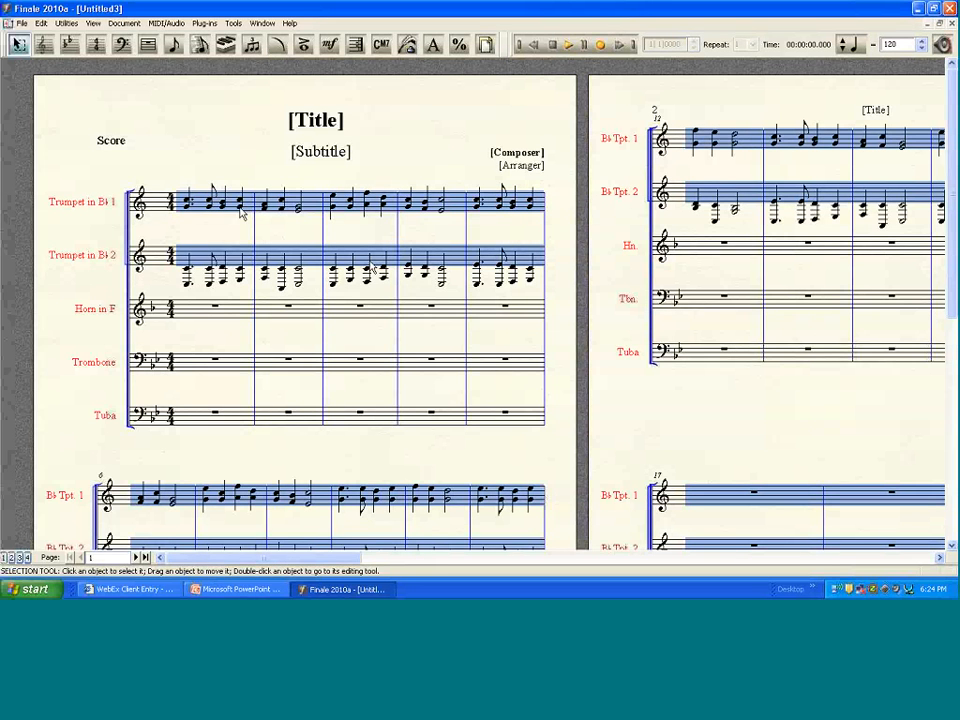
Step: Open the Implode Music options for the selected trumpet staves and close them without applying
click(66, 23)
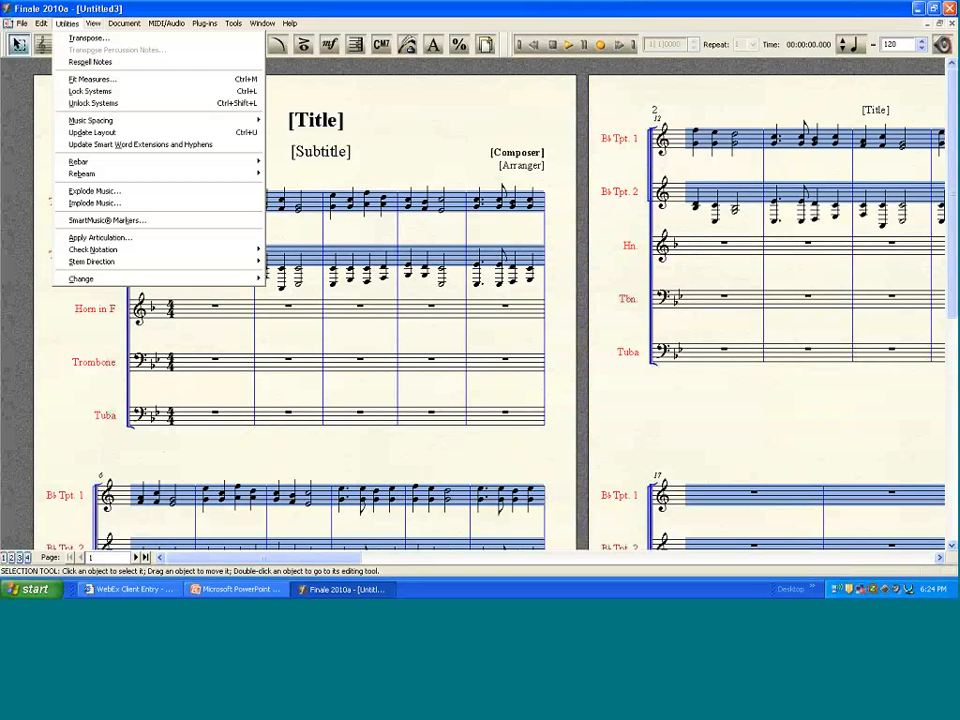
click(100, 203)
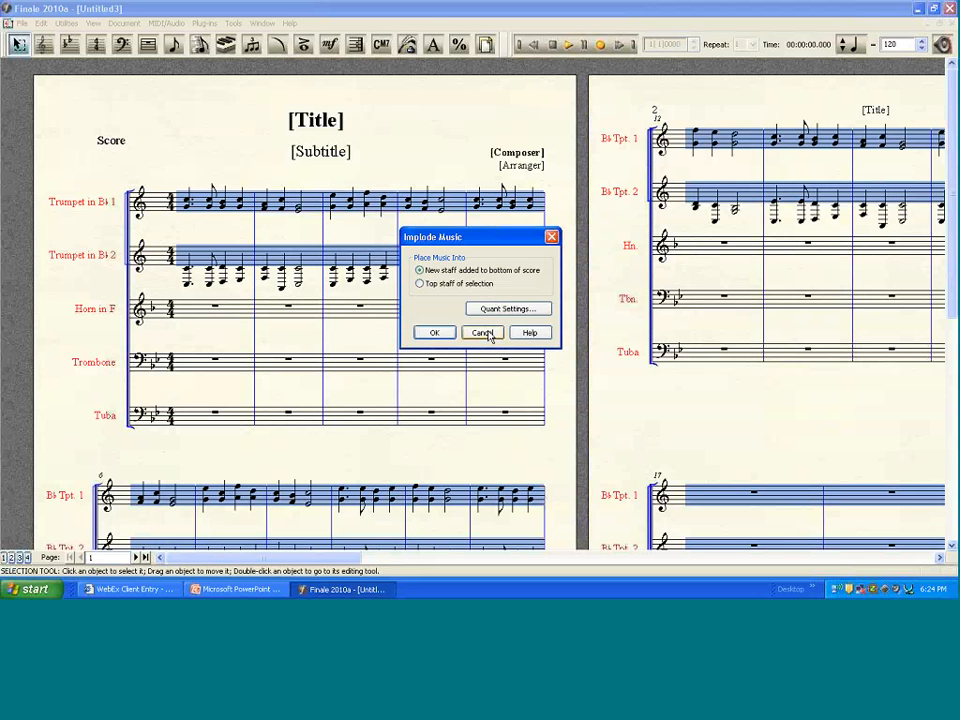
click(484, 333)
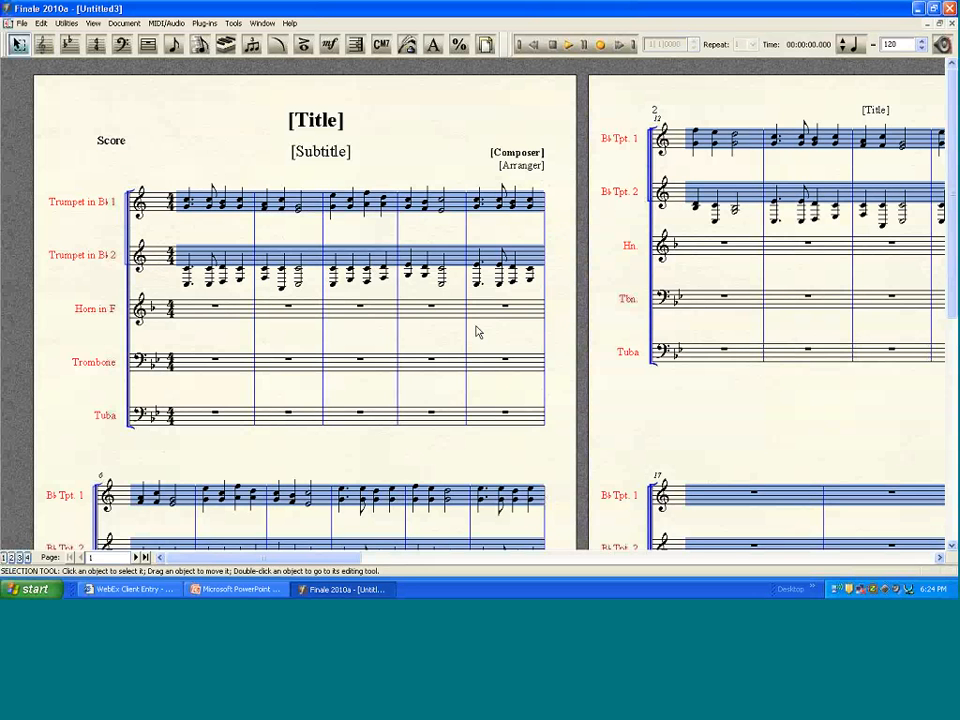
Step: Recall the Implode Music, Explode Music and Elapsed Time dialogs in turn for the selected trumpet music, closing each one
key(1)
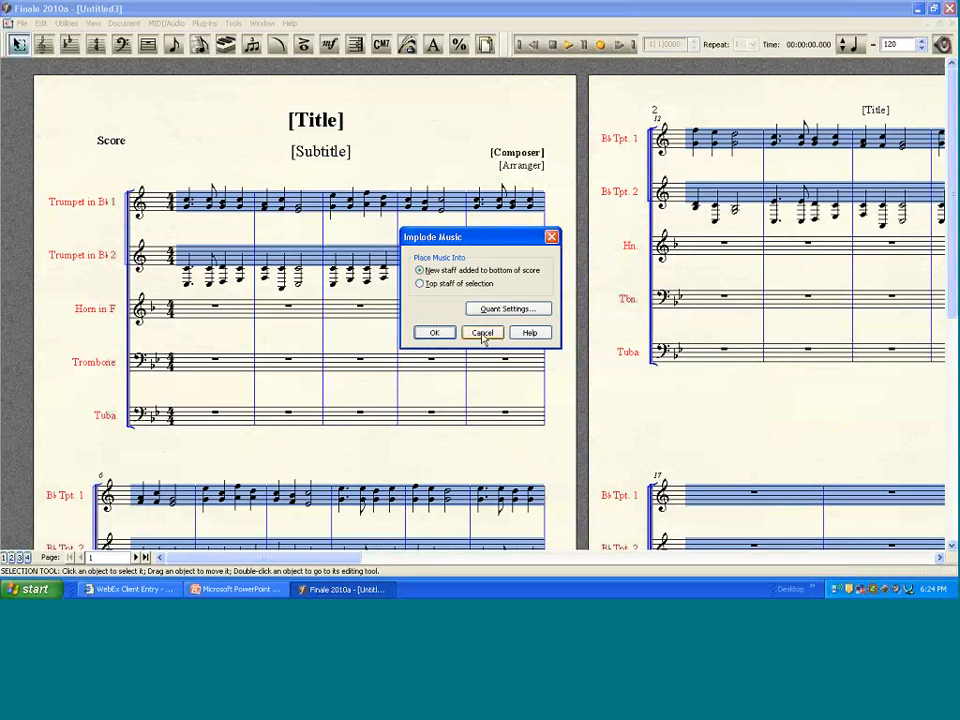
click(482, 334)
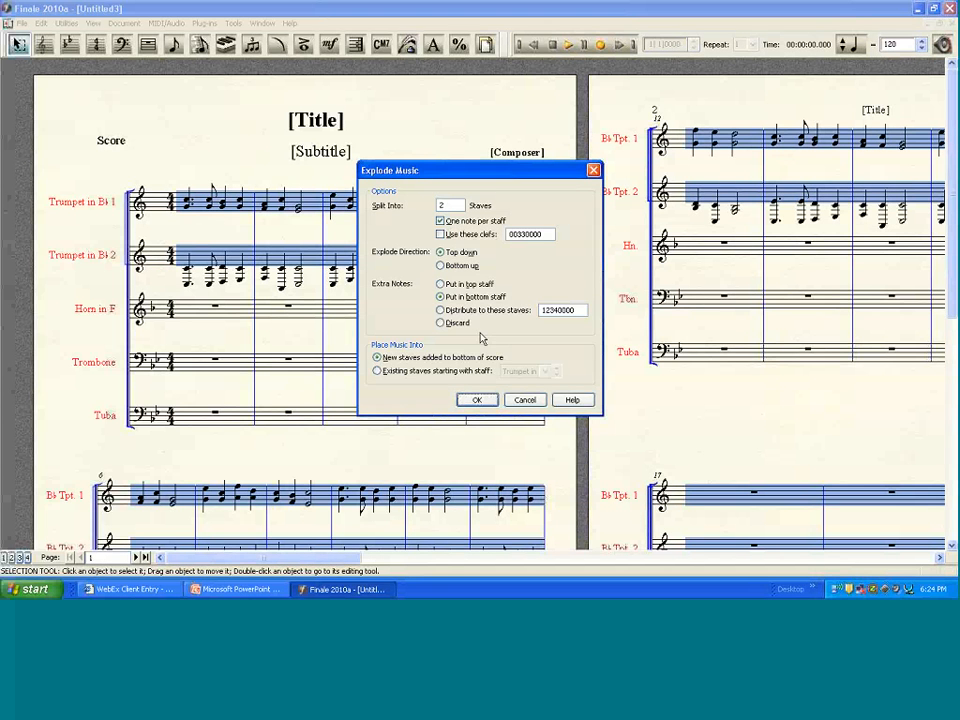
click(526, 400)
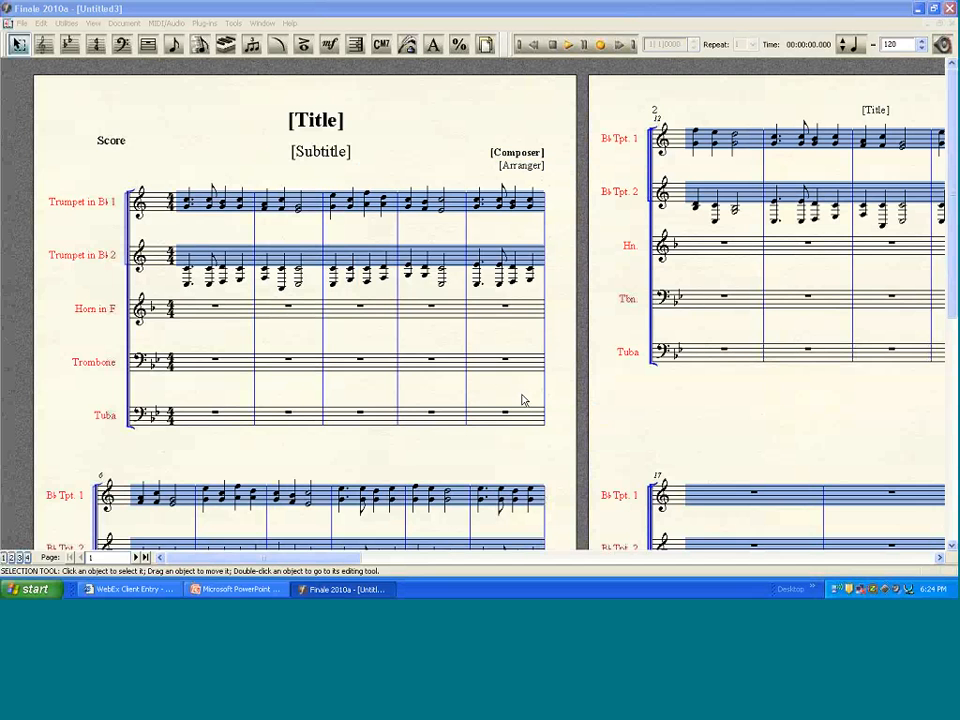
key(3)
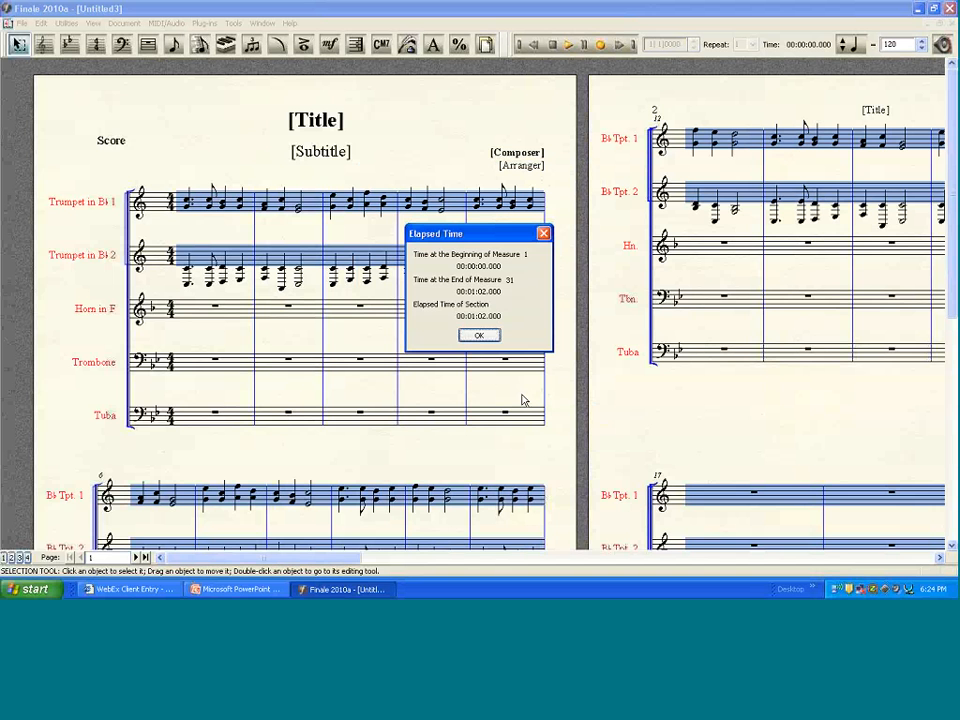
click(490, 338)
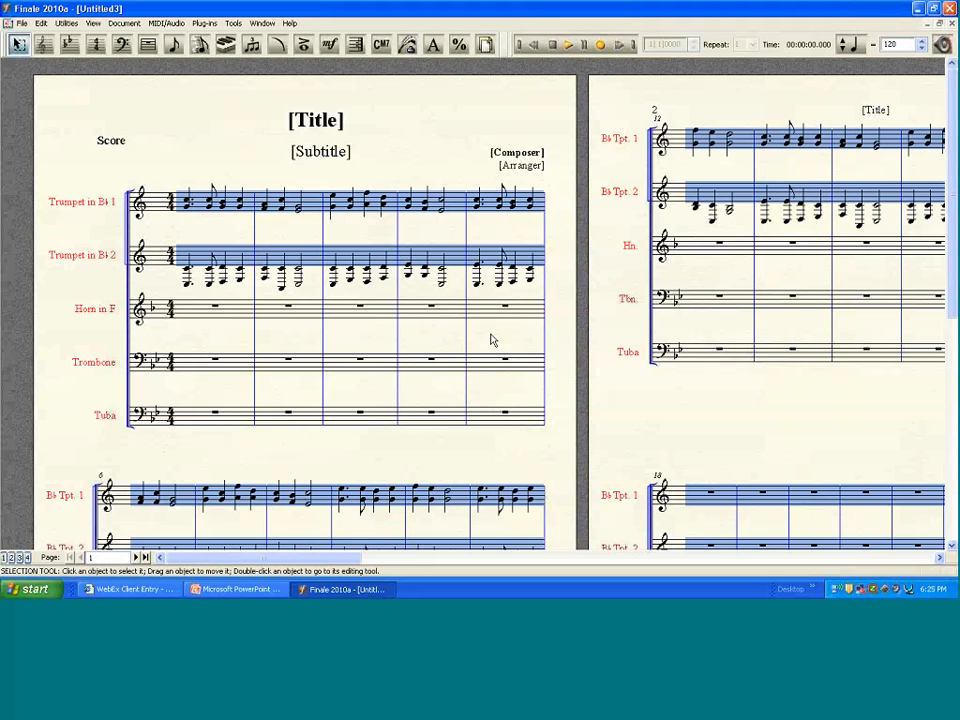
Step: Transpose the selected trumpet music down a step and back, shift it down an octave and back, and clear the selection
key(6)
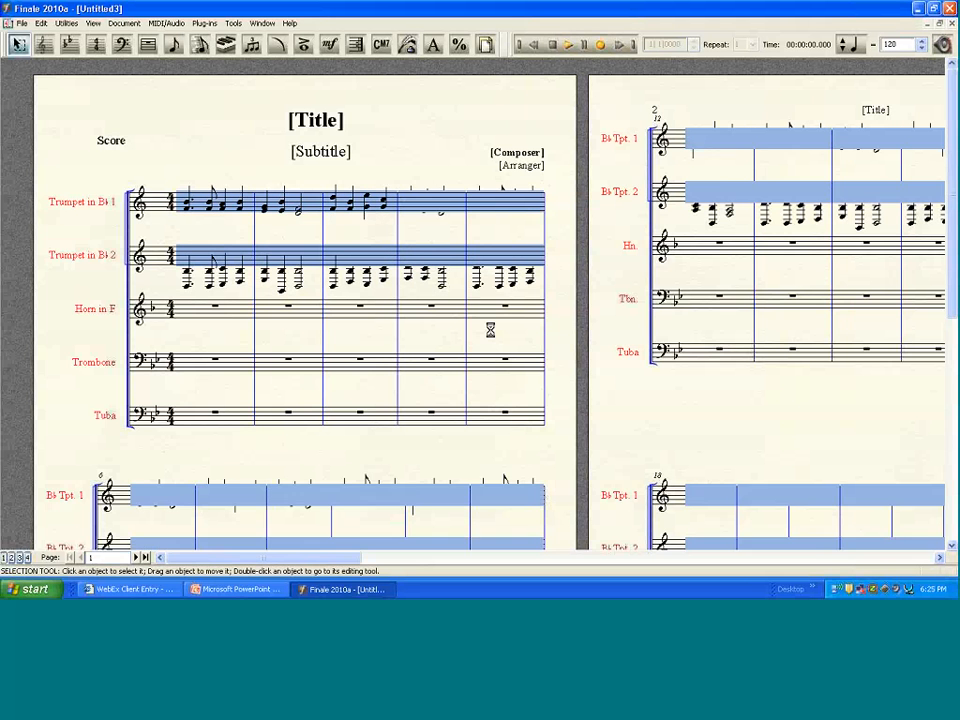
key(7)
key(7)
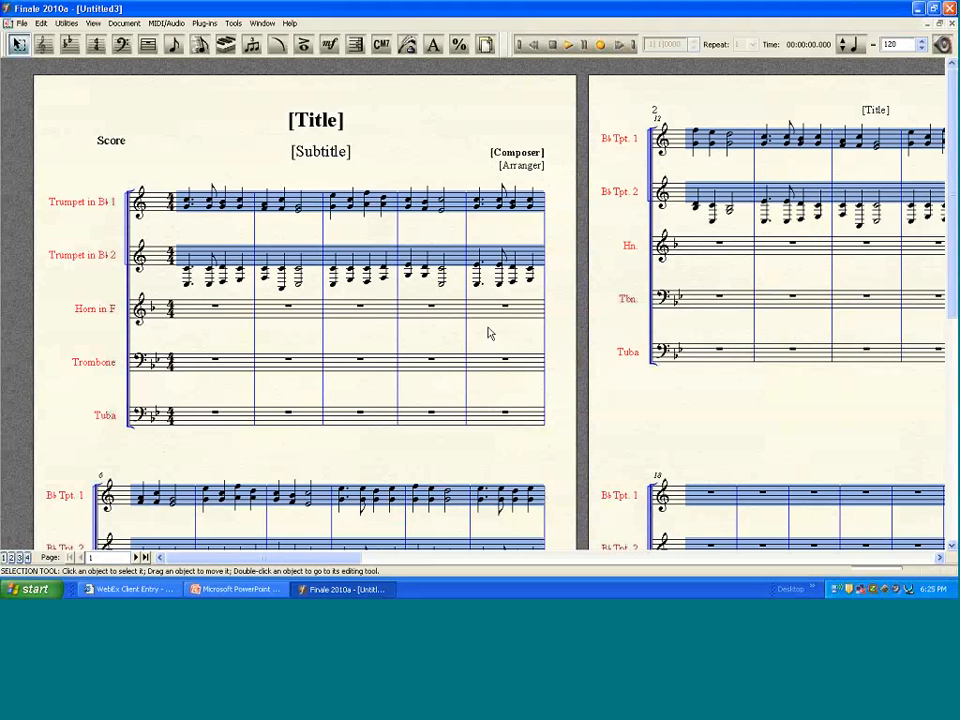
key(6)
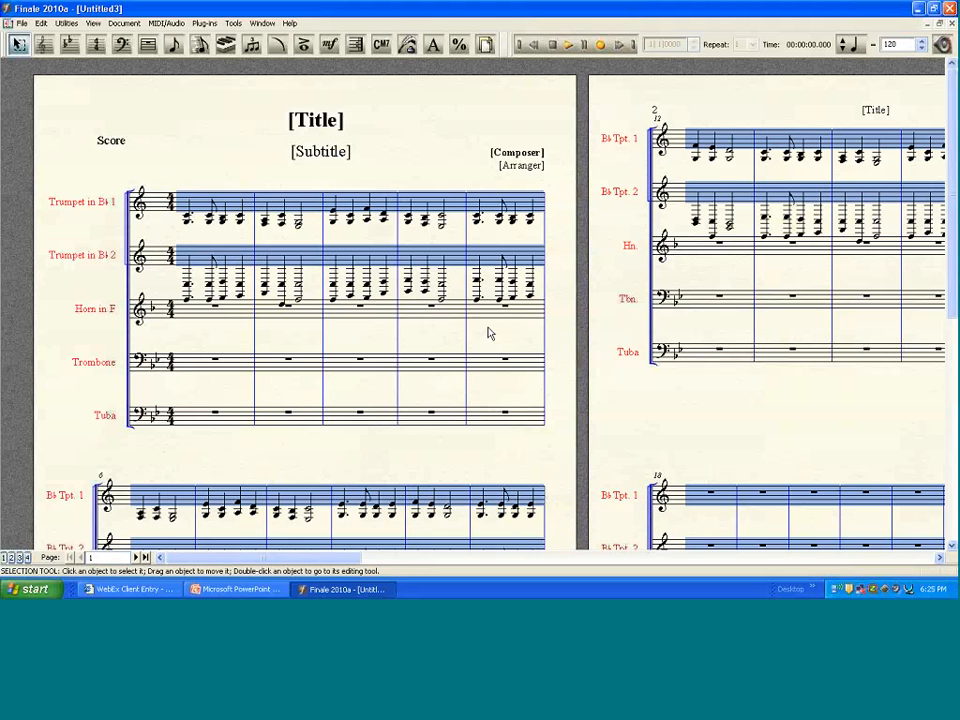
key(7)
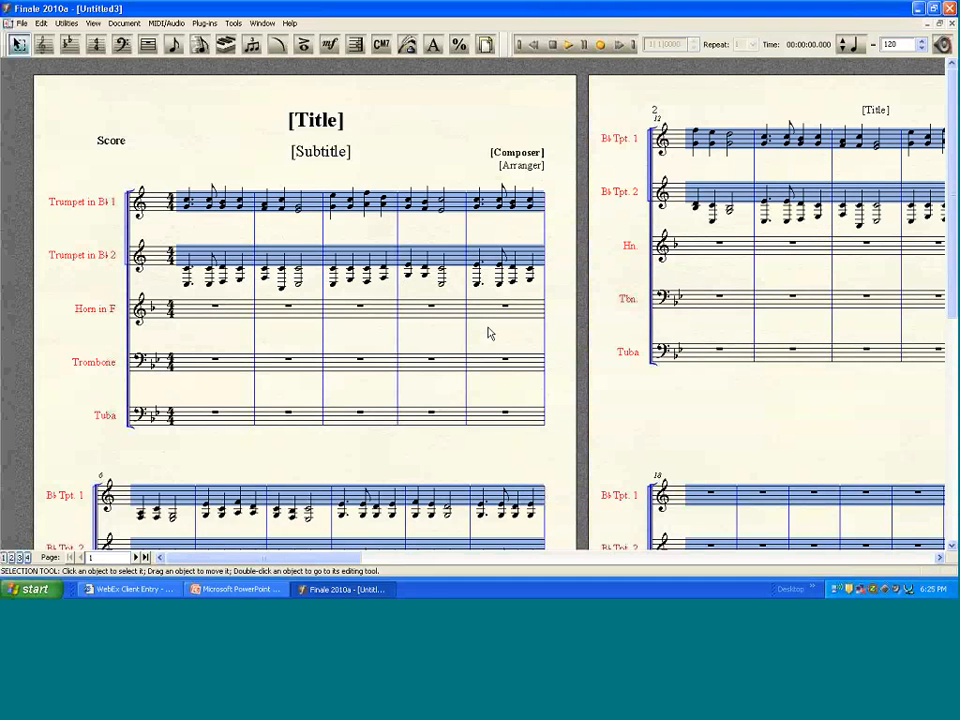
click(484, 339)
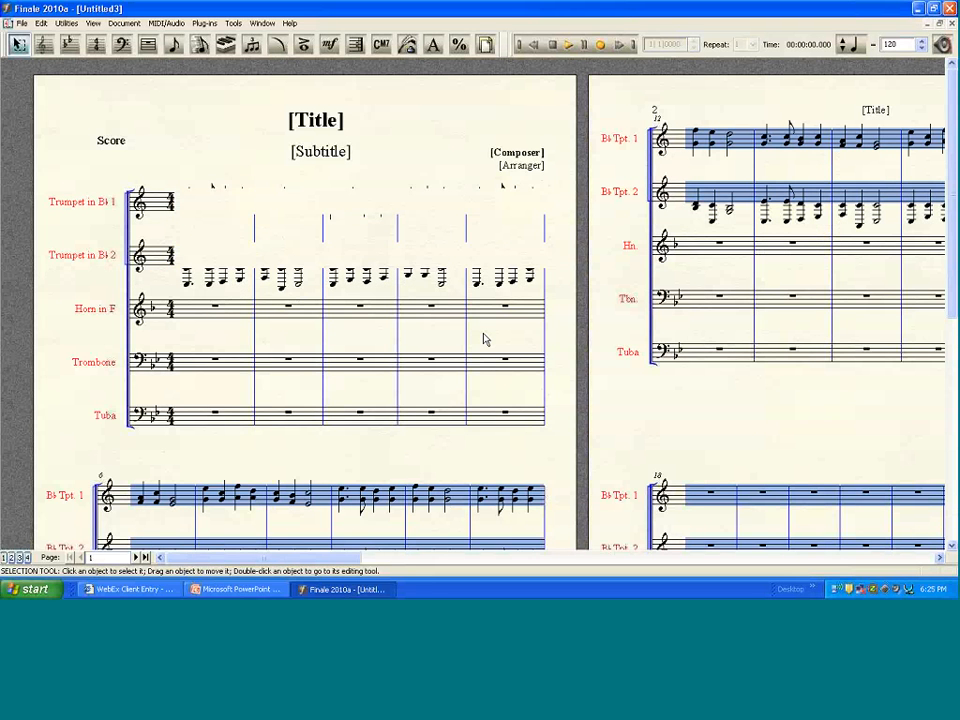
Step: Change the score's key signature to Eb Major from the horn staff, and select all music in both trumpet staves
right_click(153, 306)
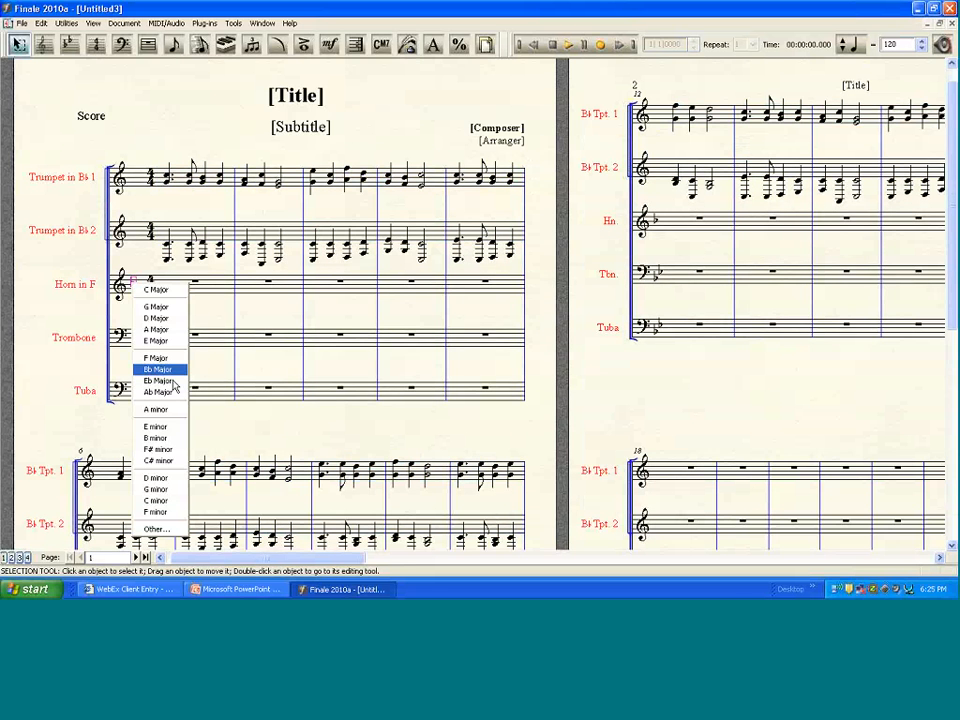
click(172, 381)
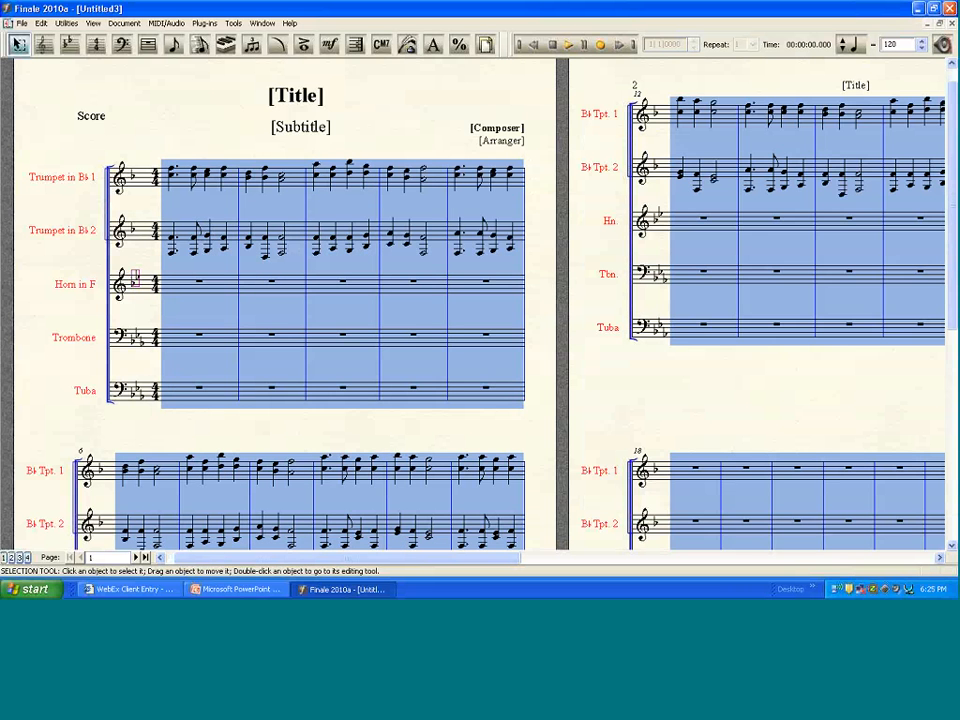
click(25, 180)
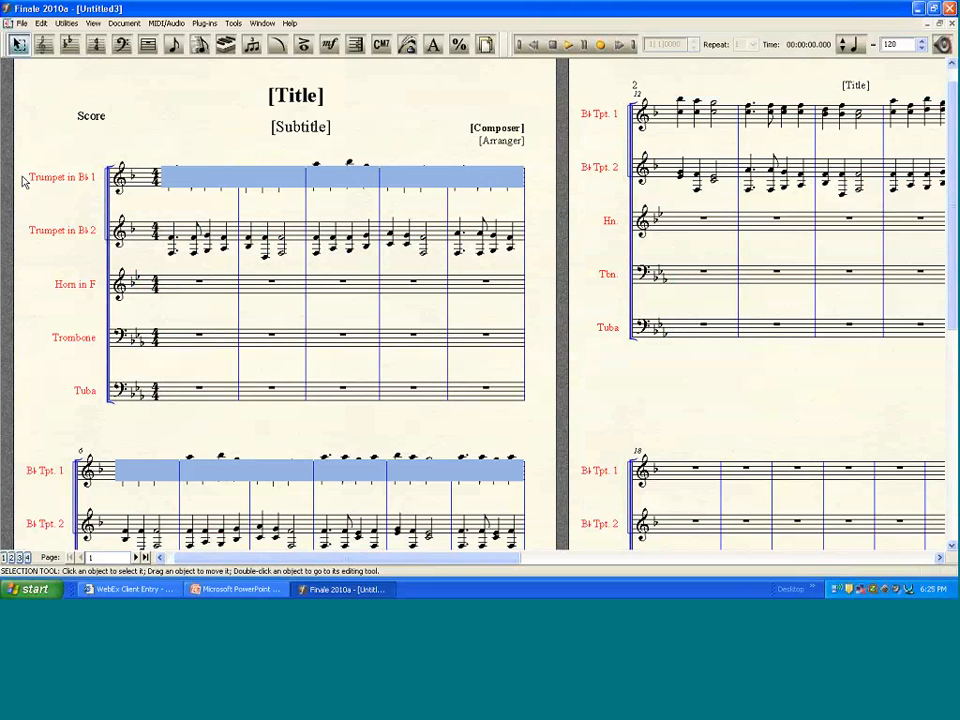
shift+click(21, 230)
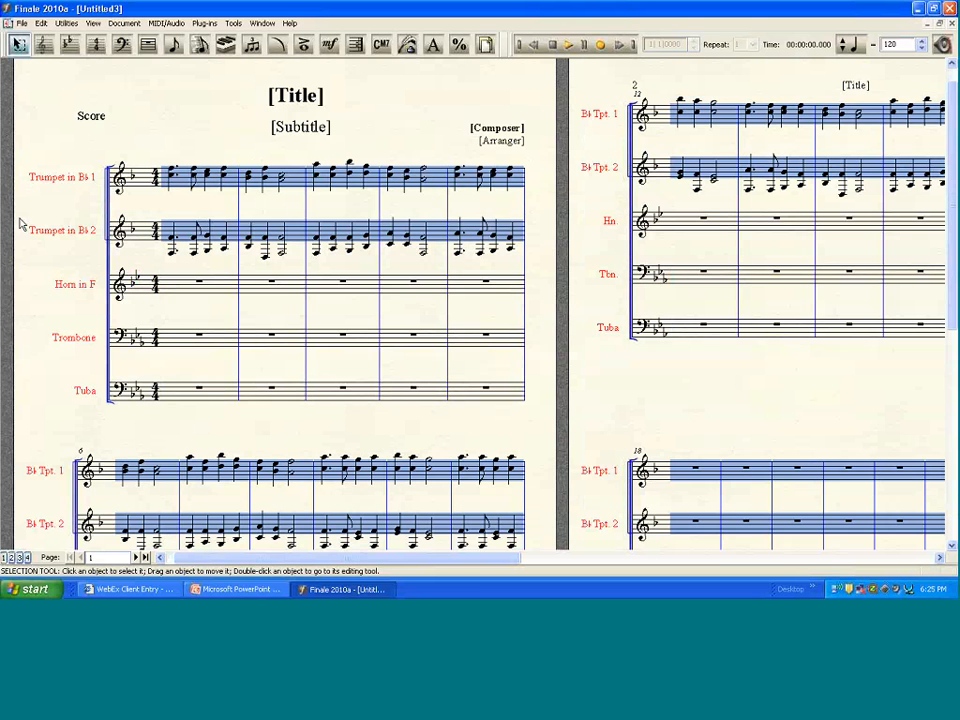
Step: Explode the selected trumpet music into 5 existing staves, starting with the first trumpet staff
key(2)
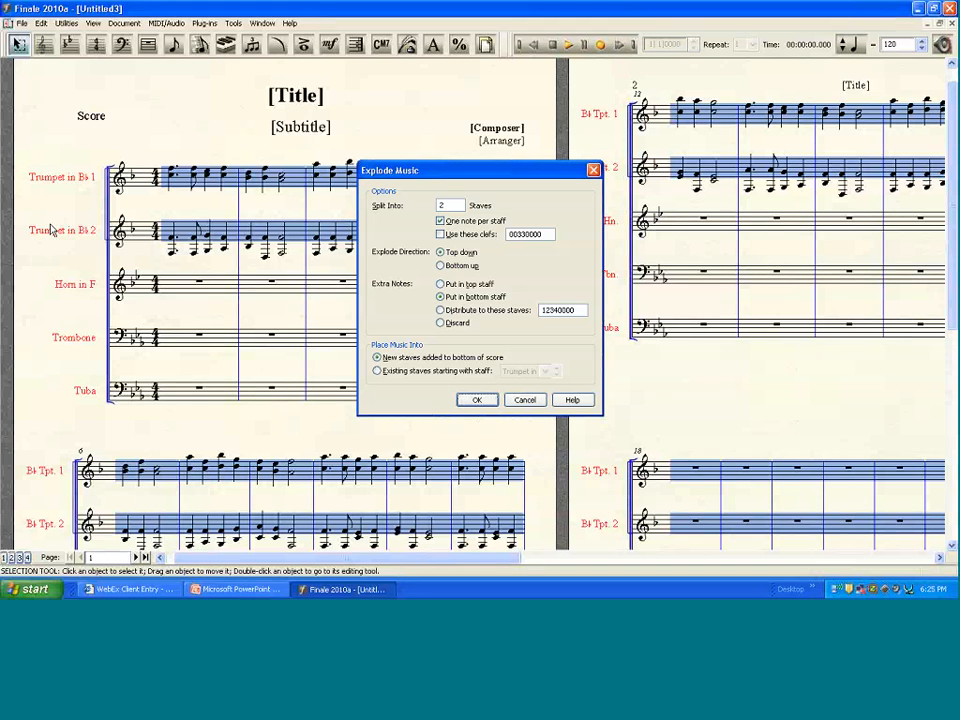
double_click(445, 206)
text(5)
click(377, 371)
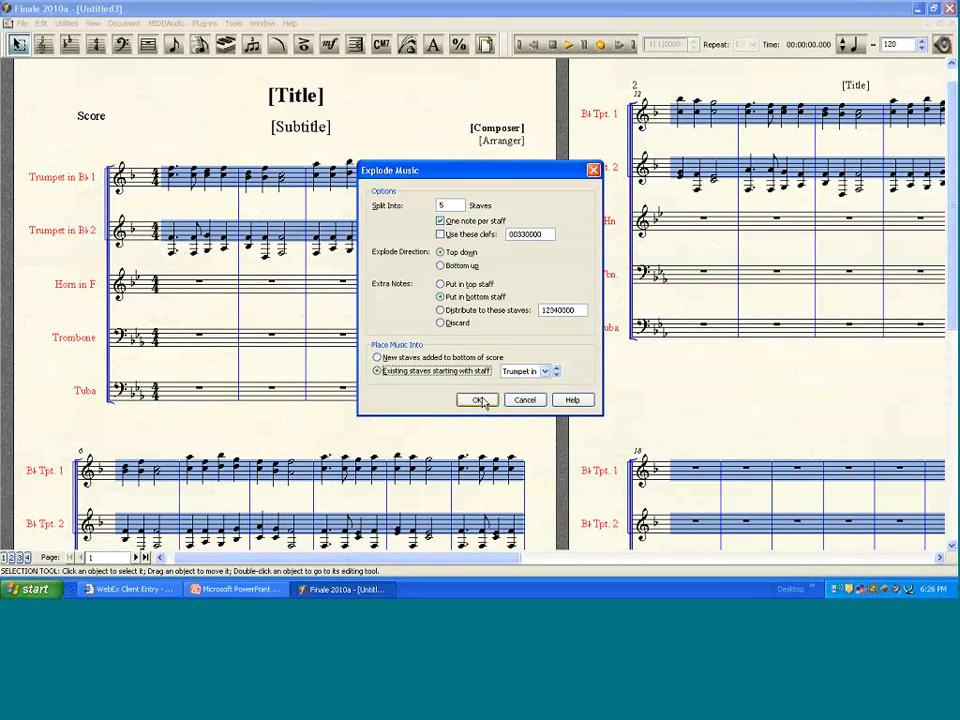
click(479, 400)
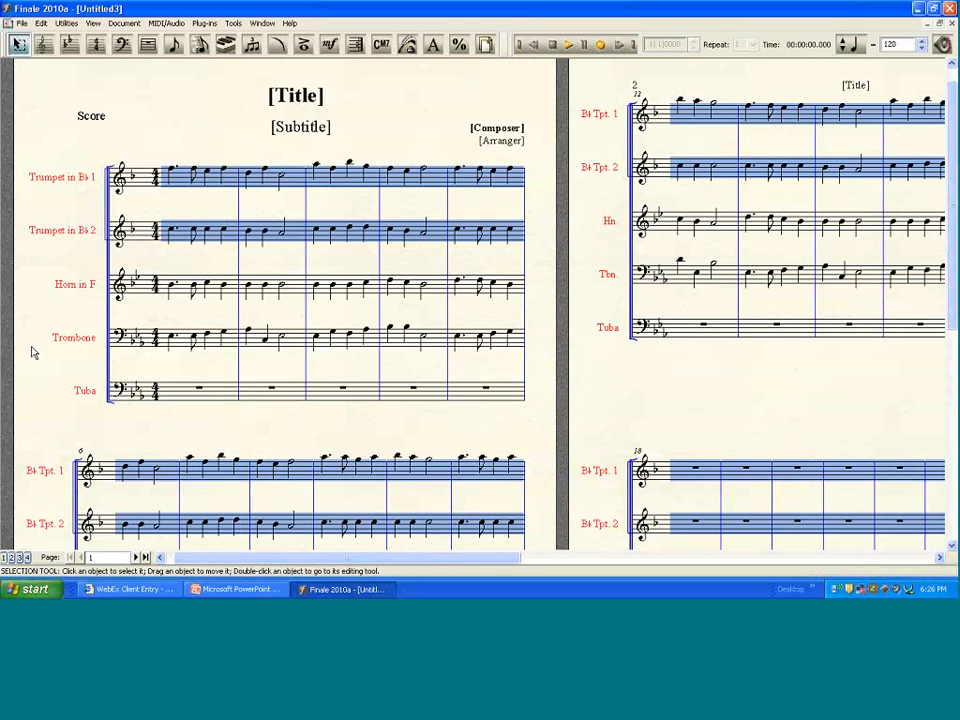
Step: Copy the trombone staff's music into the tuba staff and transpose the copy down an octave
click(43, 339)
key(Delete)
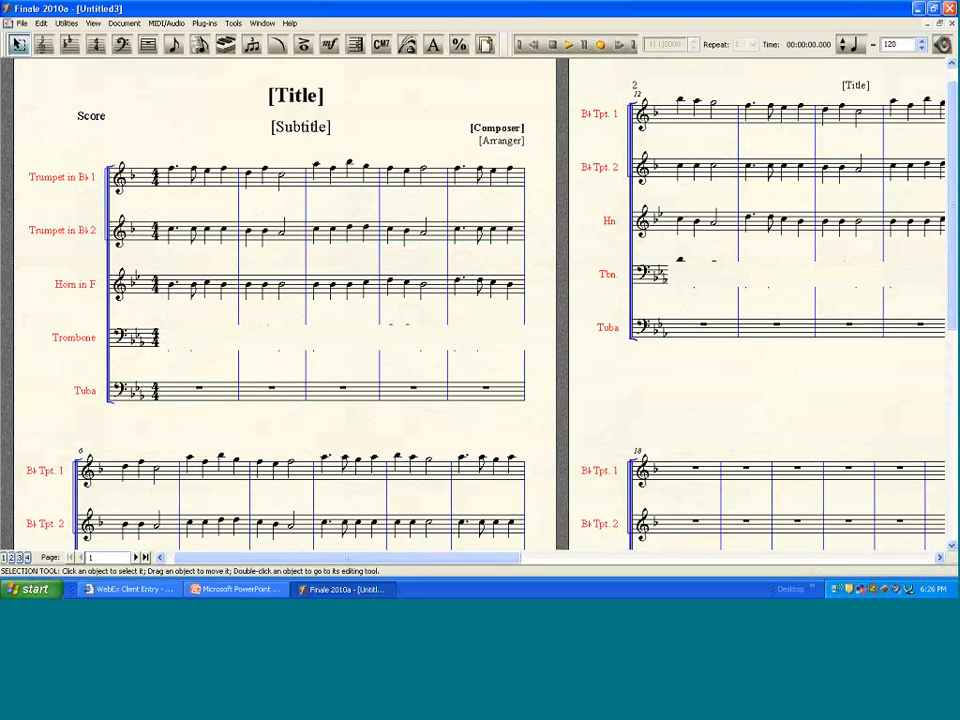
key(ctrl+z)
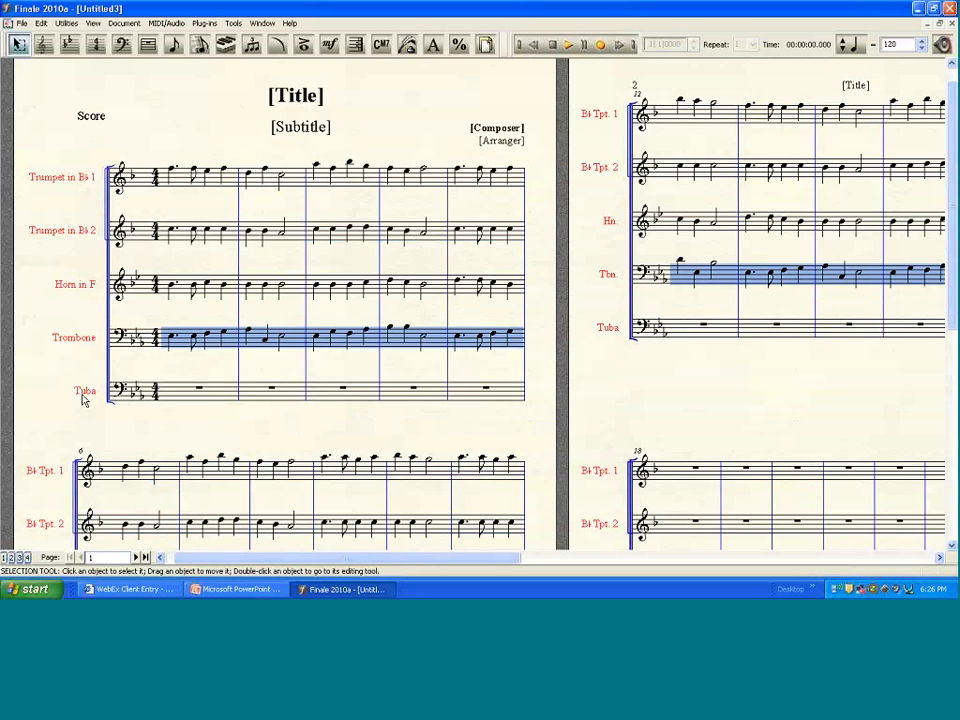
ctrl+click(52, 385)
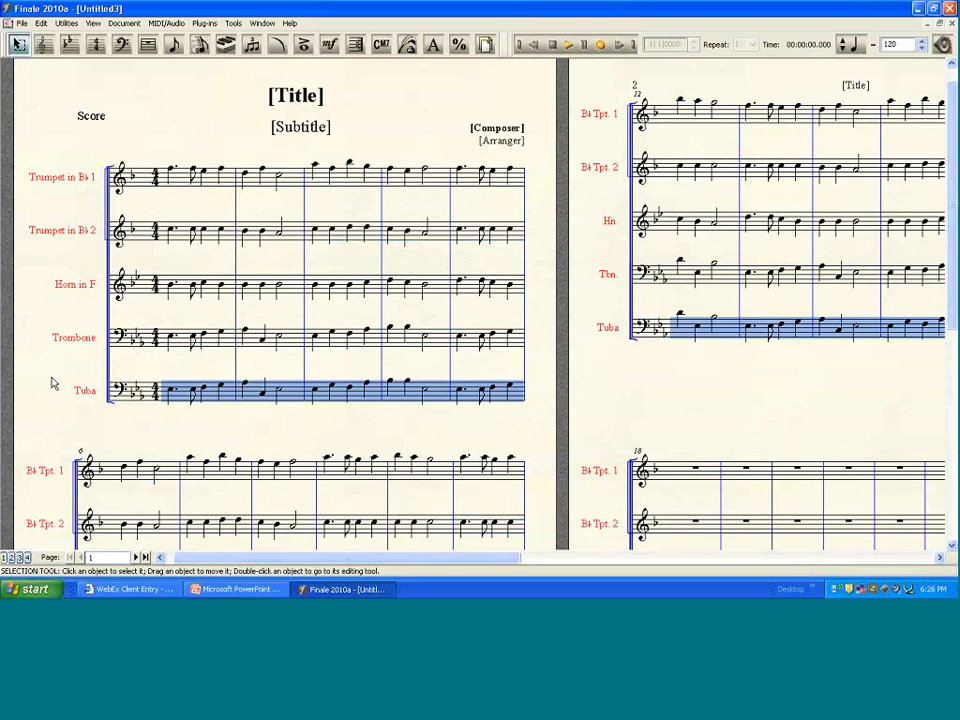
key(8)
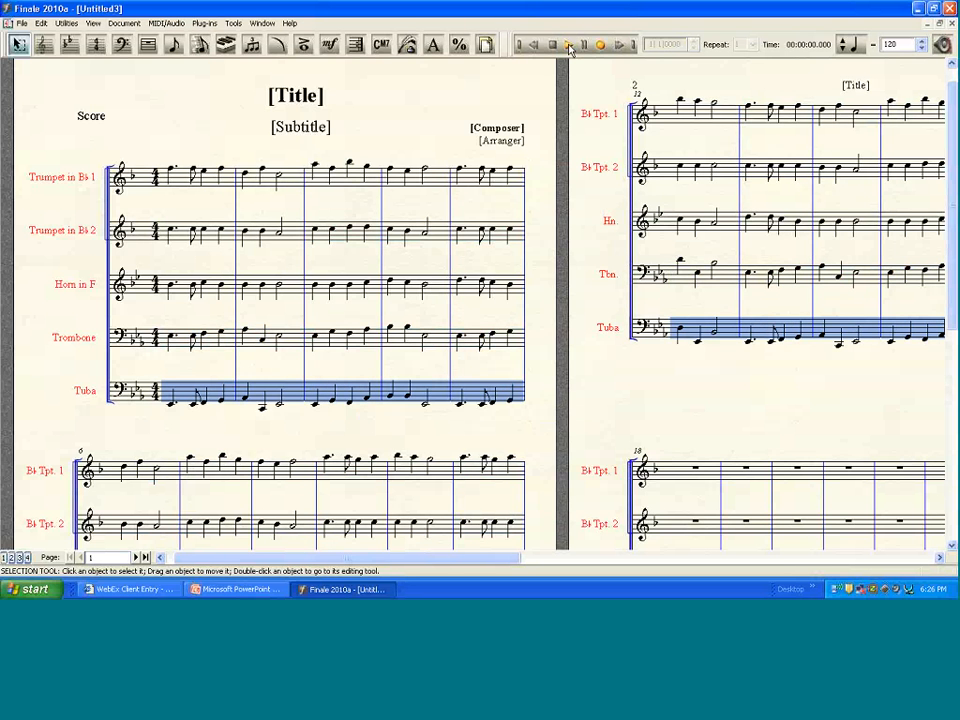
Step: Play the quintet briefly, change its key signature to F# minor from the first trumpet staff, and play it again
click(568, 46)
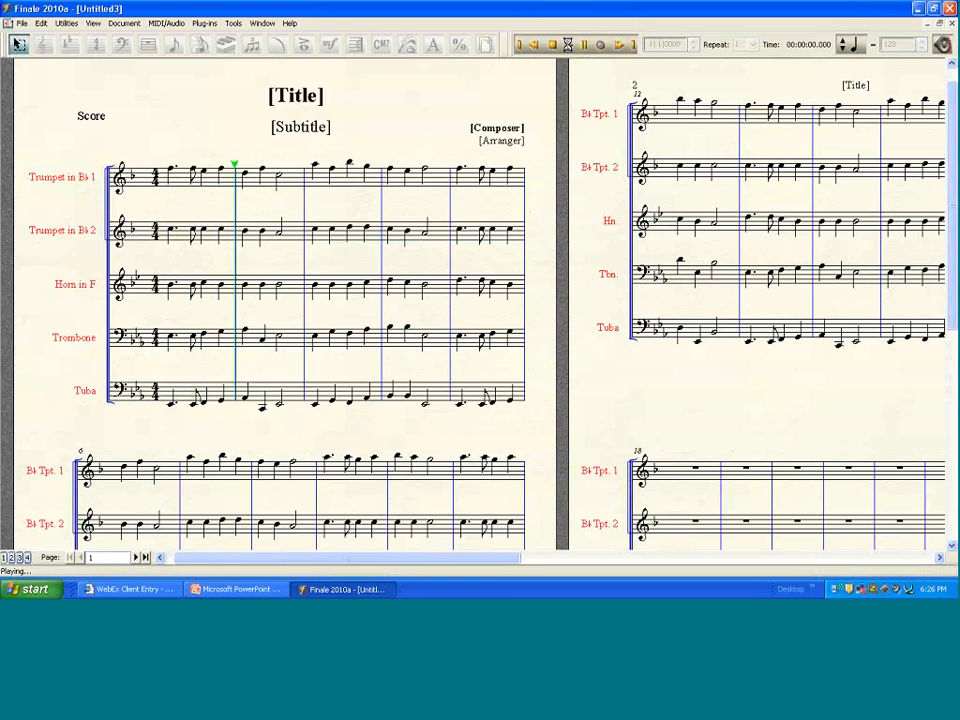
click(554, 47)
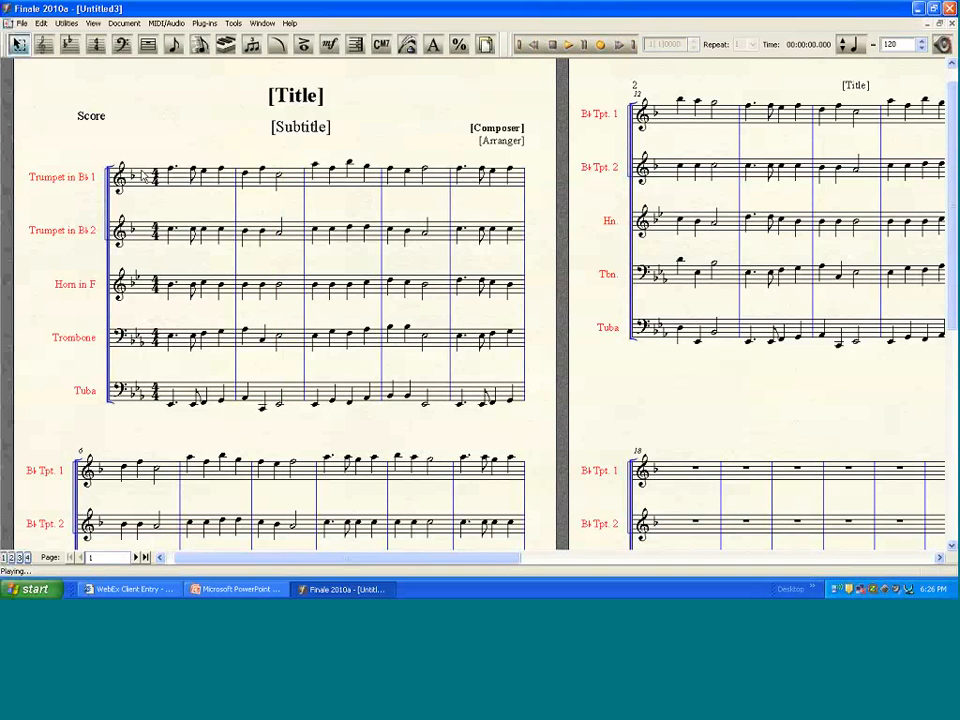
right_click(136, 177)
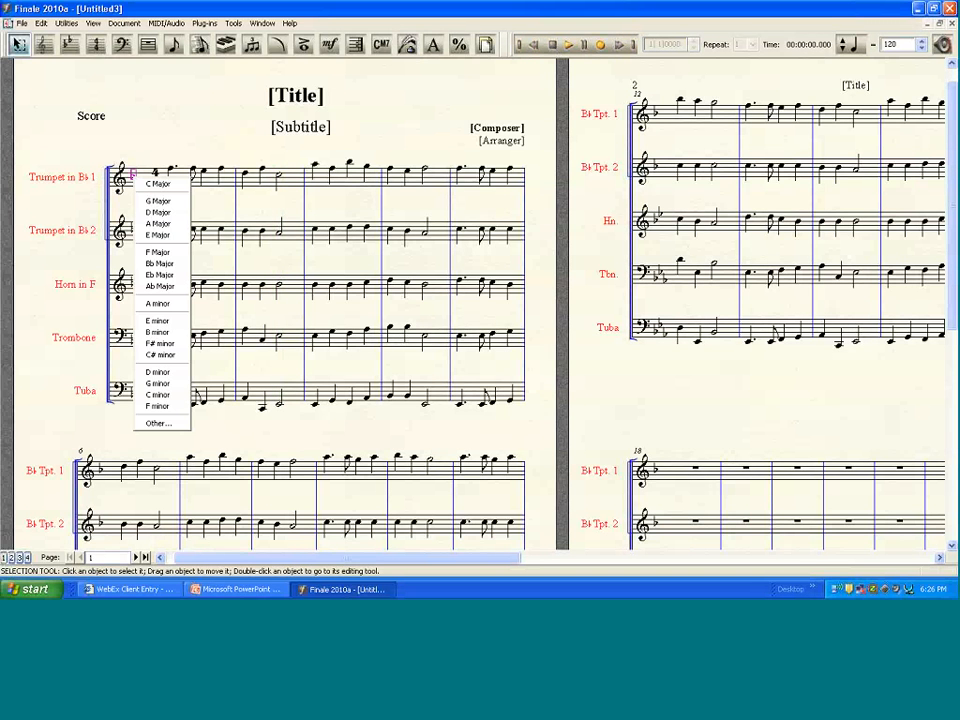
click(163, 344)
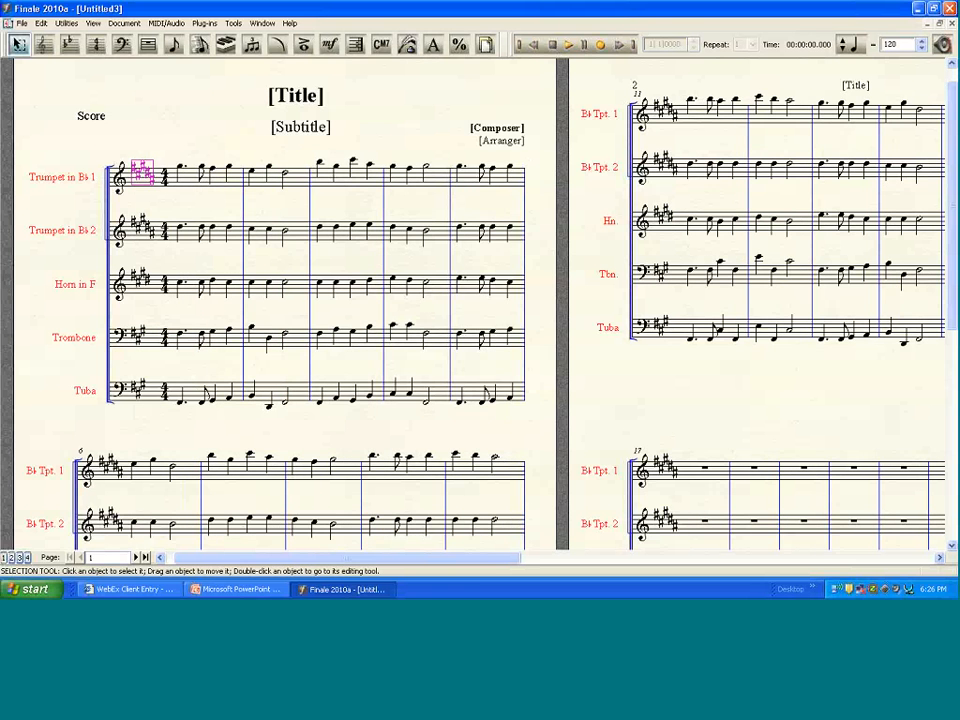
click(568, 45)
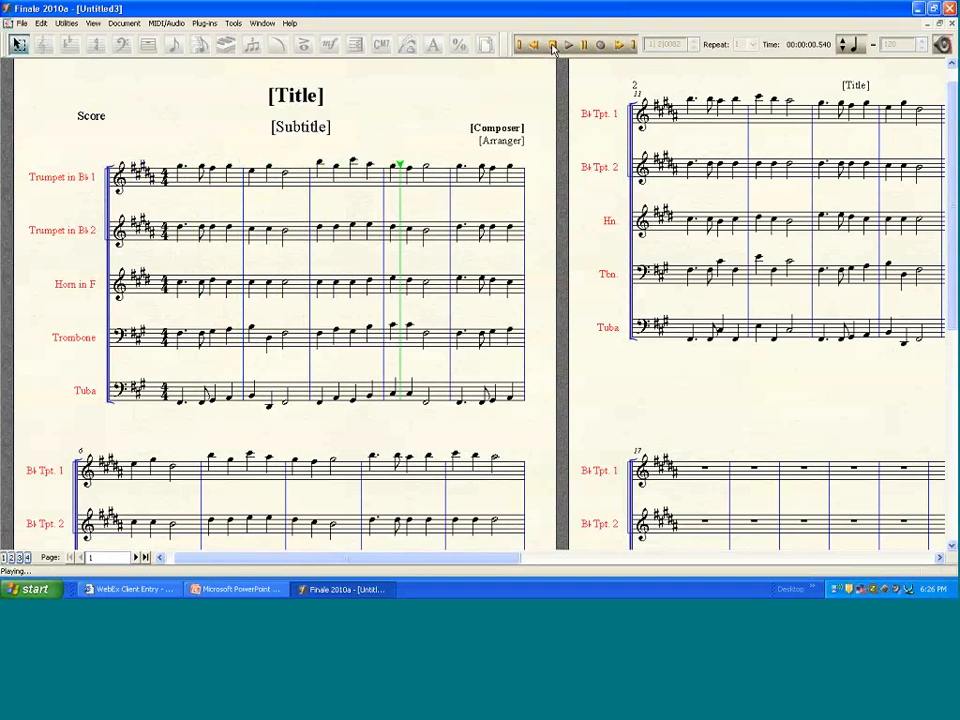
click(552, 45)
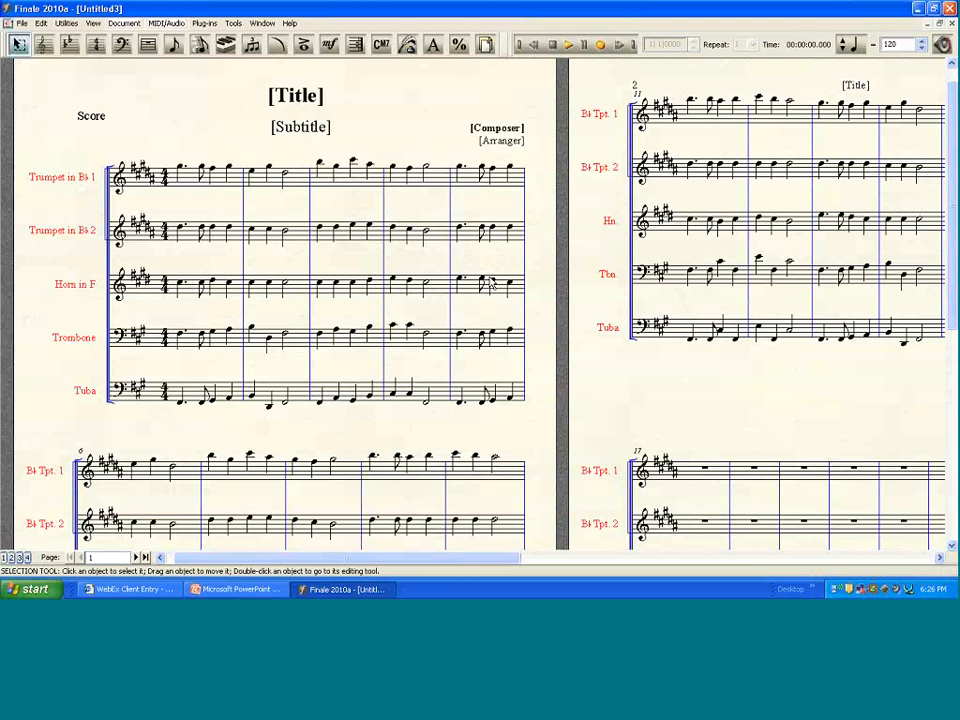
Step: View the current slide in PowerPoint, return to Finale and open 1 Four Old Tunes USE THIS ONE.mus, accepting its format conversion
click(258, 591)
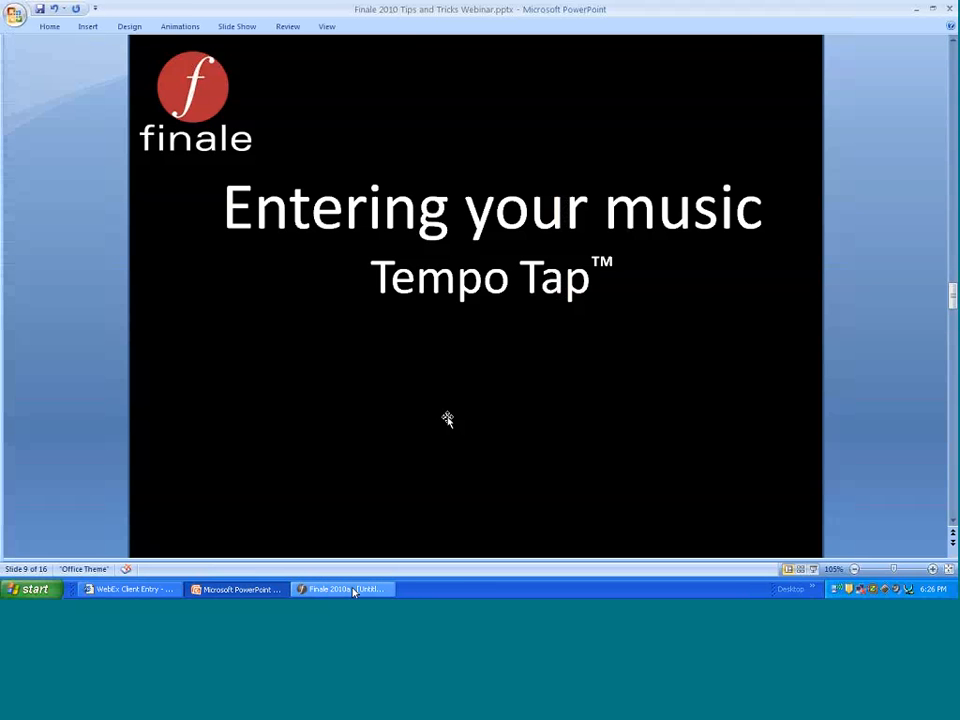
click(353, 590)
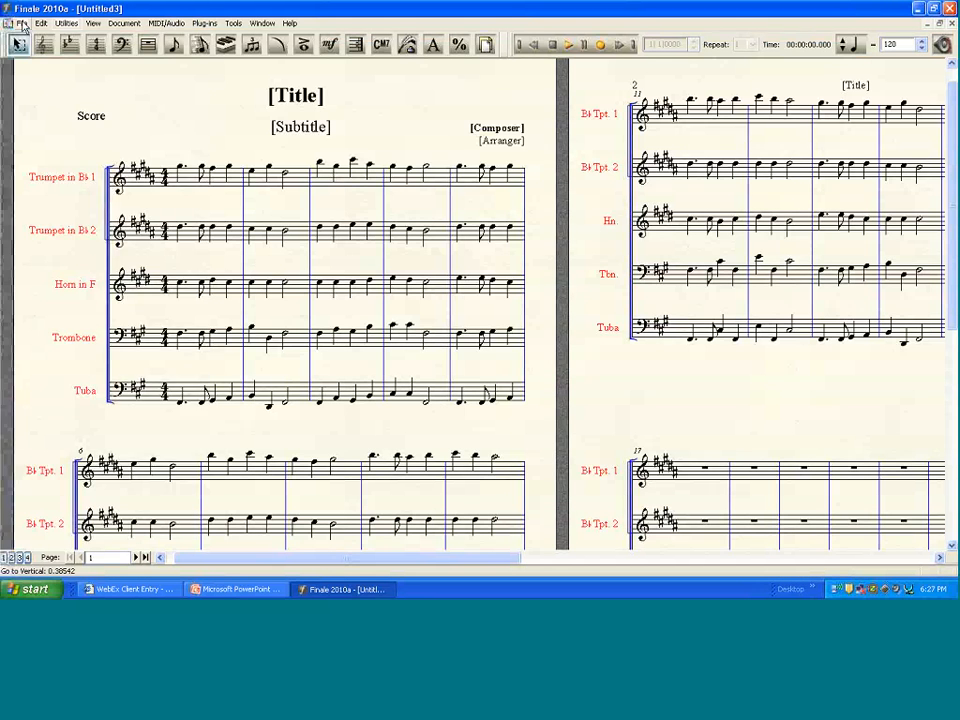
click(21, 23)
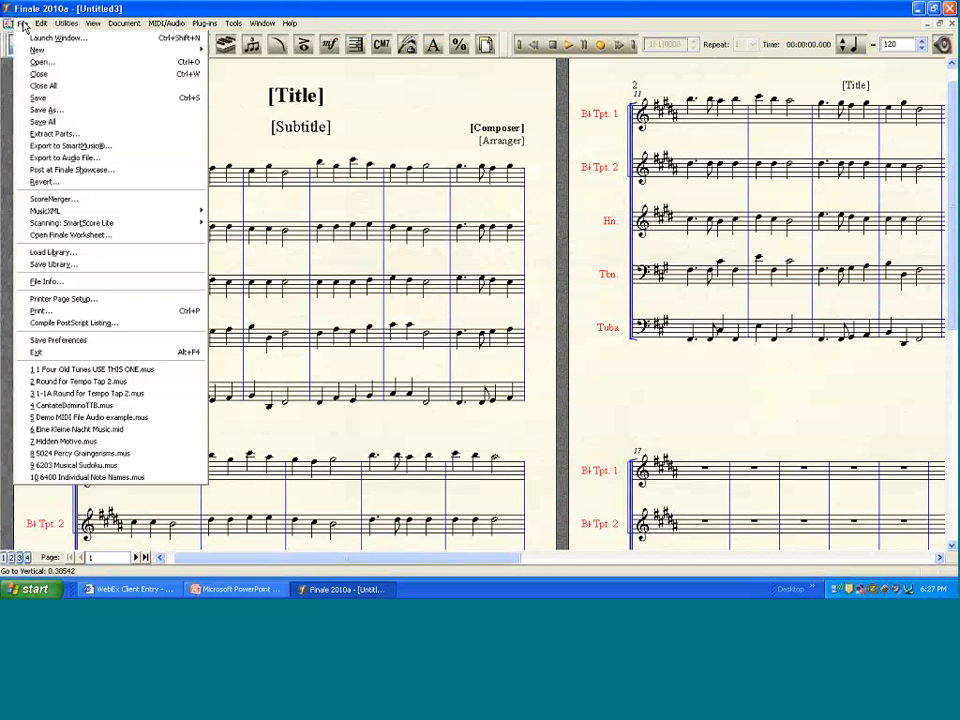
click(146, 370)
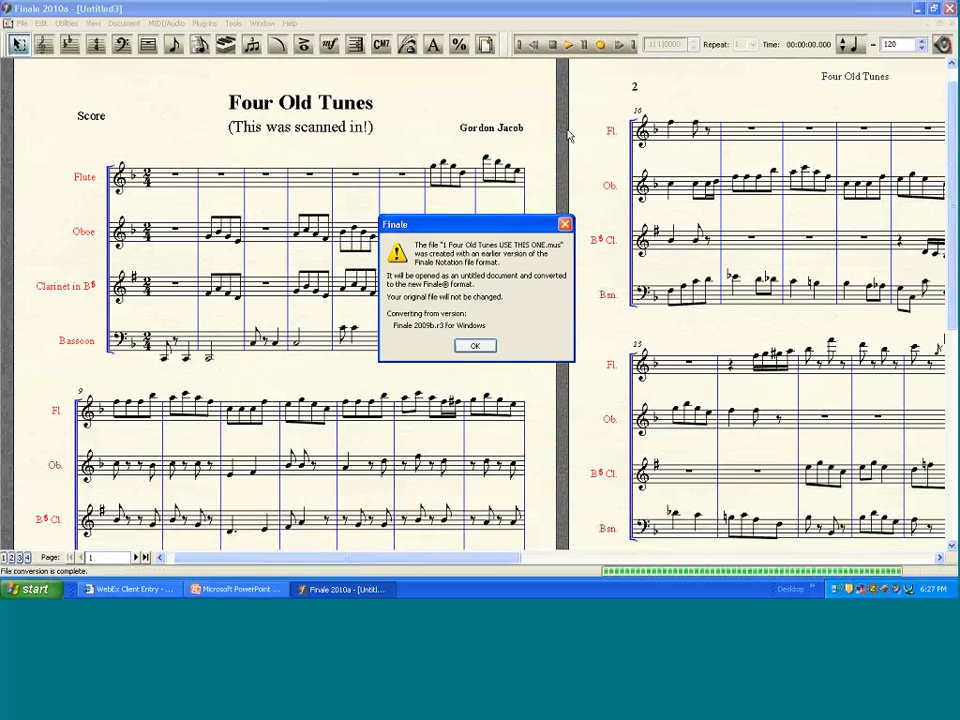
key(Return)
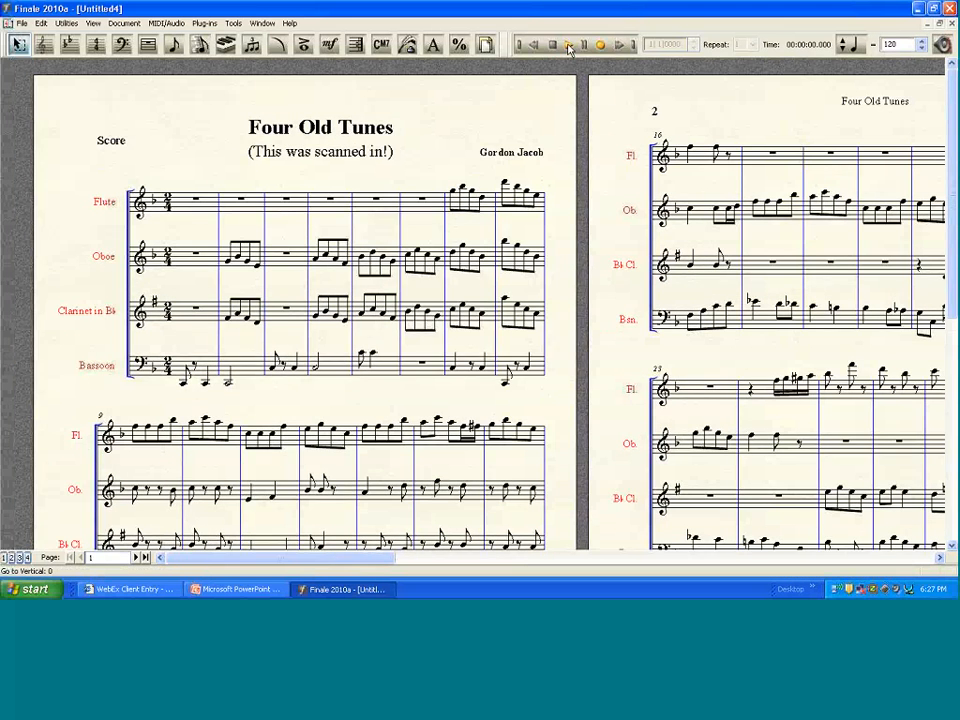
Step: Play the opening measures of Four Old Tunes, stop playback and return to the start of the score
click(567, 46)
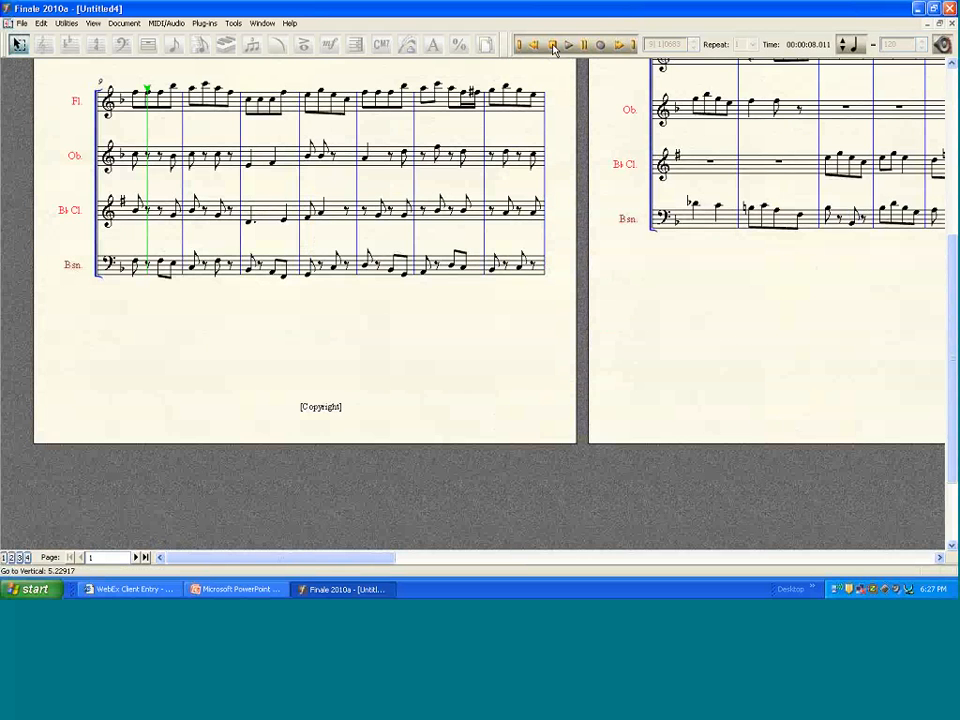
click(553, 47)
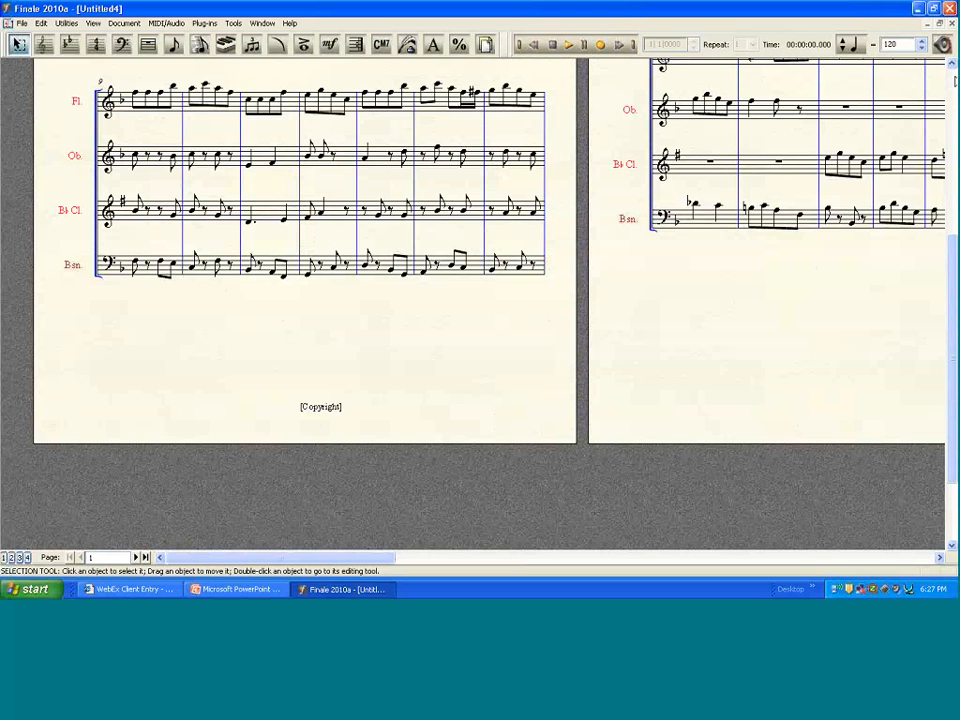
click(952, 79)
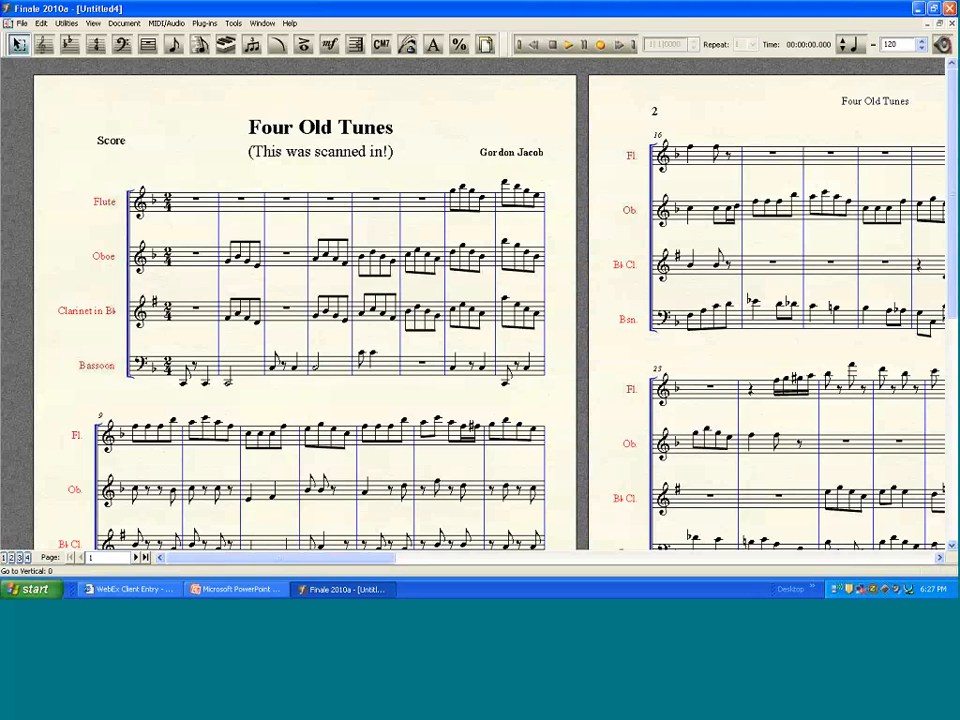
click(21, 23)
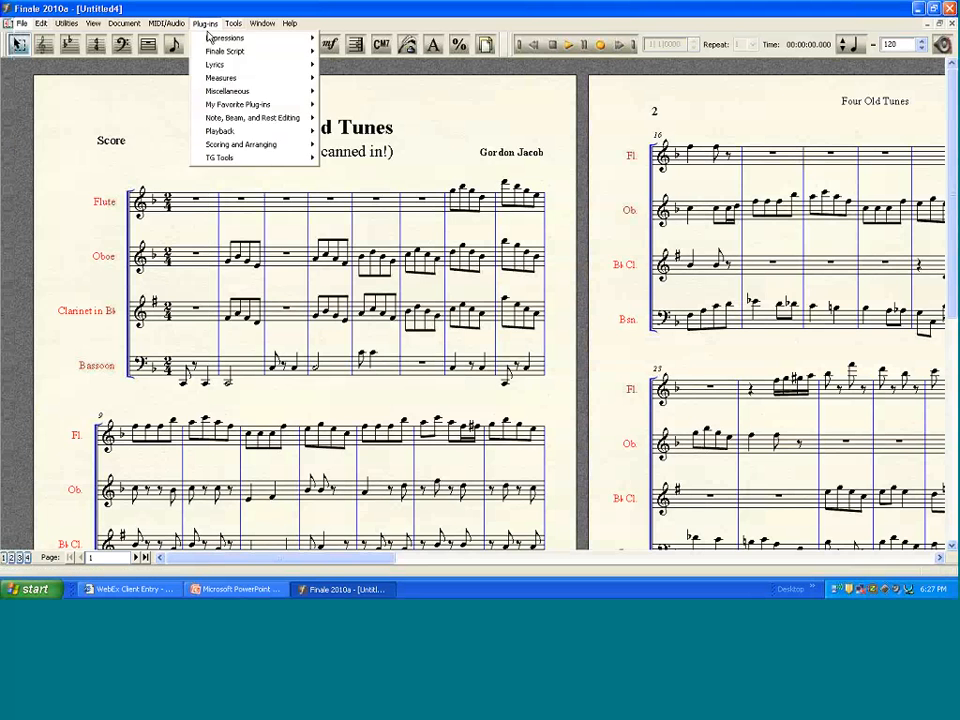
click(288, 8)
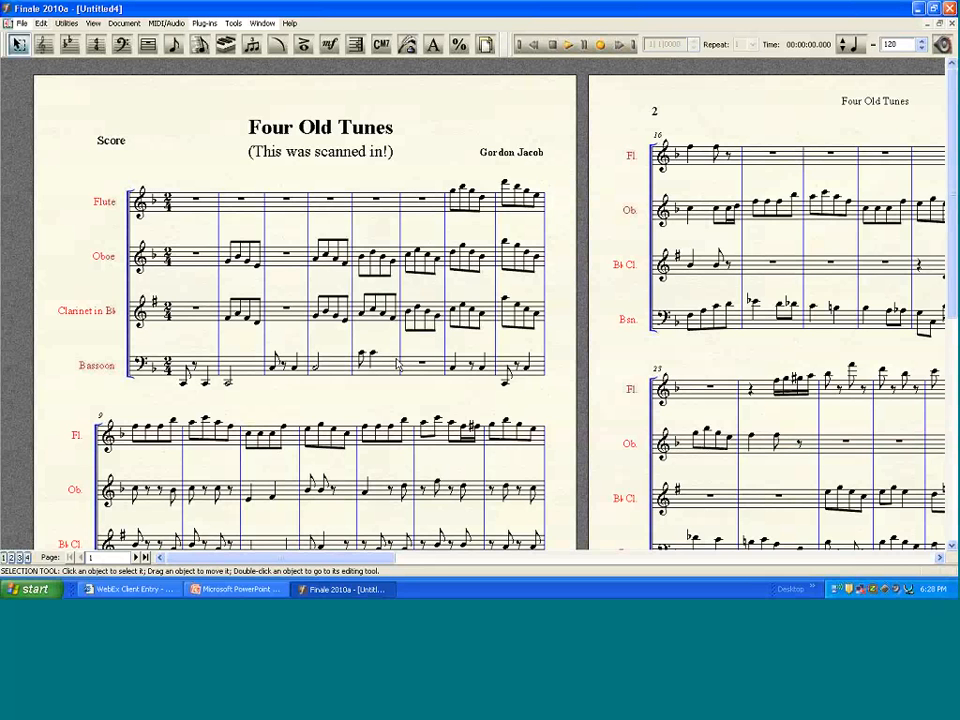
Step: Record a TempoTap performance from the first measure in Studio View, keep 192.31 as the last tempo, and play back the result
click(92, 22)
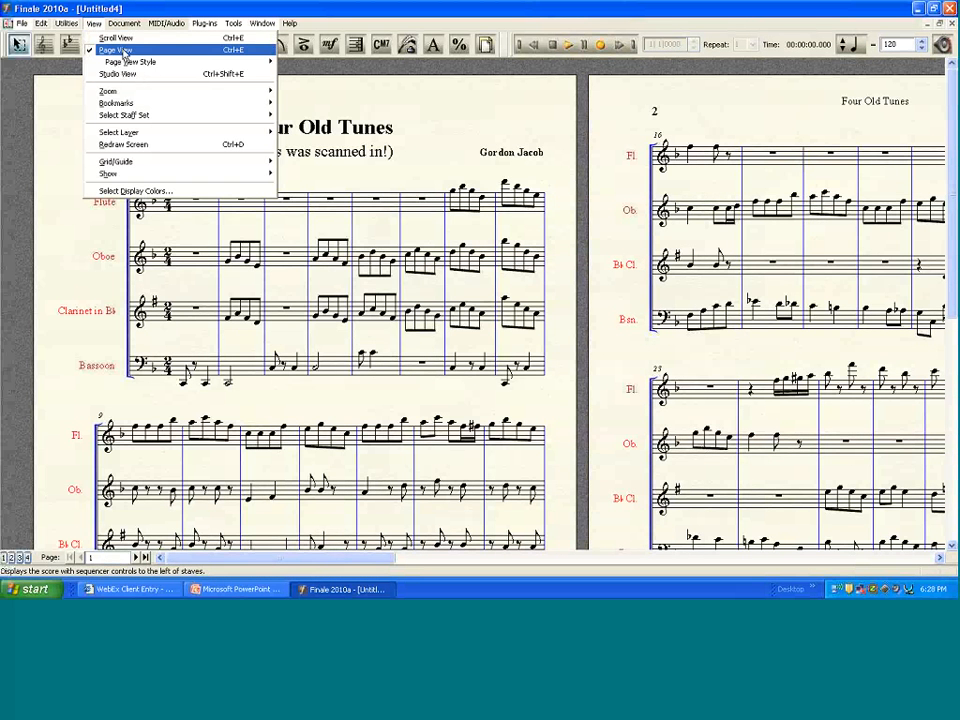
click(126, 75)
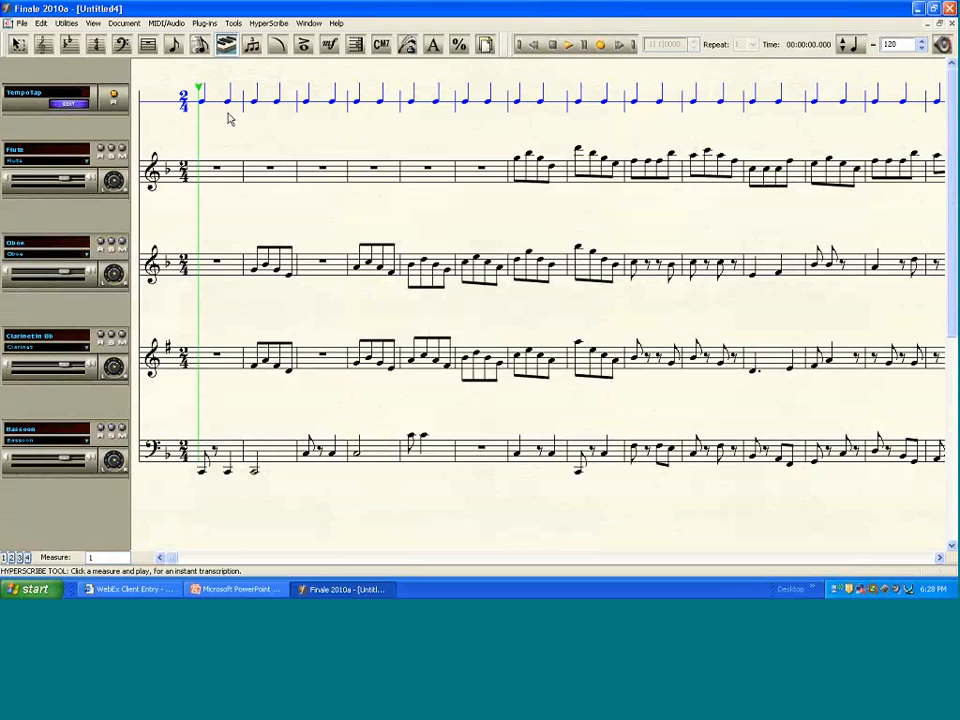
click(228, 119)
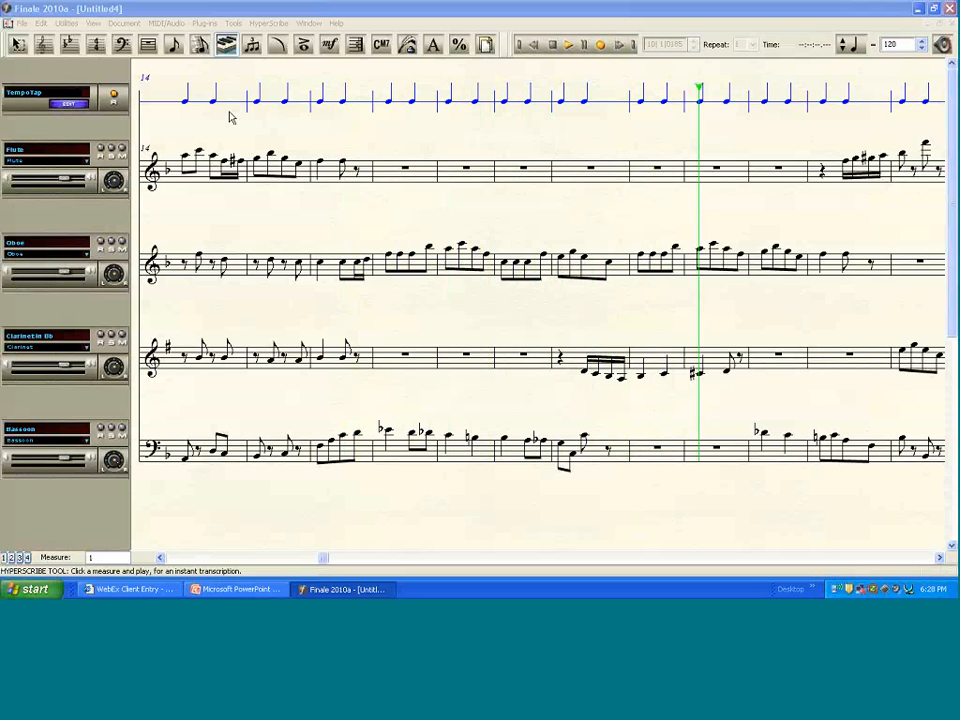
click(231, 117)
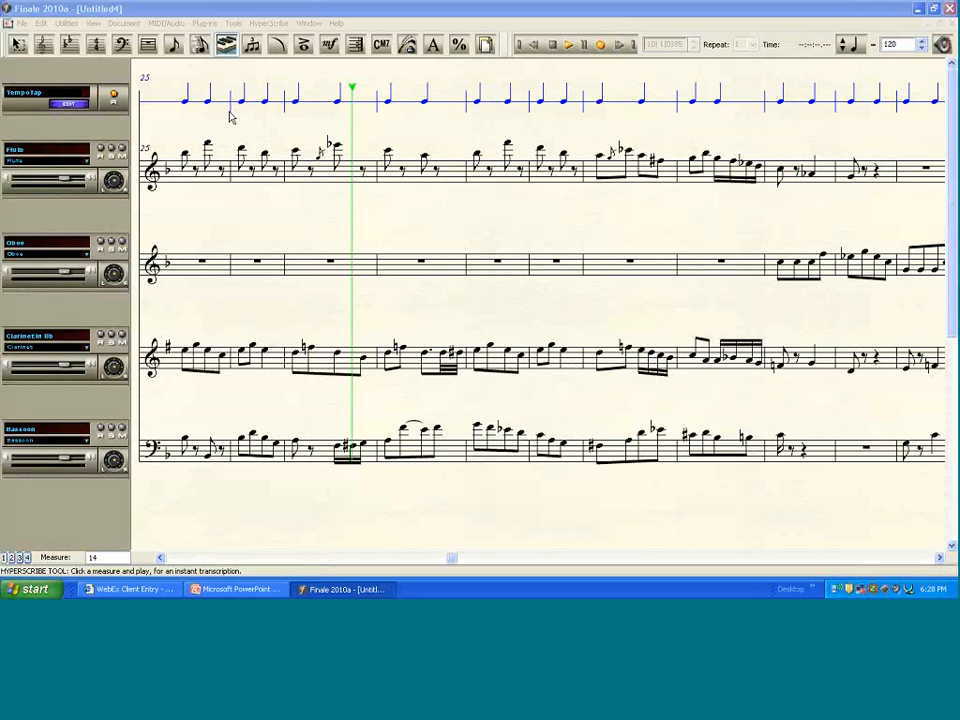
click(549, 319)
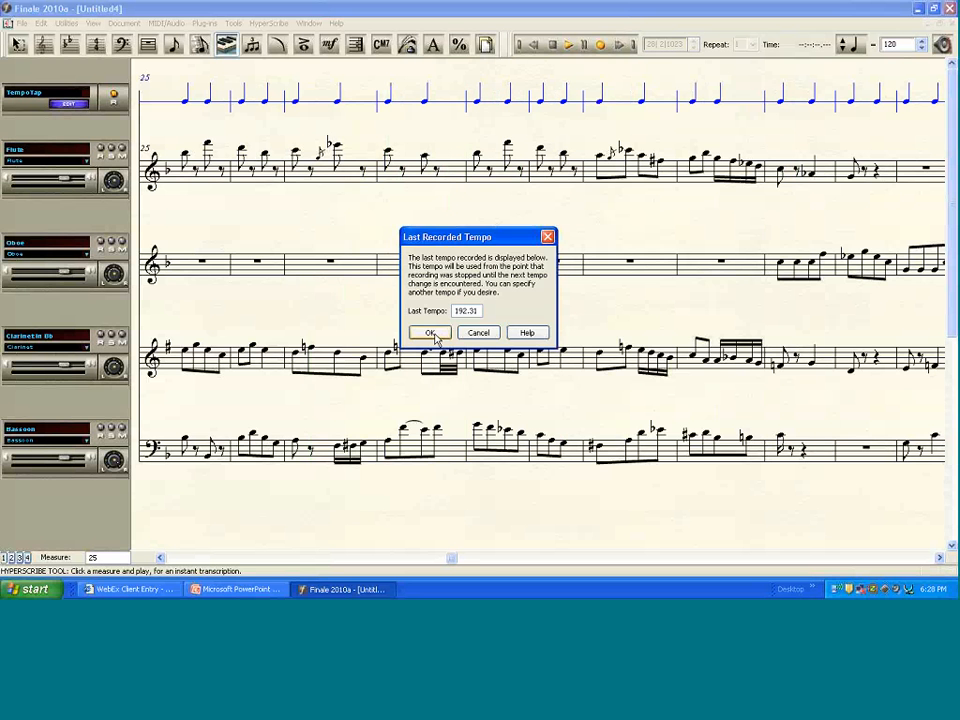
click(430, 333)
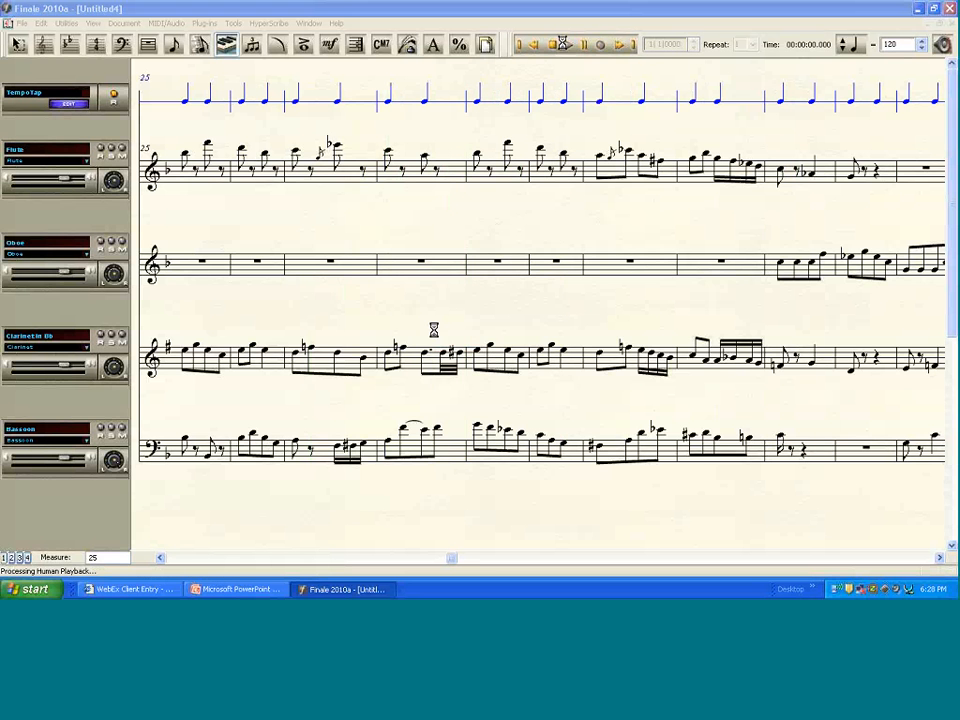
click(566, 46)
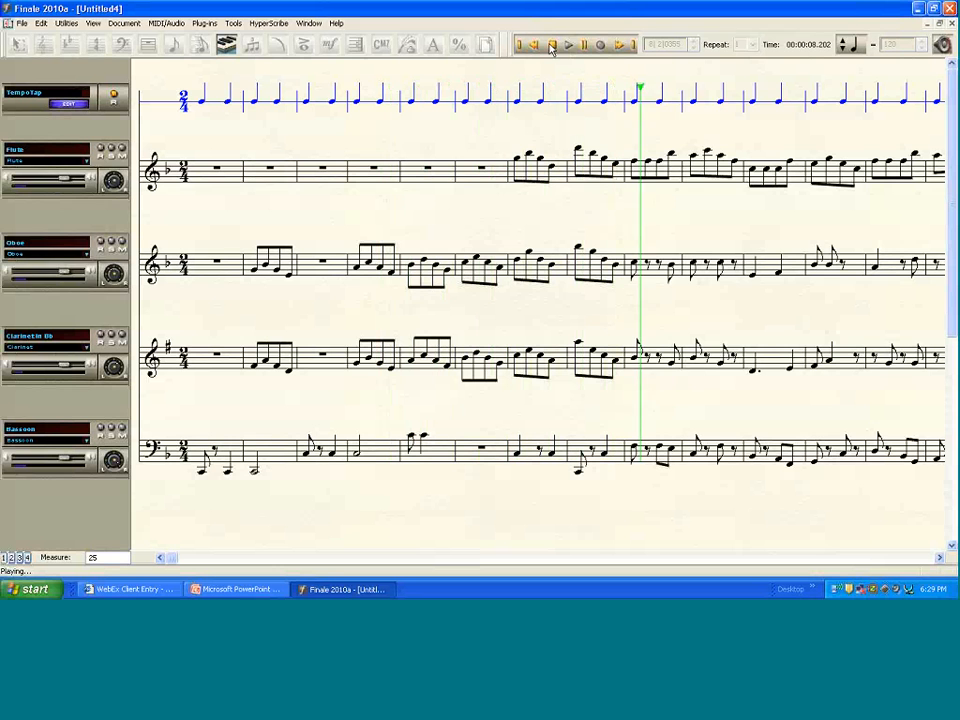
click(551, 46)
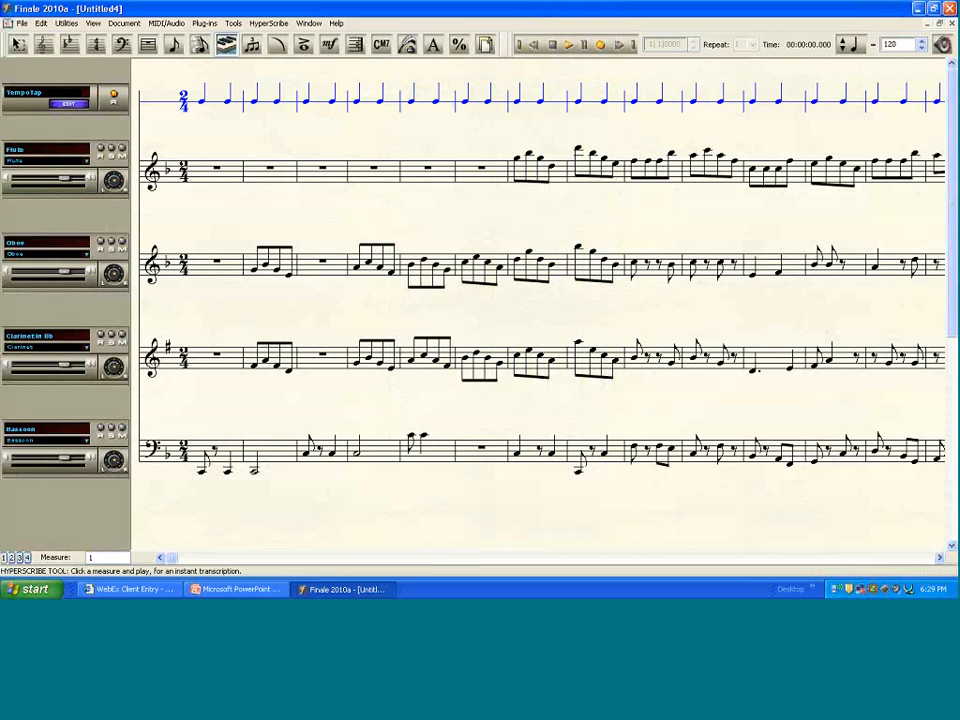
Step: Advance the PowerPoint presentation to the Slurs and Crescendos/Decrescendos slide, and return to Finale with the score in Scroll View
click(255, 590)
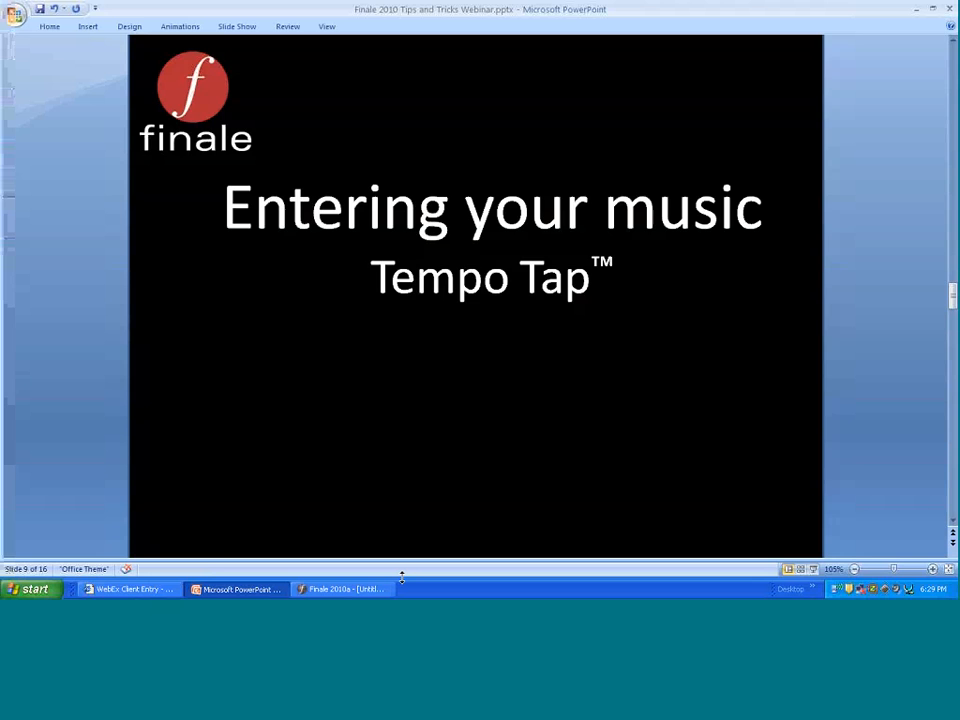
key(Page_Down)
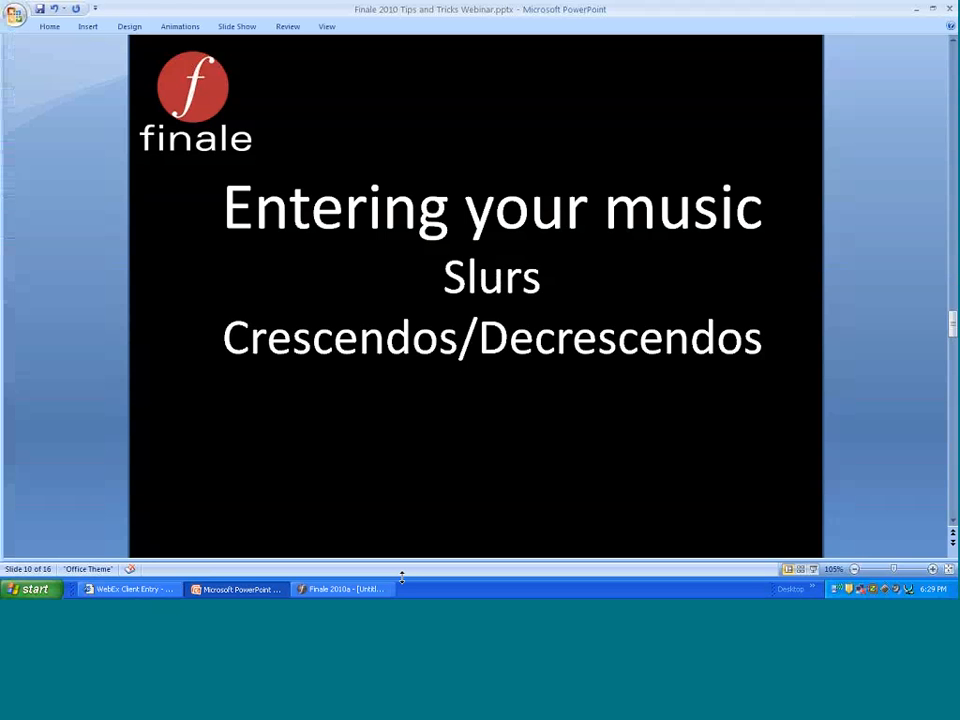
click(333, 590)
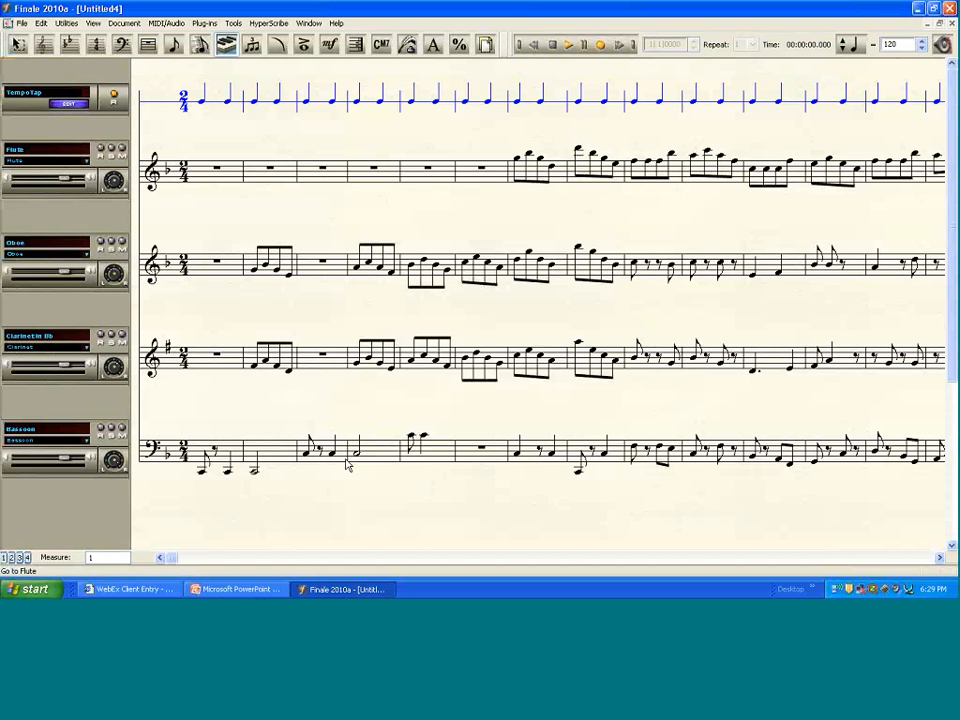
key(ctrl+e)
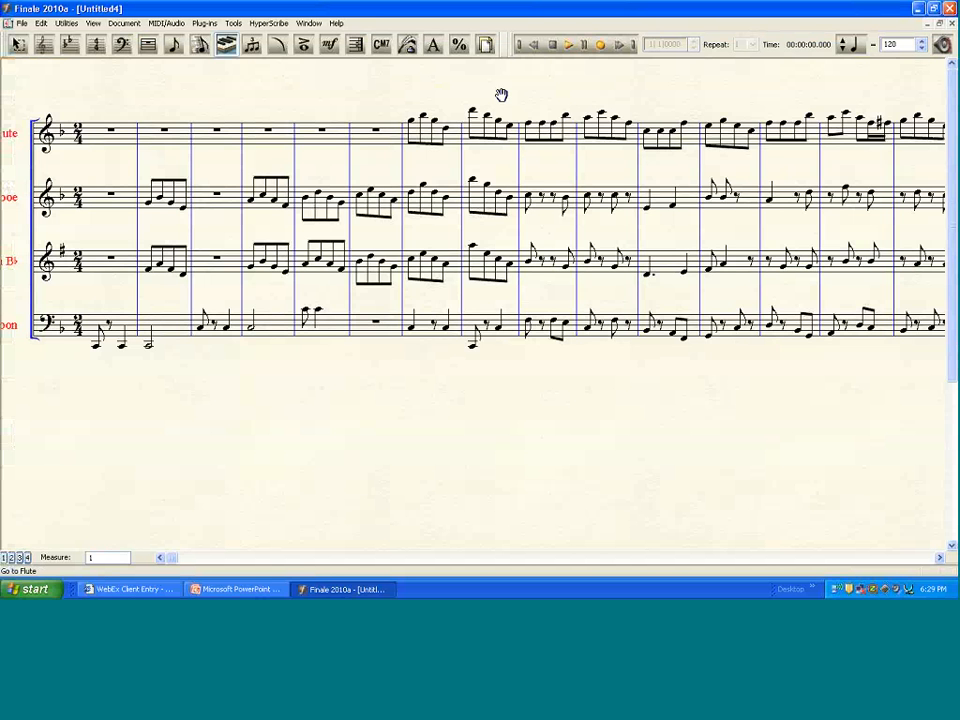
Step: Slur the last bassoon note of measure 1 to measure 2, and draw and delete a long flute slur over measures 7 to 11
click(279, 44)
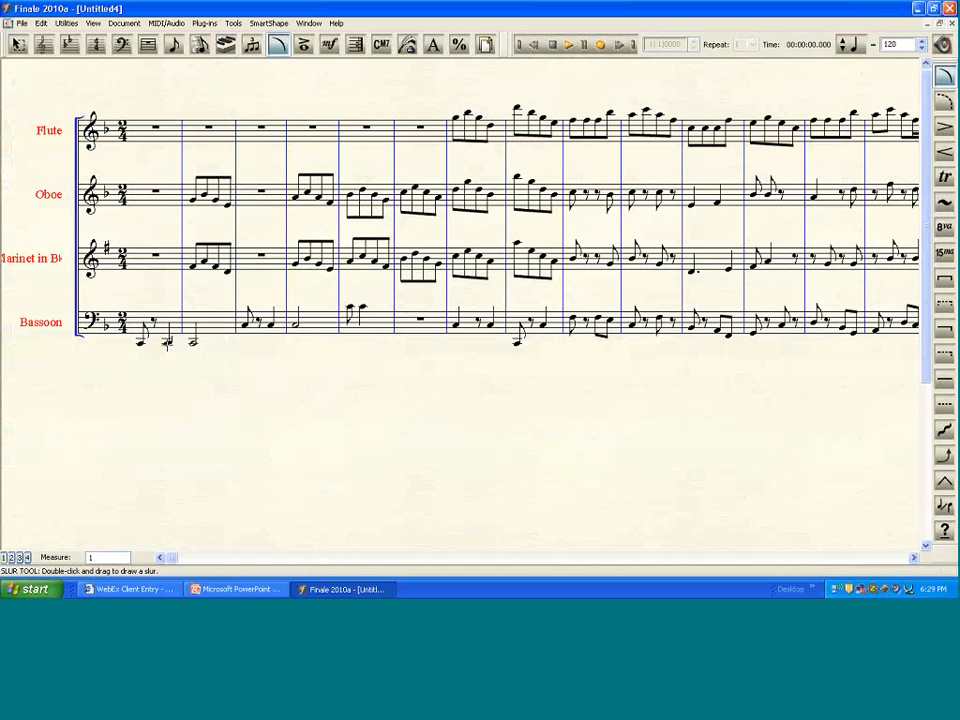
double_click(167, 340)
mouse_move(456, 115)
mouse_down()
mouse_move(729, 126)
mouse_move(728, 117)
mouse_up()
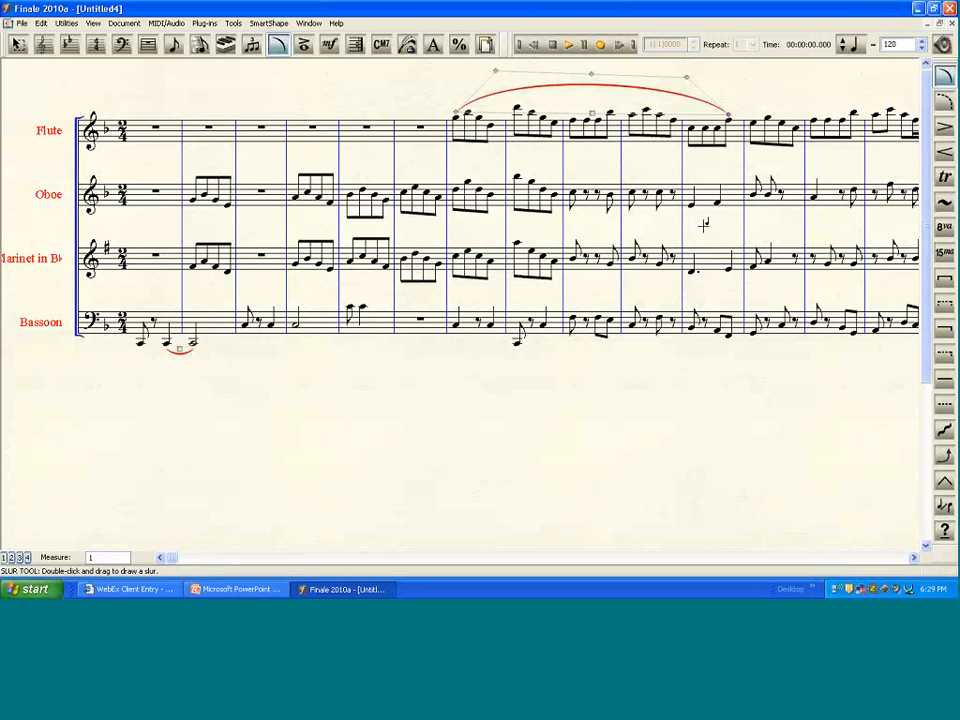
key(Delete)
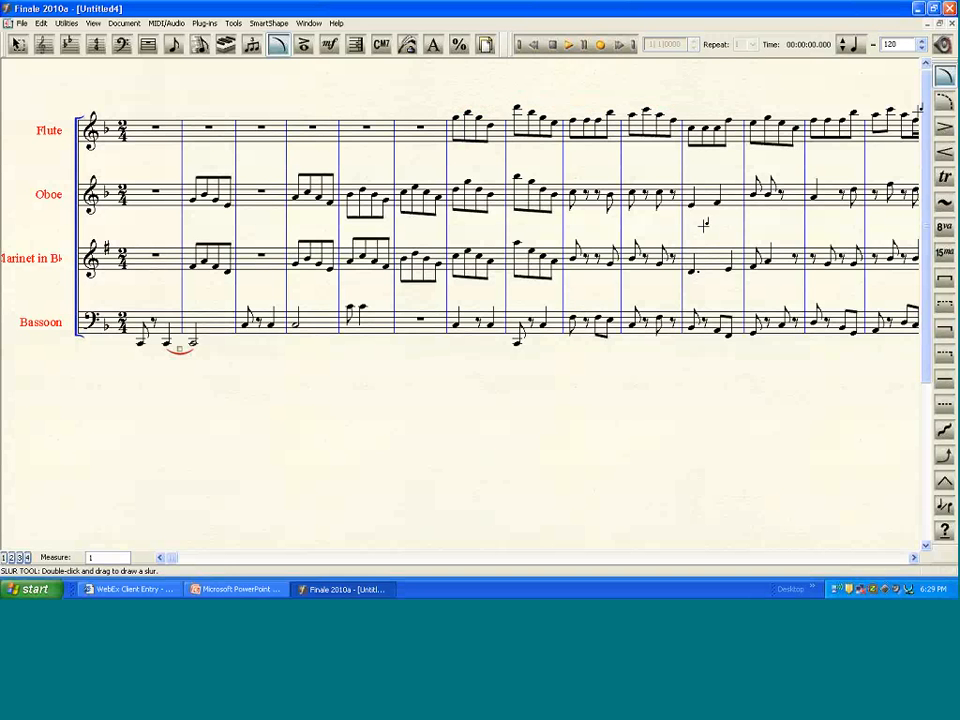
Step: Draw a crescendo hairpin below the oboe staff from measure 9 to 11, and a slur over flute measures 7 and 8
click(944, 151)
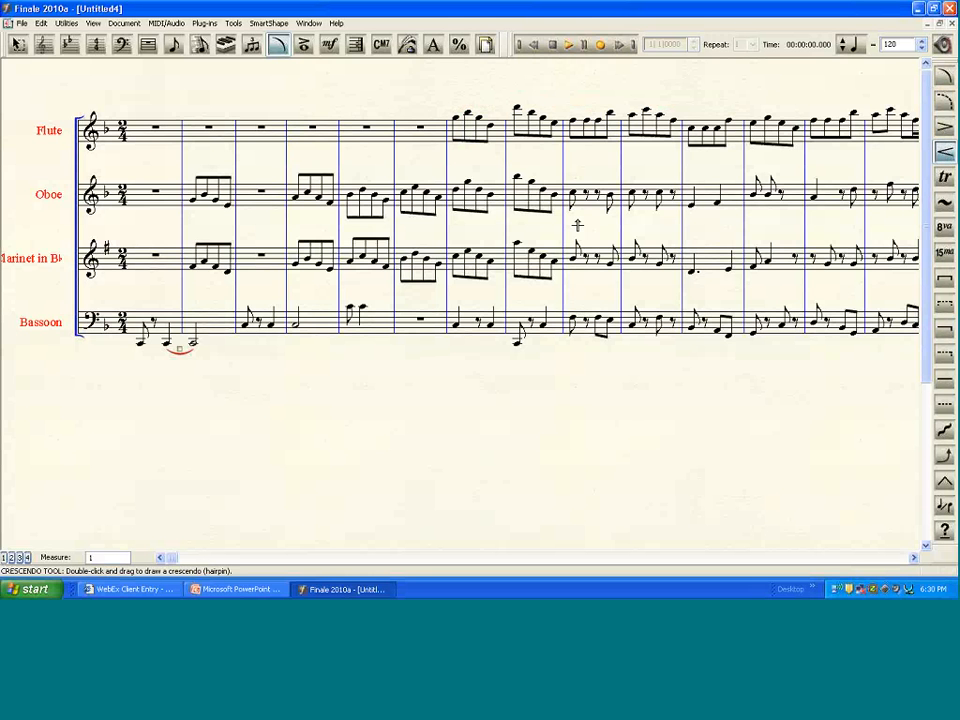
drag(577, 226, 725, 226)
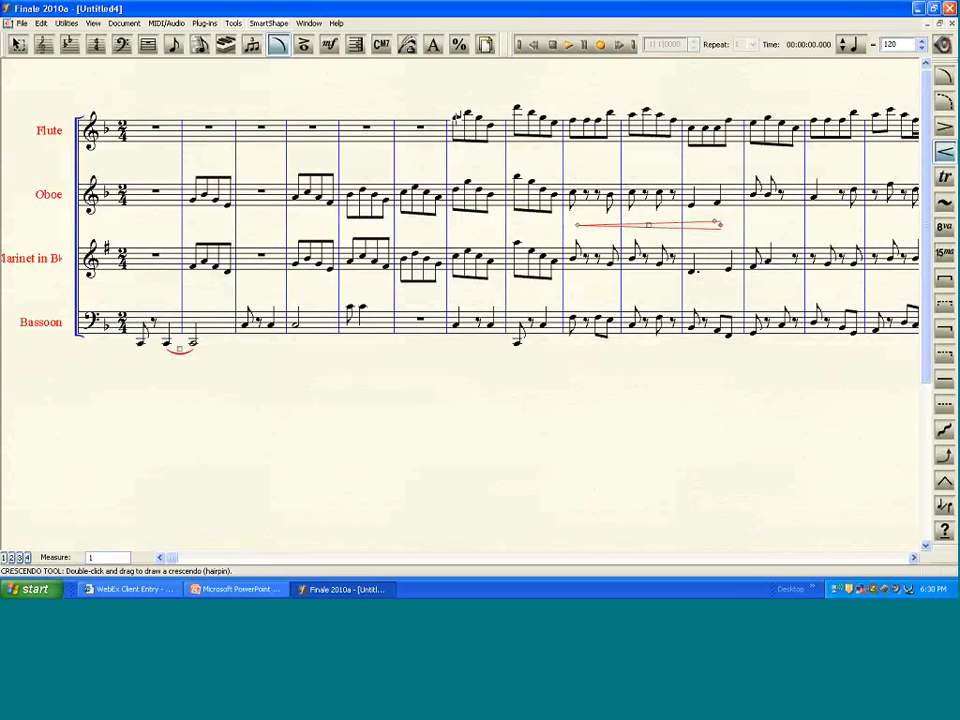
click(457, 118)
drag(457, 118, 552, 119)
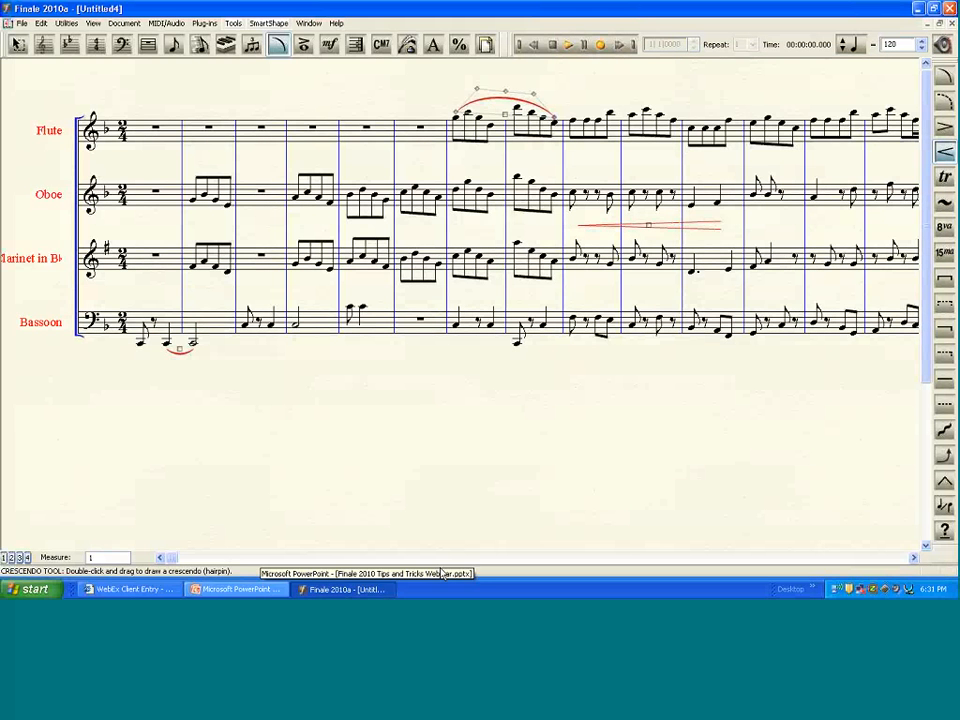
Step: Advance the PowerPoint presentation to the Multiple Articulations and Multiple Expressions slide, and return to Finale
click(237, 589)
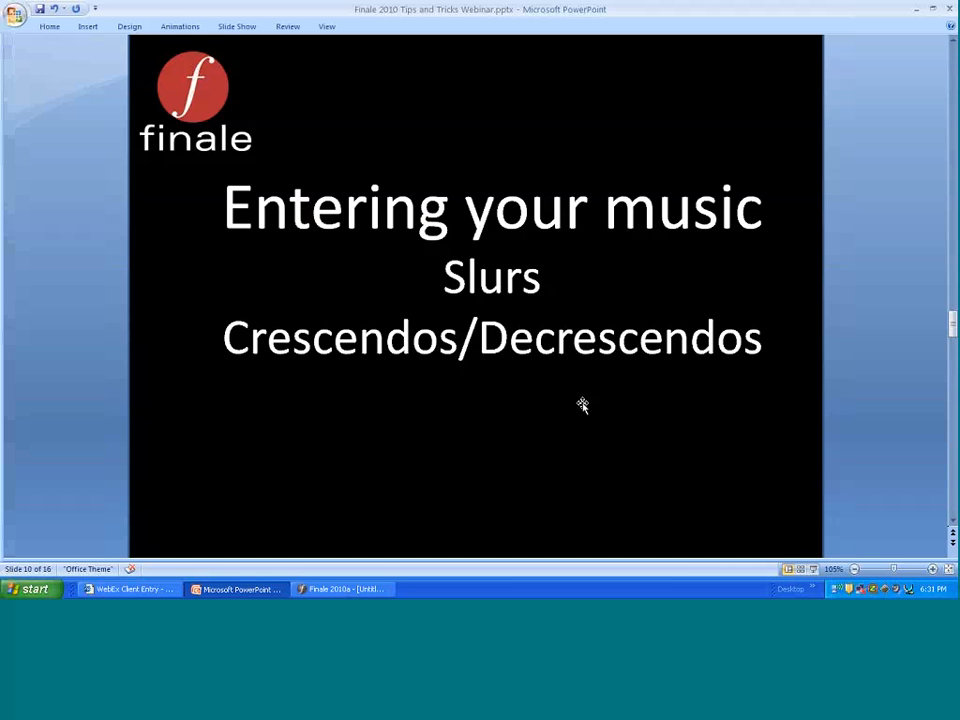
scroll(582, 404, down, 1)
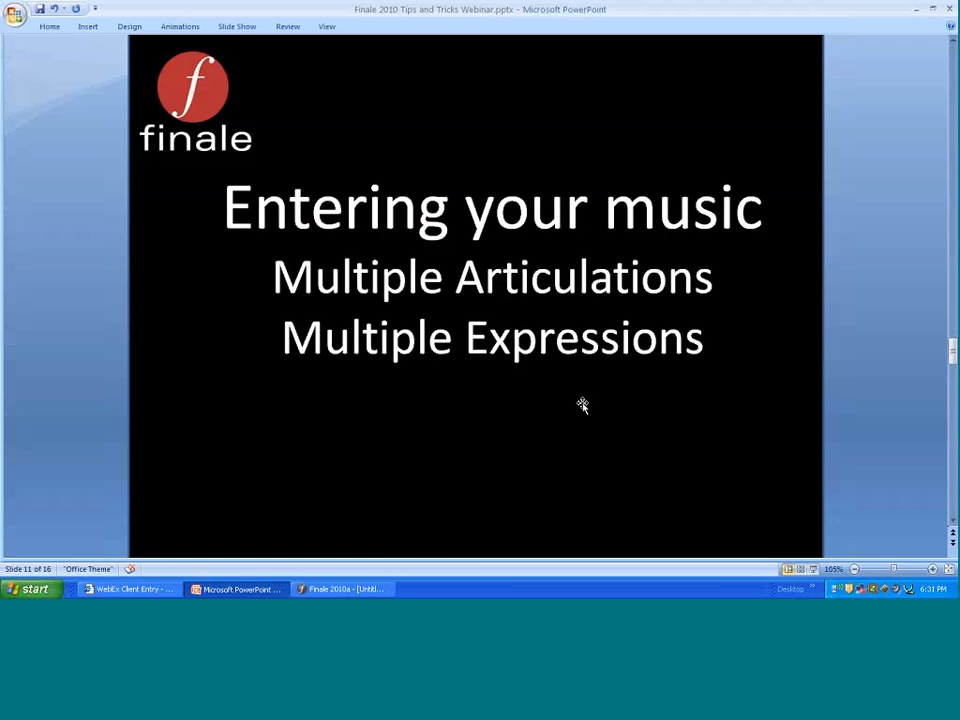
click(378, 590)
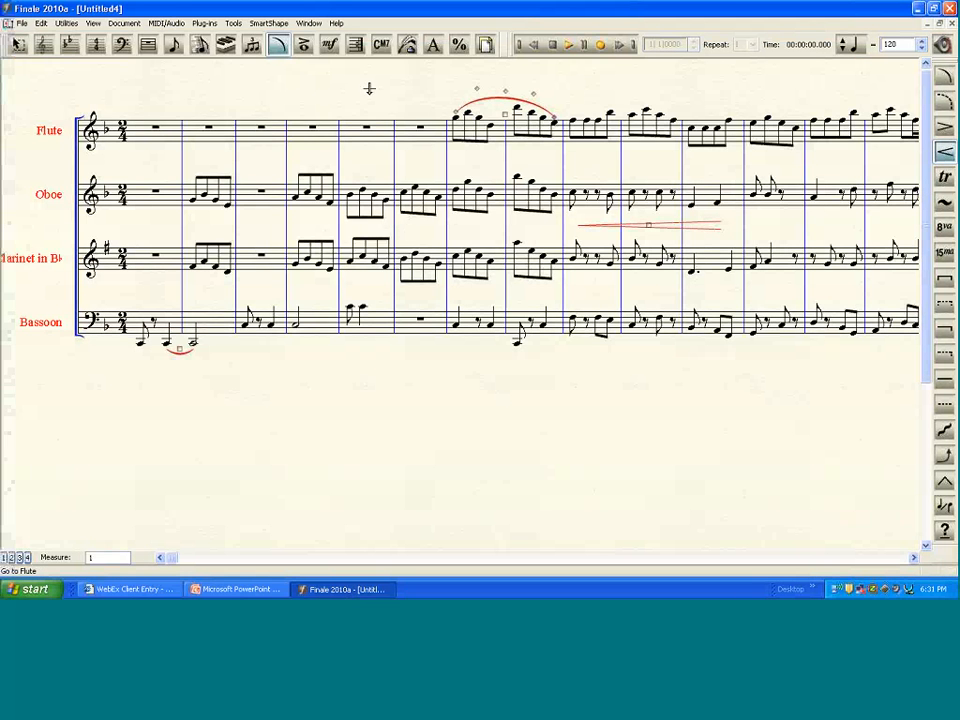
Step: Add a staccato dot to the first oboe note of measure 4 with the Articulation Tool
click(304, 45)
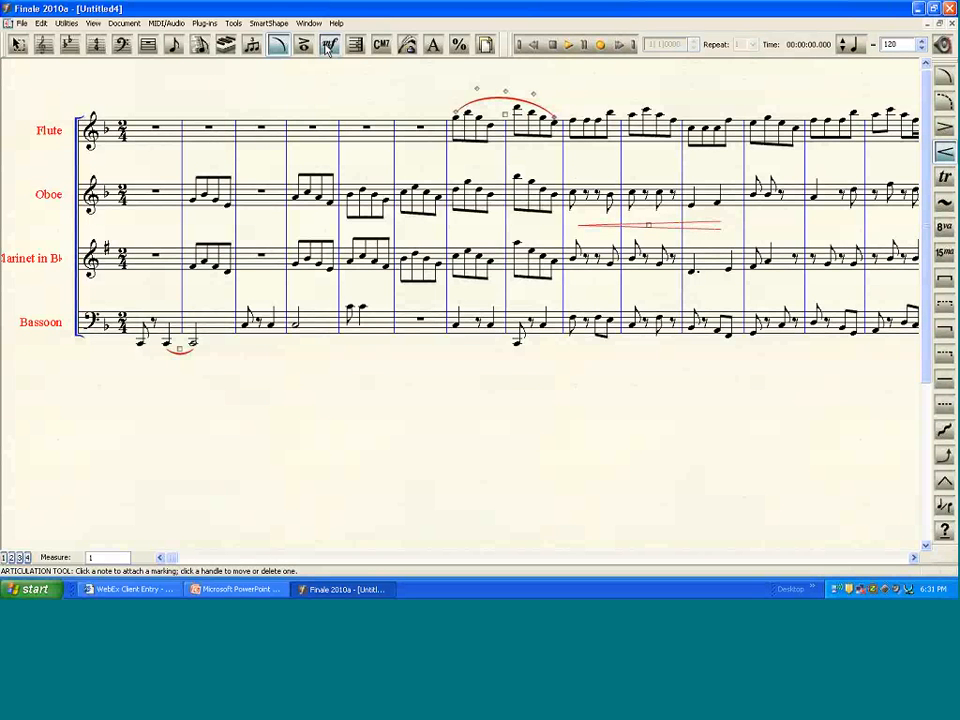
click(329, 47)
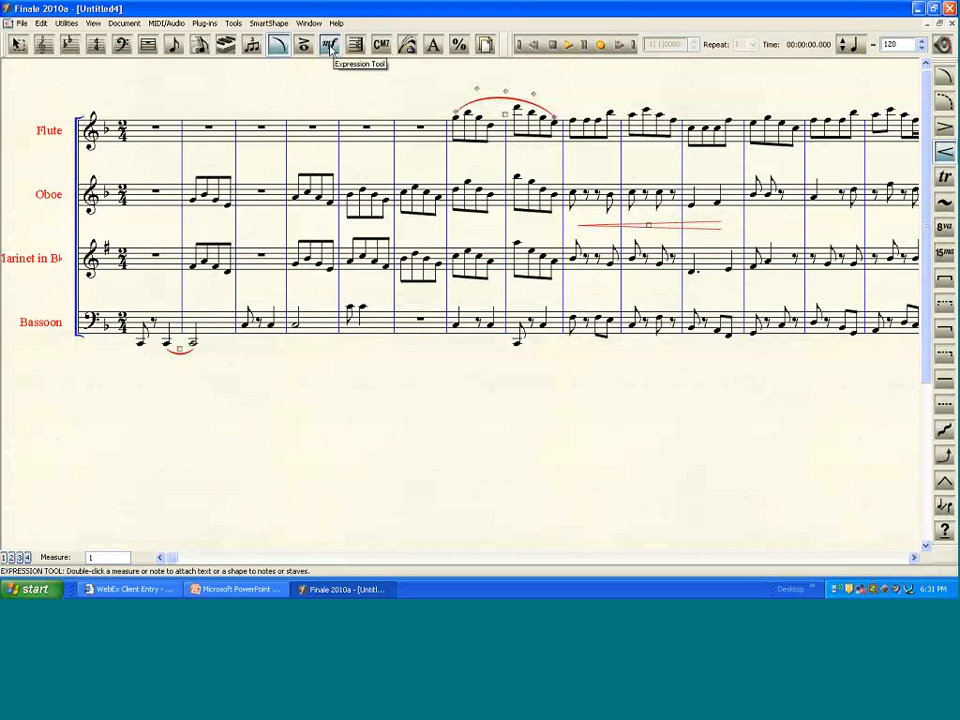
click(304, 45)
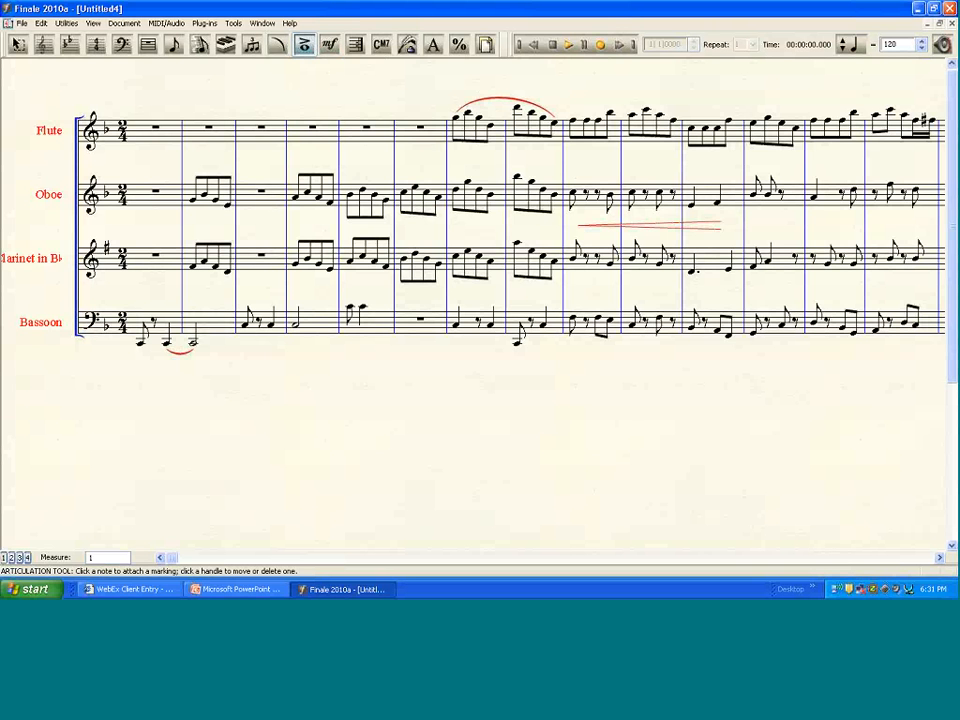
click(296, 196)
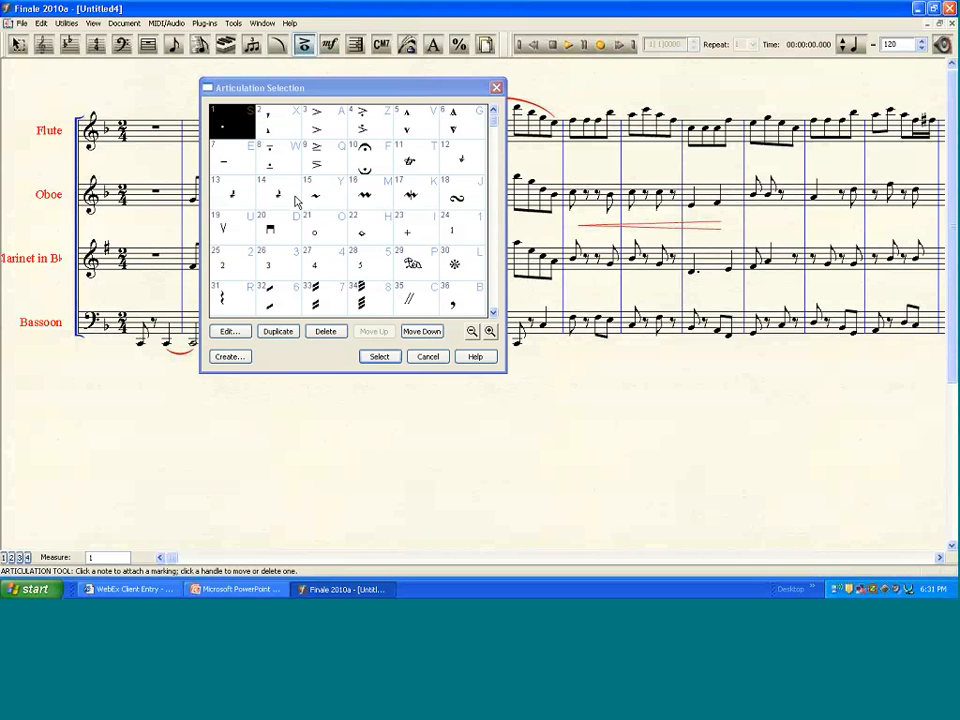
click(382, 357)
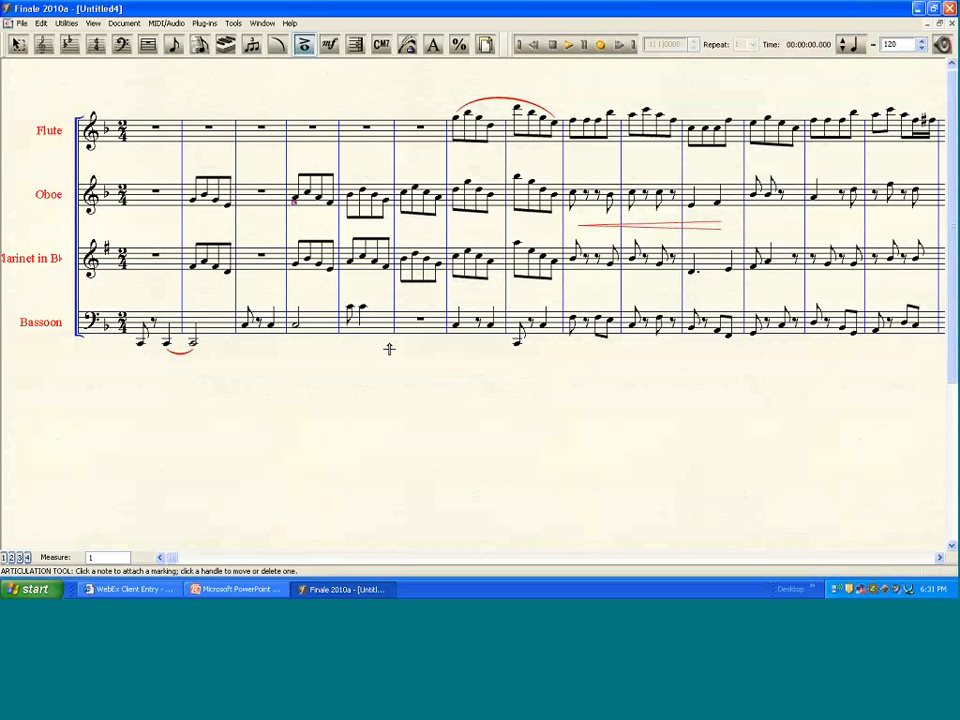
Step: Add a staccato to the oboe and an accent to the clarinet starting measure 5, and staccatos across all staves in measures 6 to 9
click(351, 199)
click(349, 259)
drag(401, 94, 606, 262)
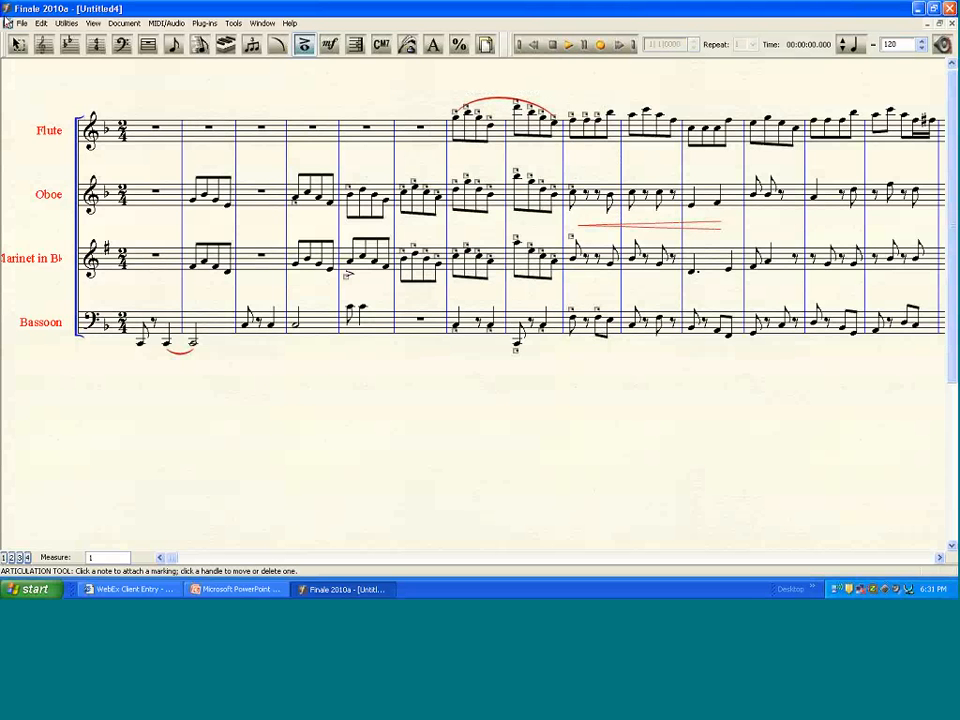
Step: Attach a forte expression to the first oboe note of measure 4, and forte markings to all four staves at measure 10
click(18, 45)
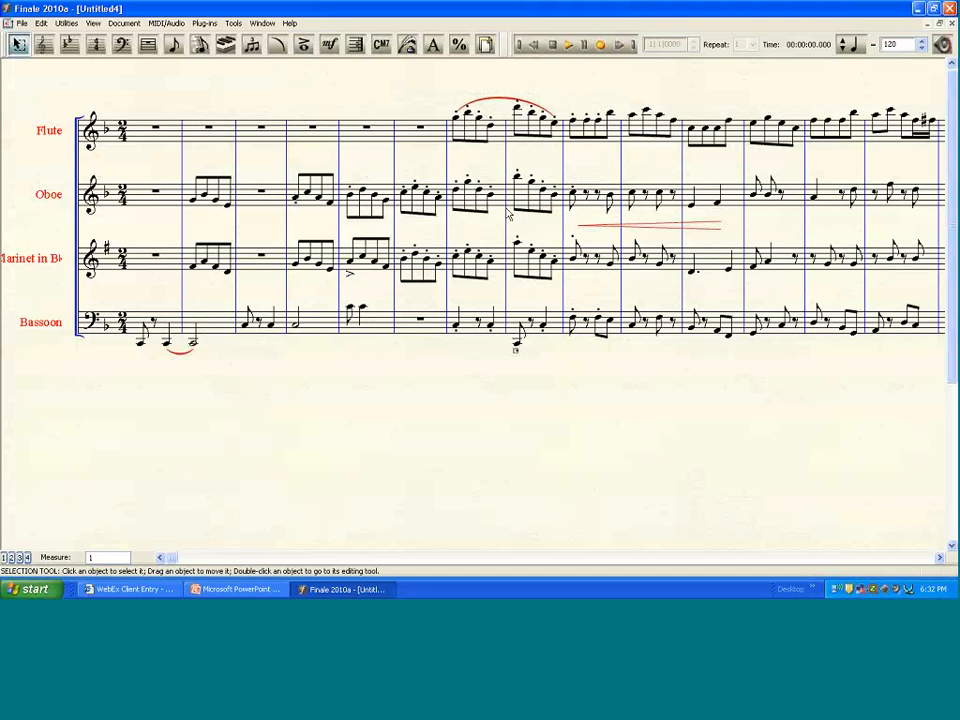
click(329, 45)
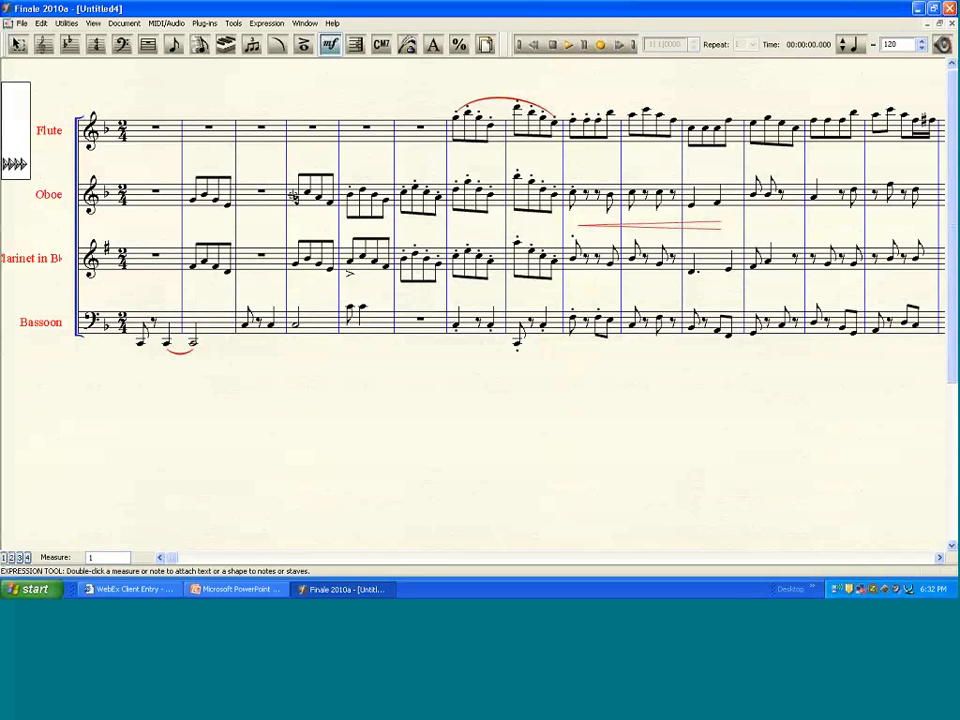
click(294, 195)
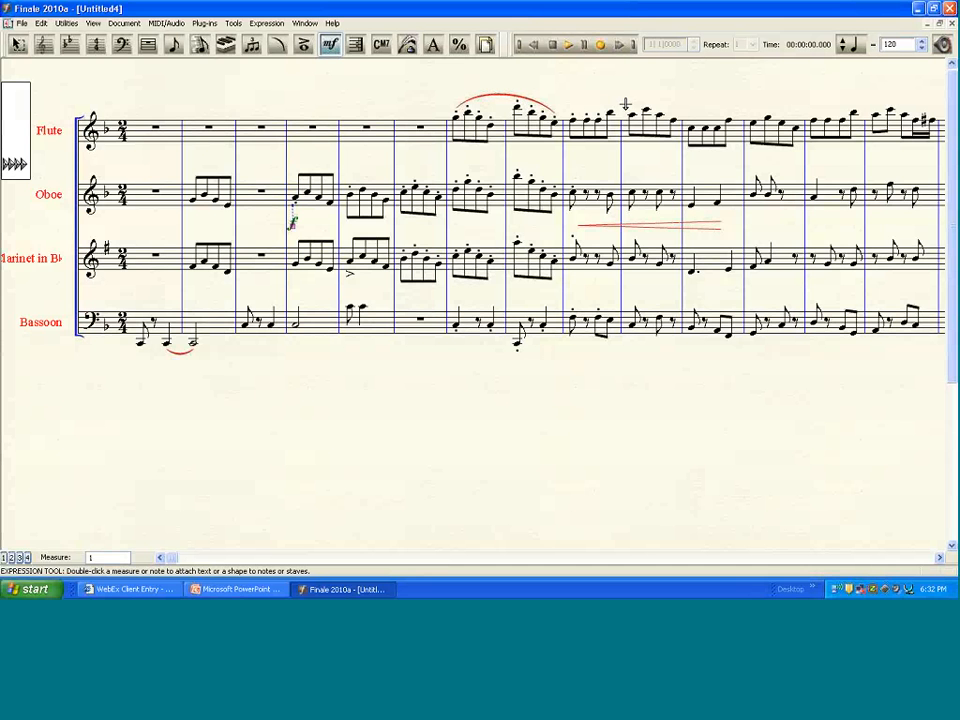
drag(625, 104, 643, 377)
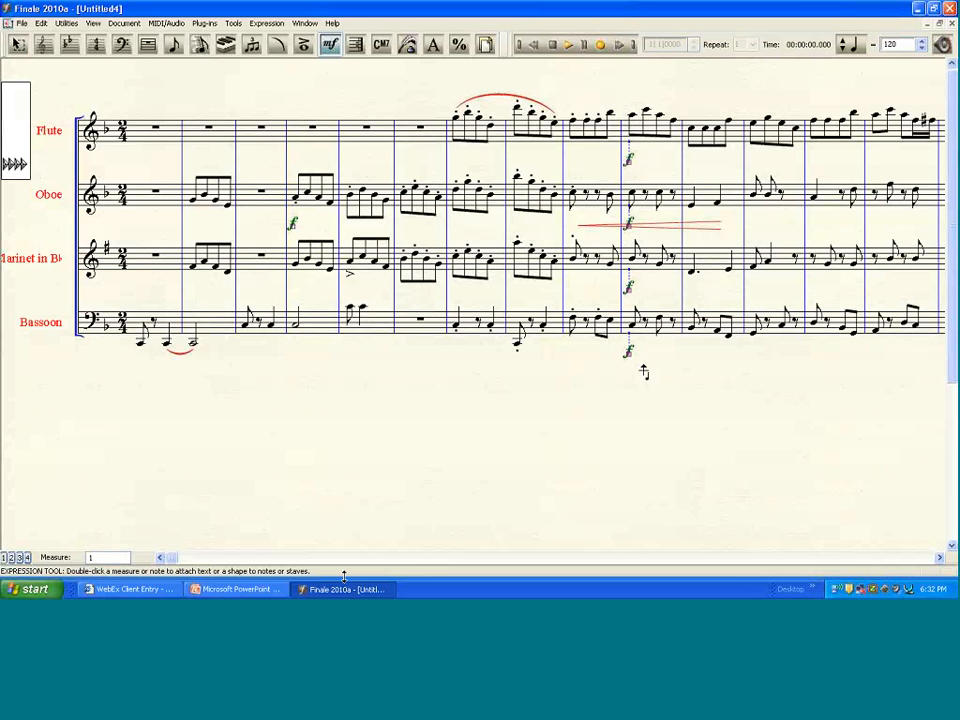
Step: Advance the PowerPoint presentation to the A Few Tips slide, and return to Finale
click(239, 590)
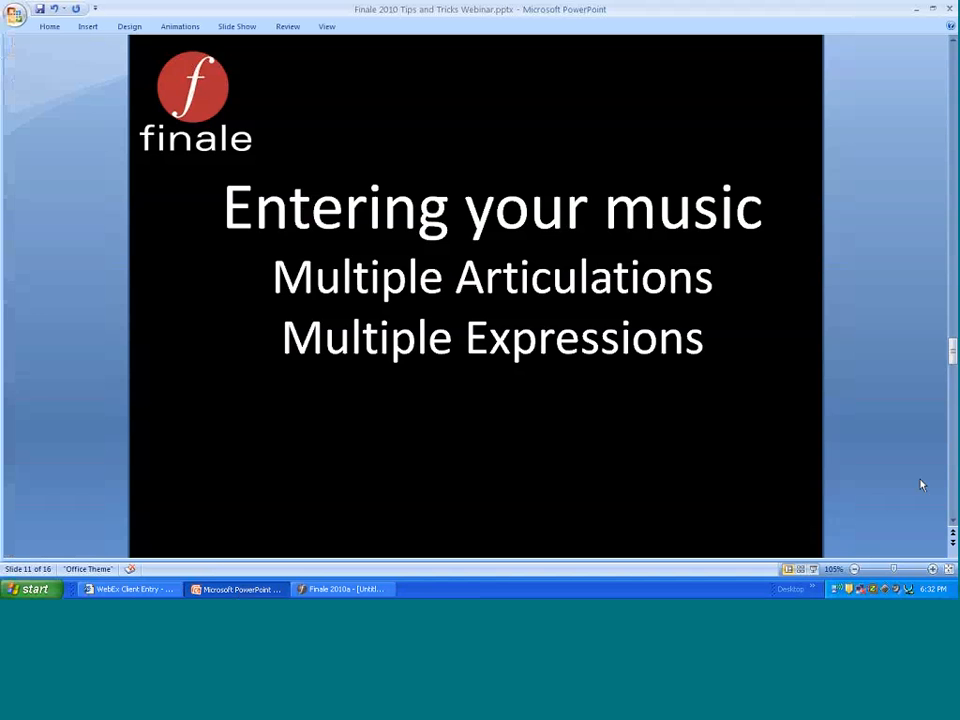
scroll(922, 485, down, 1)
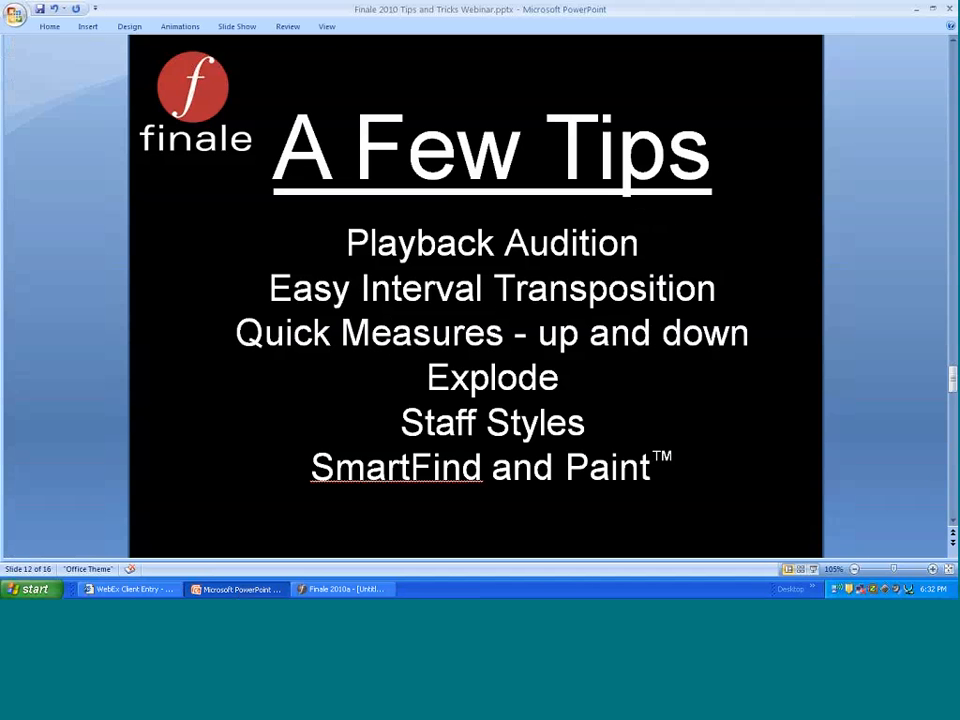
click(379, 591)
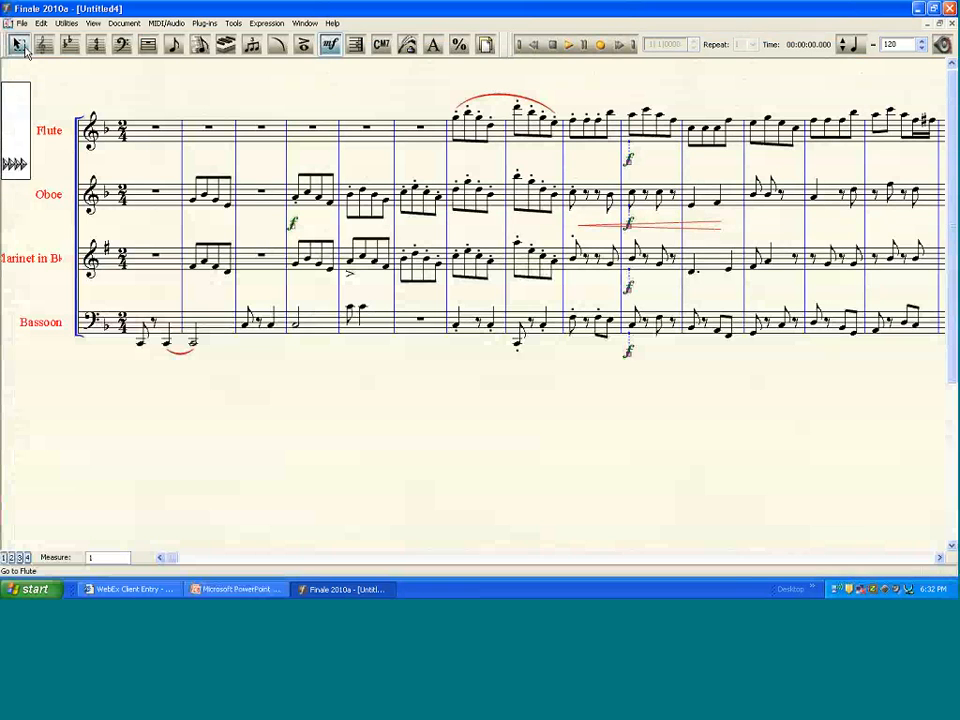
Step: Transpose oboe measures 4 to 8 up an octave and back down, and up a third and back down
click(20, 47)
drag(287, 160, 555, 219)
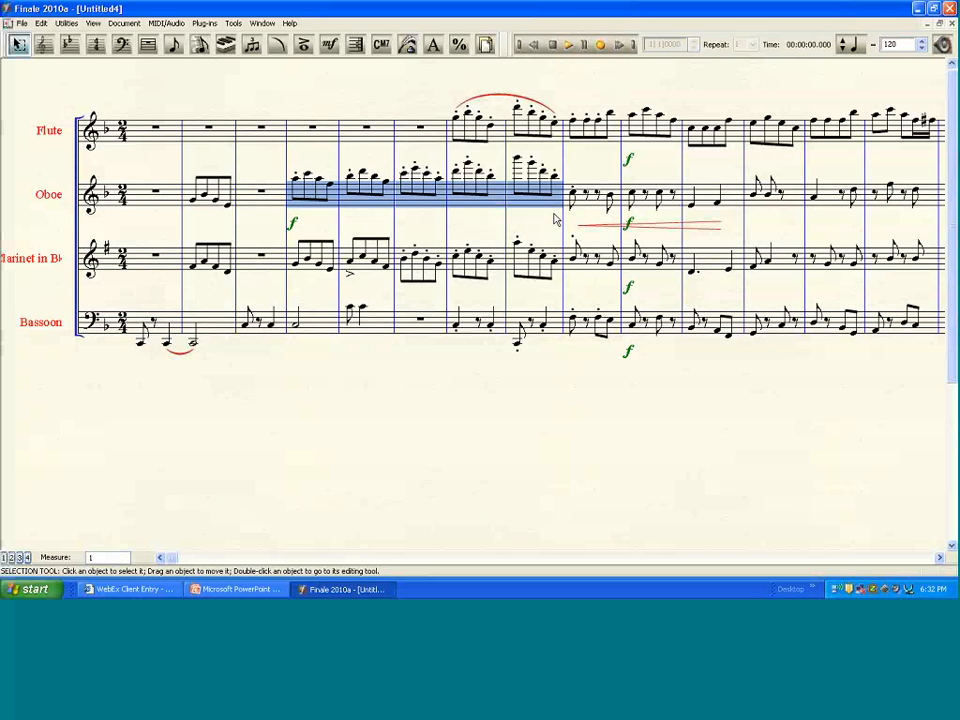
key(8)
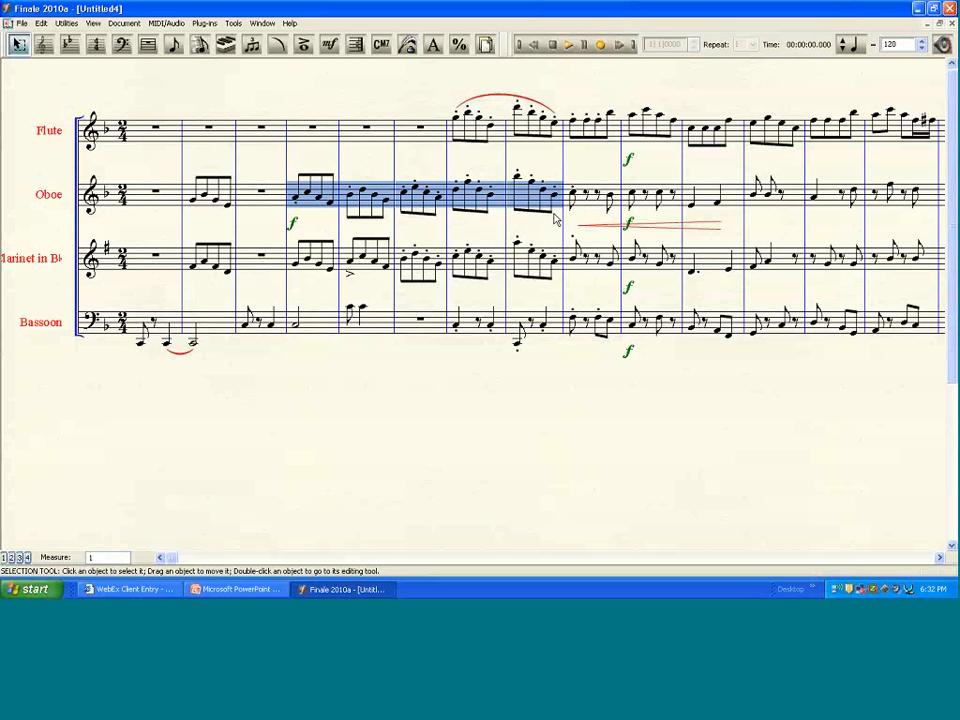
key(9)
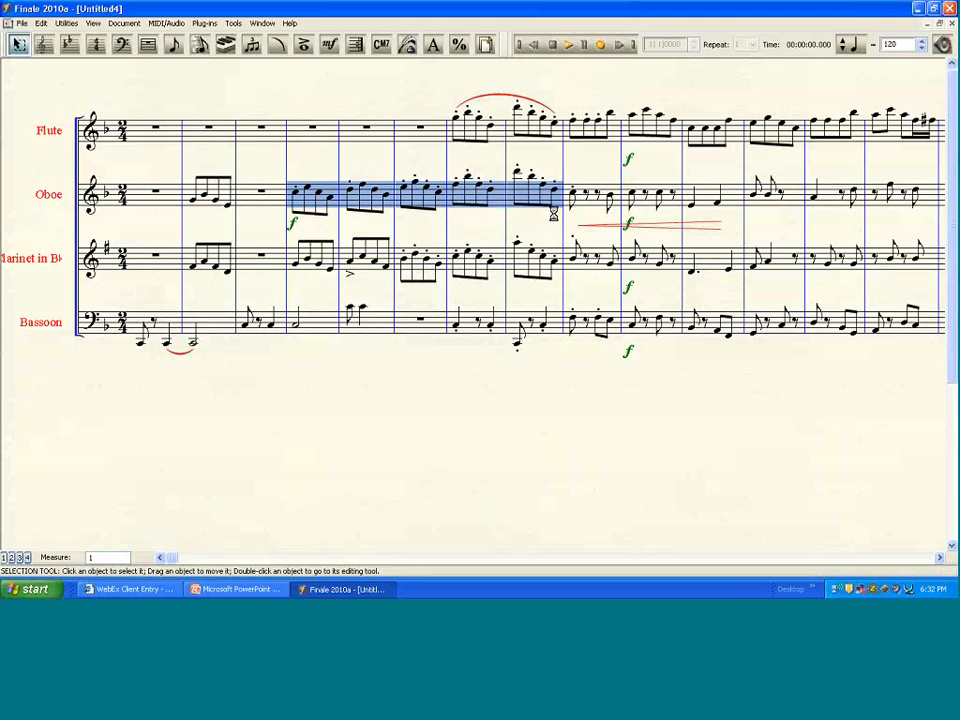
key(6)
key(6)
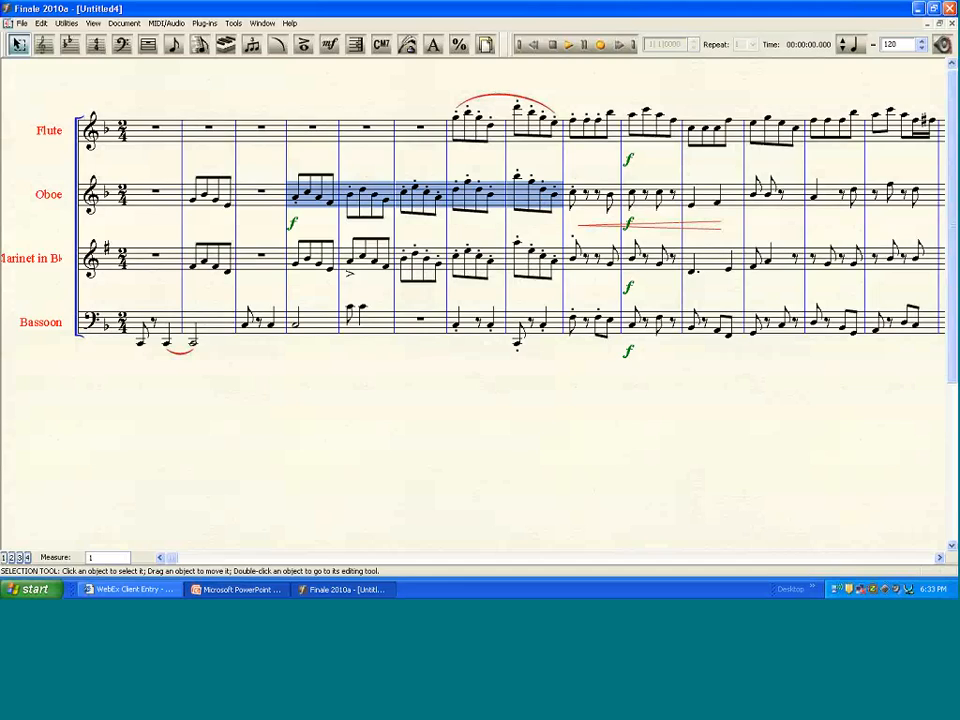
Step: Switch to PowerPoint and review the list on the A Few Tips slide
click(238, 589)
mouse_move(268, 288)
mouse_down()
mouse_move(665, 292)
mouse_move(268, 288)
mouse_up()
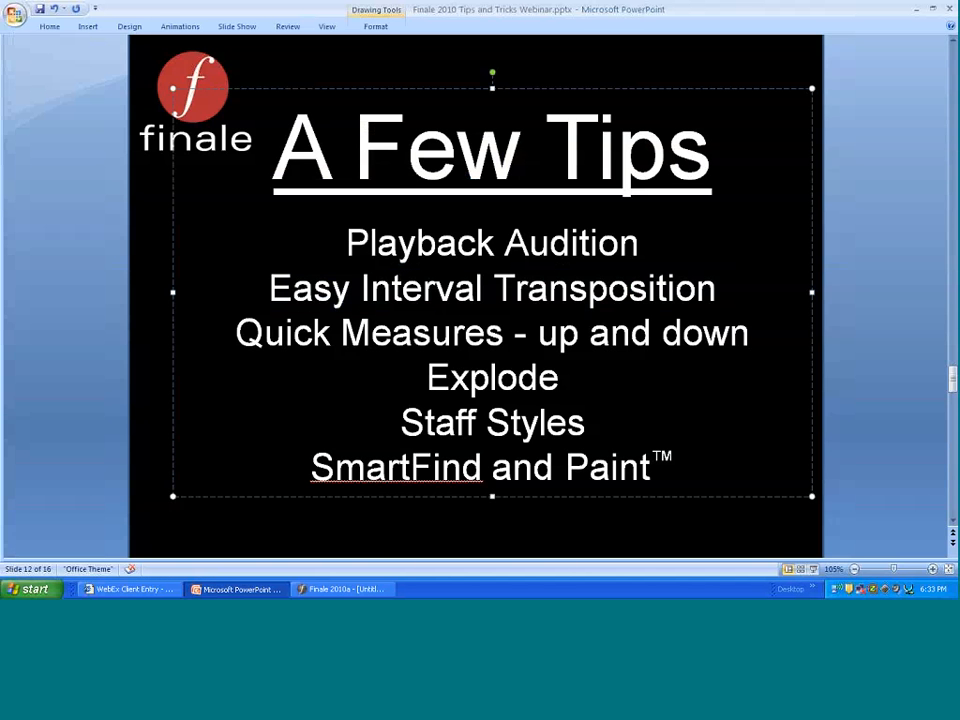
click(340, 589)
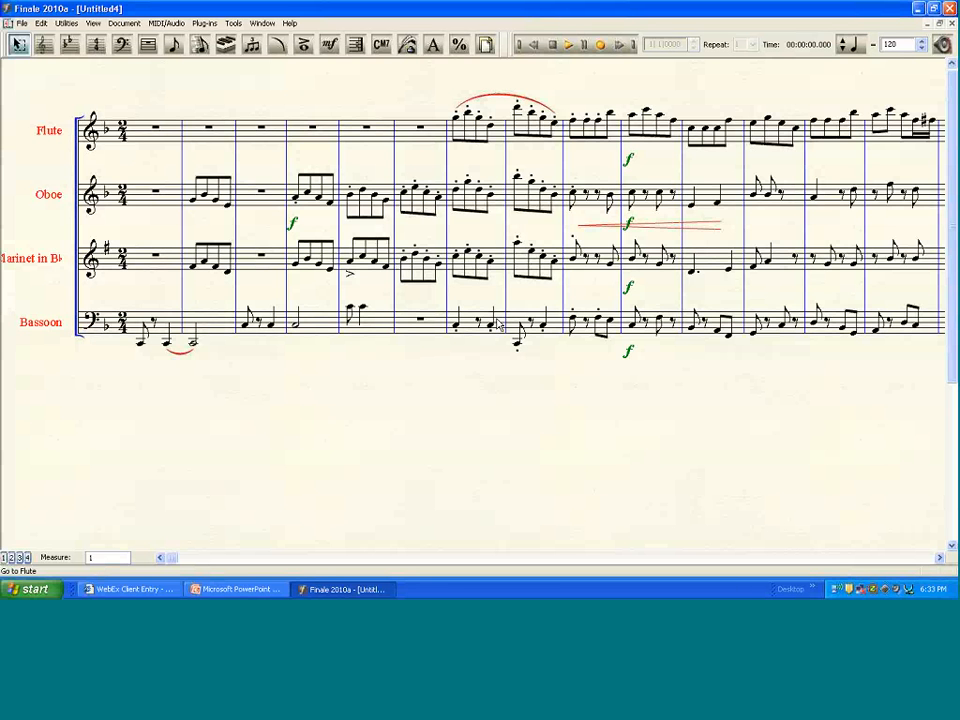
click(266, 590)
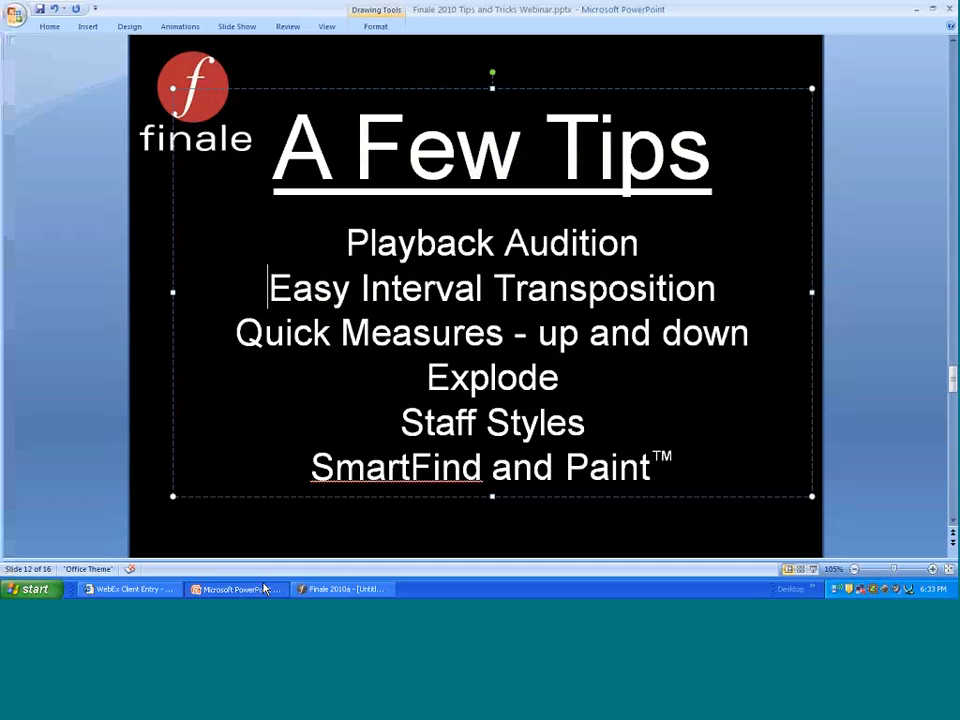
click(853, 370)
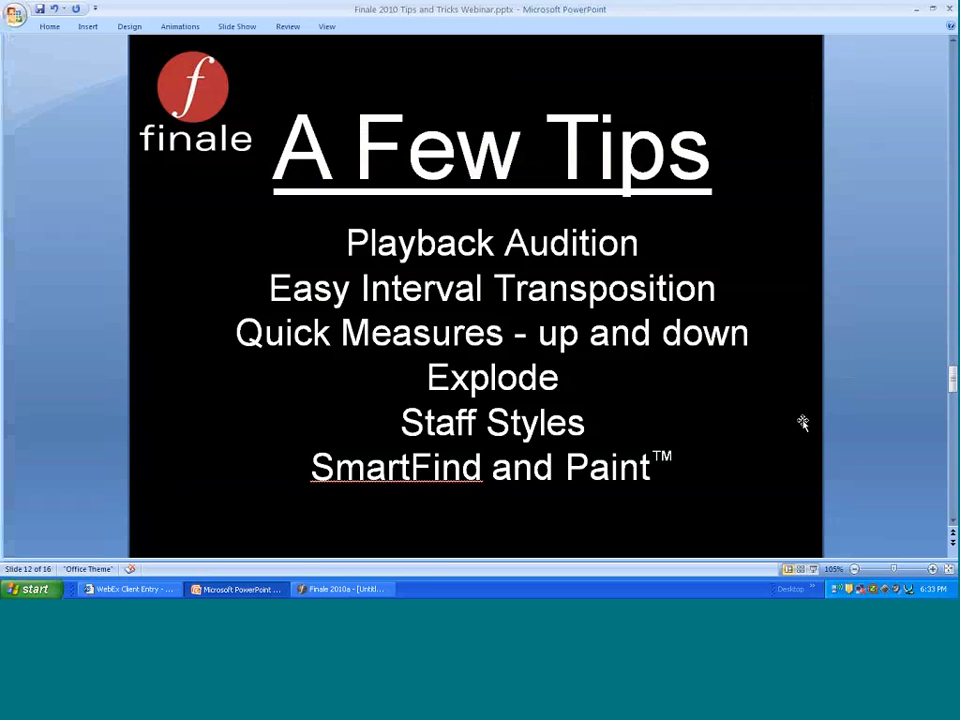
Step: Return to Finale, show the score in page layout, and move measure 8 across all staves down to the next system
click(355, 590)
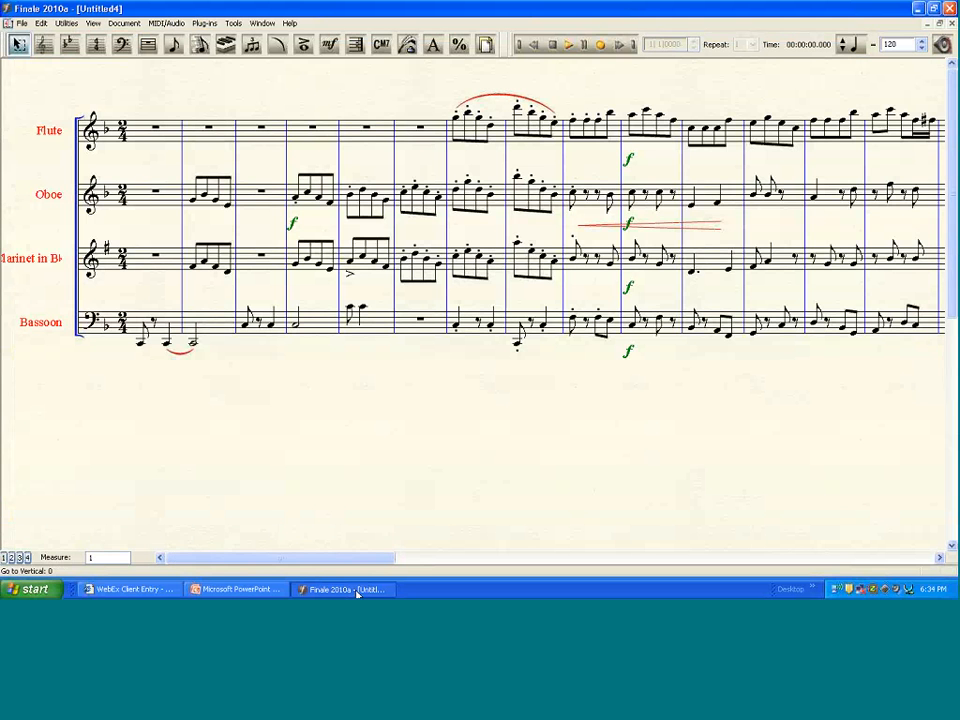
key(ctrl+e)
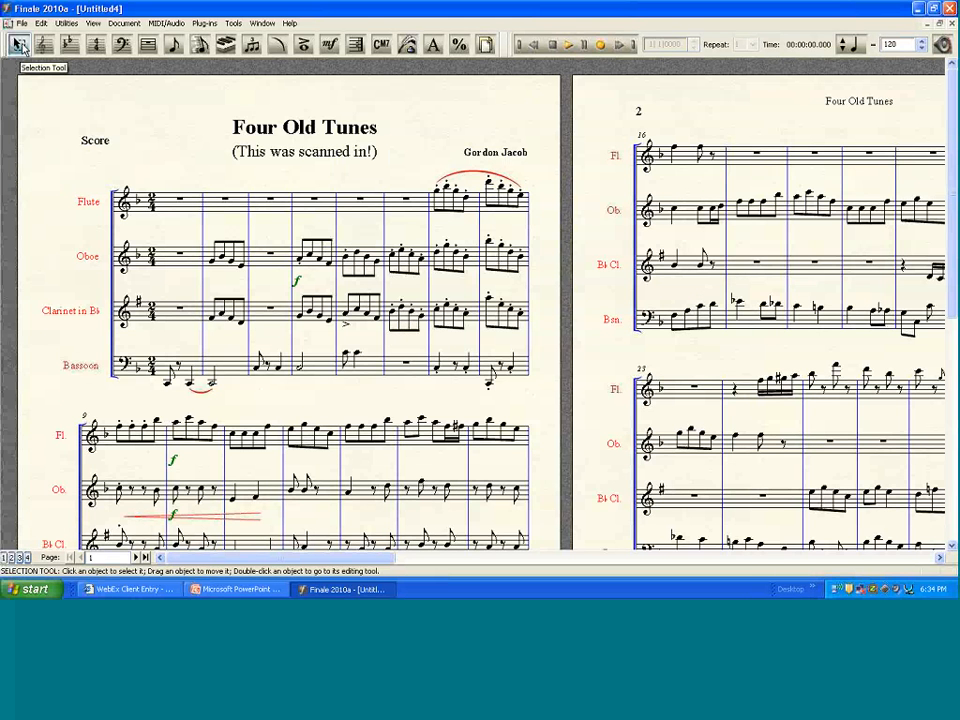
click(20, 47)
click(503, 205)
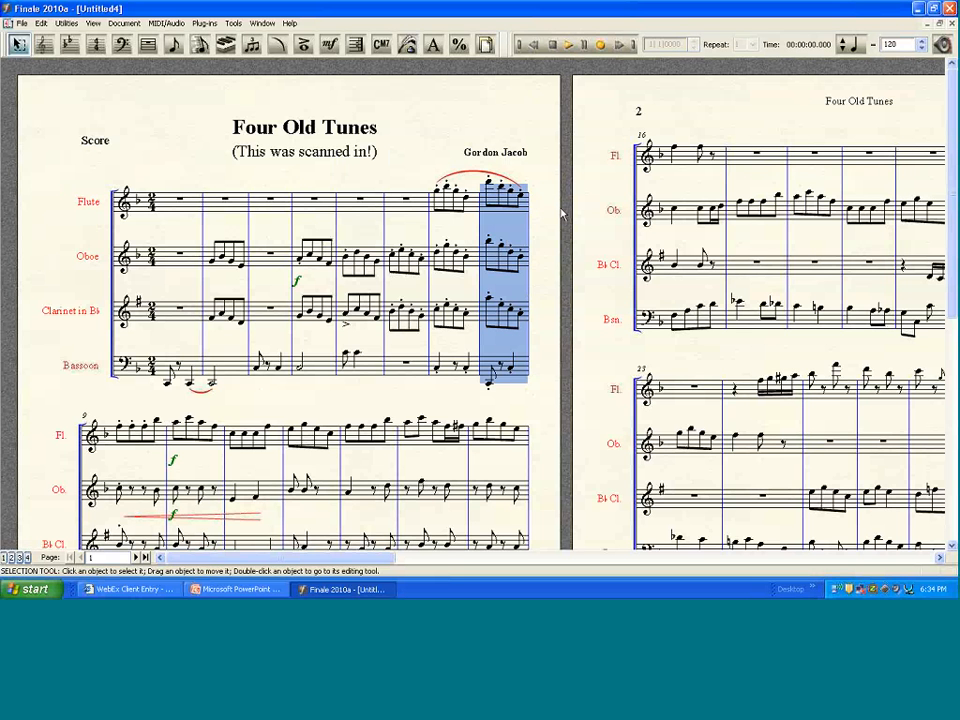
key(Down)
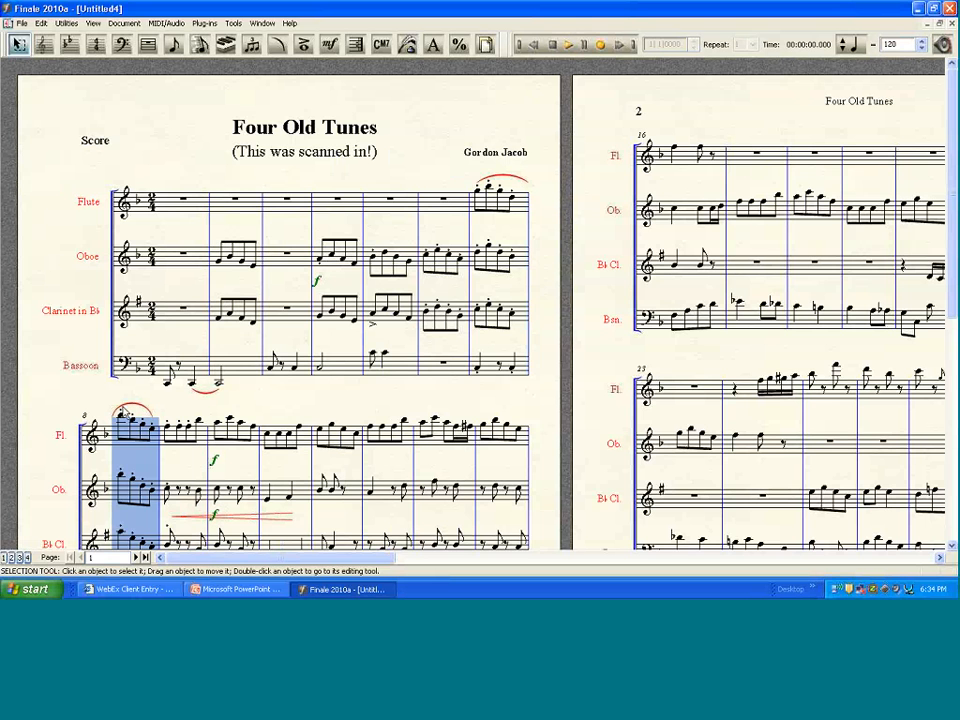
Step: Select measures 8 through 11 across all staves, move them up a system, and return them to the lower system
drag(114, 408, 309, 458)
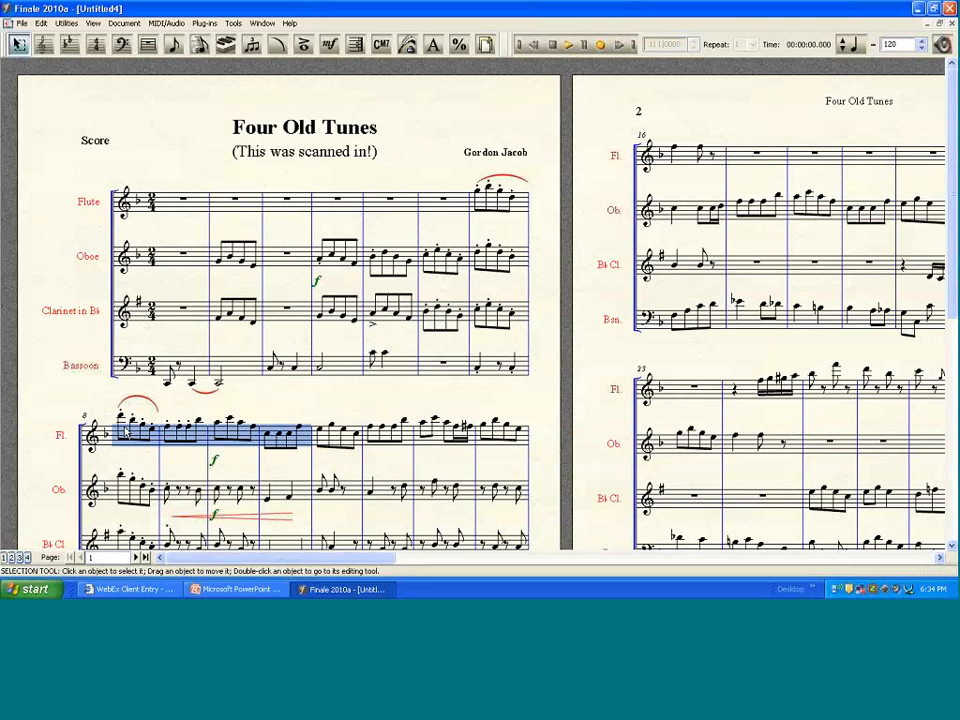
drag(126, 432, 140, 441)
double_click(139, 442)
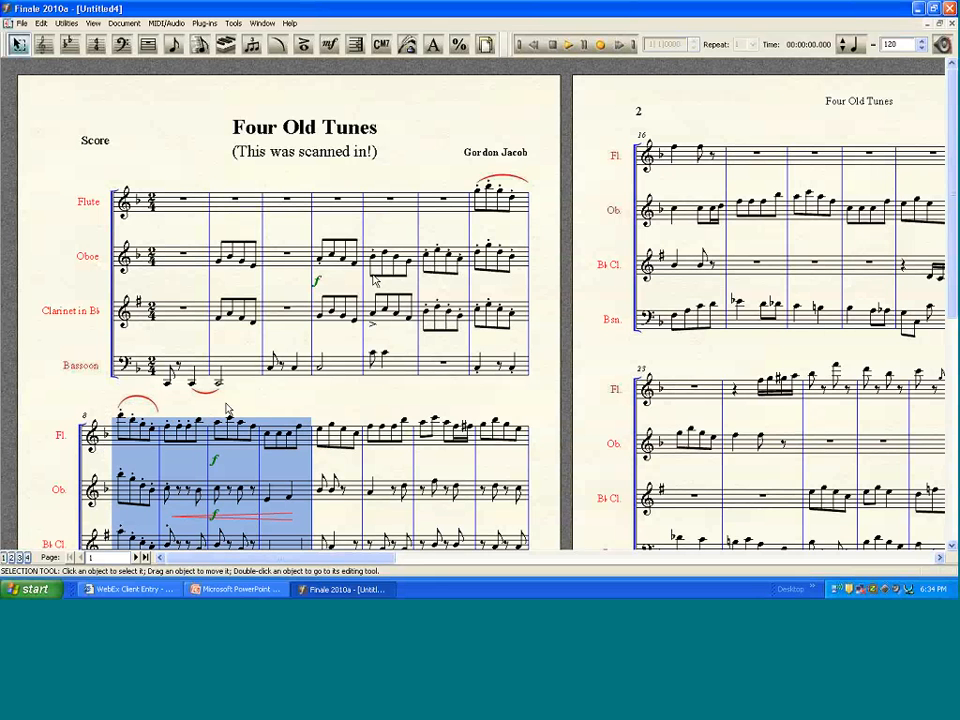
key(Up)
key(Down)
Step: Move the score's final measure, 66, from page 6 up to the last system on page 5
click(785, 562)
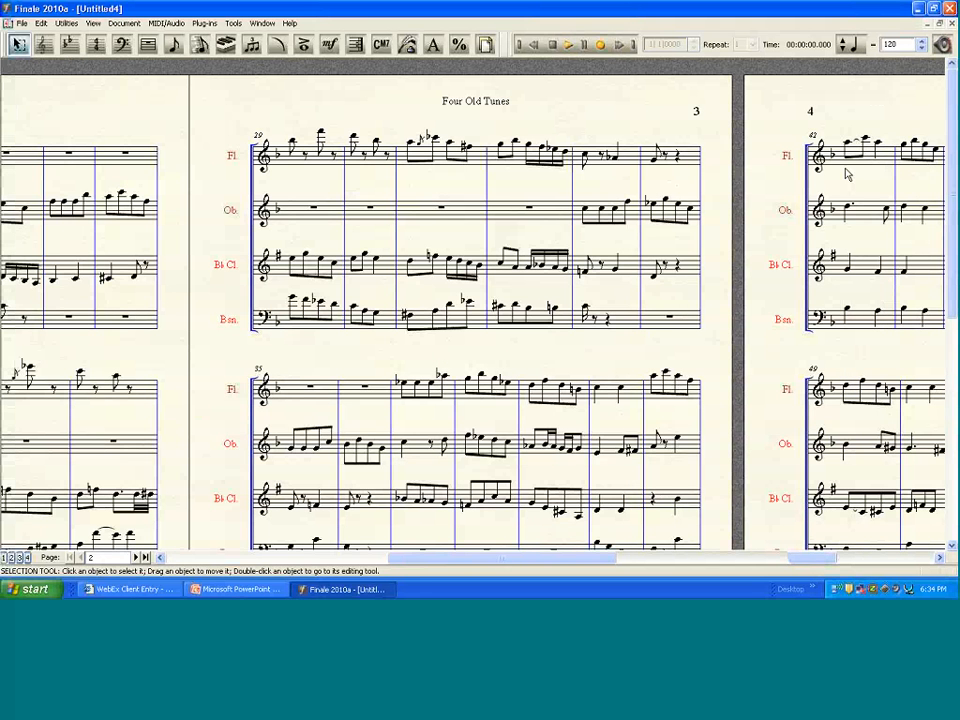
click(836, 390)
key(Delete)
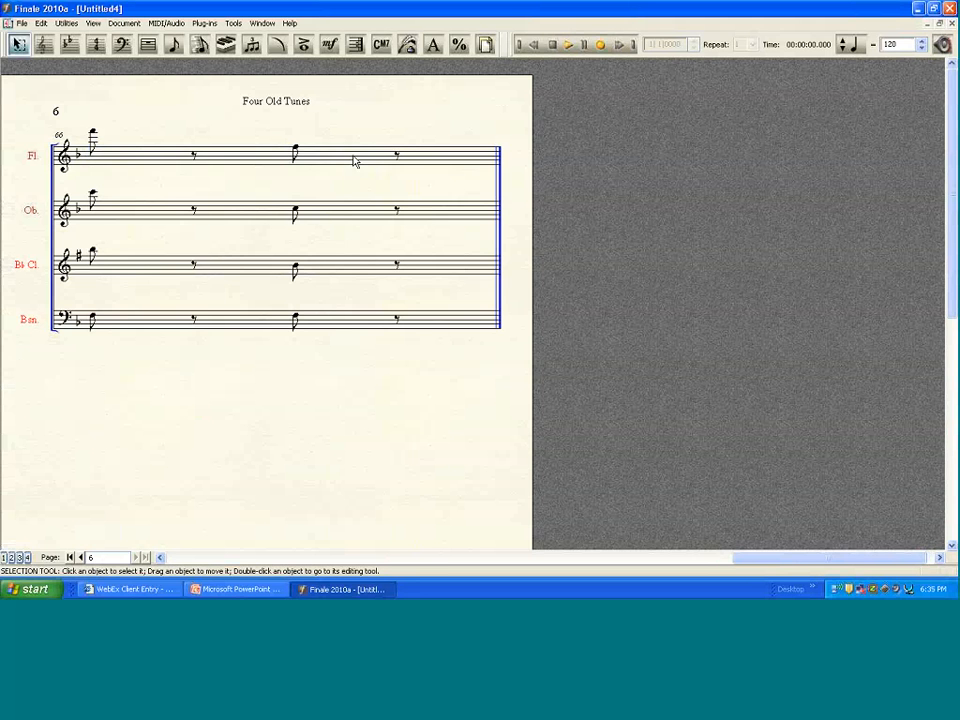
click(355, 161)
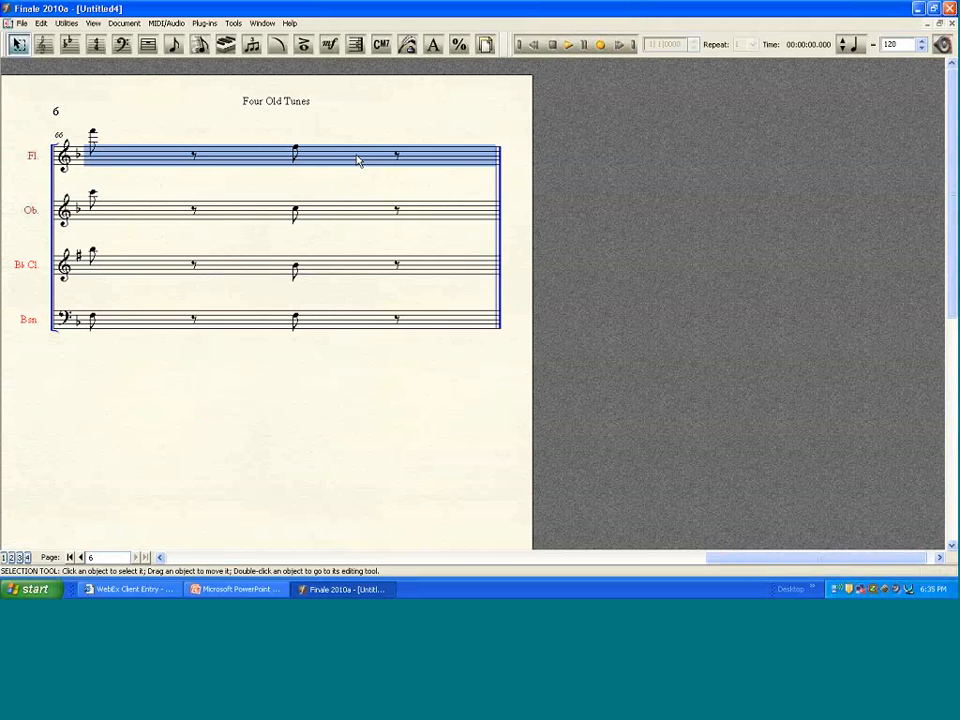
key(Left)
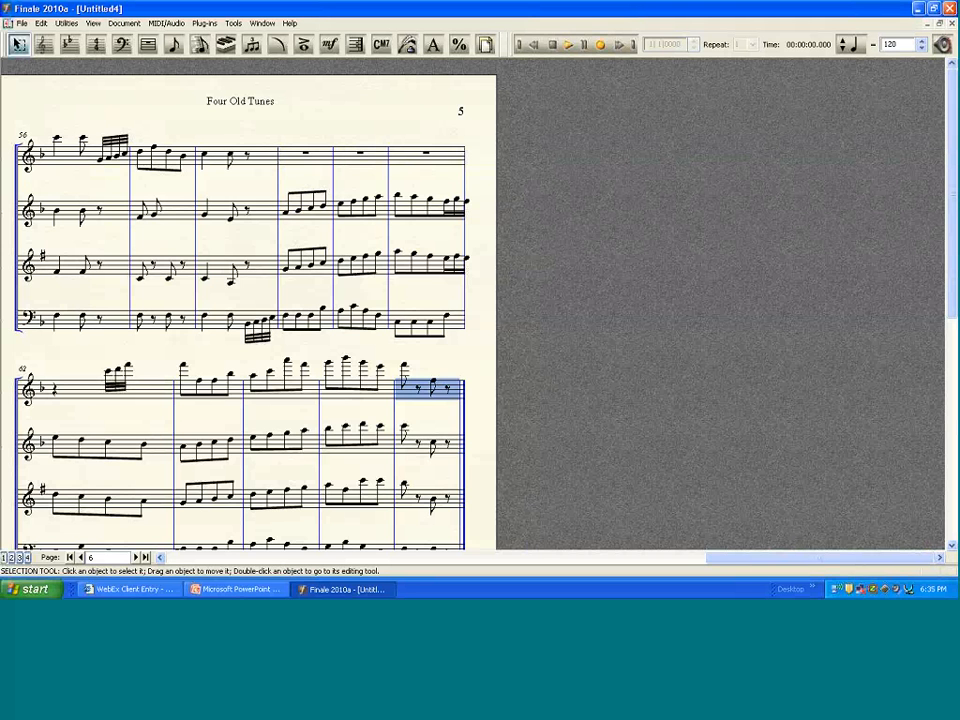
Step: Consult the tips slide in PowerPoint and return to page 1 of the Finale score
click(232, 589)
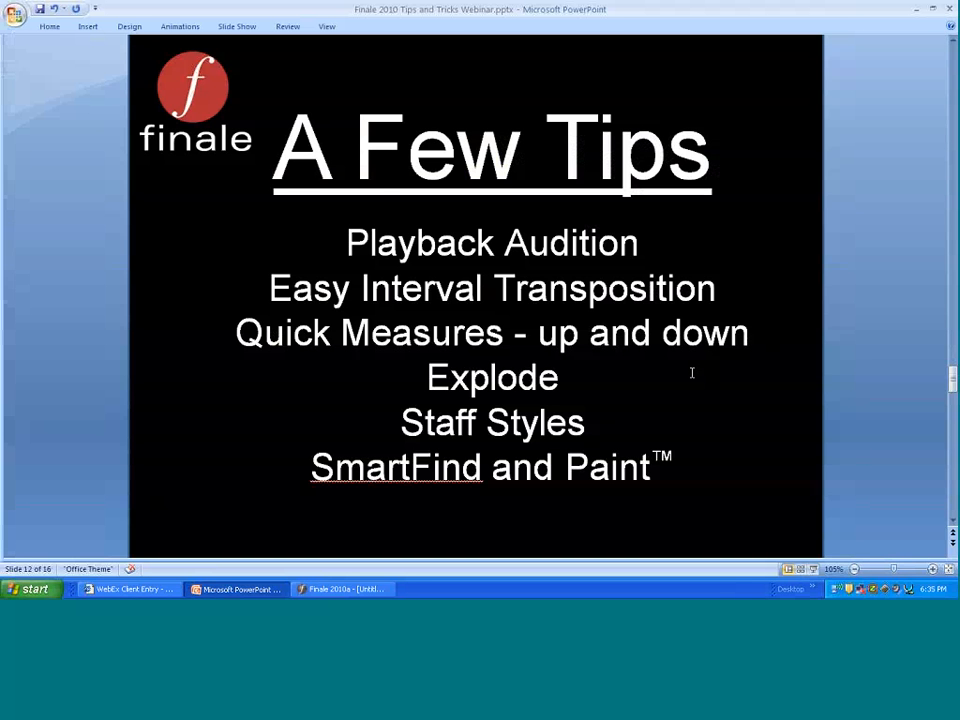
click(353, 590)
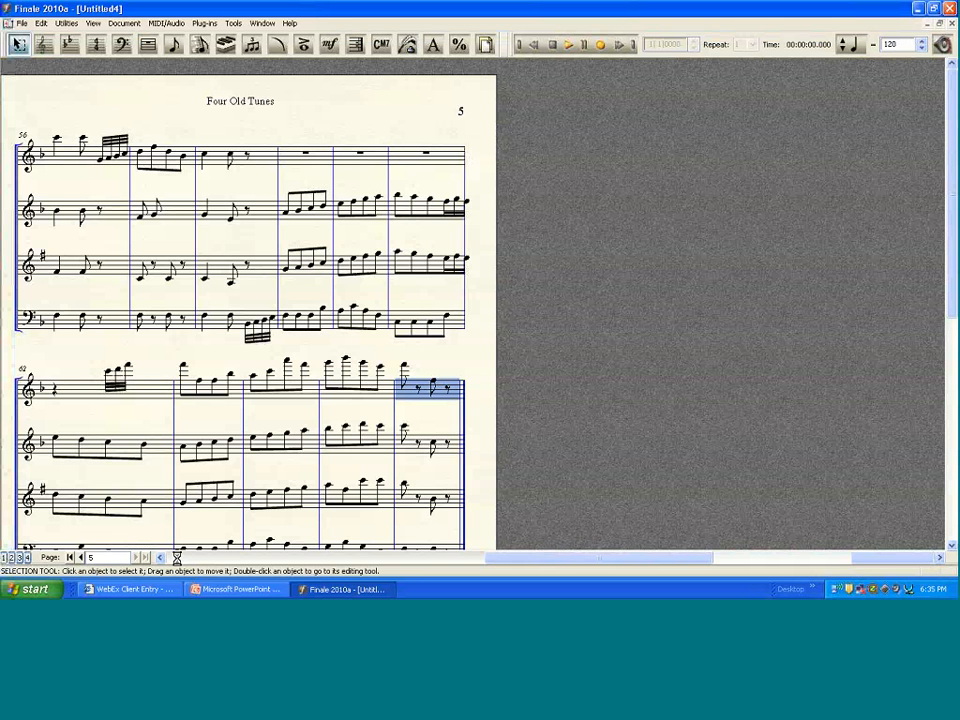
click(177, 558)
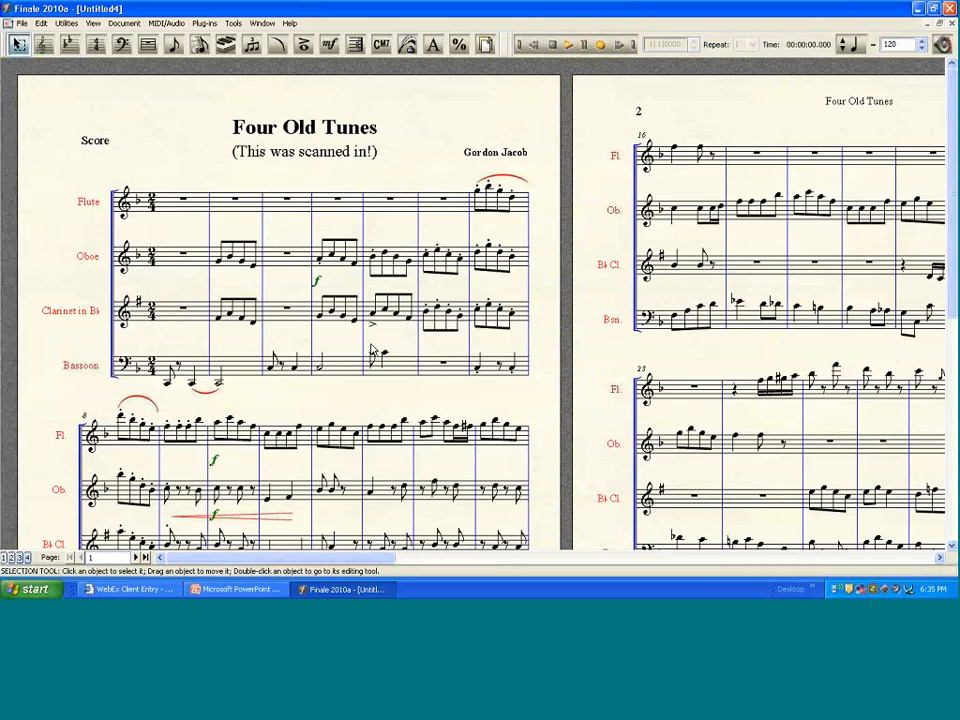
Step: Select the entire score and use Fit Measures to lock the layout at 4 measures per system
key(ctrl+a)
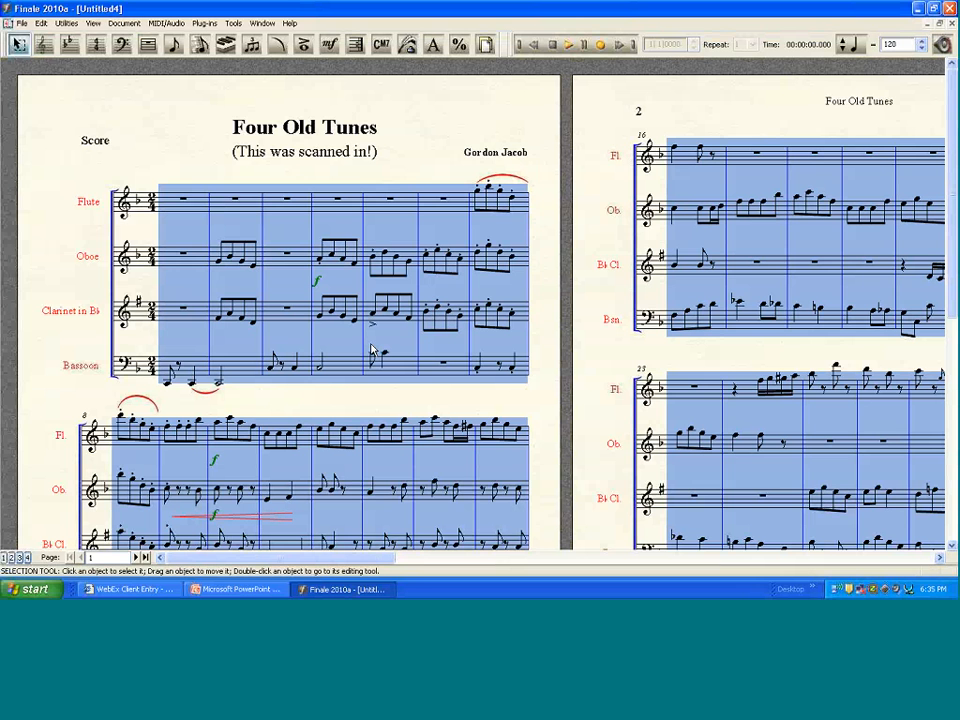
click(66, 23)
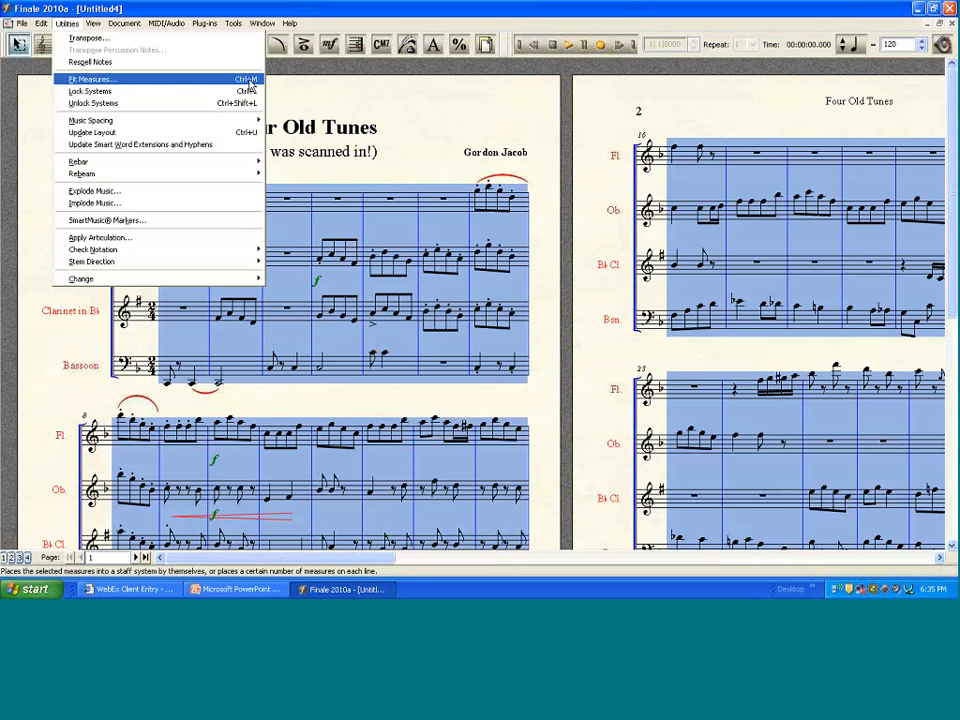
click(249, 81)
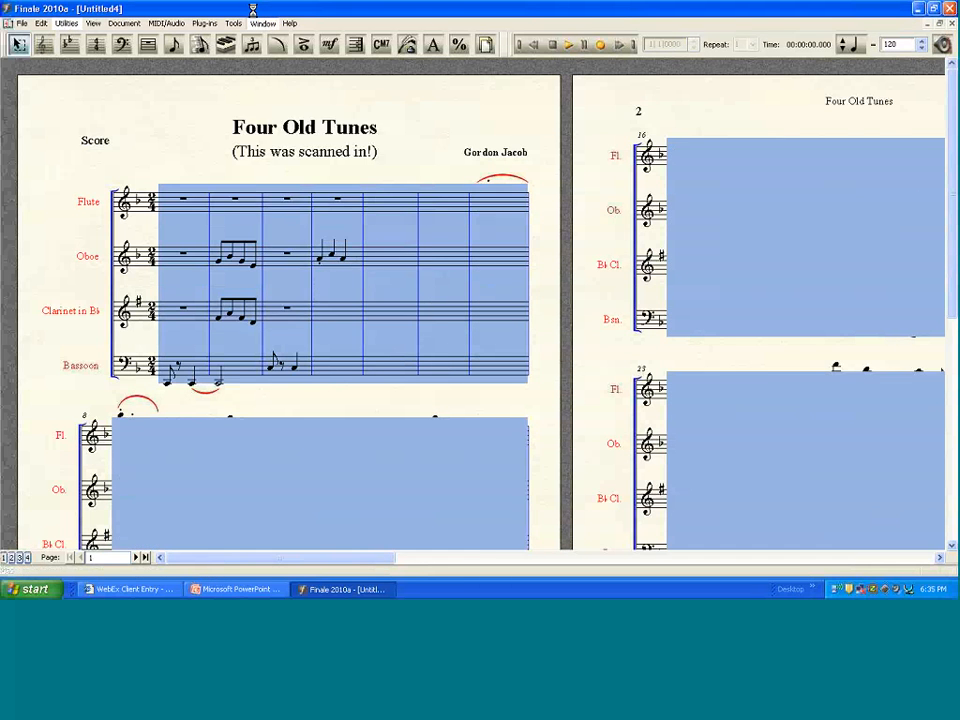
click(256, 19)
click(244, 6)
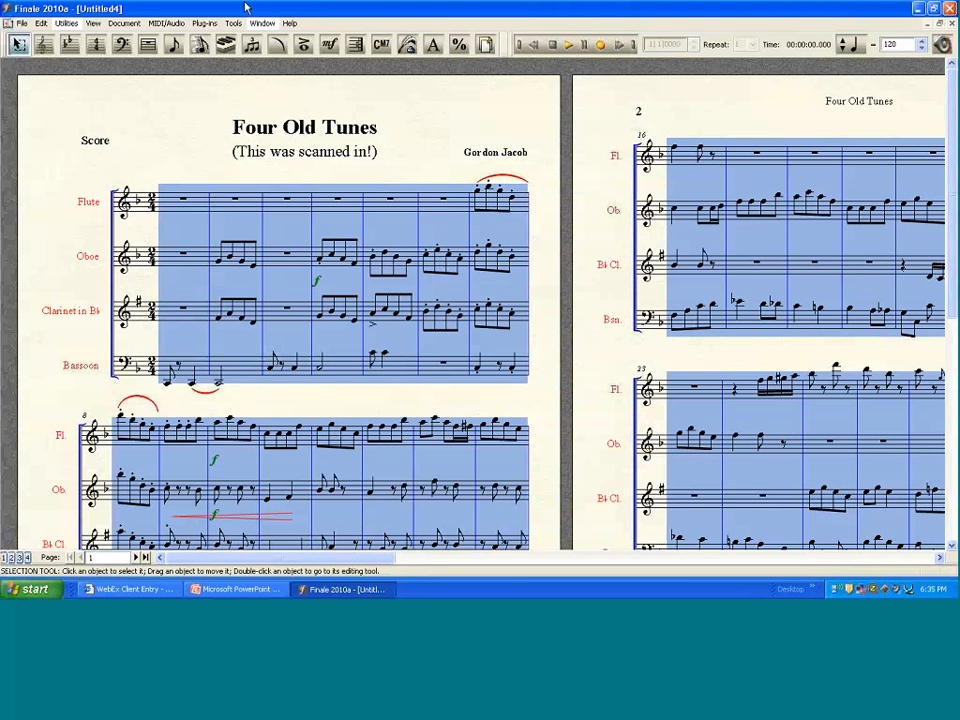
key(ctrl+m)
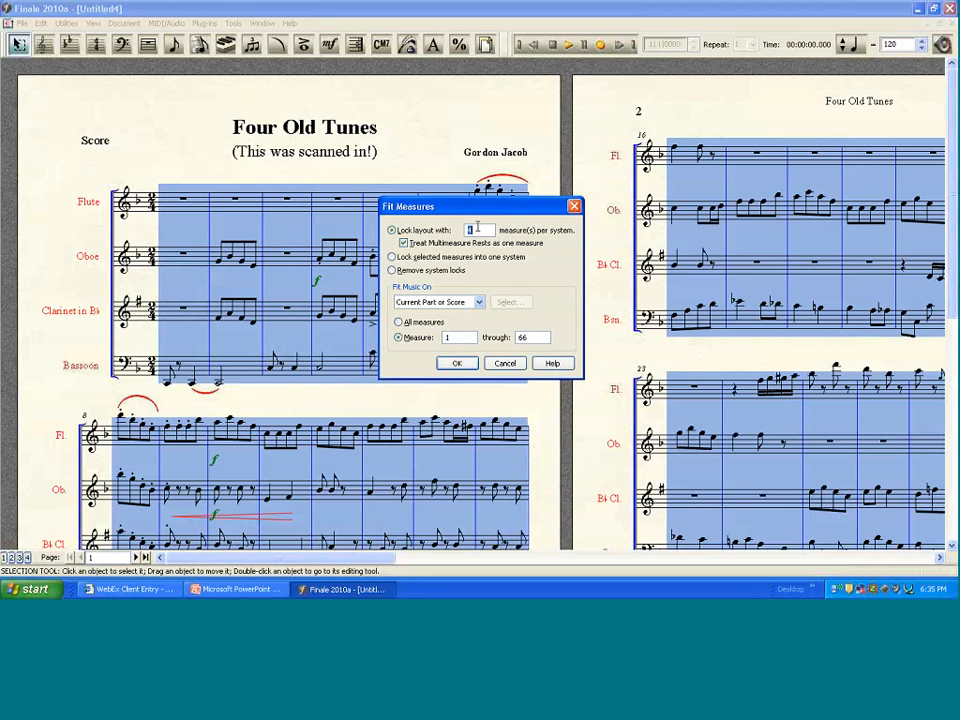
click(466, 366)
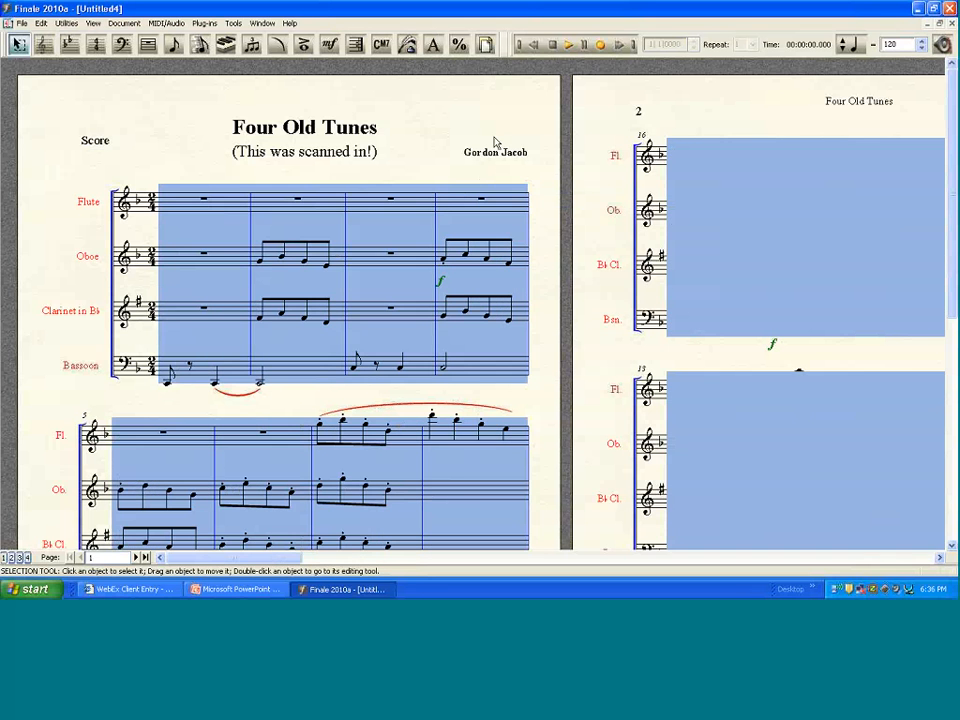
click(519, 165)
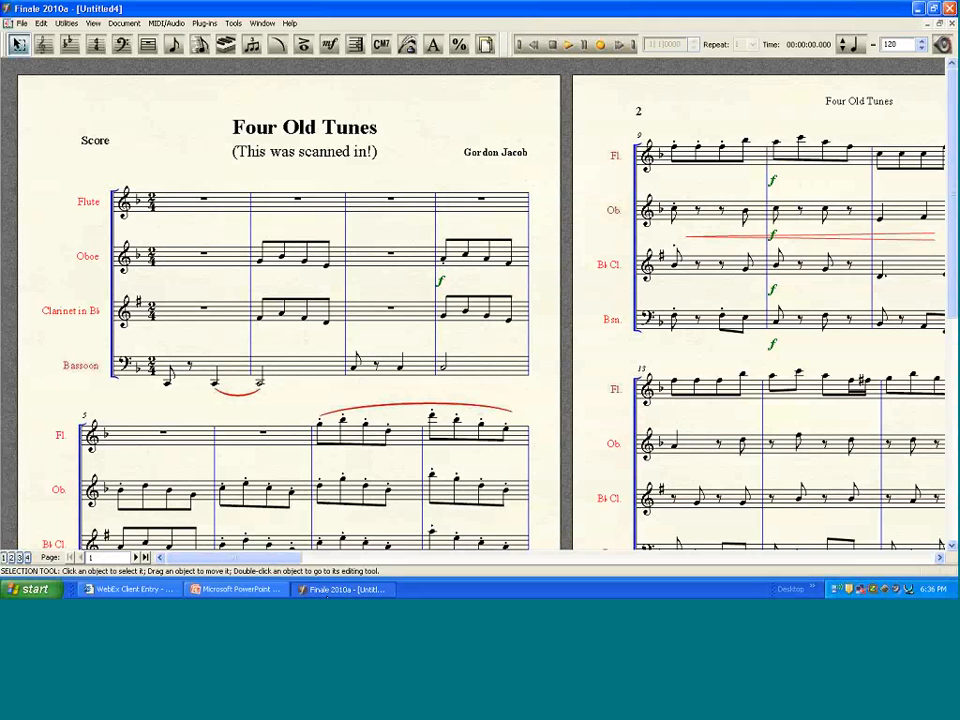
Step: Review the Explode entry on the PowerPoint tips slide and return to the Finale score
click(240, 589)
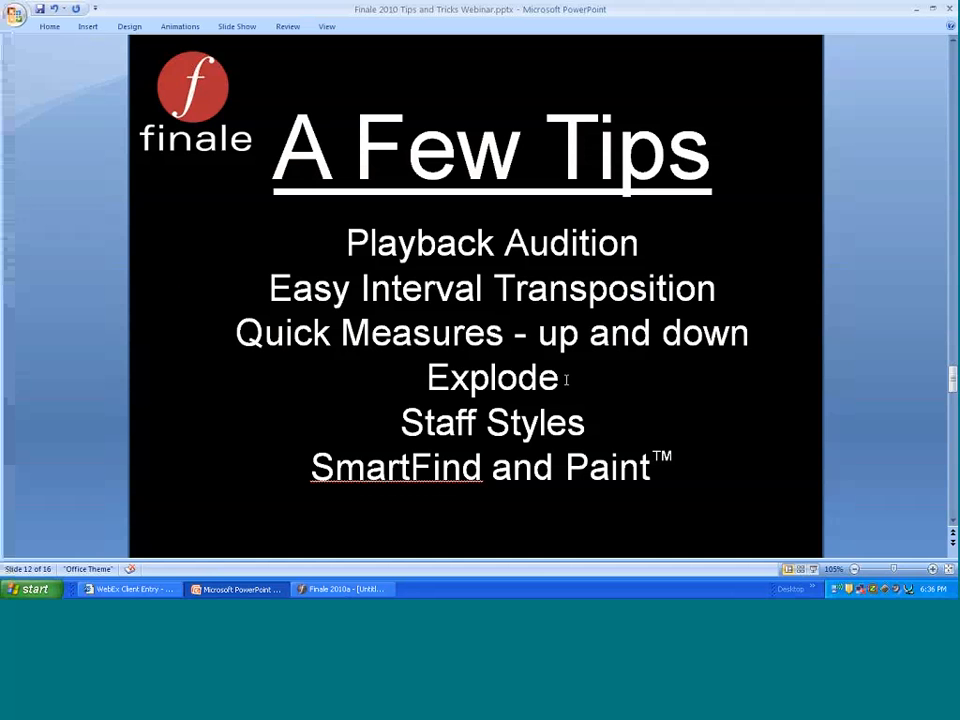
click(565, 379)
drag(565, 379, 432, 395)
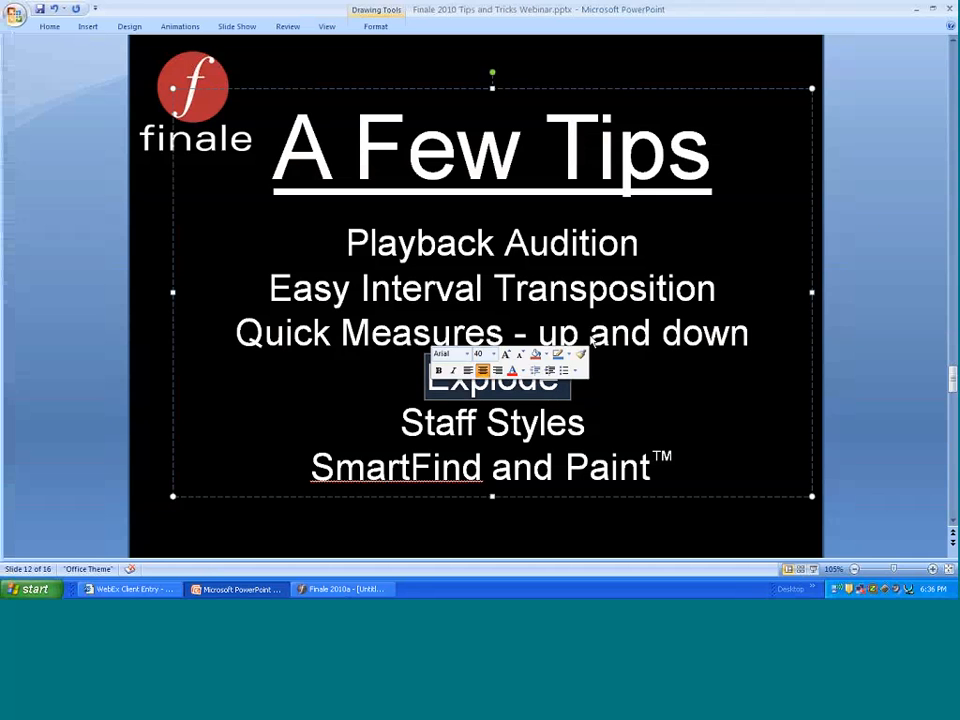
click(885, 233)
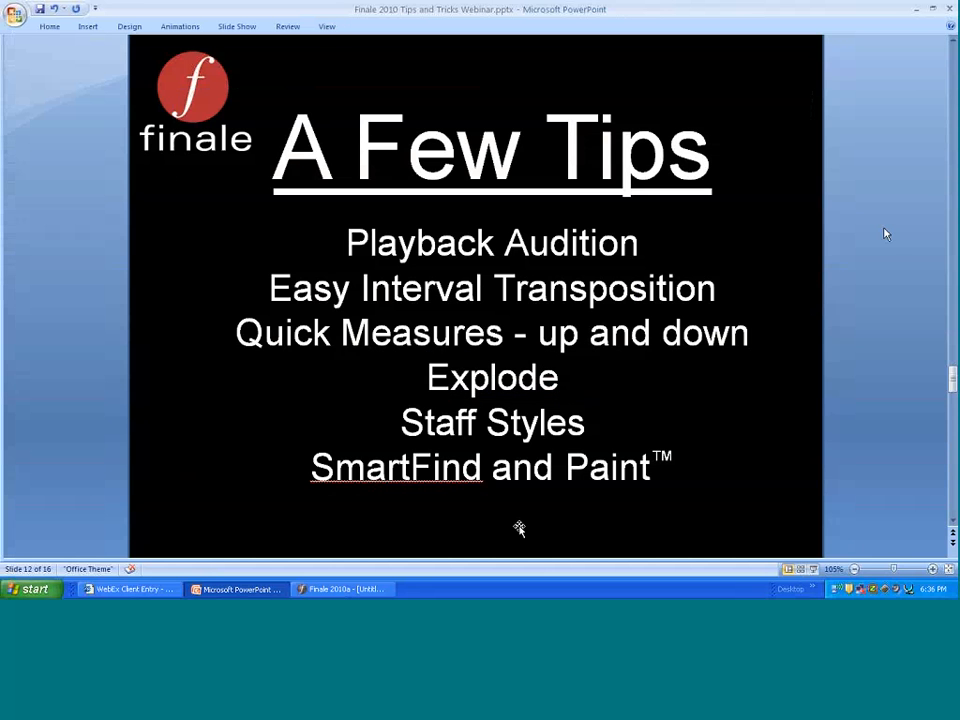
click(372, 591)
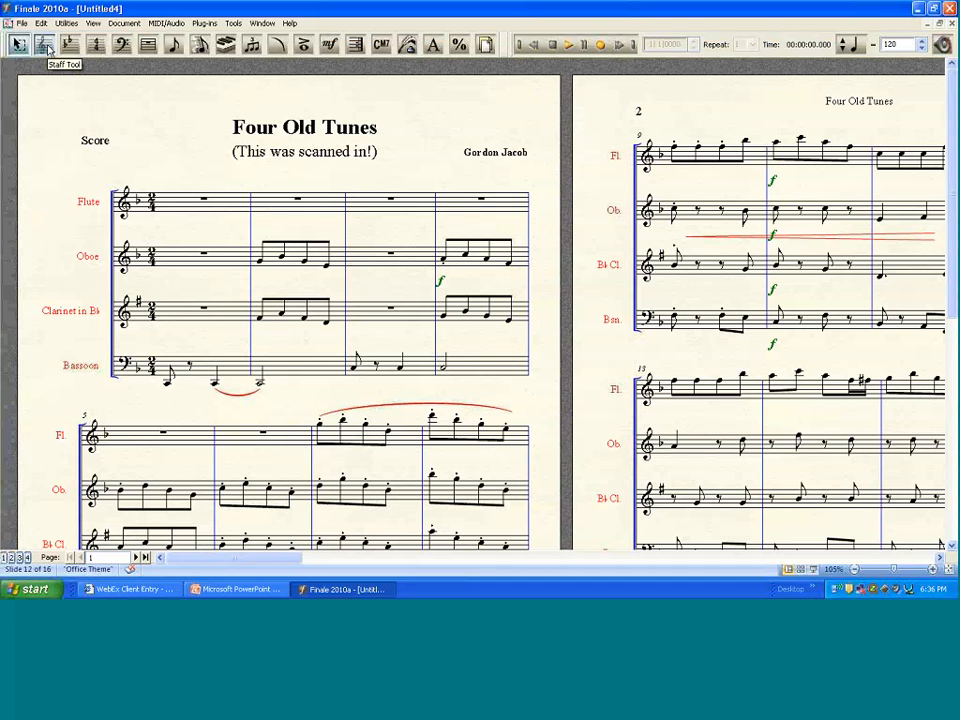
click(46, 46)
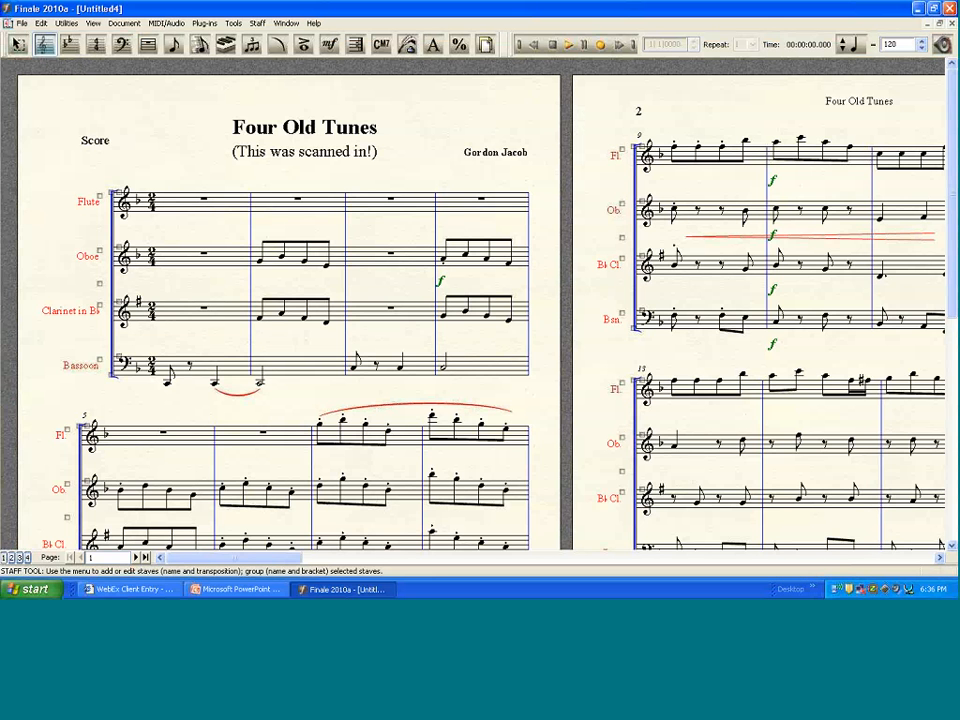
click(18, 45)
drag(182, 233, 309, 281)
right_click(316, 263)
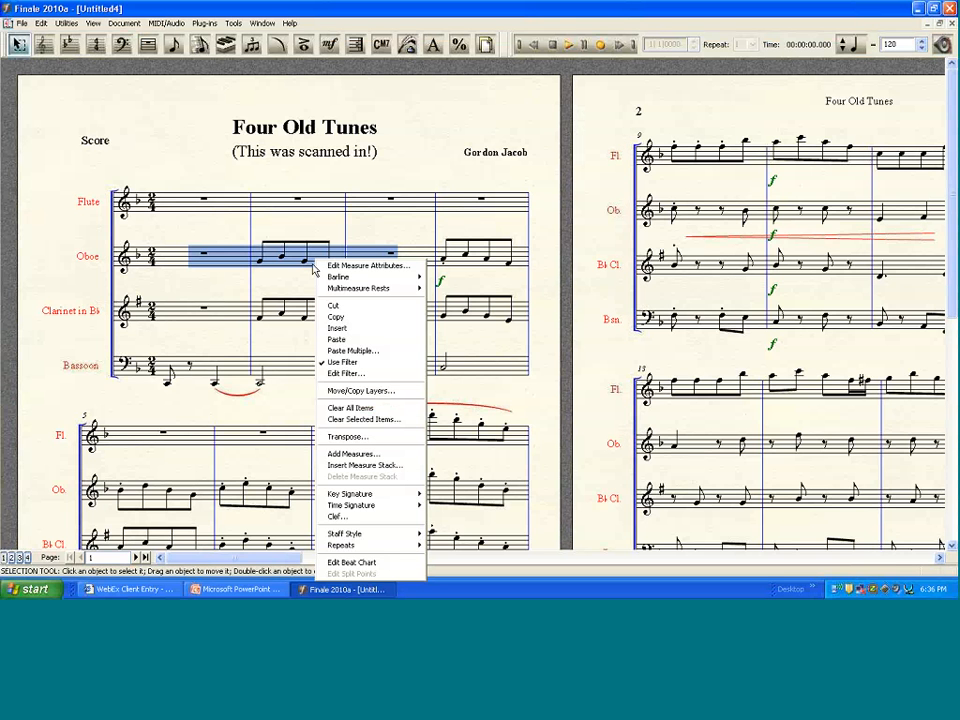
mouse_move(407, 536)
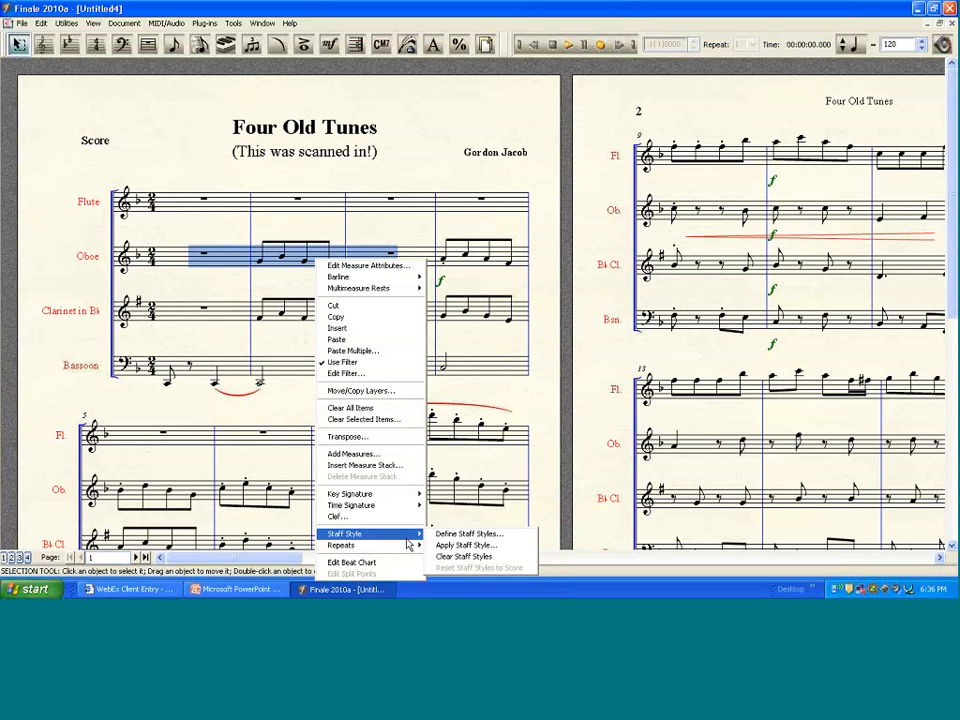
click(284, 405)
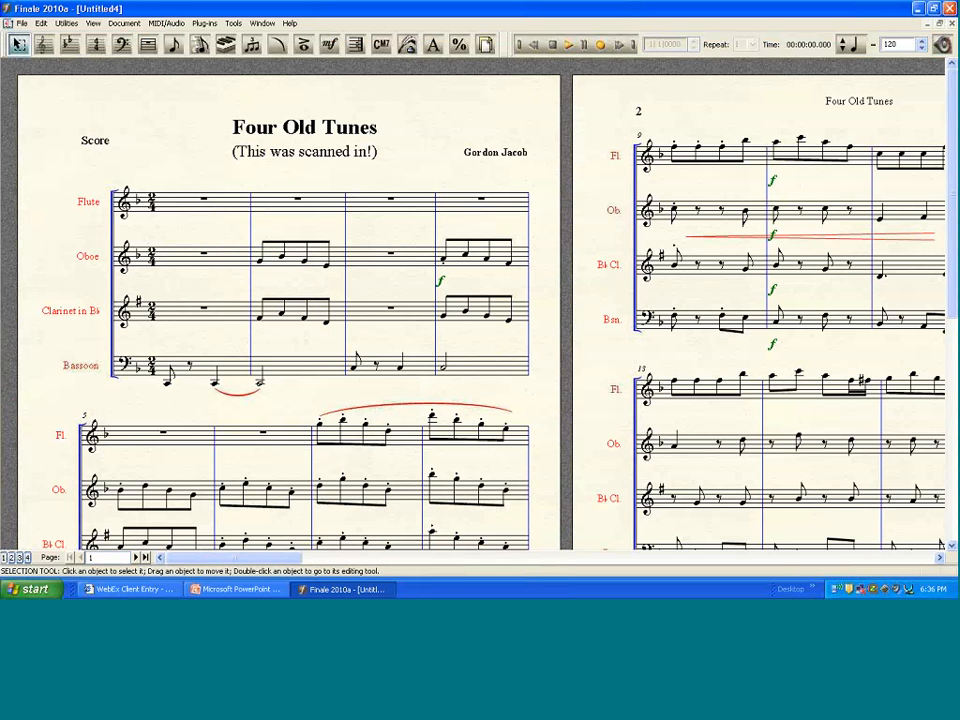
Step: Using the Staff Tool, apply the Stemless Notes staff style to the Oboe staff from measure 1 into measure 3
click(45, 45)
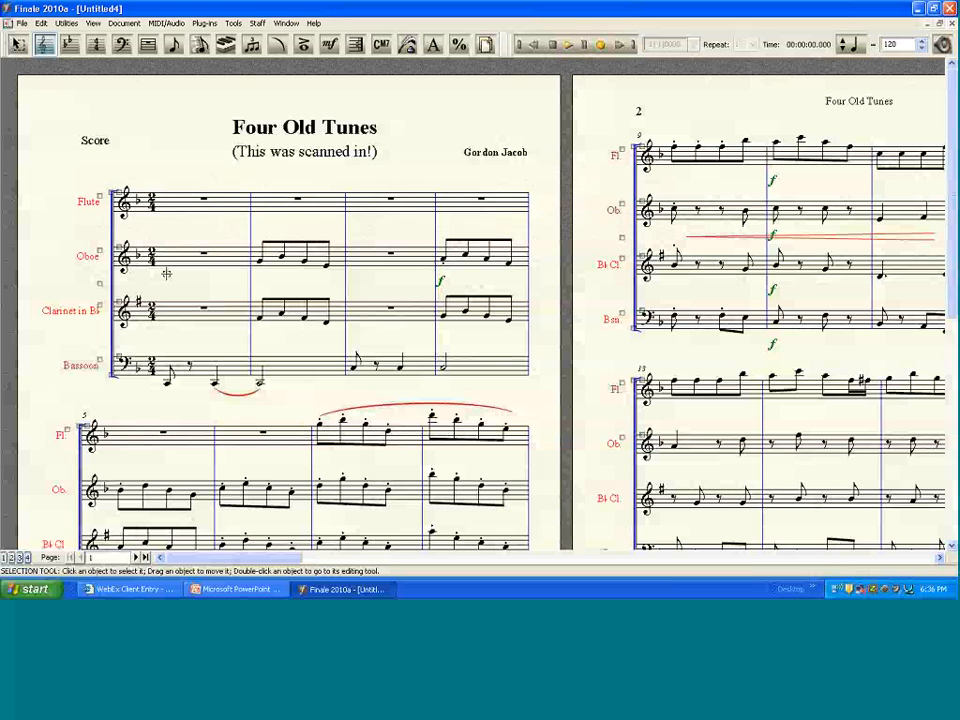
drag(376, 276, 365, 262)
right_click(359, 257)
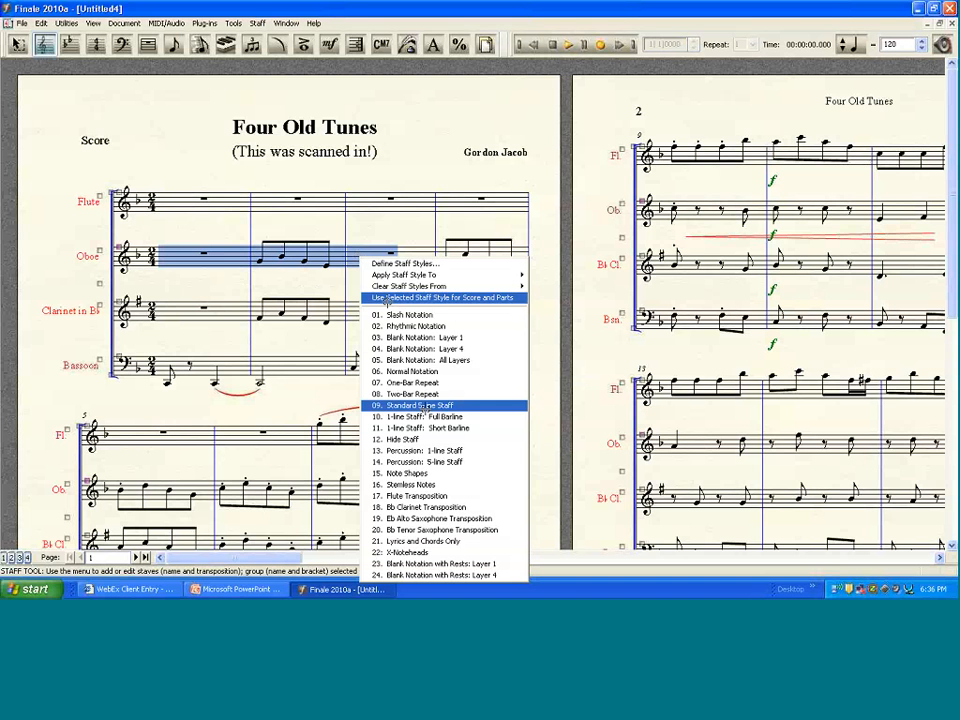
click(445, 485)
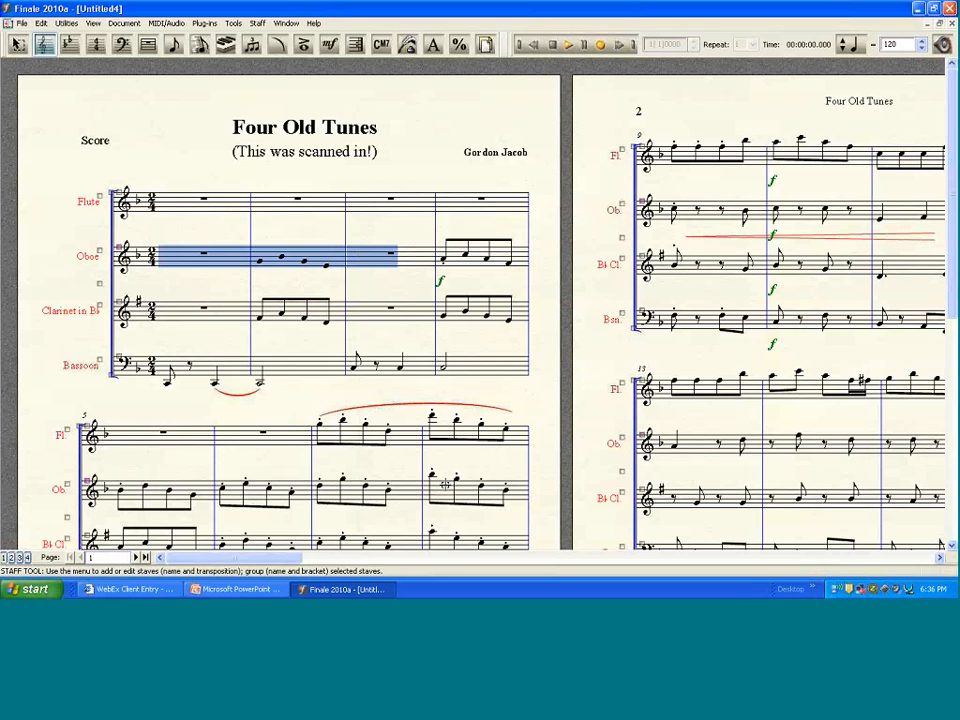
Step: Review the available staff styles for a selected region of all four staves starting at measure 9
drag(671, 129, 797, 340)
right_click(730, 151)
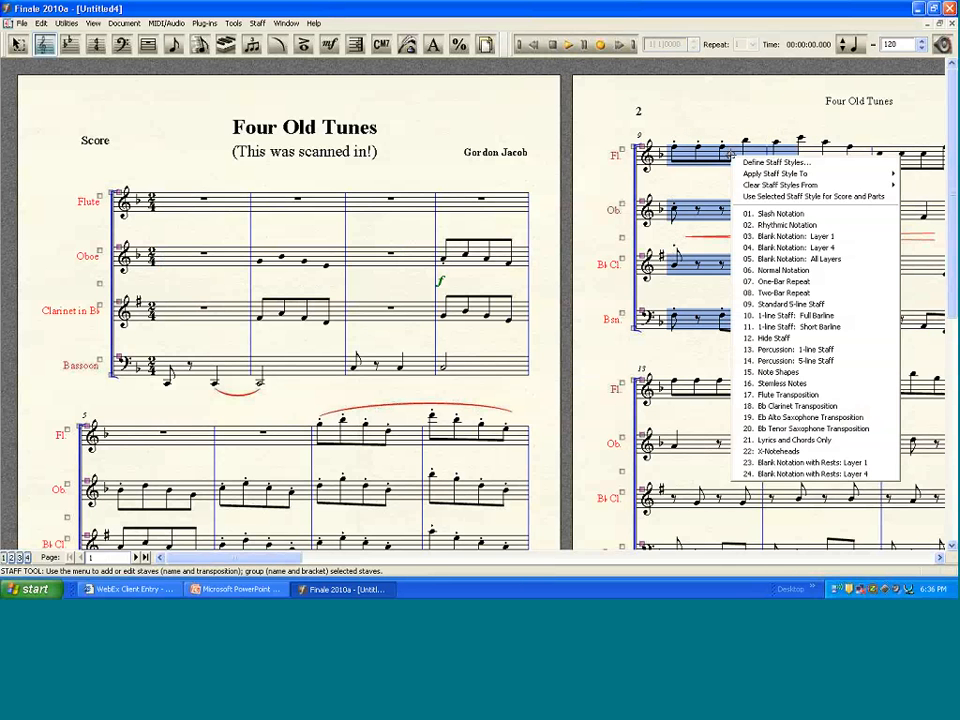
click(771, 327)
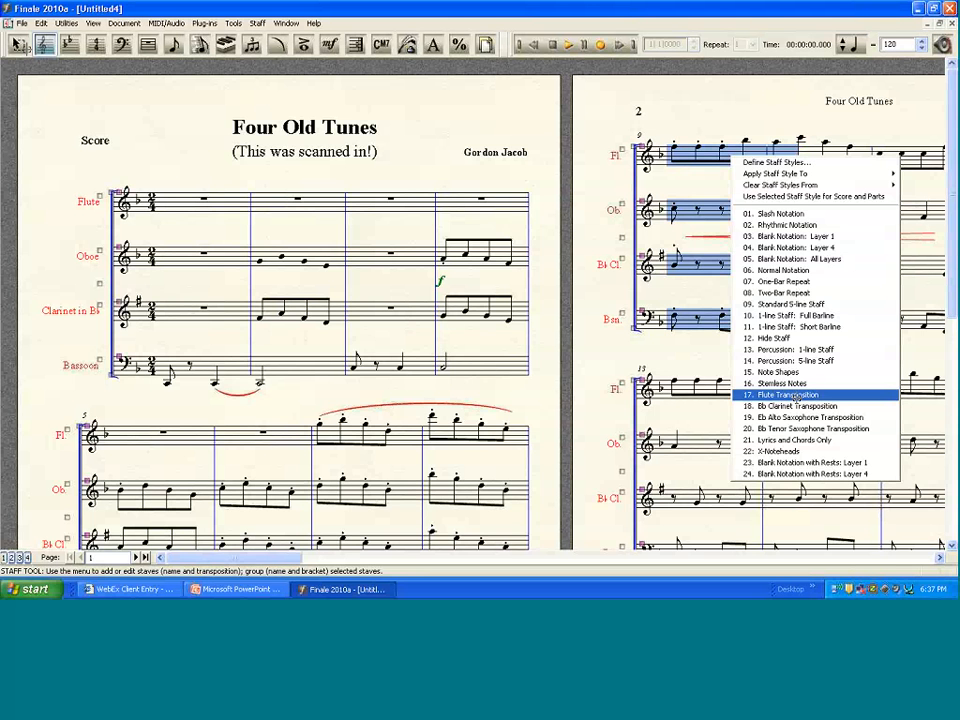
click(176, 186)
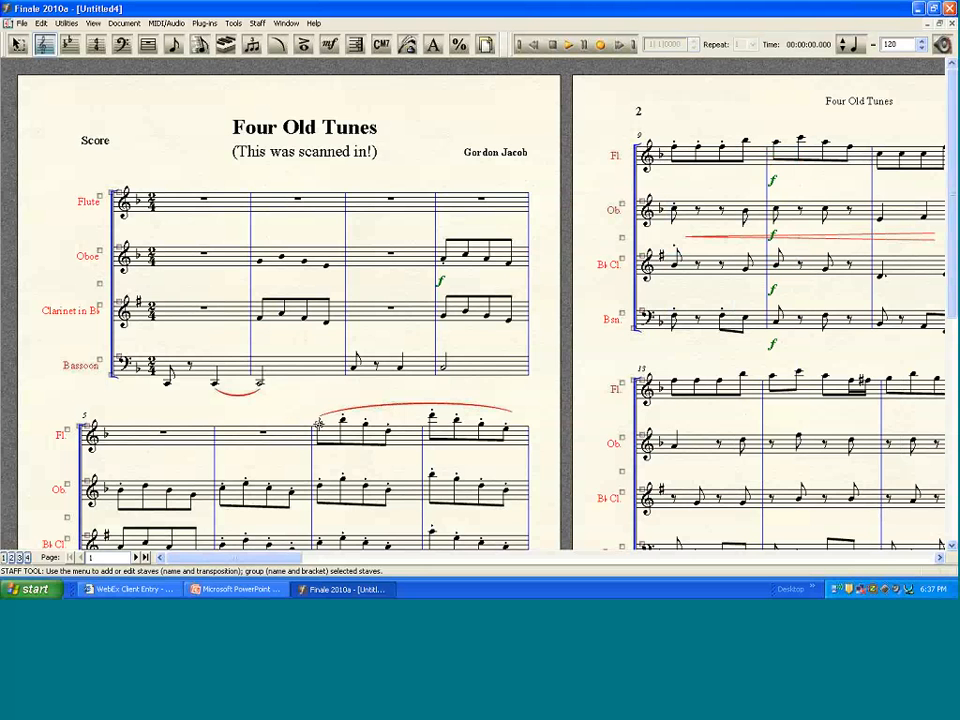
Step: Apply the Bb Clarinet Transposition staff style to measures 7 and 8 of the Flute staff
drag(318, 422, 514, 439)
right_click(505, 435)
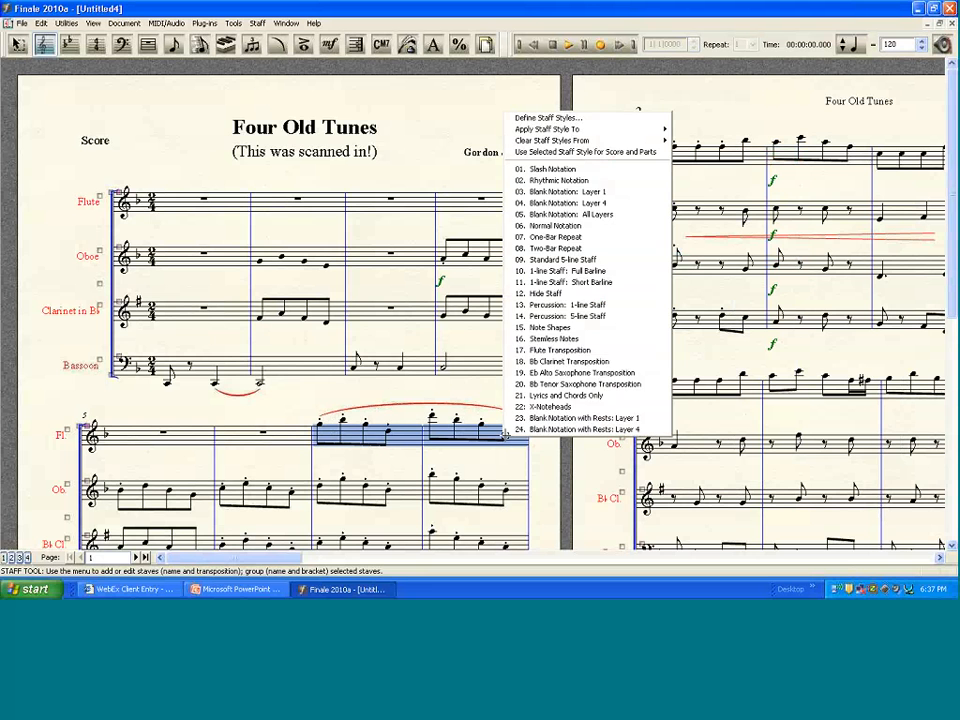
click(540, 362)
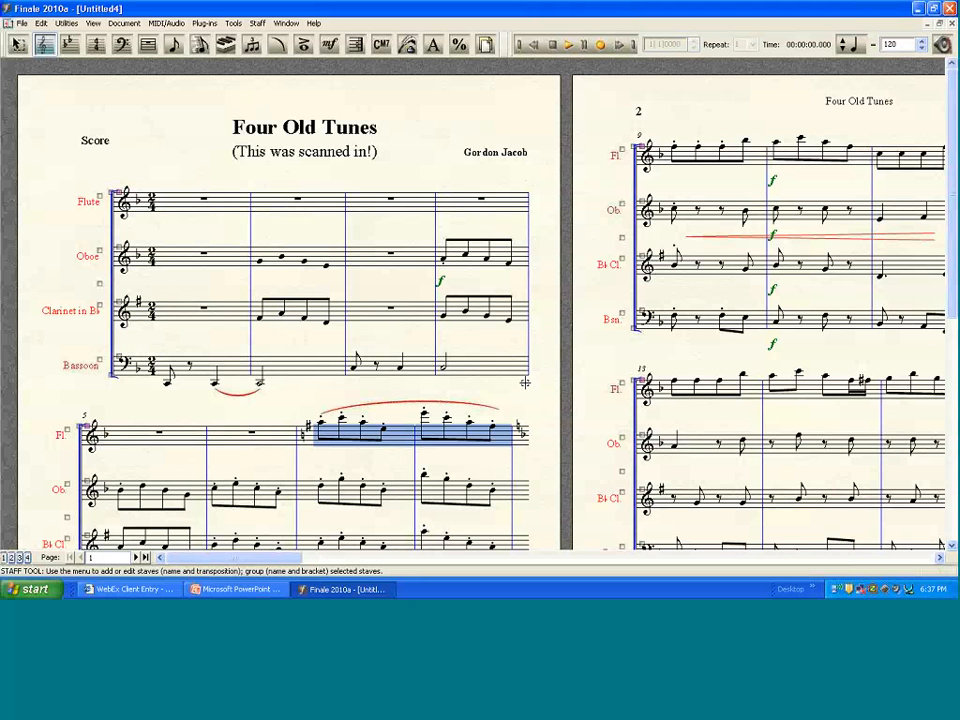
Step: Apply the Eb Alto Saxophone Transposition style to Flute measures 7 and 8, replacing the conflicting staff style
right_click(437, 433)
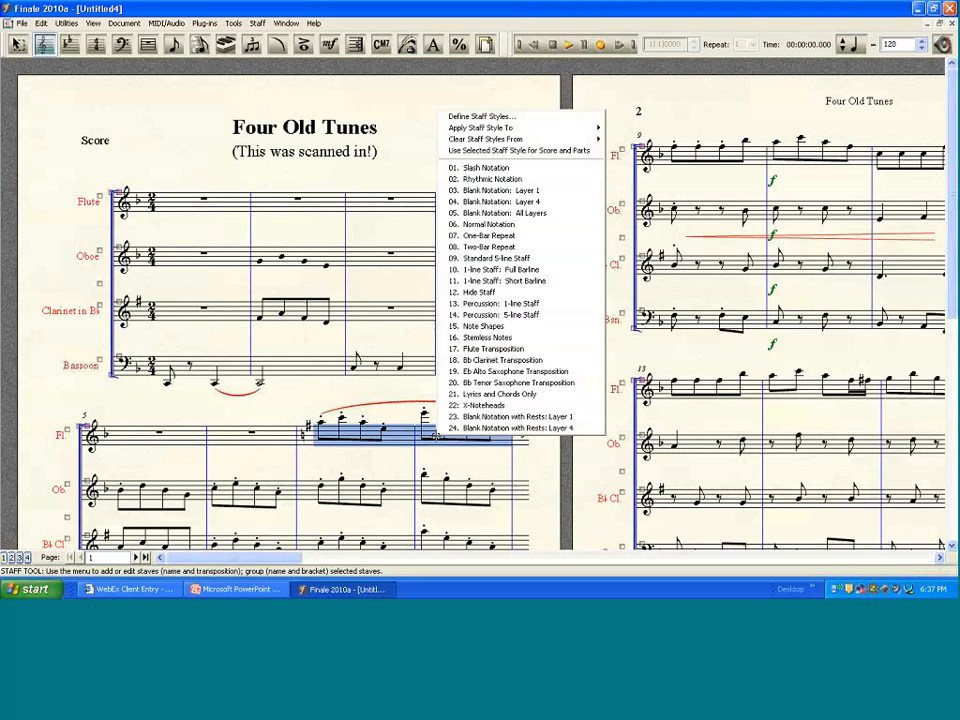
click(497, 372)
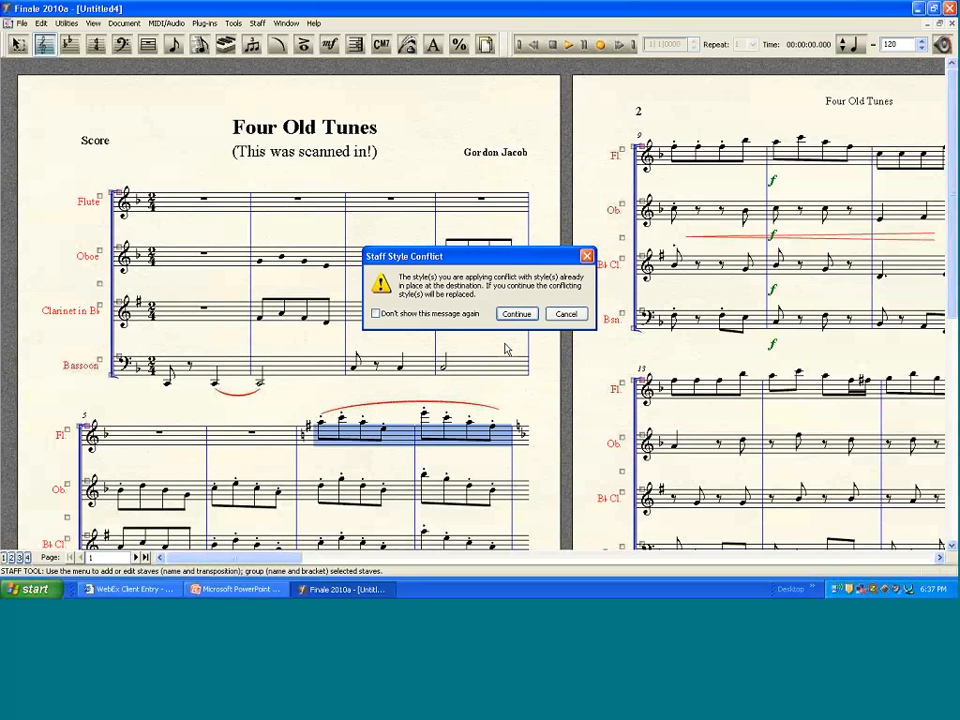
click(516, 314)
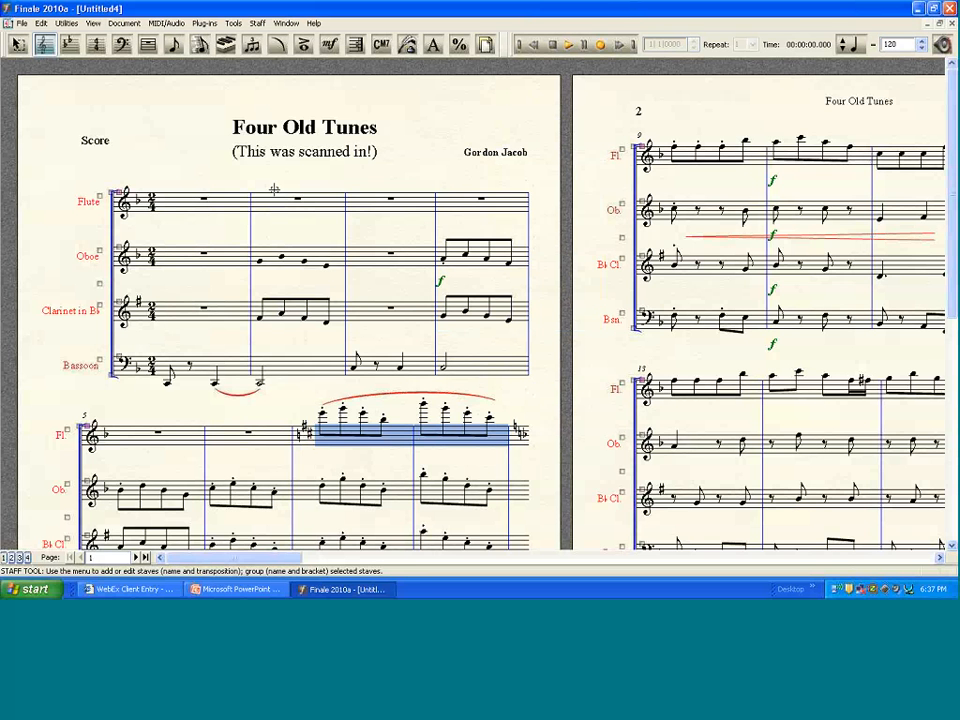
Step: Select the entire Flute staff and apply the Slash Notation staff style to it
click(600, 156)
right_click(730, 153)
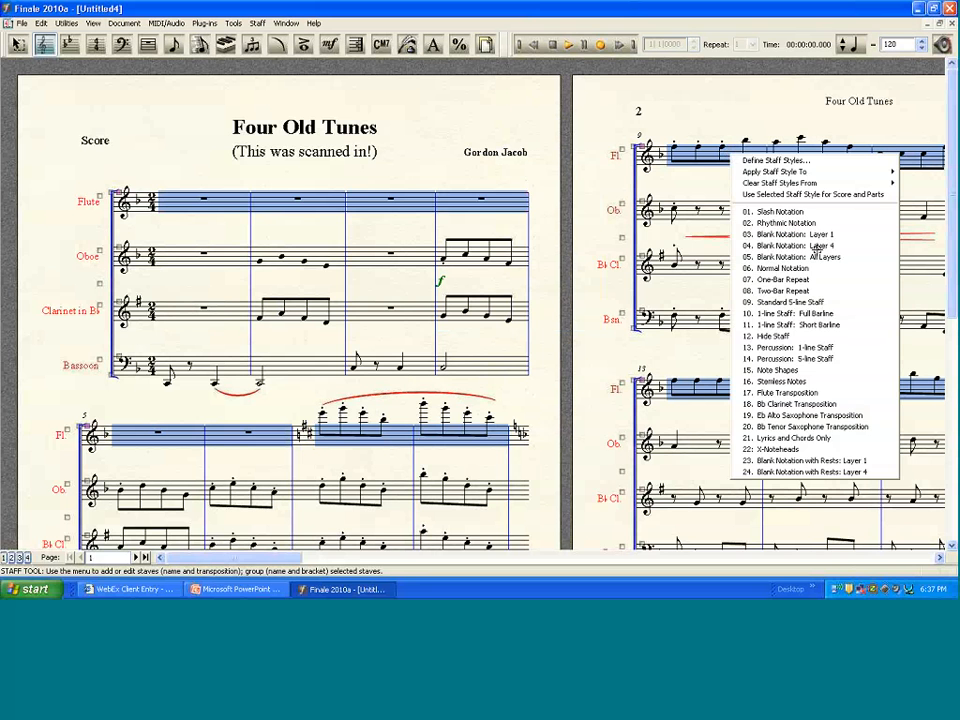
click(775, 212)
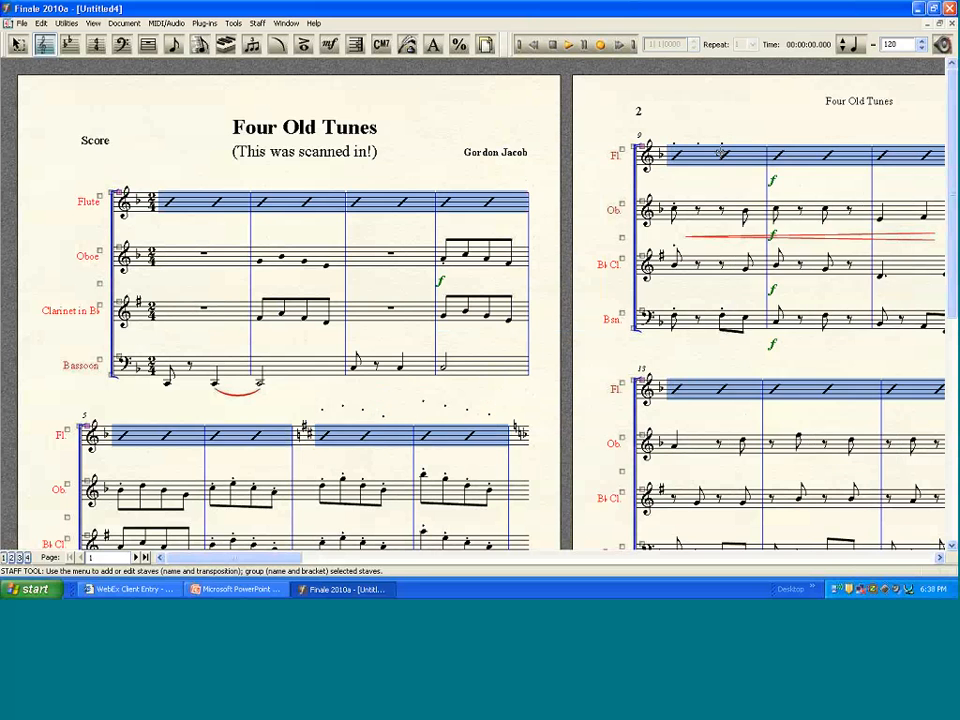
Step: Apply the Rhythmic Notation staff style to the entire Flute staff
right_click(719, 152)
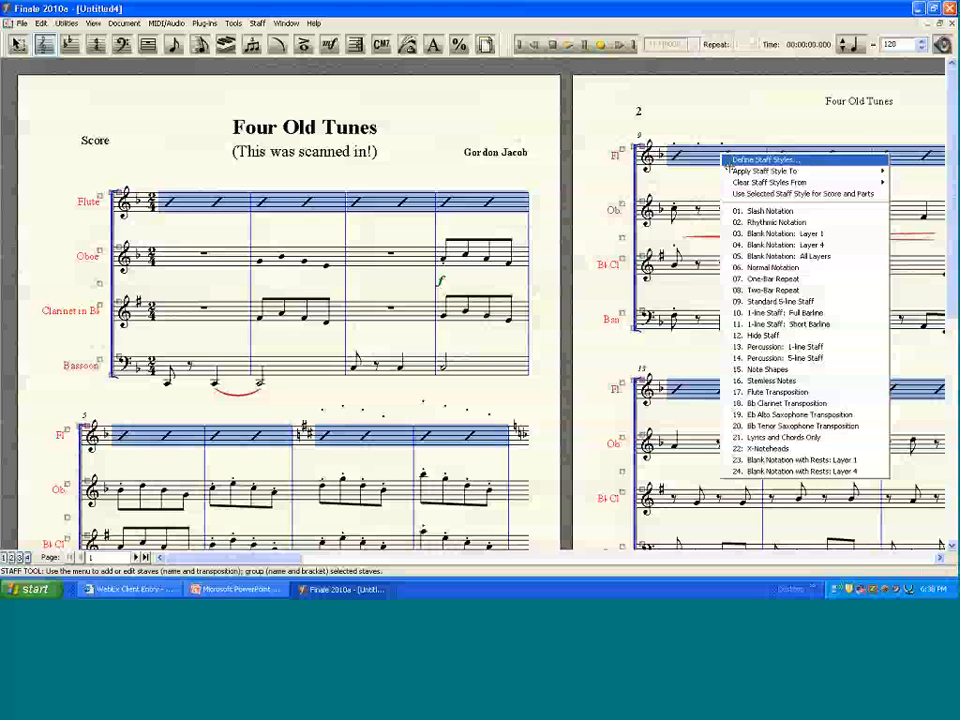
click(755, 222)
key(Return)
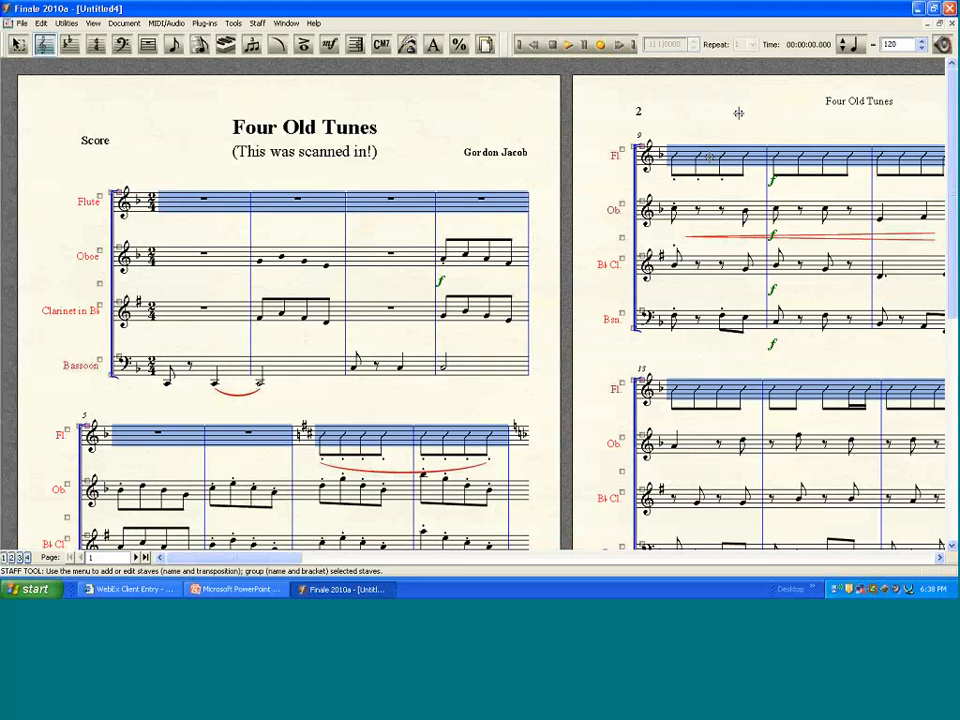
Step: Try the Hide Staff style on the entire Flute staff and undo it
right_click(715, 158)
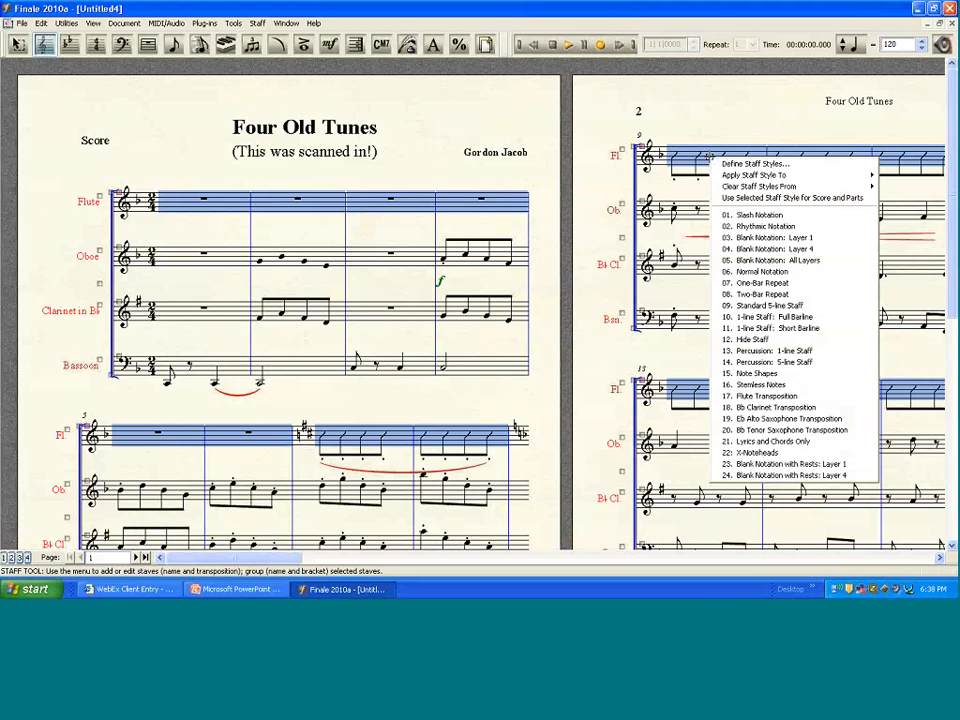
click(778, 330)
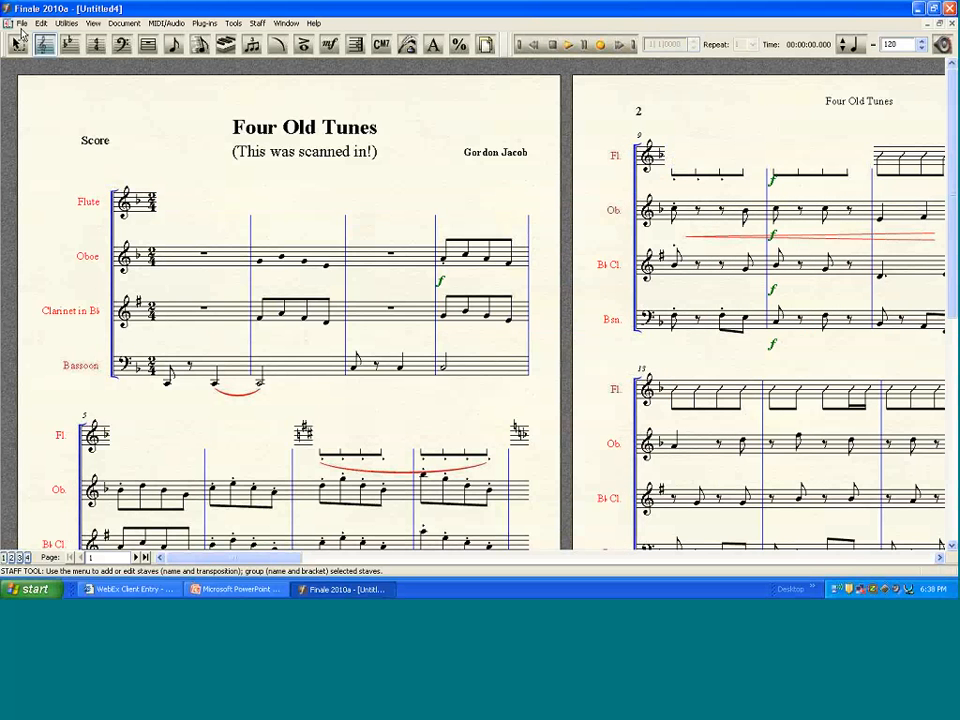
click(20, 23)
Step: Hide measures 2 and 3 of all four staves with the Hide Staff style and clear the selection
click(252, 178)
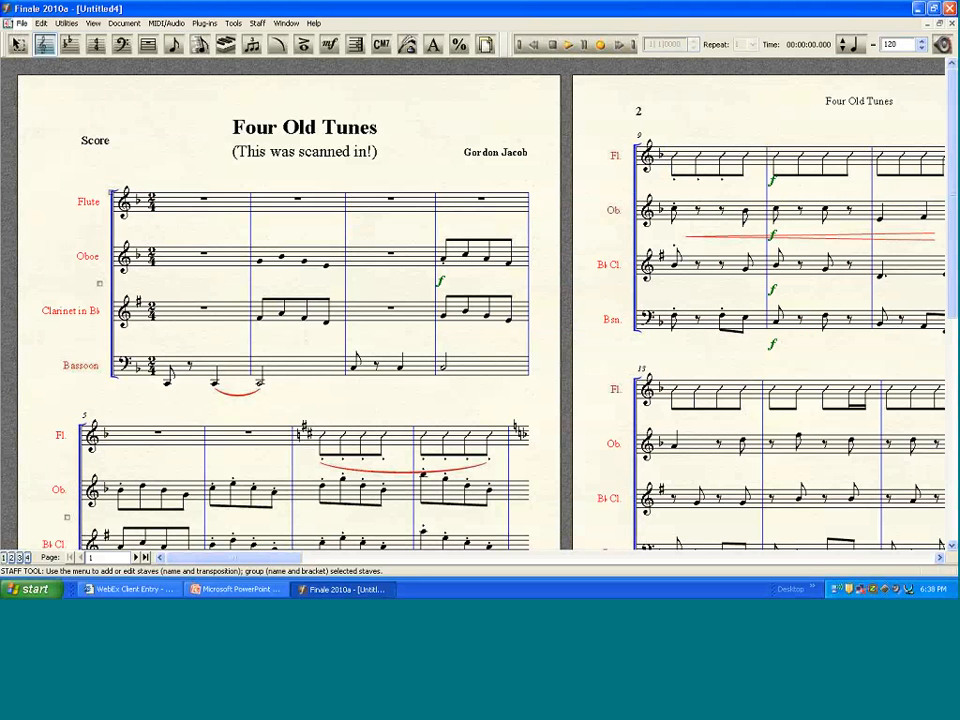
drag(252, 180, 432, 391)
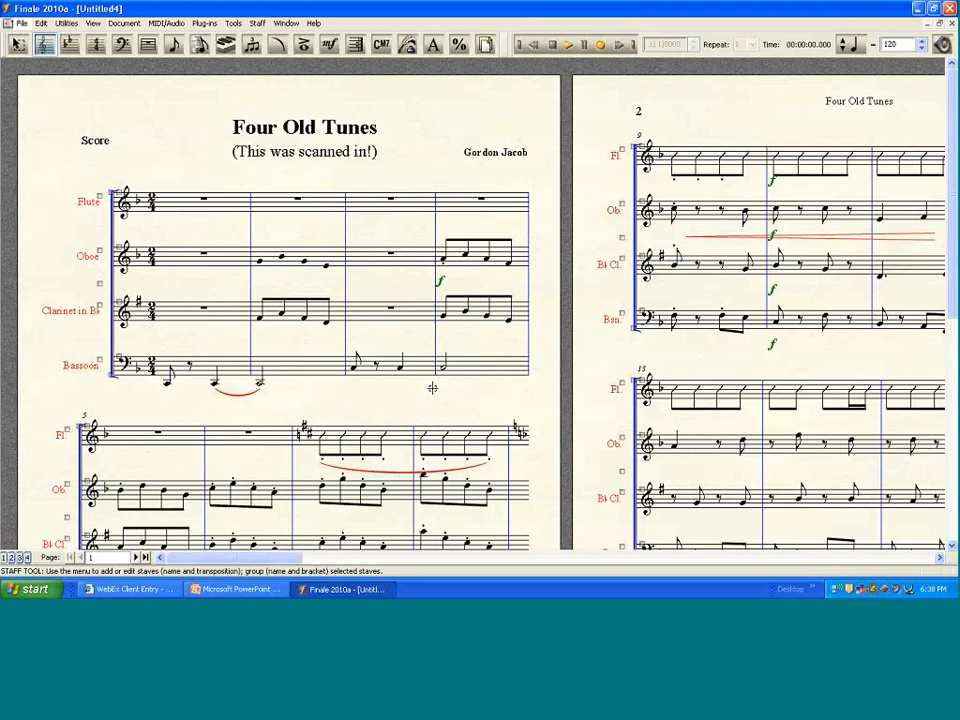
right_click(410, 318)
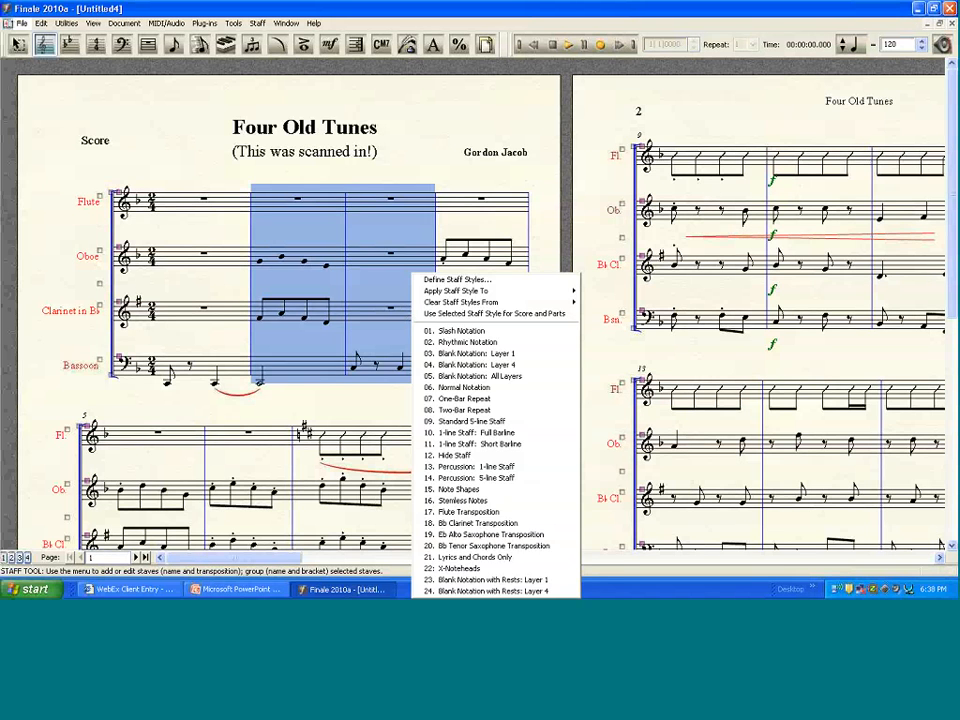
click(455, 455)
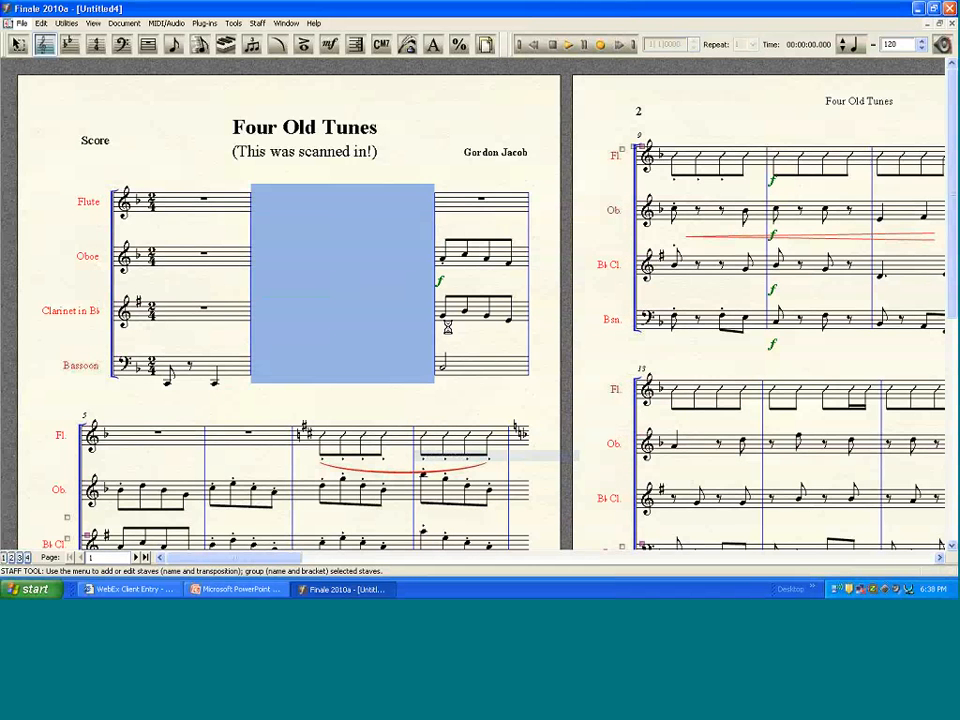
click(536, 153)
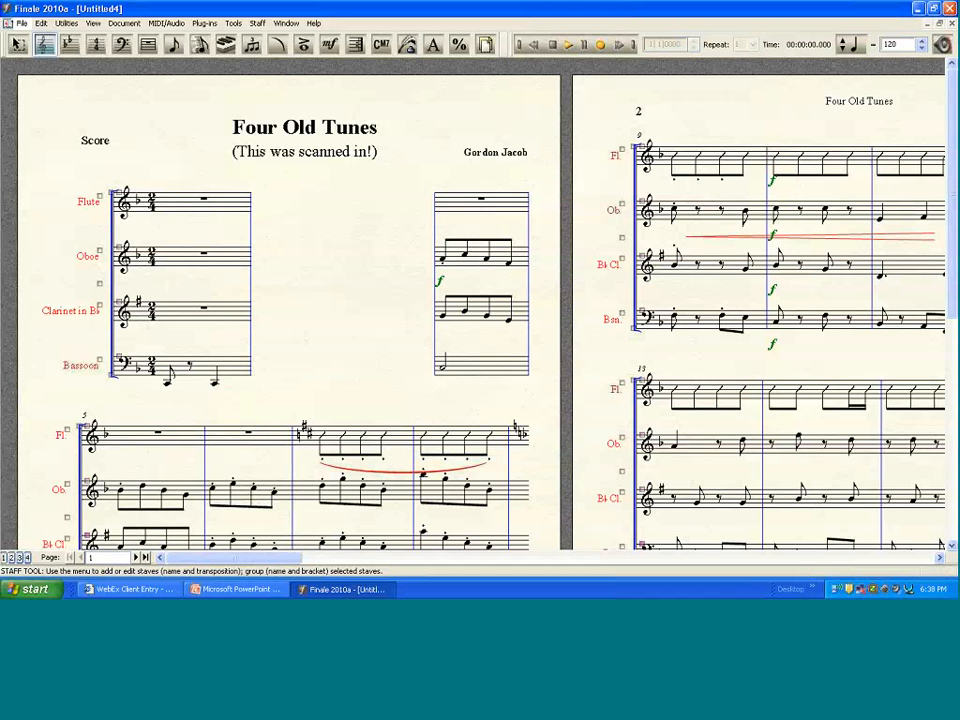
Step: Open Lutoslawski, Sinfonie Ausschnitt.MUS from the Demo Files folder and accept its conversion to the current Finale format
click(22, 22)
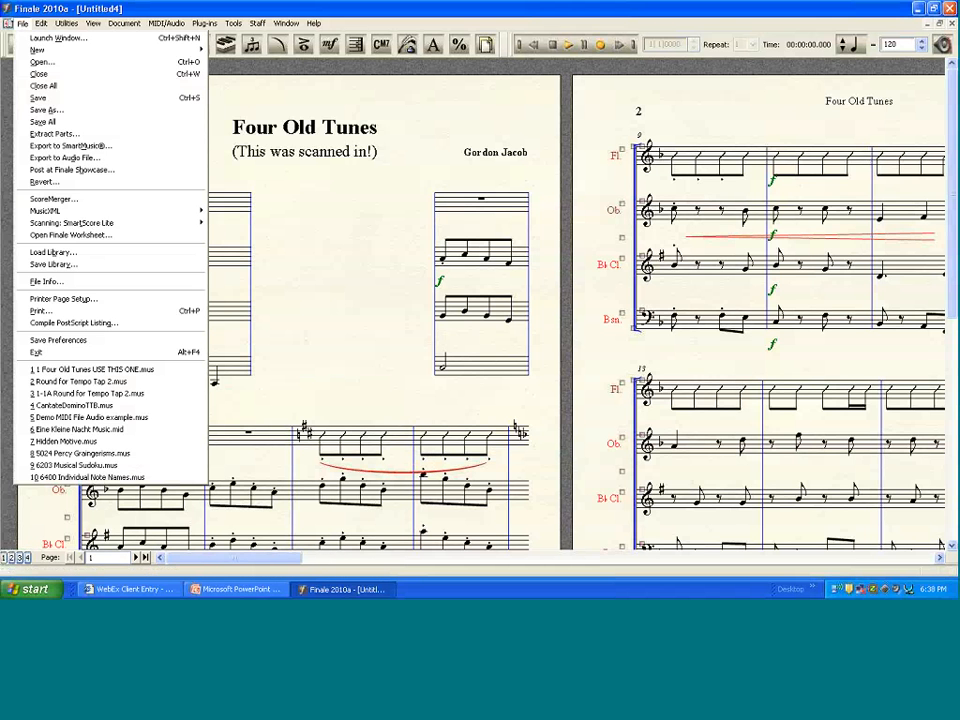
click(37, 62)
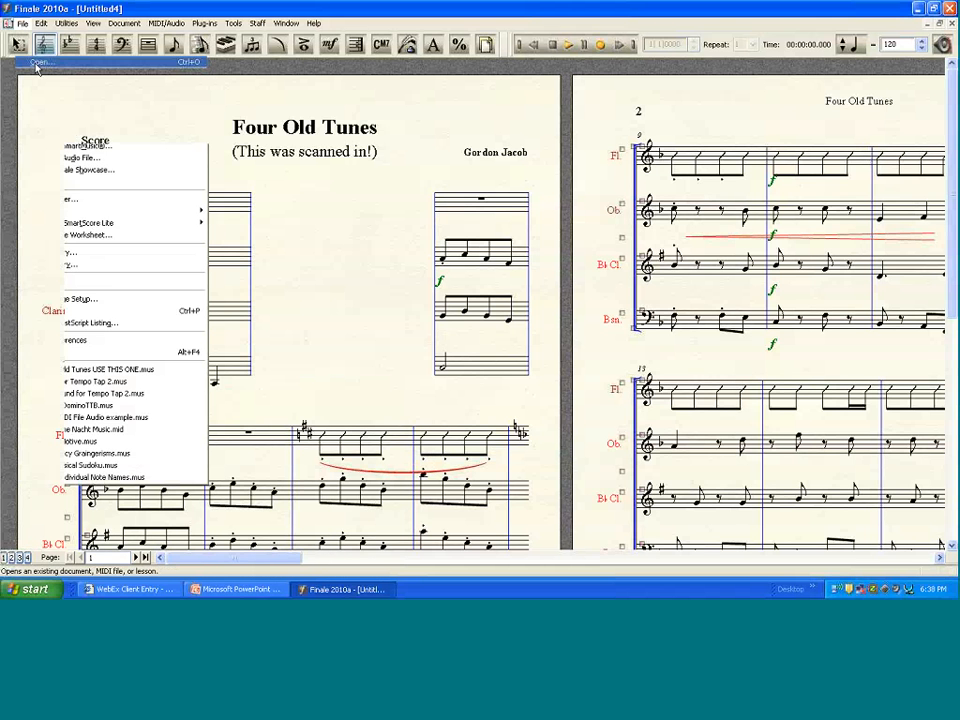
scroll(335, 242, down, 3)
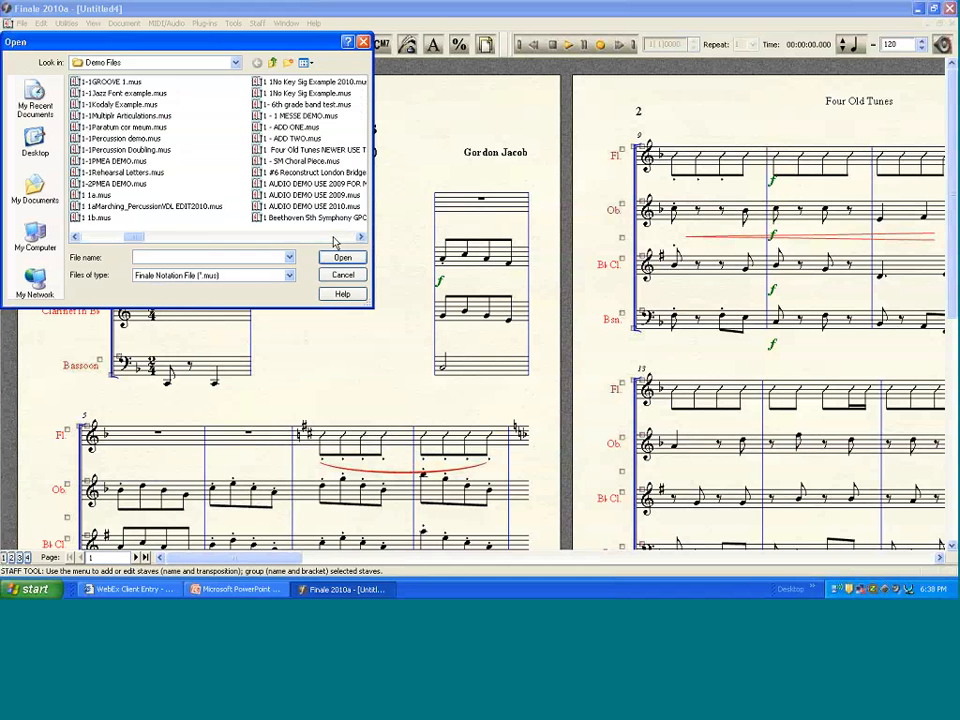
scroll(335, 242, down, 5)
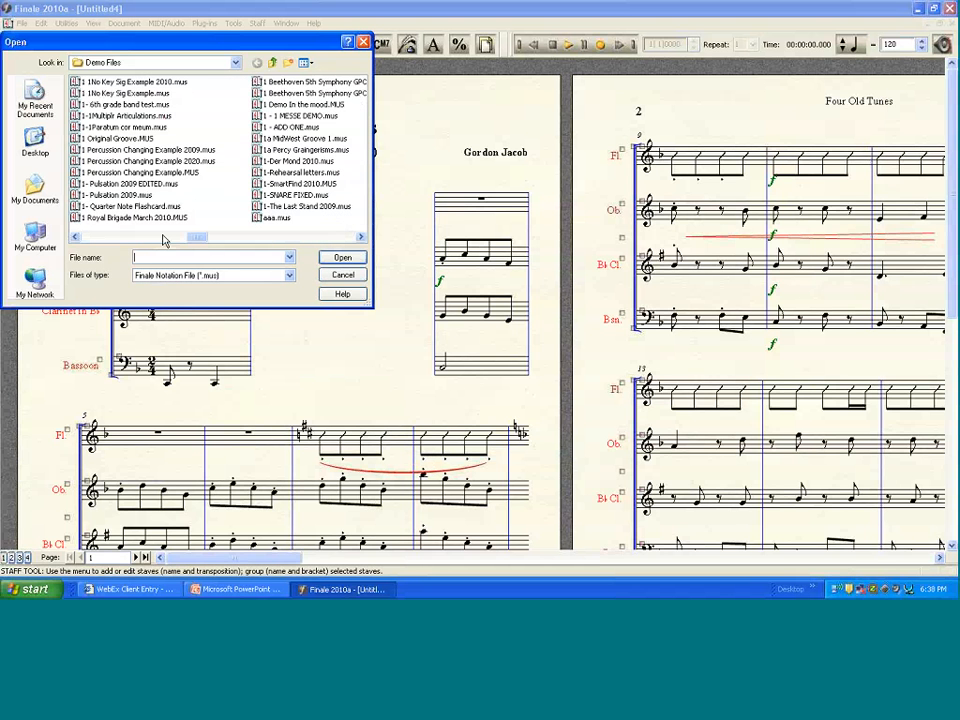
scroll(302, 241, down, 2)
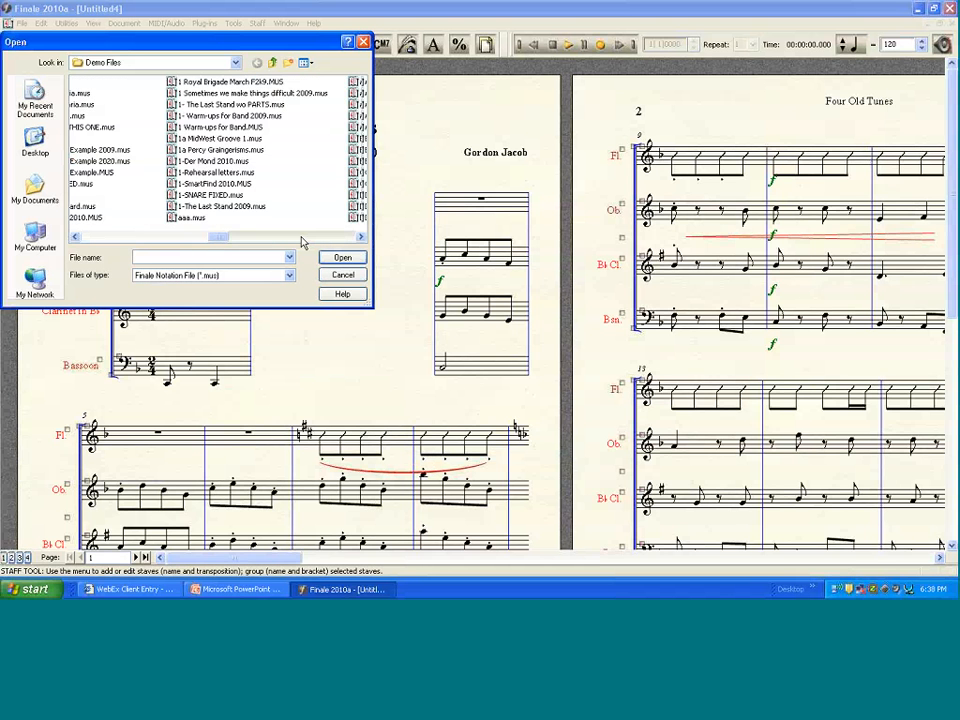
scroll(302, 241, down, 5)
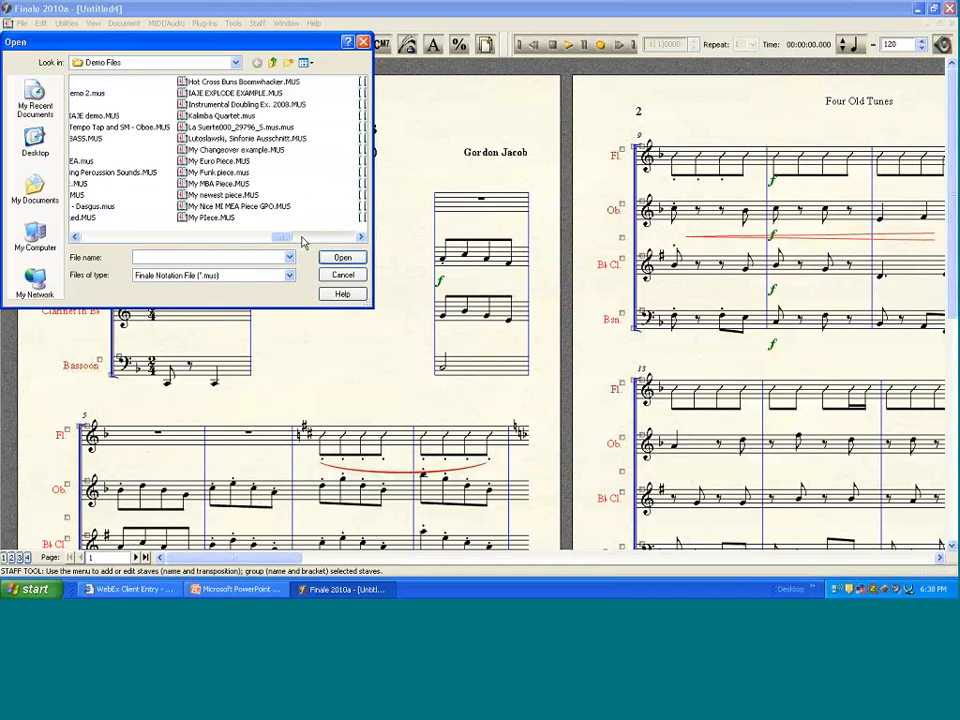
scroll(302, 241, down, 2)
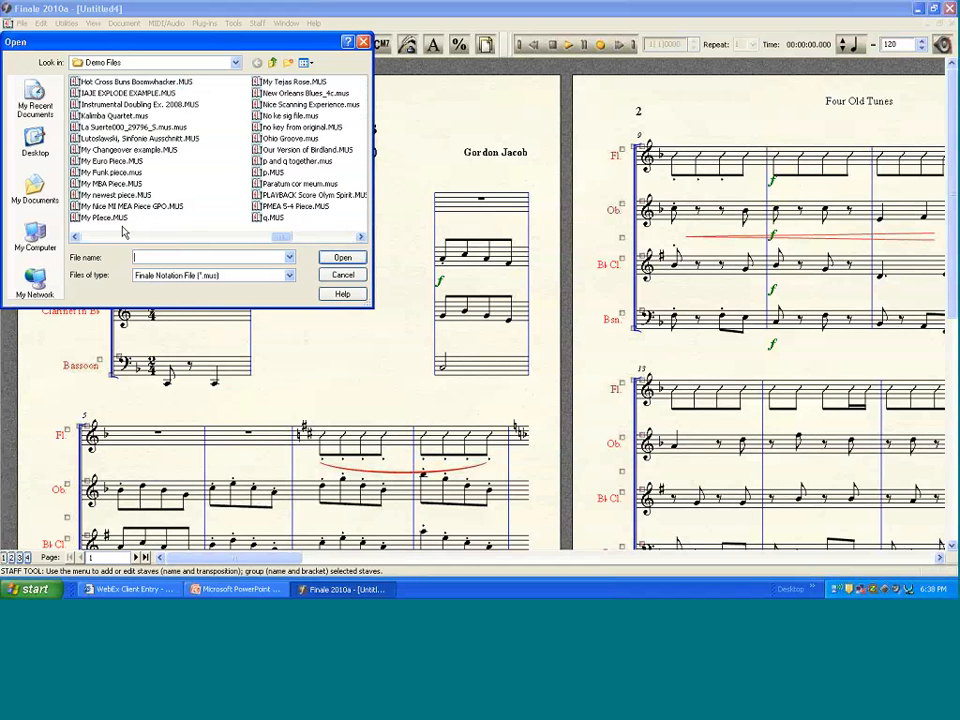
double_click(101, 139)
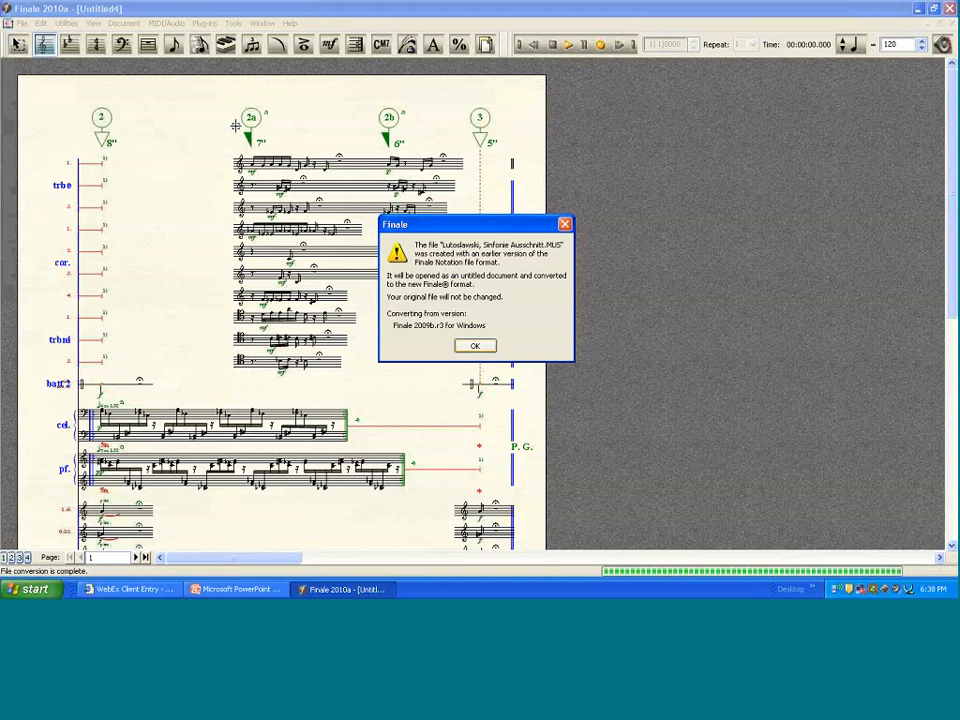
key(Return)
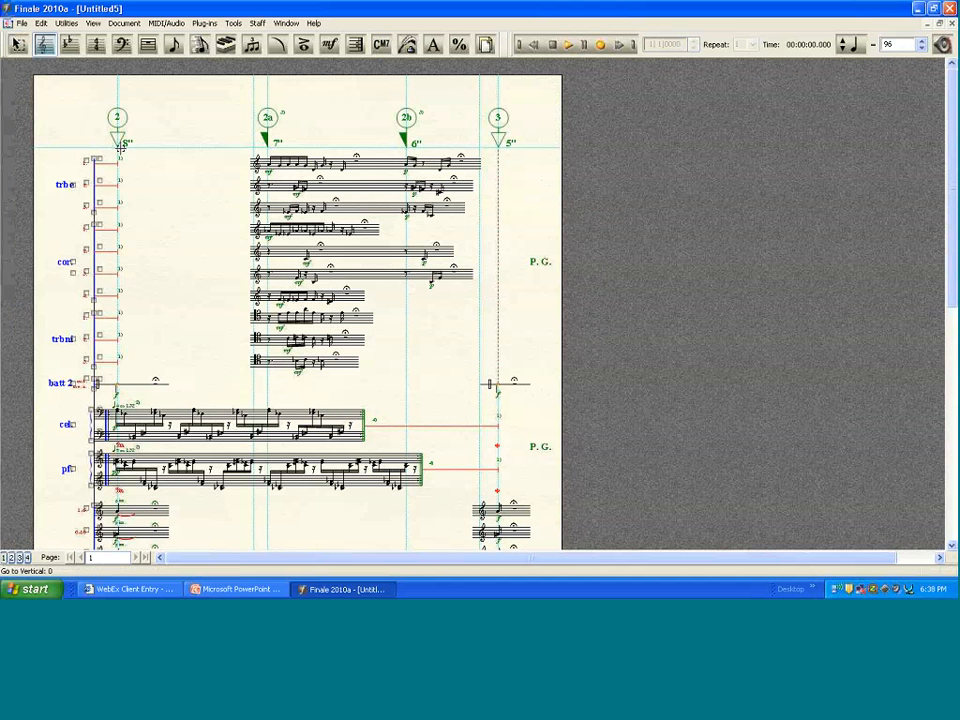
Step: Examine the blank region between cues 2 and 2a on the trumpet, horn and trombone staves and its available staff styles
drag(120, 149, 251, 382)
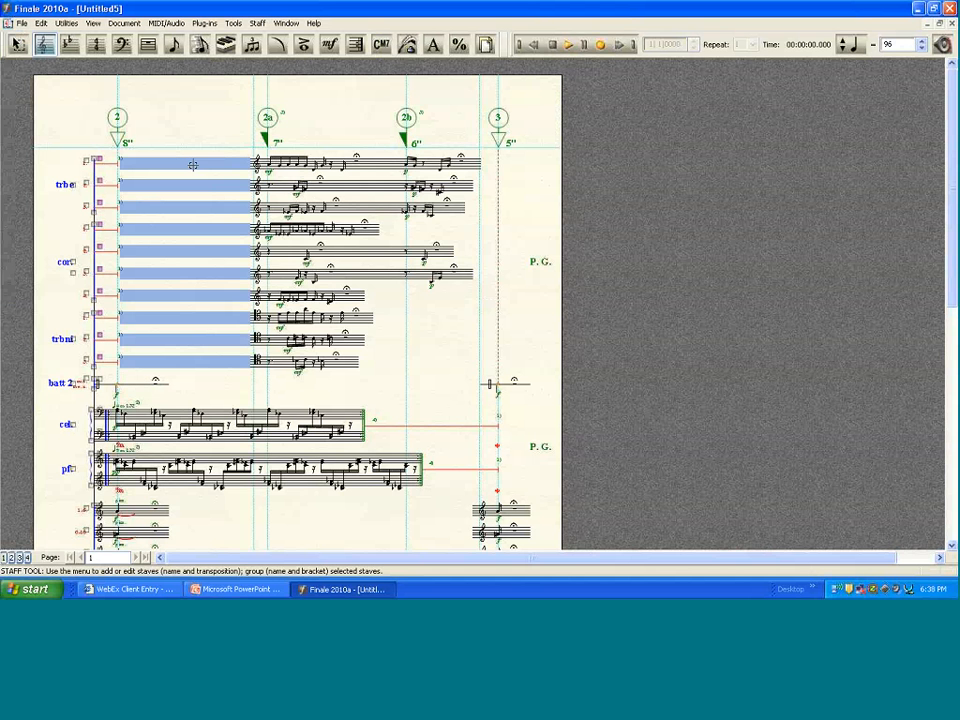
right_click(194, 166)
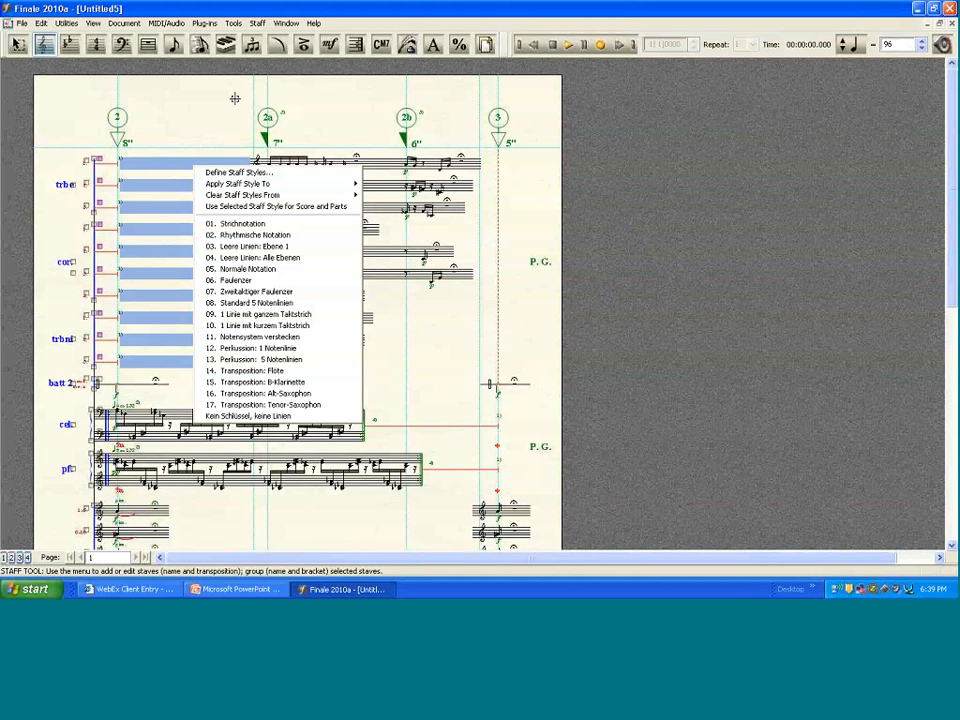
click(321, 97)
click(321, 97)
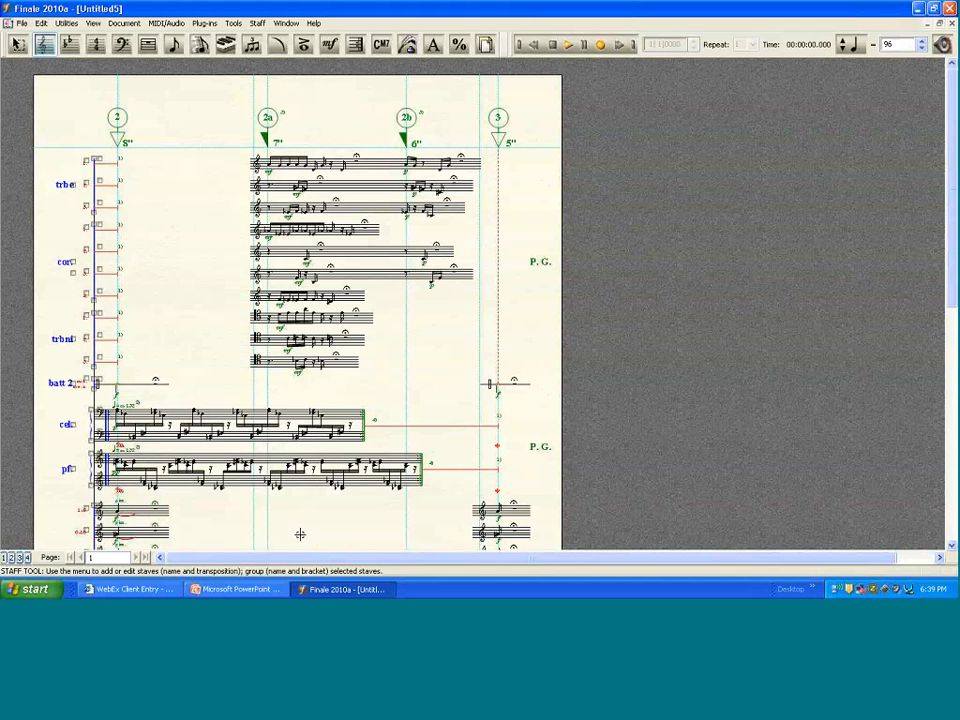
Step: Consult the tips slide in PowerPoint and return to the Four Old Tunes score in Finale's Untitled4 document
click(271, 590)
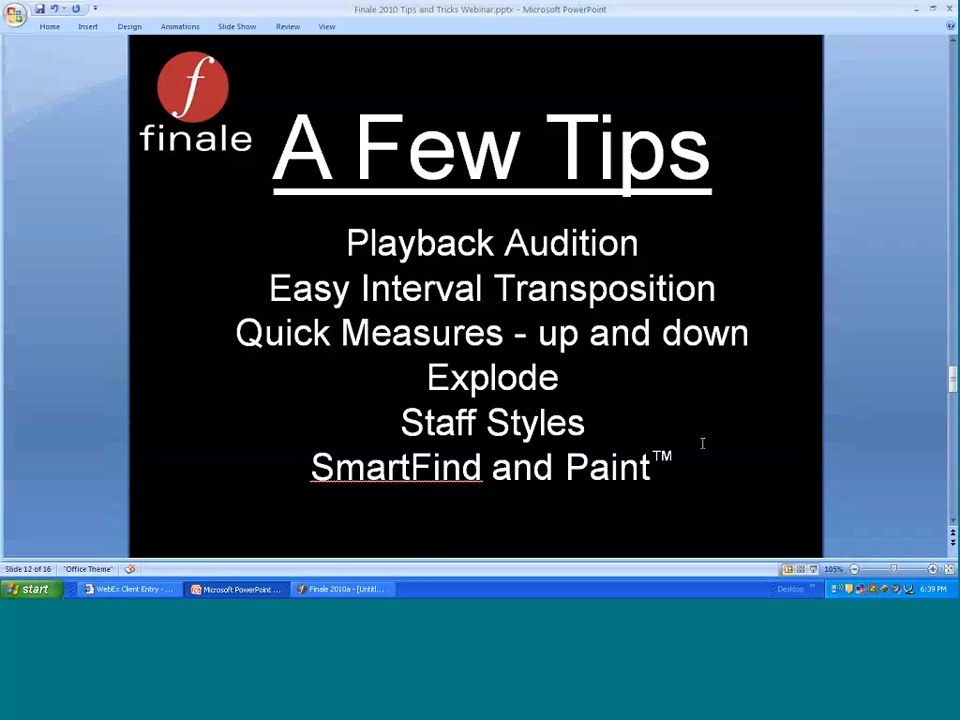
click(349, 590)
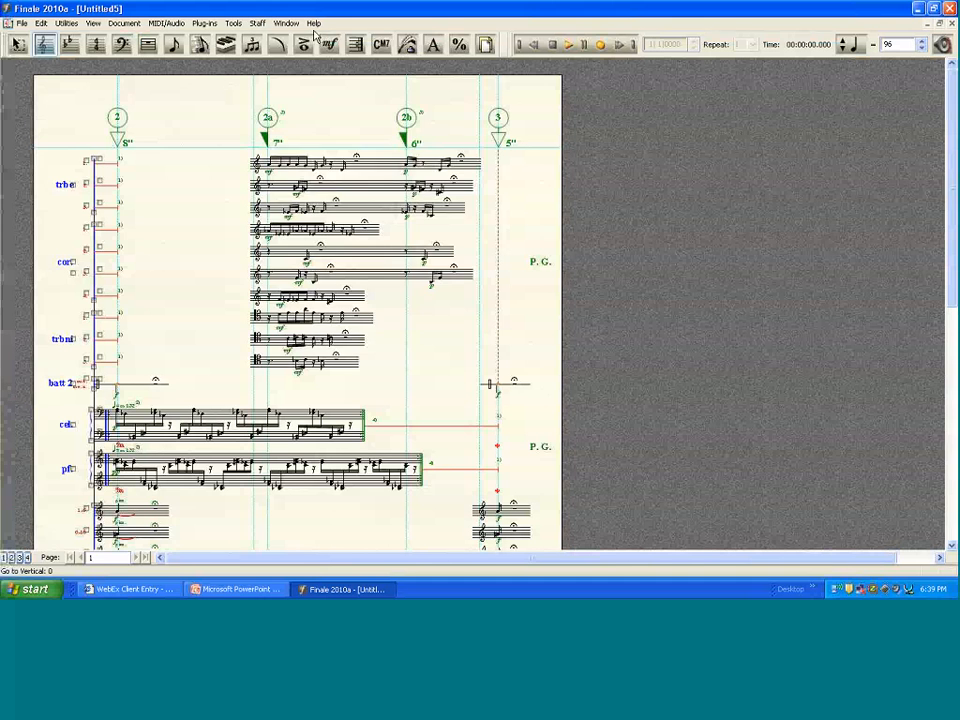
click(286, 23)
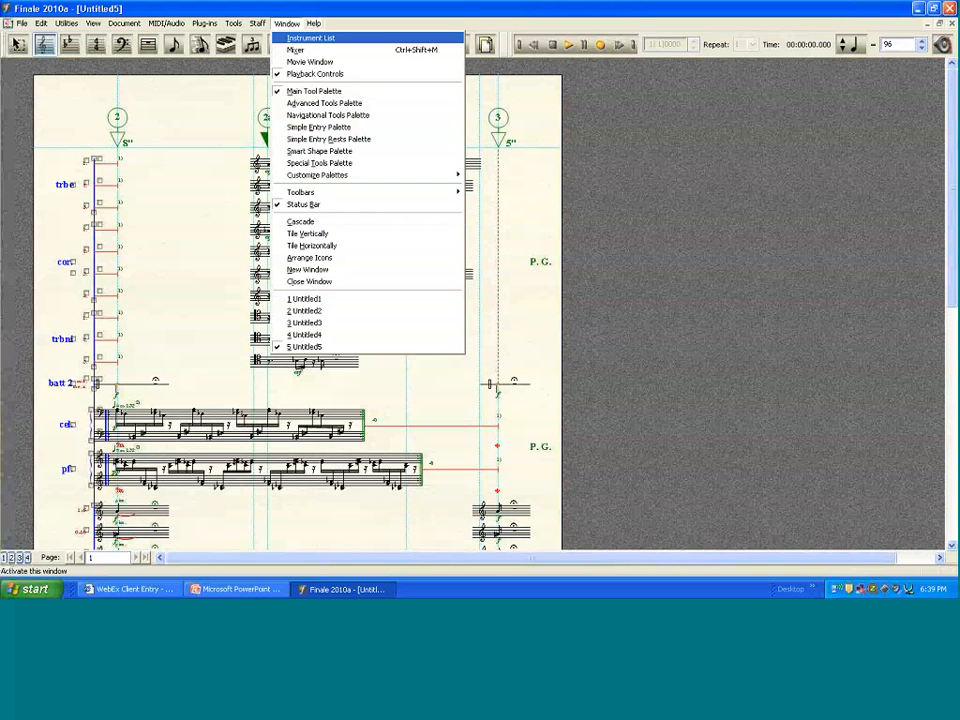
click(306, 334)
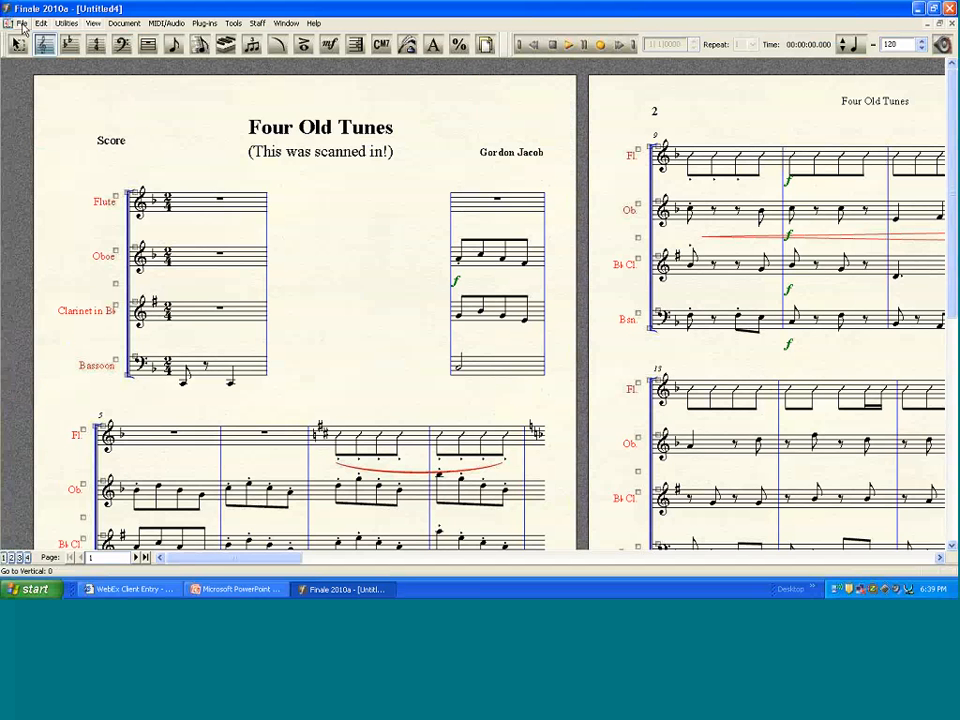
Step: Open the 1-SmartFind 2010.MUS score from the Demo Files folder
click(21, 23)
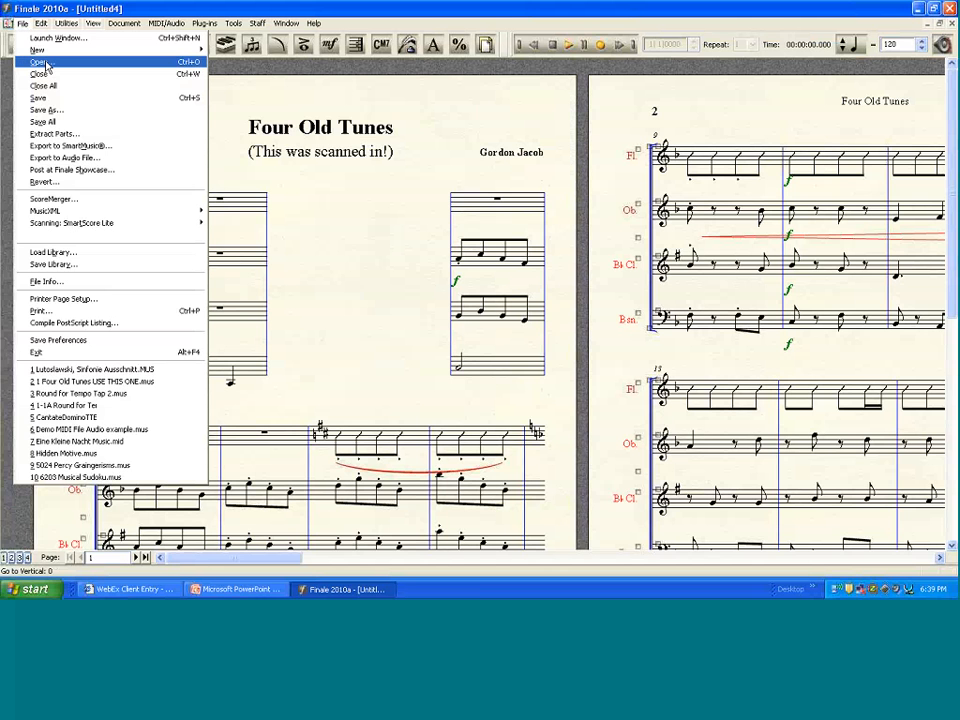
click(42, 62)
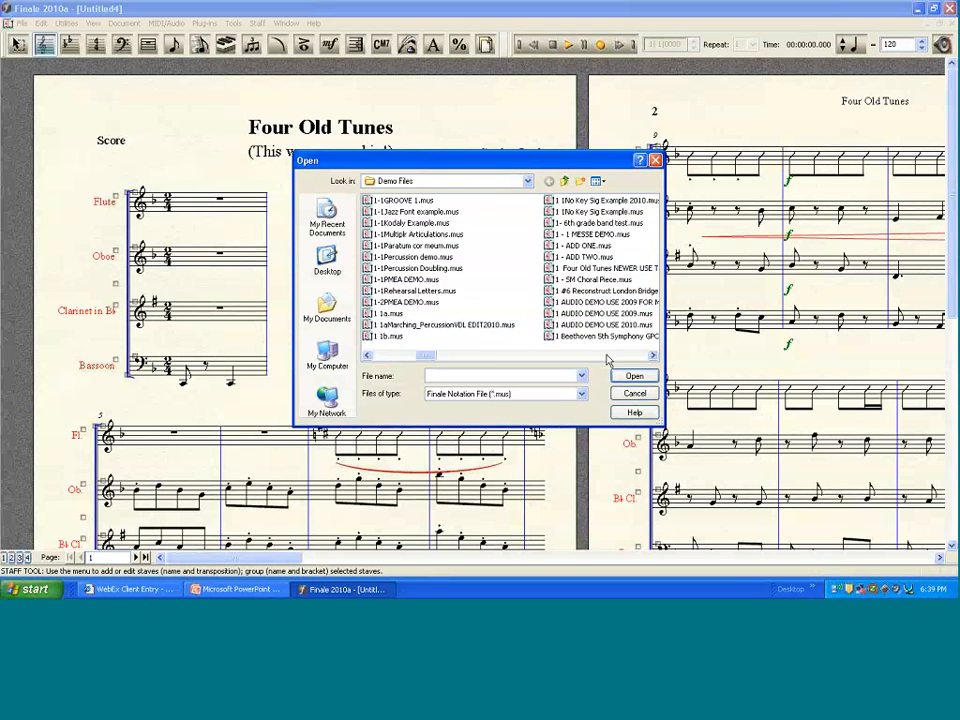
click(607, 356)
click(607, 356)
double_click(413, 302)
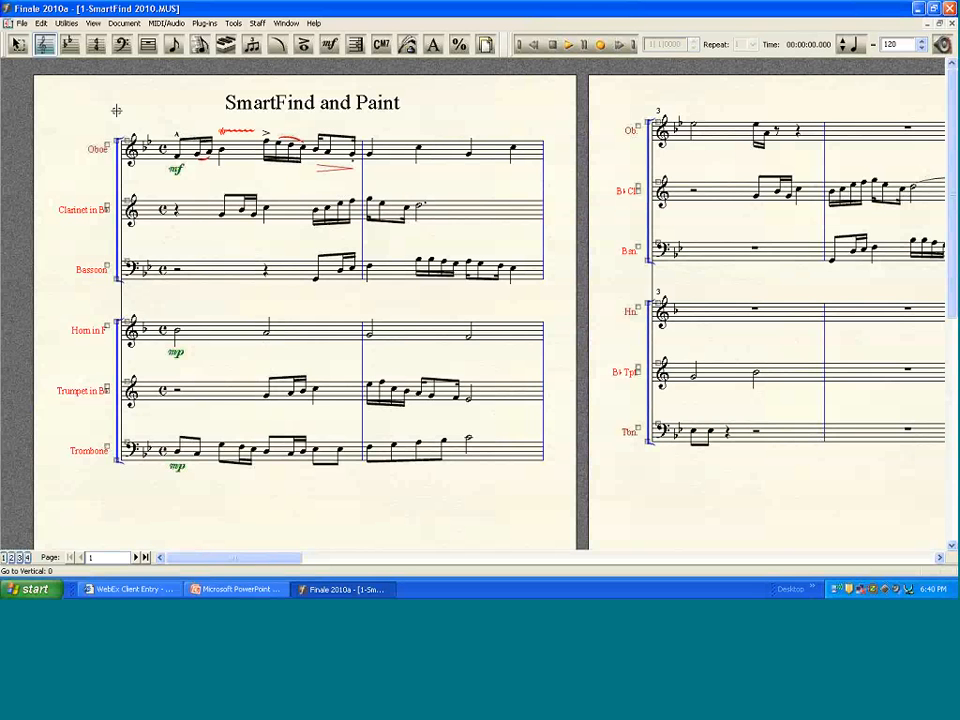
Step: Select the Oboe's first measure and set it as the SmartFind source
click(18, 45)
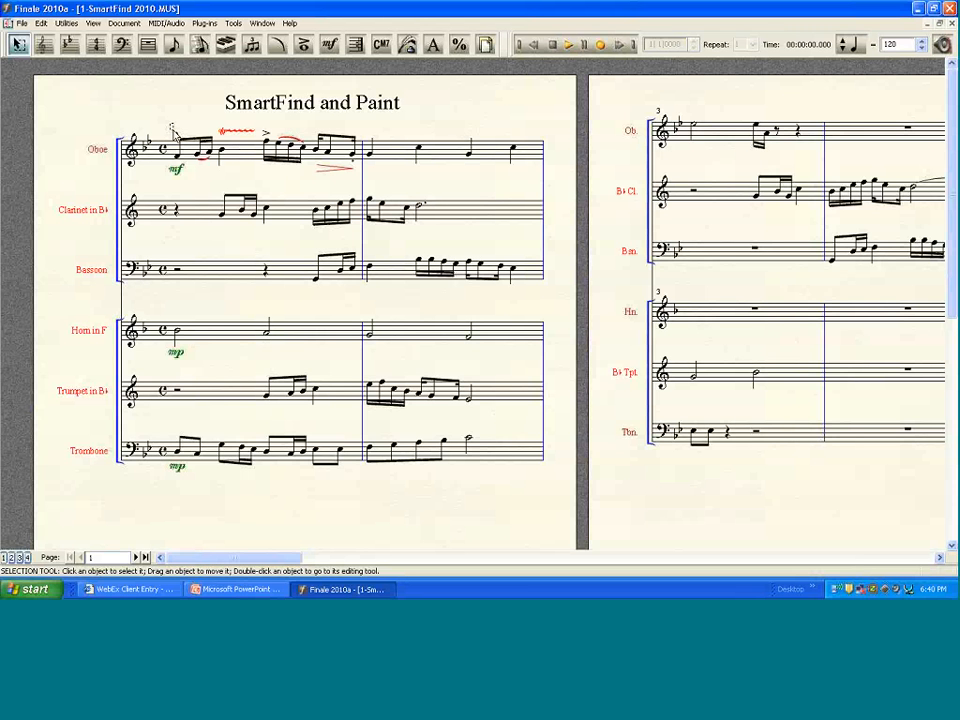
drag(172, 130, 265, 167)
drag(165, 118, 363, 178)
right_click(249, 151)
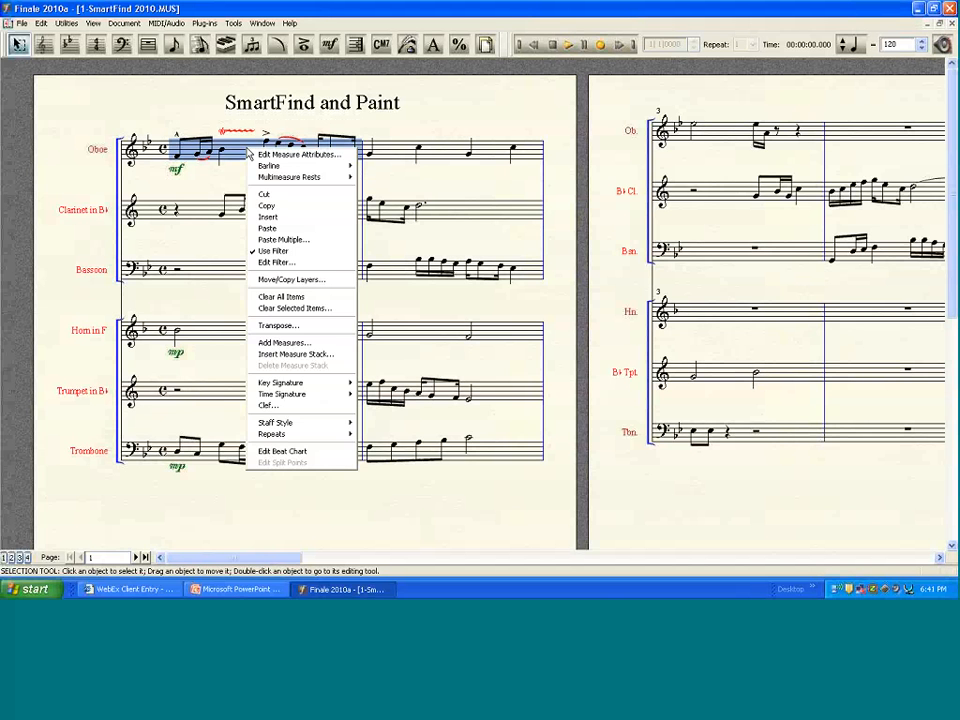
click(197, 167)
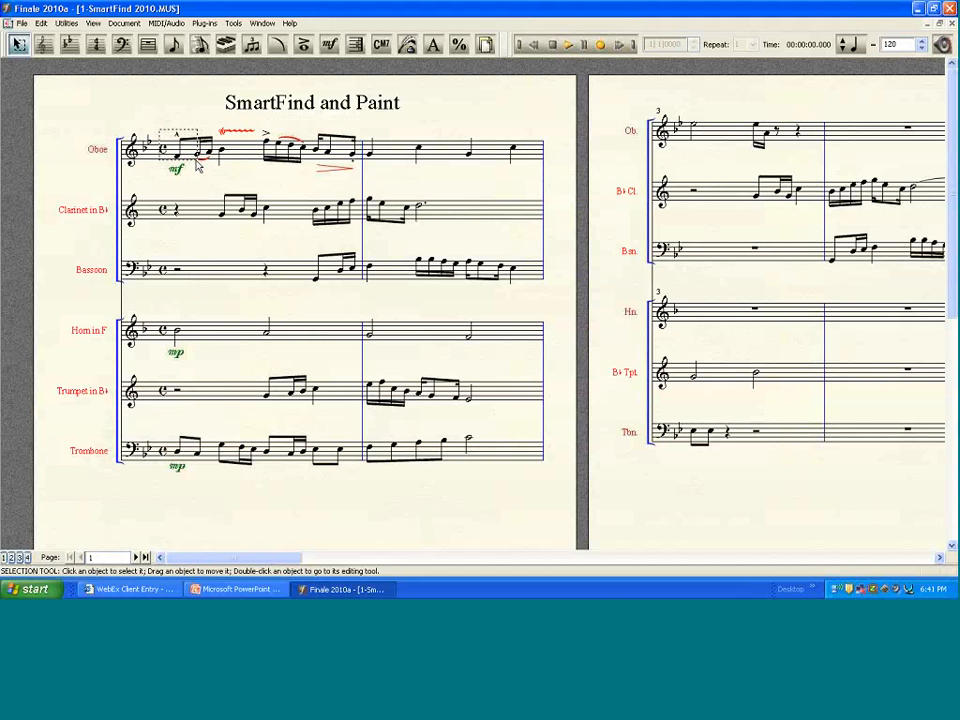
drag(196, 160, 358, 165)
click(66, 22)
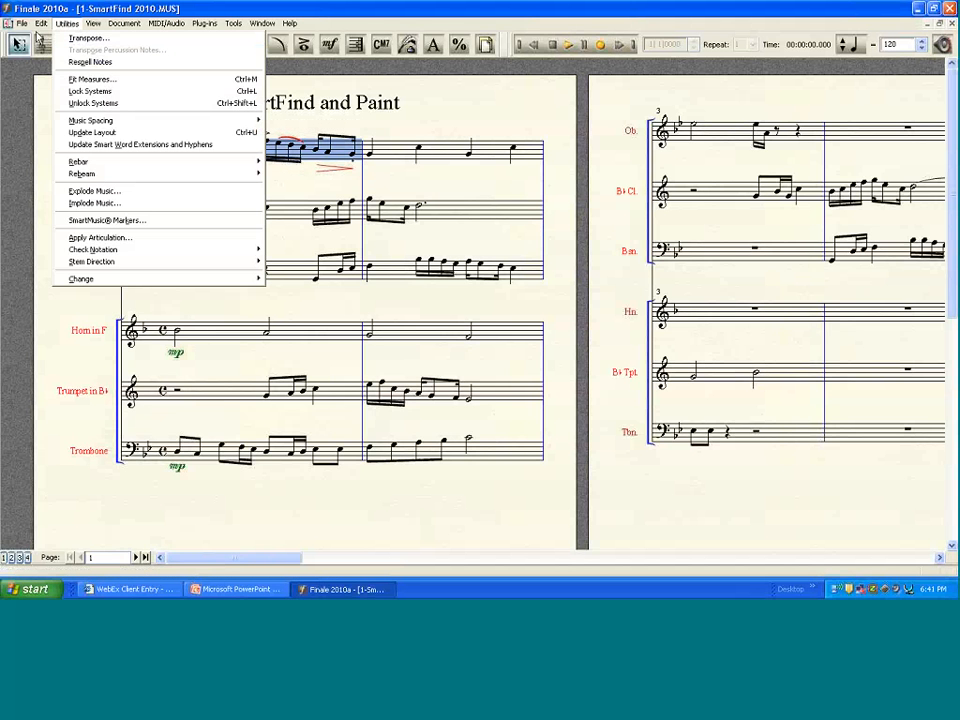
click(25, 26)
click(41, 22)
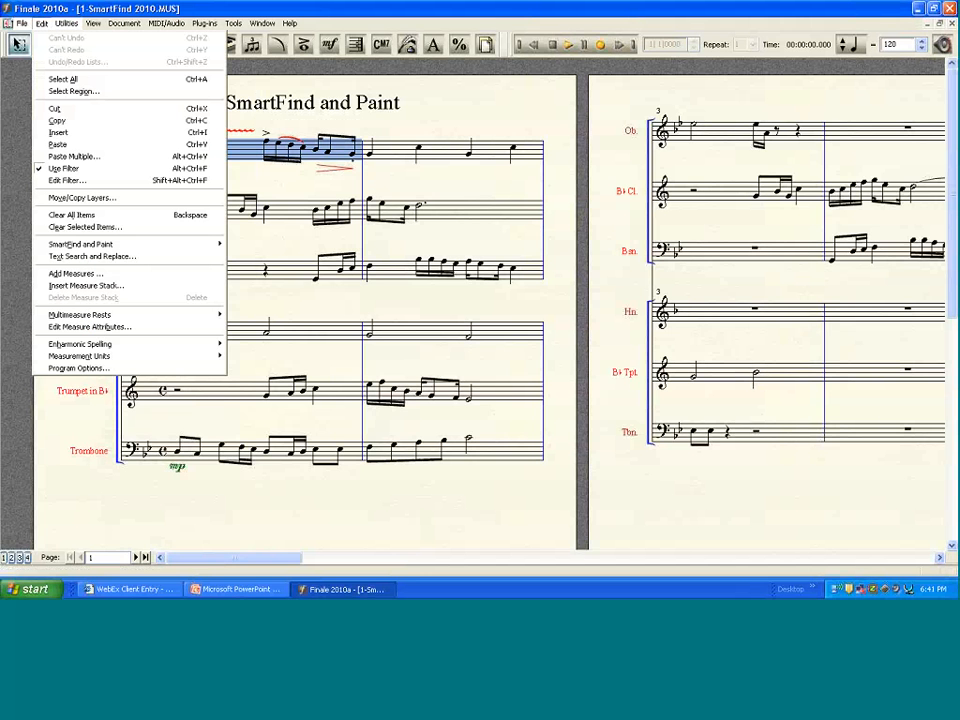
mouse_move(104, 246)
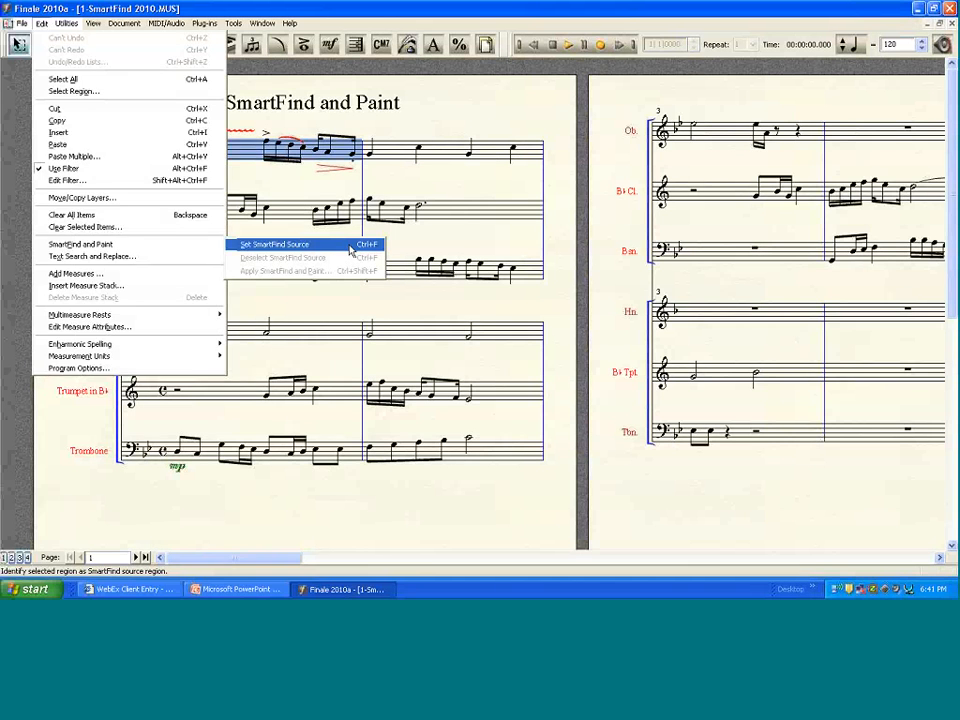
click(300, 245)
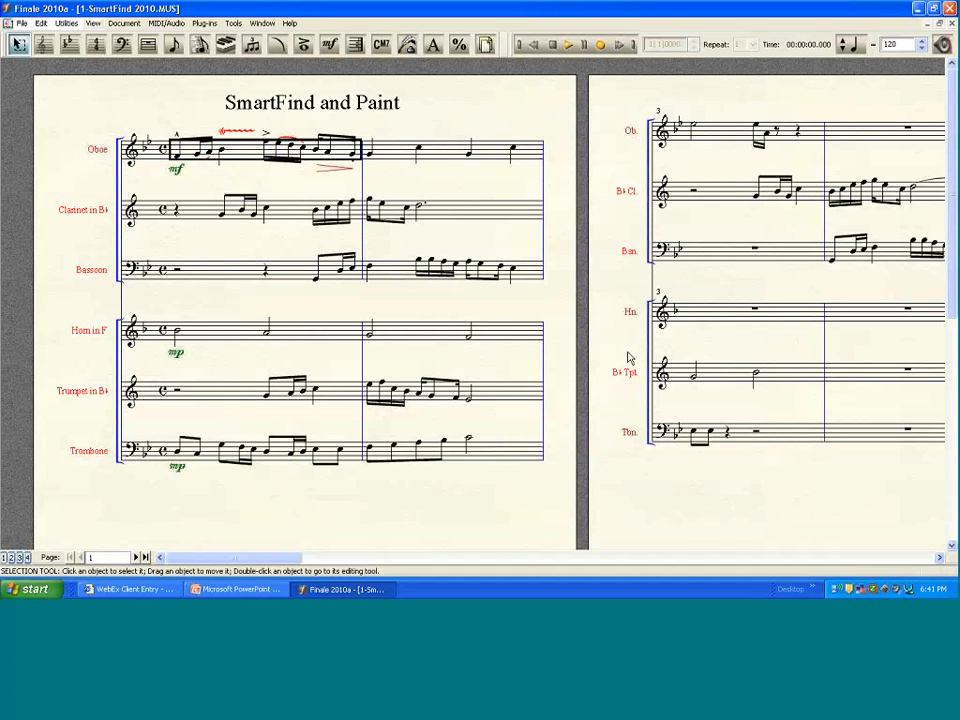
Step: Find passages matching the source with SmartFind and Paint, and paint its slurs, articulations, smart shapes and expressions onto all of them
click(41, 22)
mouse_move(120, 244)
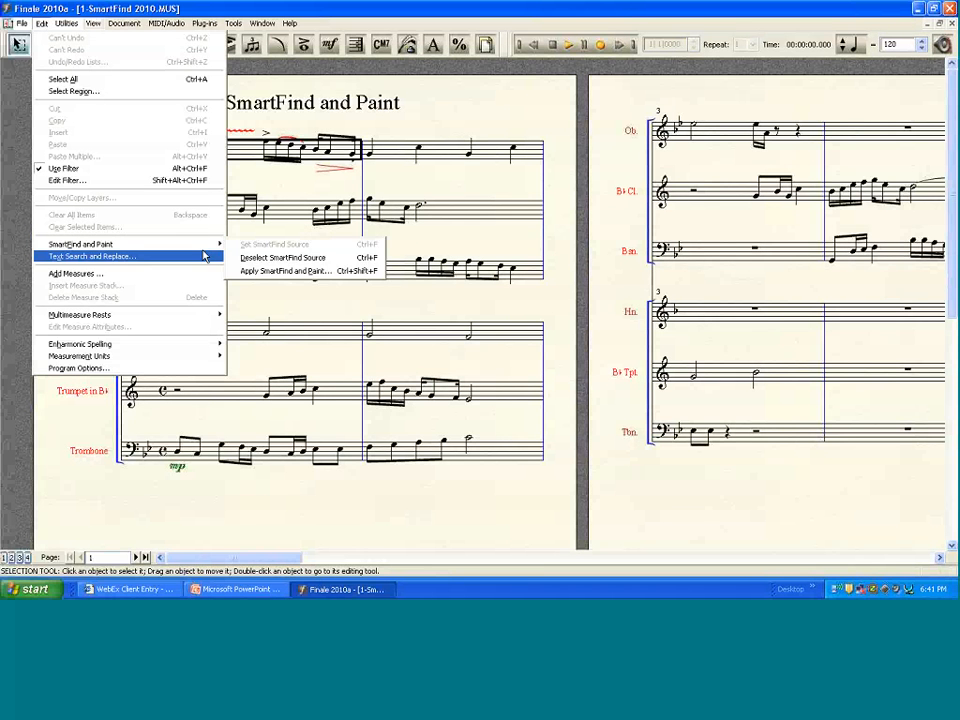
click(272, 270)
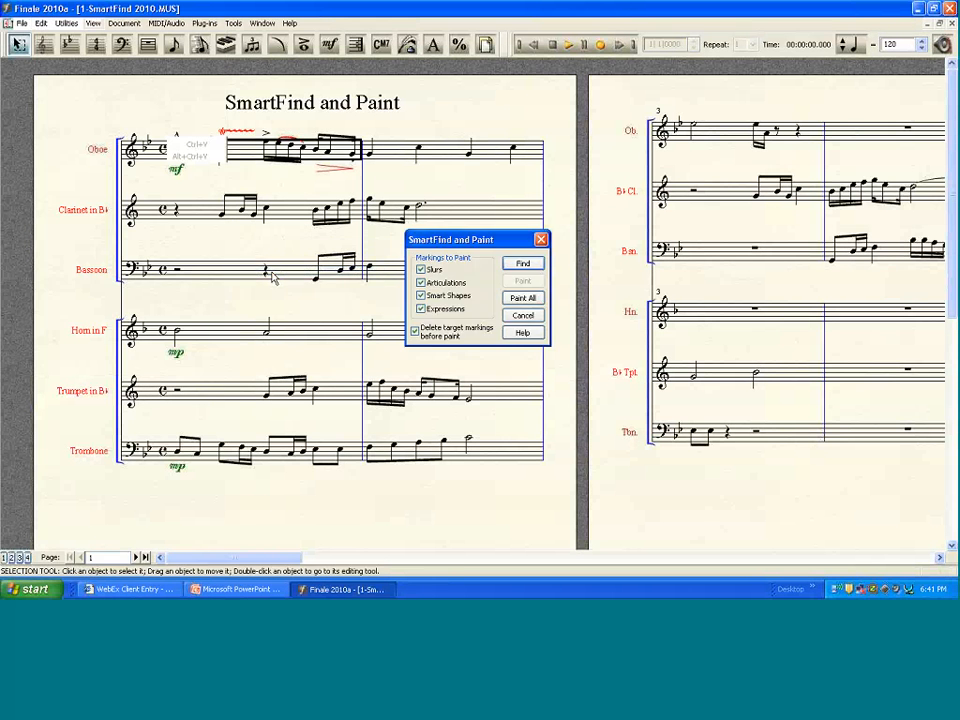
mouse_move(473, 240)
mouse_down()
mouse_move(430, 267)
mouse_move(421, 285)
mouse_up()
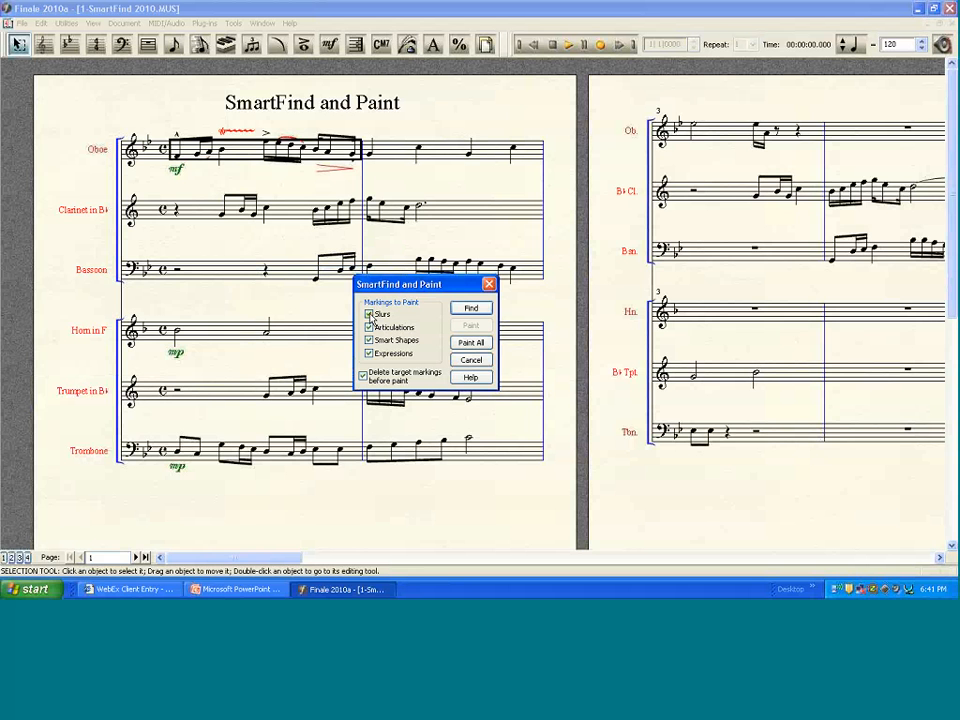
click(369, 328)
click(369, 328)
drag(410, 283, 422, 313)
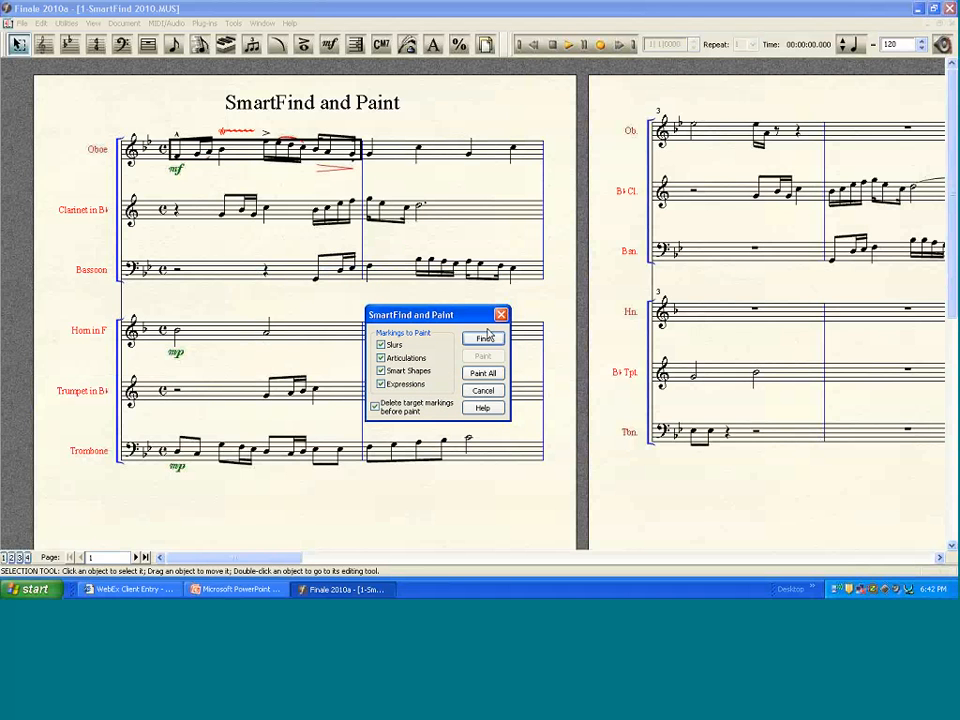
click(485, 338)
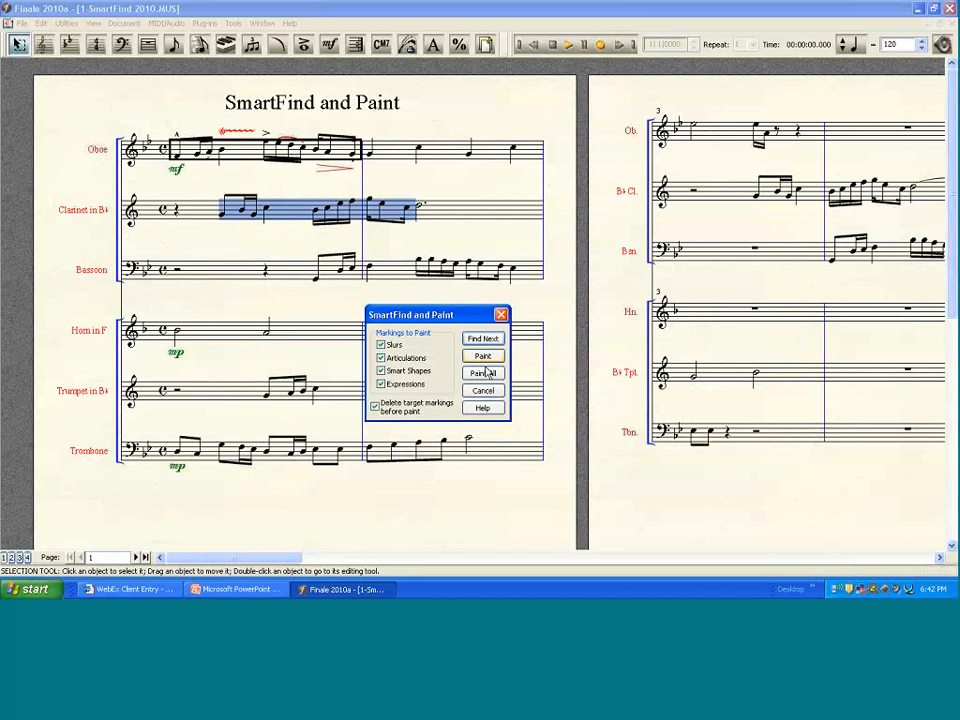
click(488, 375)
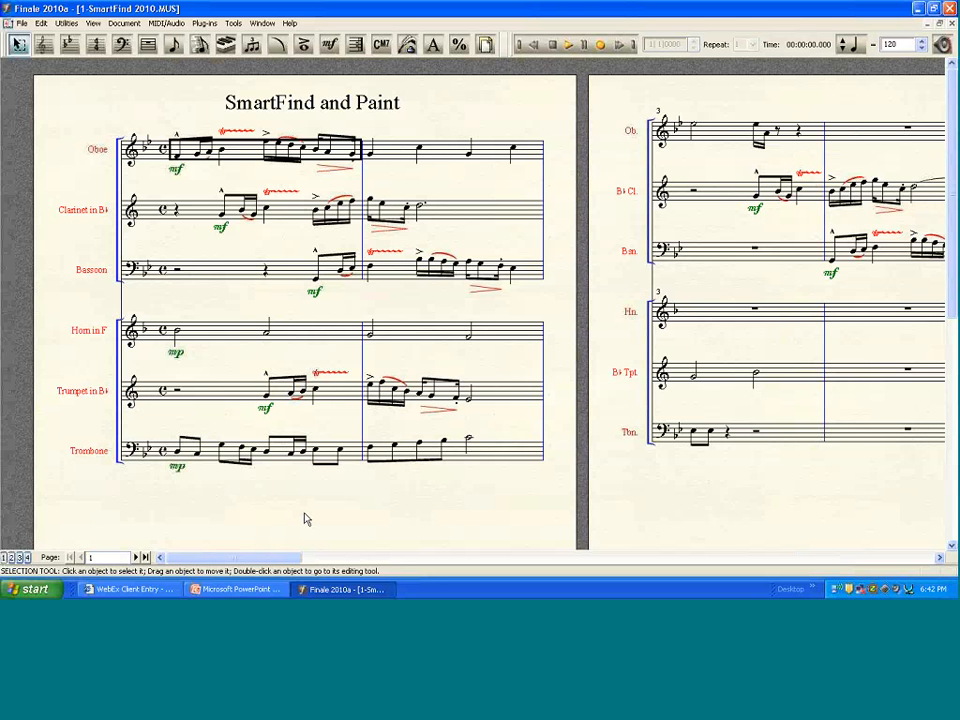
Step: Consult the plug-ins slide in PowerPoint, slide 13, and return to the Four Old Tunes score in Finale's Untitled4 document
click(240, 589)
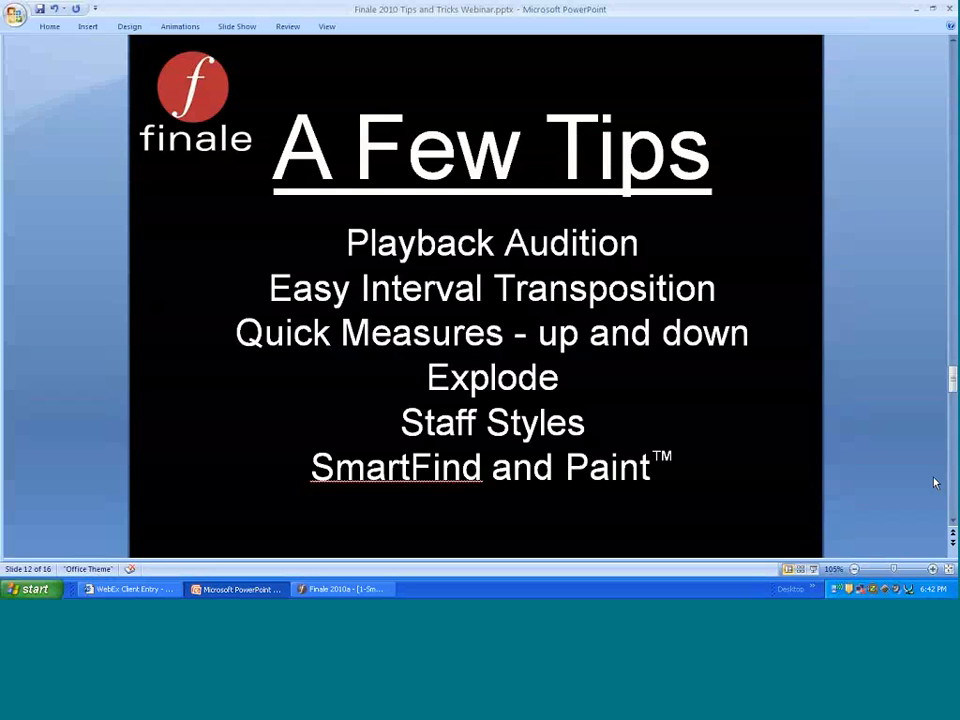
scroll(935, 483, down, 1)
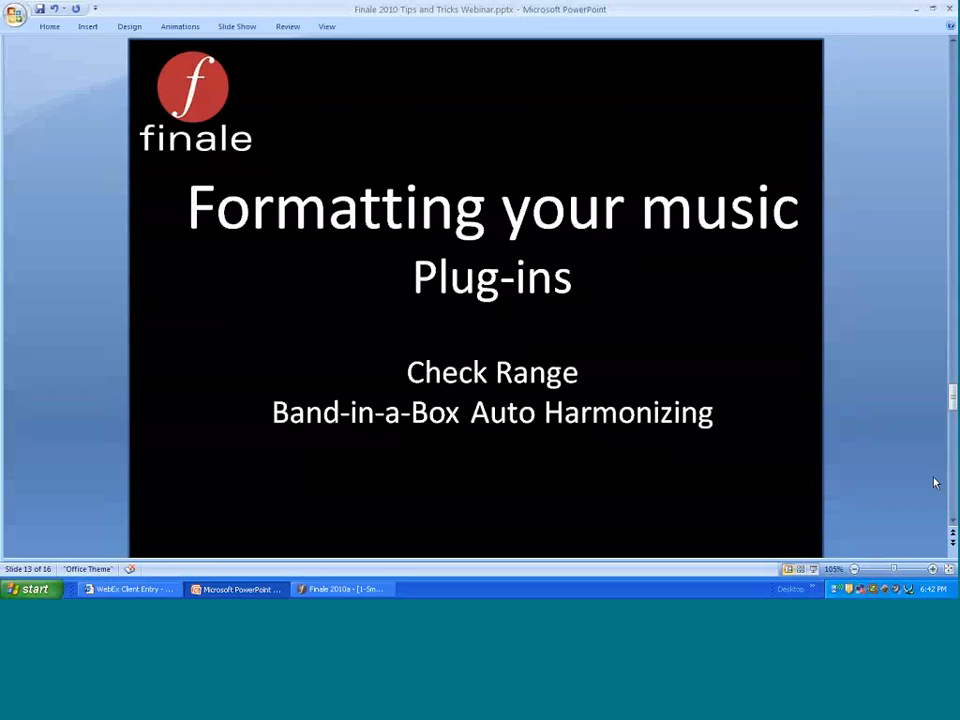
click(358, 590)
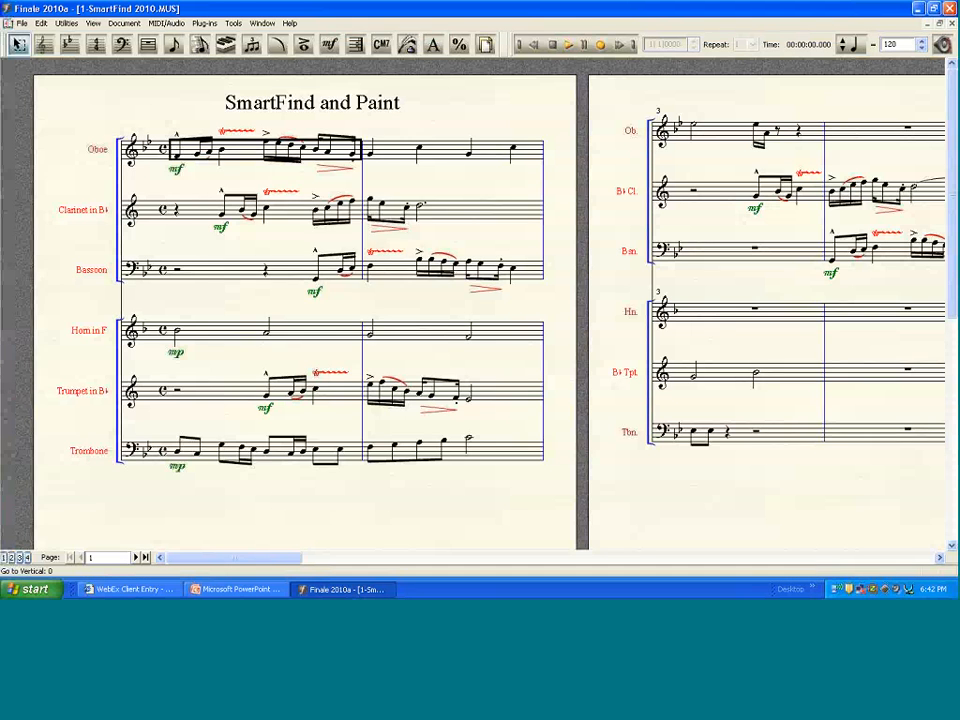
click(264, 23)
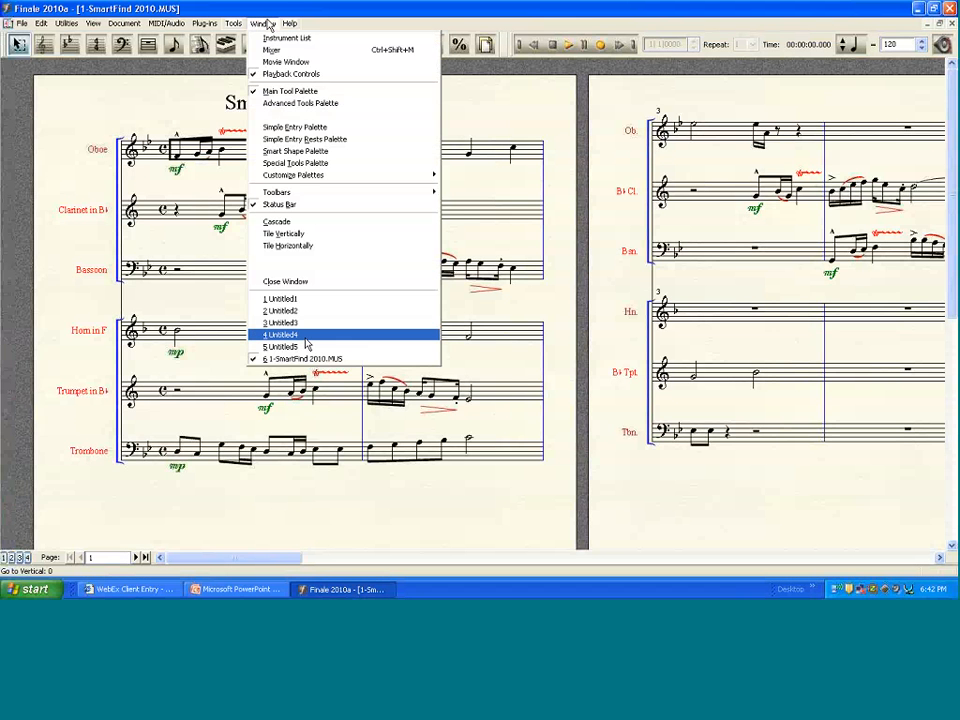
click(305, 341)
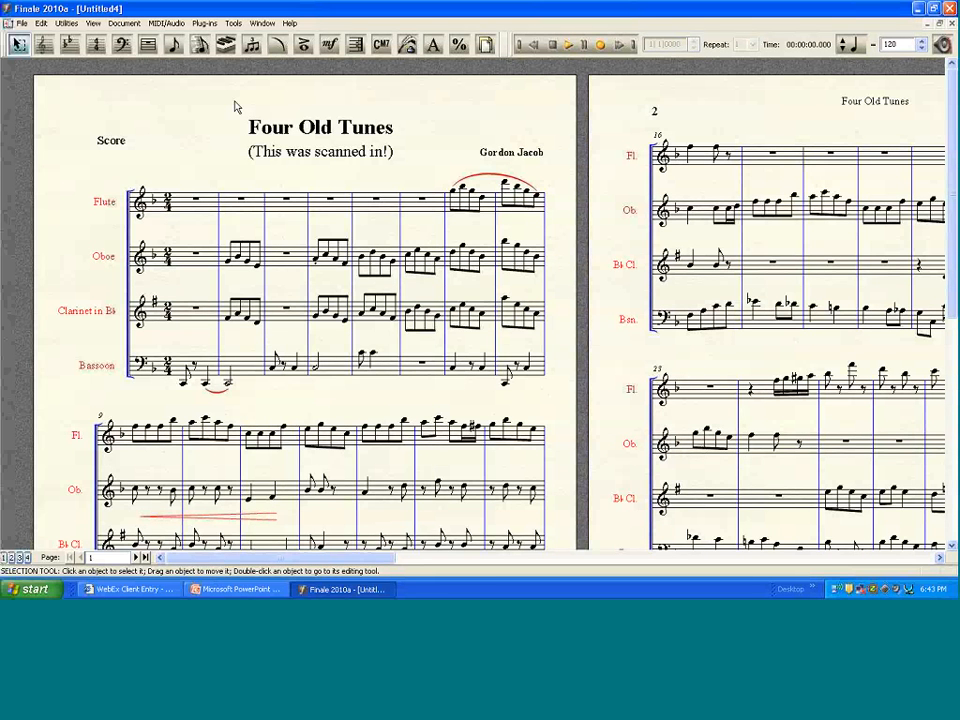
Step: Run Check Range on the Flute staff with the Intermediate range class and change the out-of-range note in measure 65 to Bb5
click(205, 23)
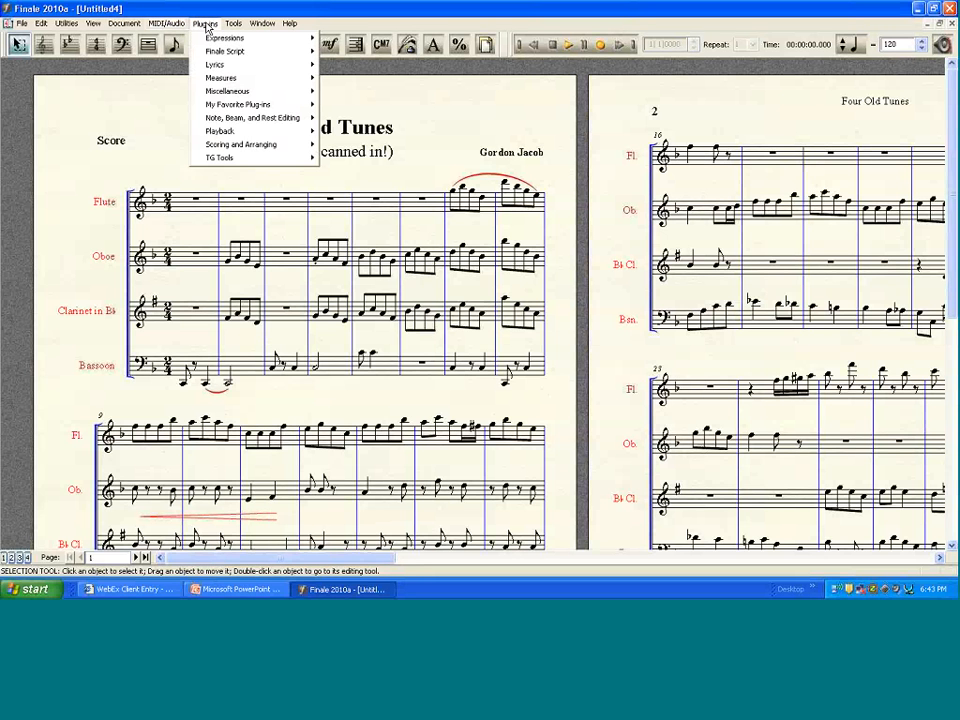
mouse_move(240, 148)
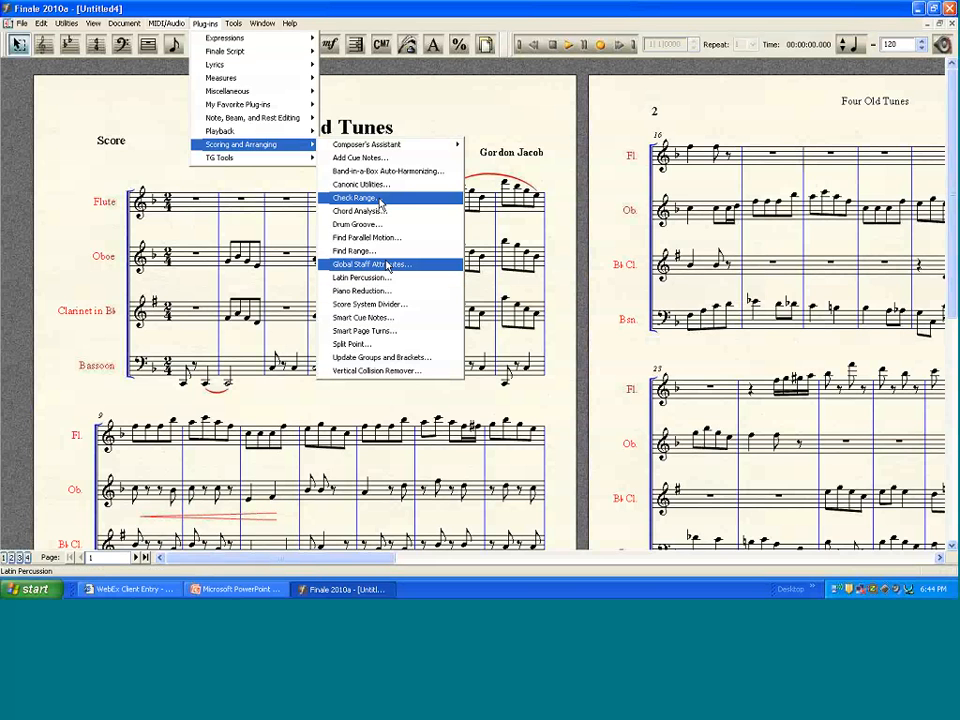
click(380, 203)
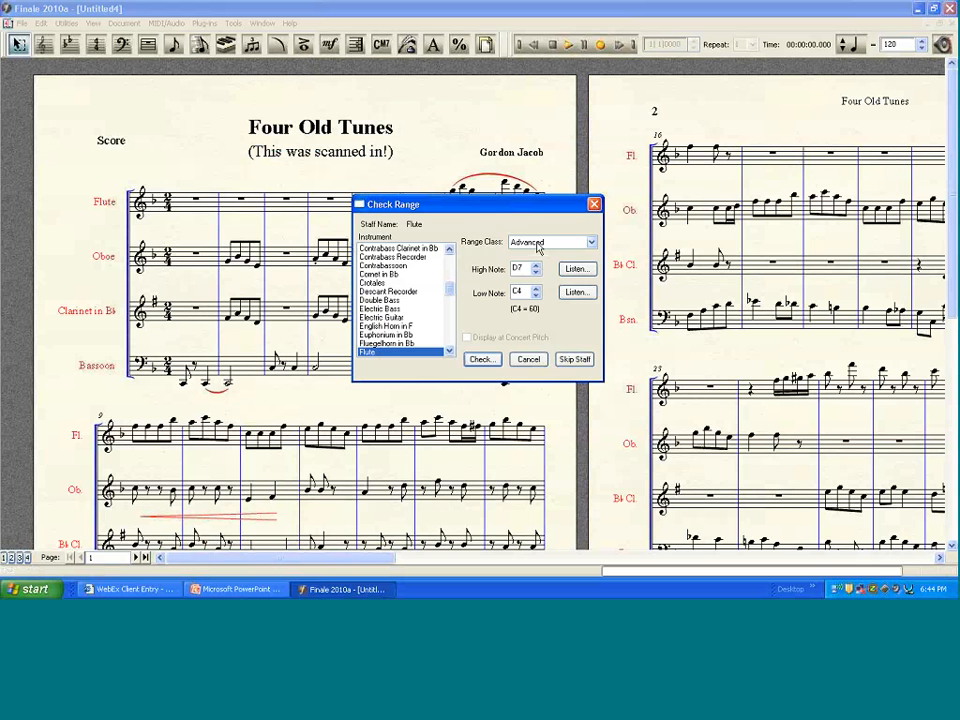
click(538, 247)
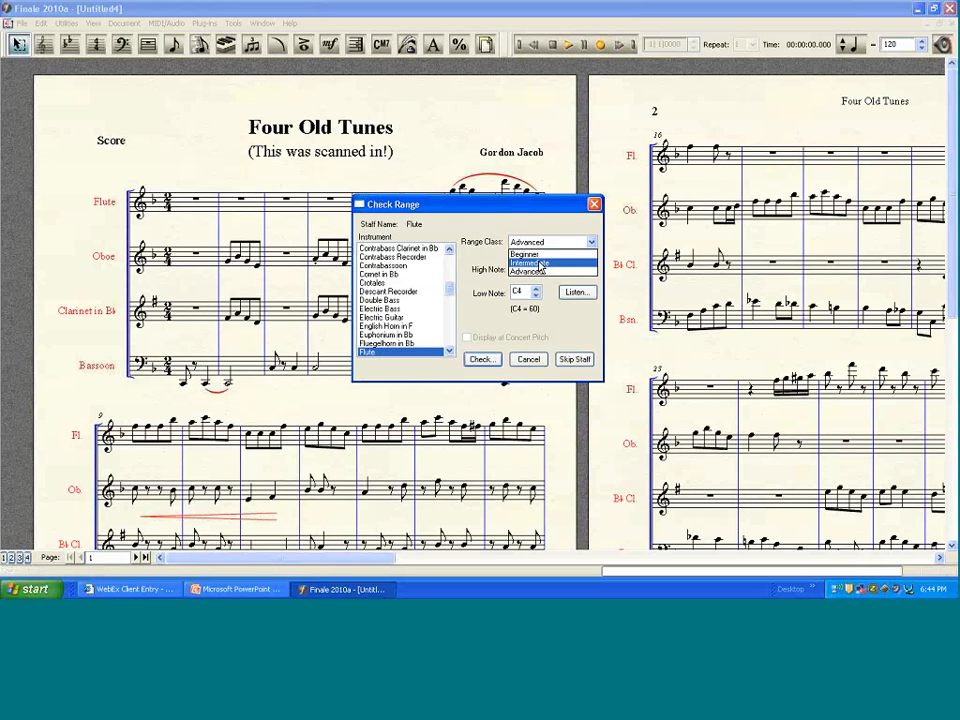
click(537, 262)
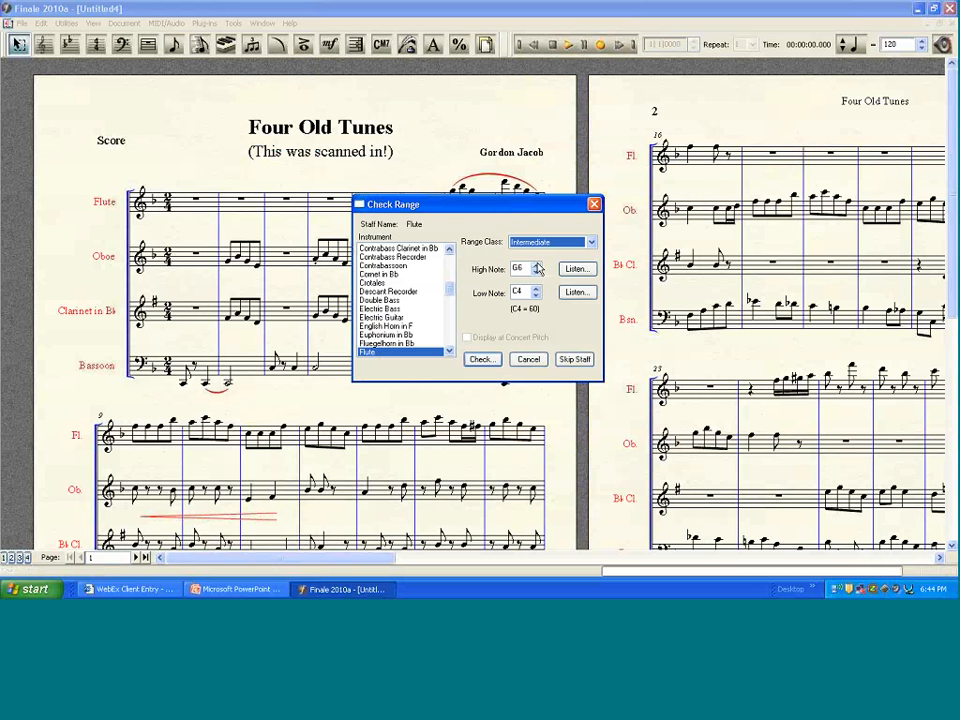
click(491, 361)
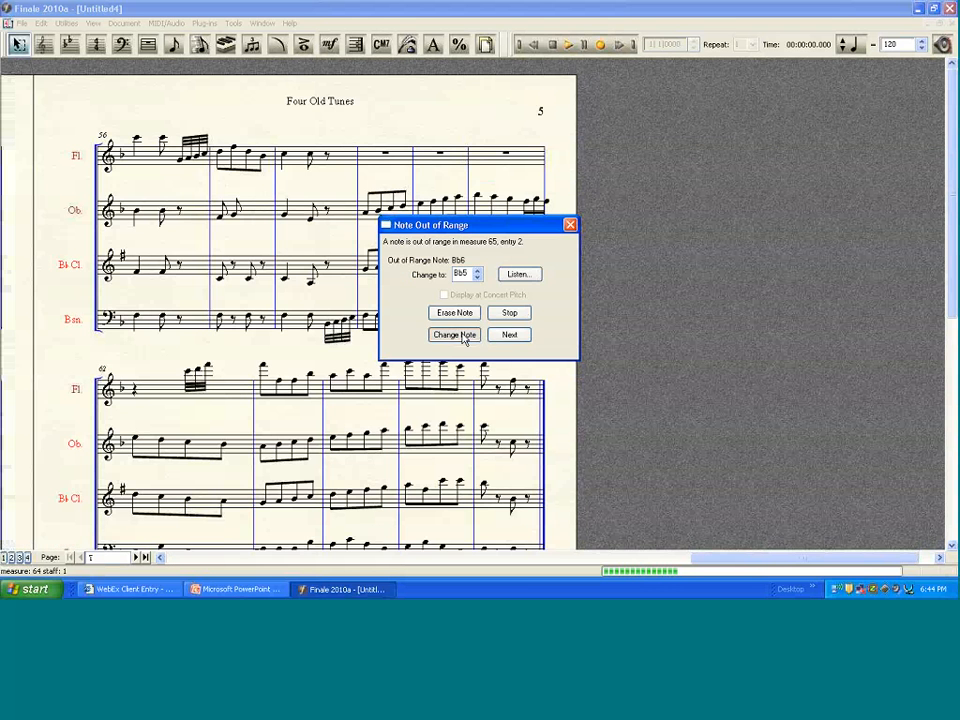
click(459, 334)
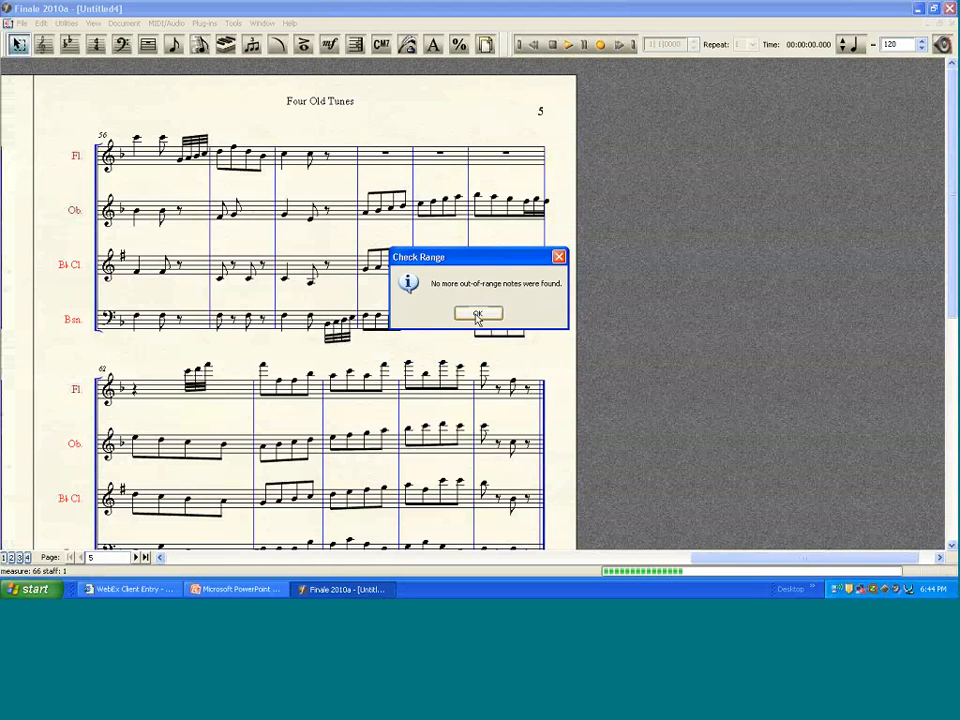
click(477, 314)
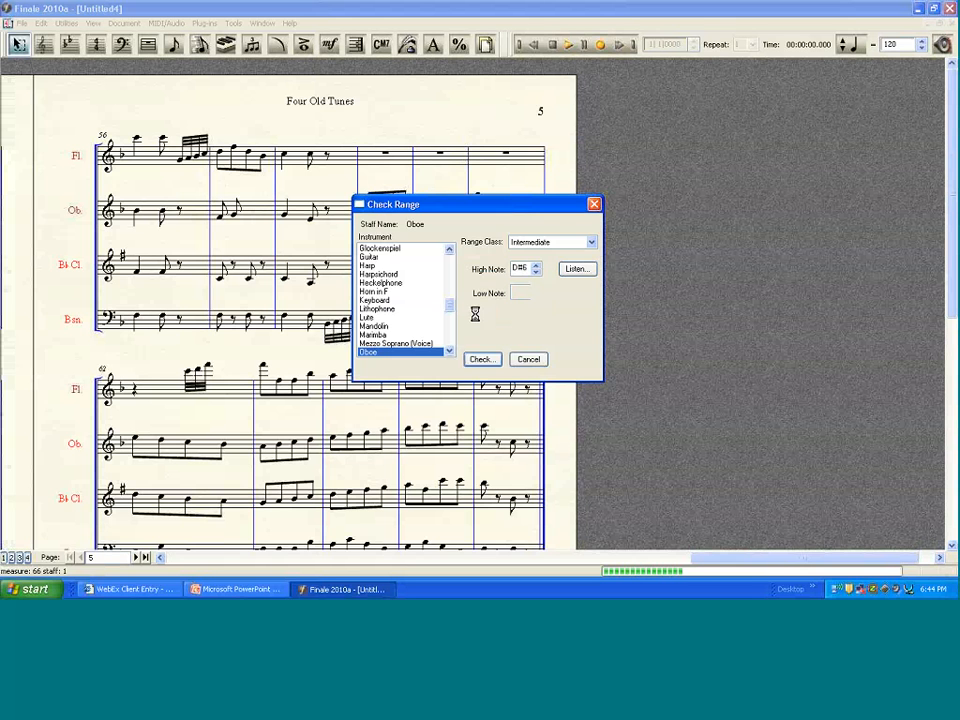
Step: Check the Oboe, Clarinet and Bassoon staves against their Intermediate ranges and switch back to the plug-ins slide in PowerPoint
click(484, 359)
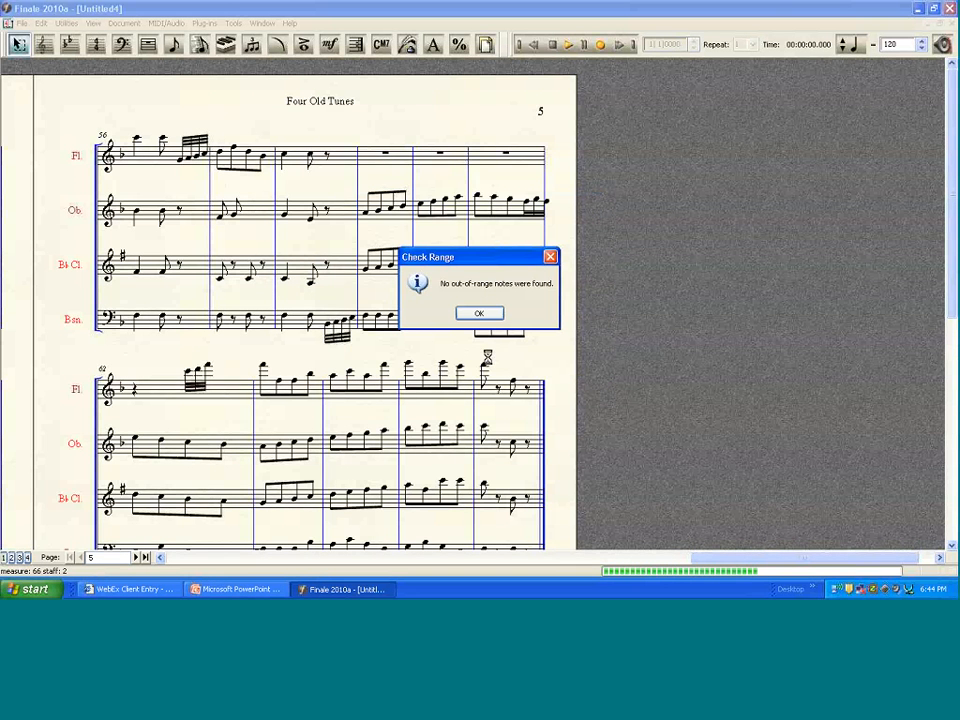
click(481, 314)
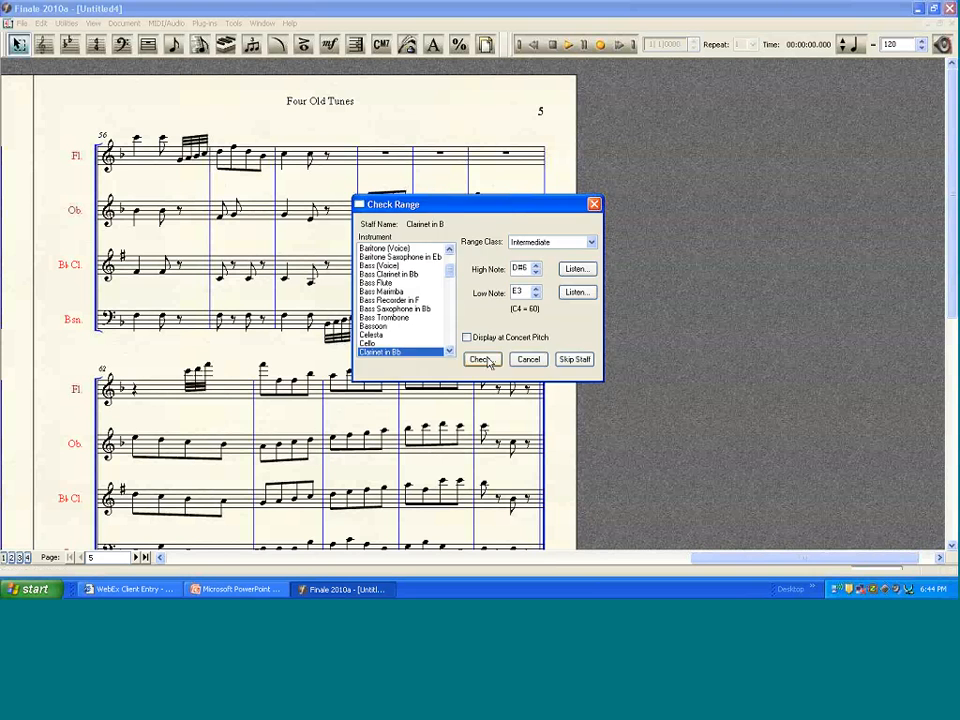
click(487, 360)
click(481, 315)
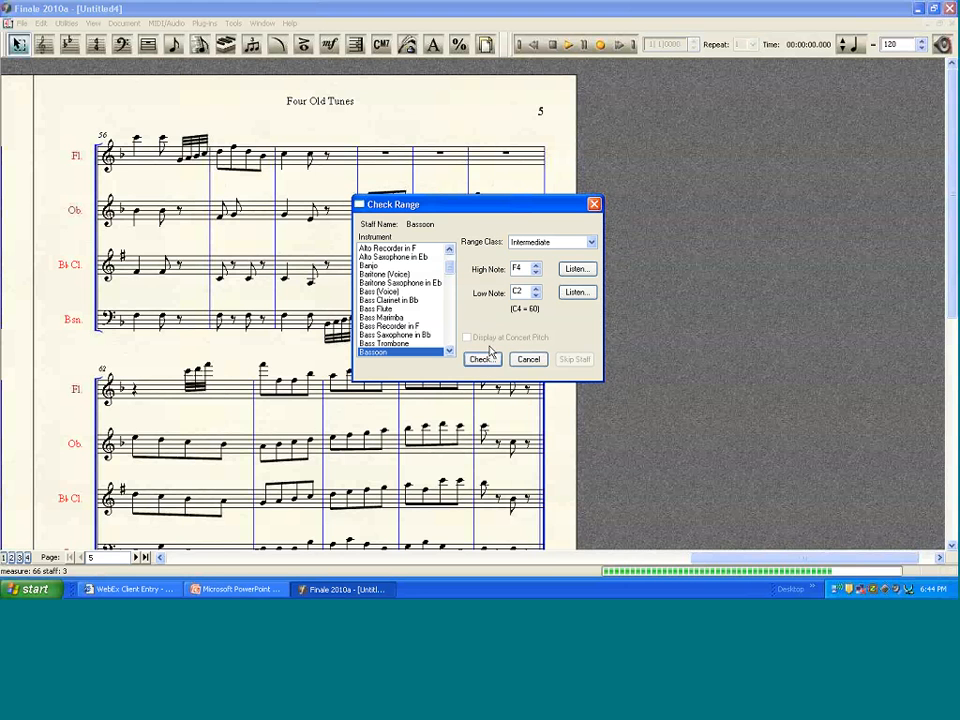
click(485, 361)
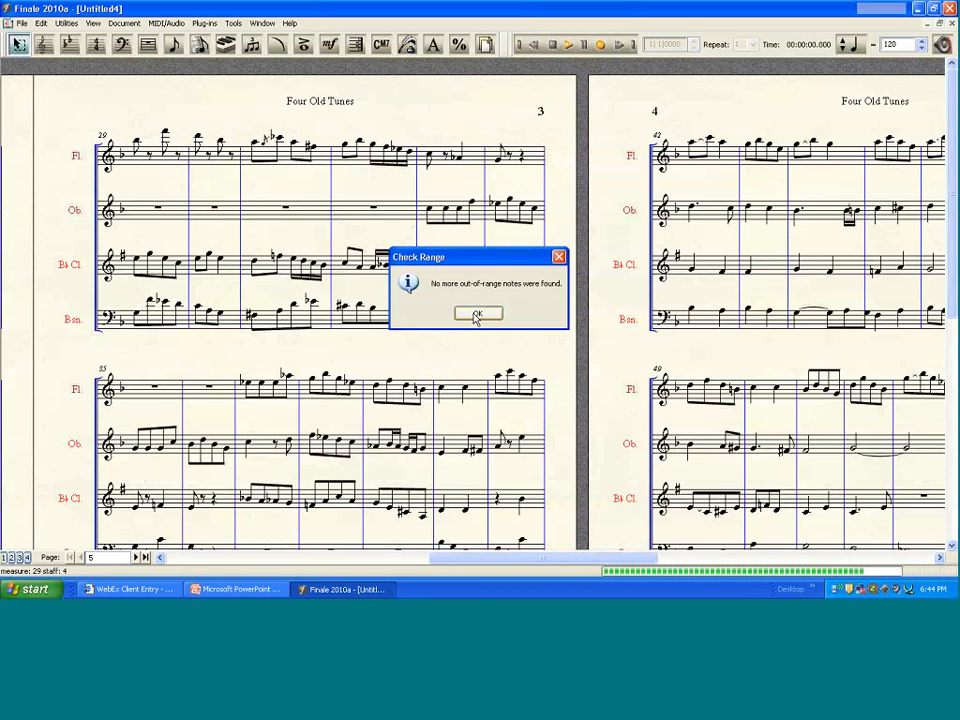
click(476, 316)
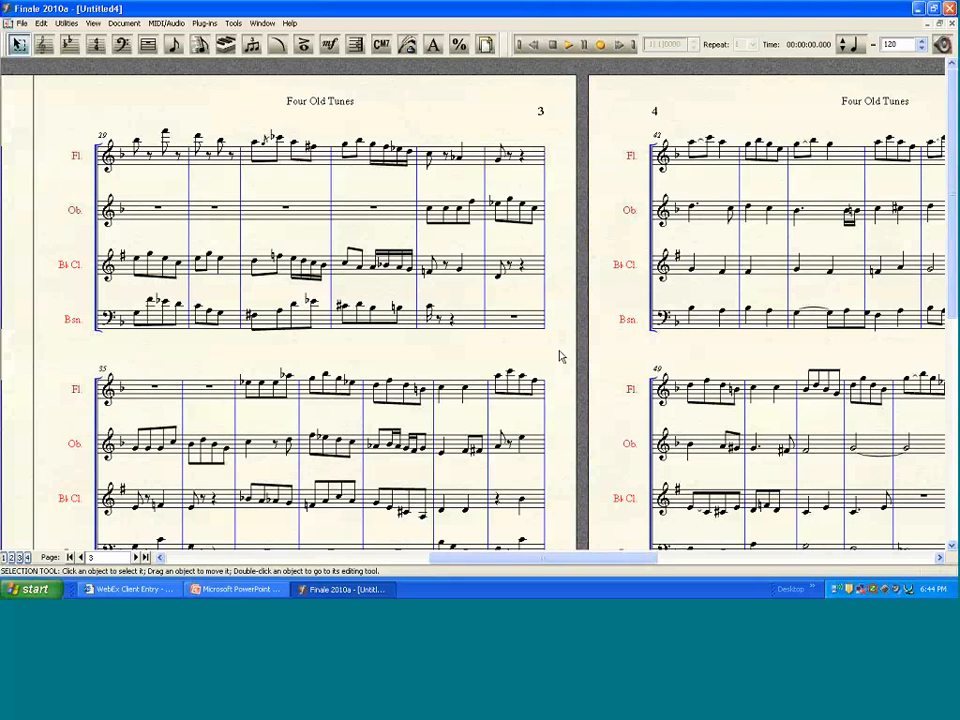
click(231, 590)
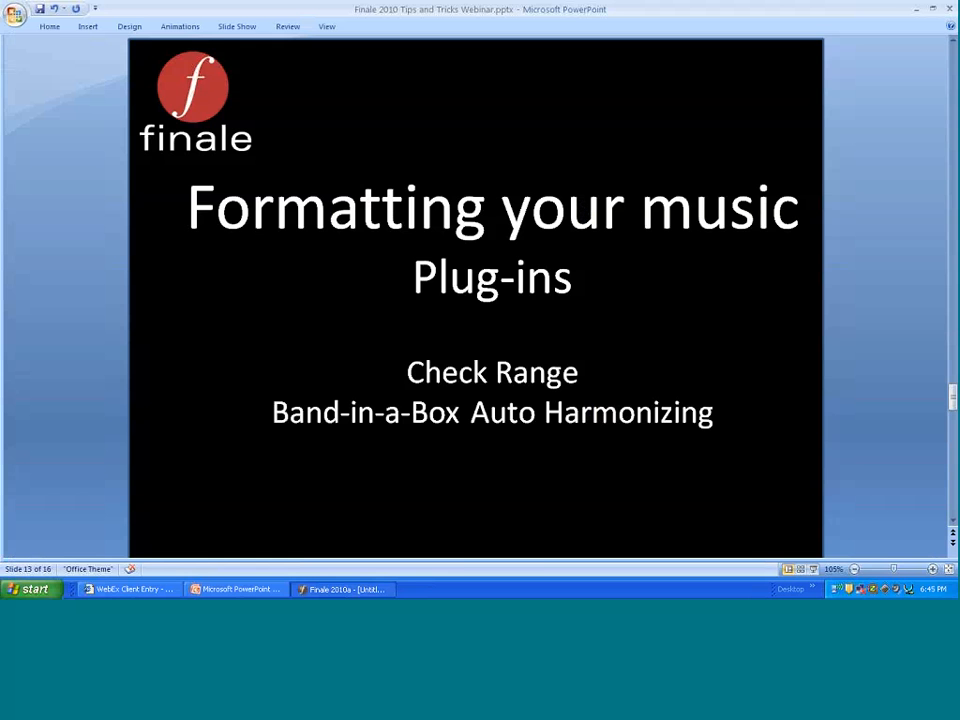
Step: Switch to Finale, inspect the Canonic Utilities plug-in's inversion choices for the whole Four Old Tunes score, and close it without applying anything
click(345, 590)
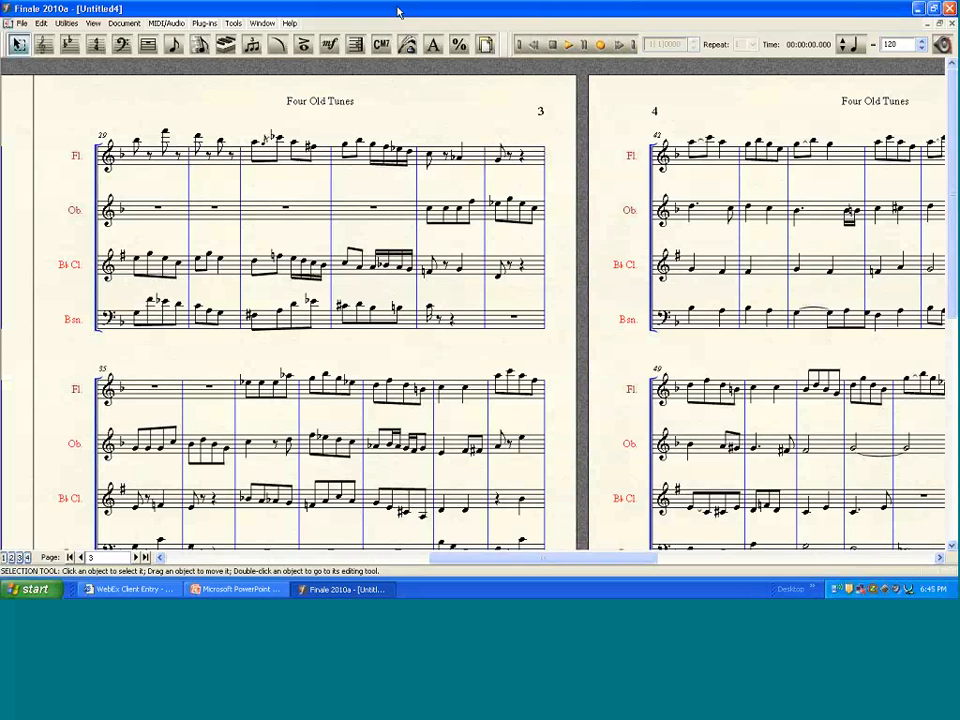
key(ctrl+a)
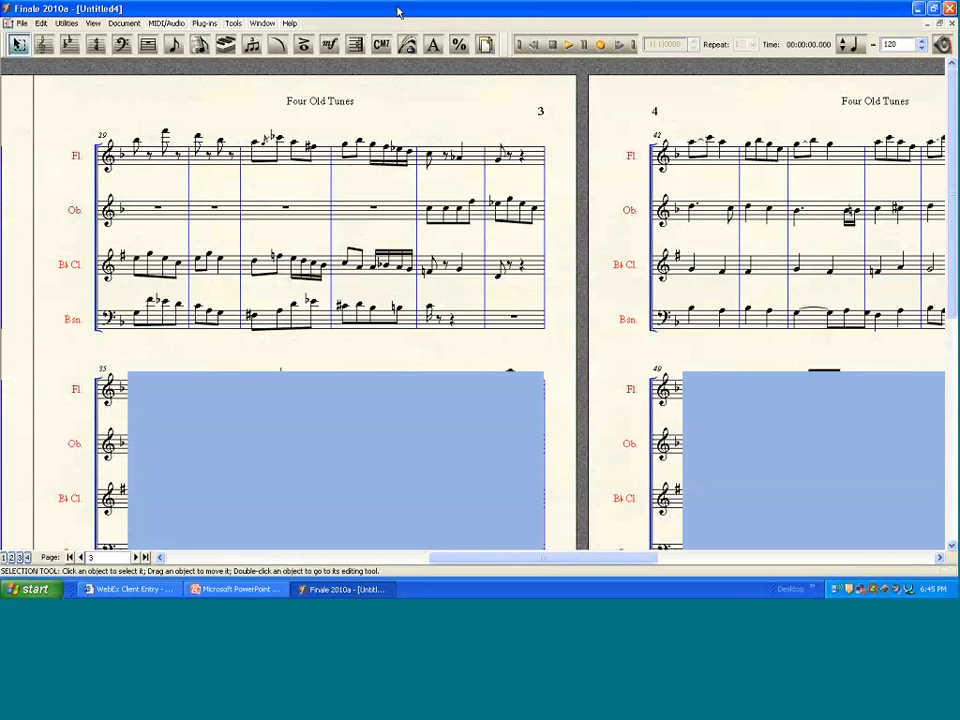
click(205, 23)
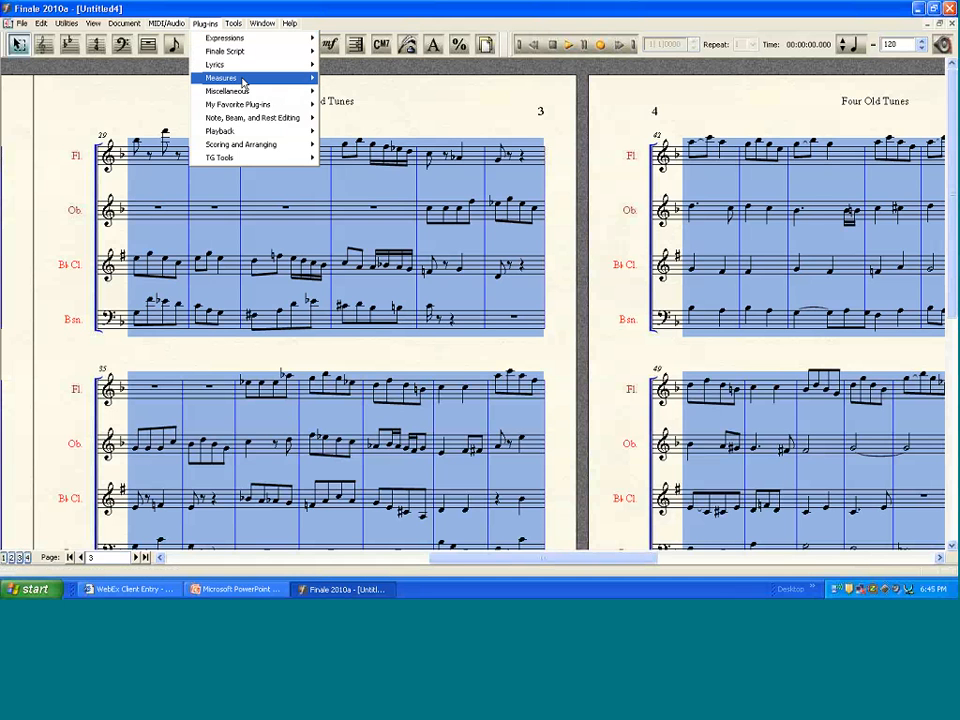
mouse_move(246, 93)
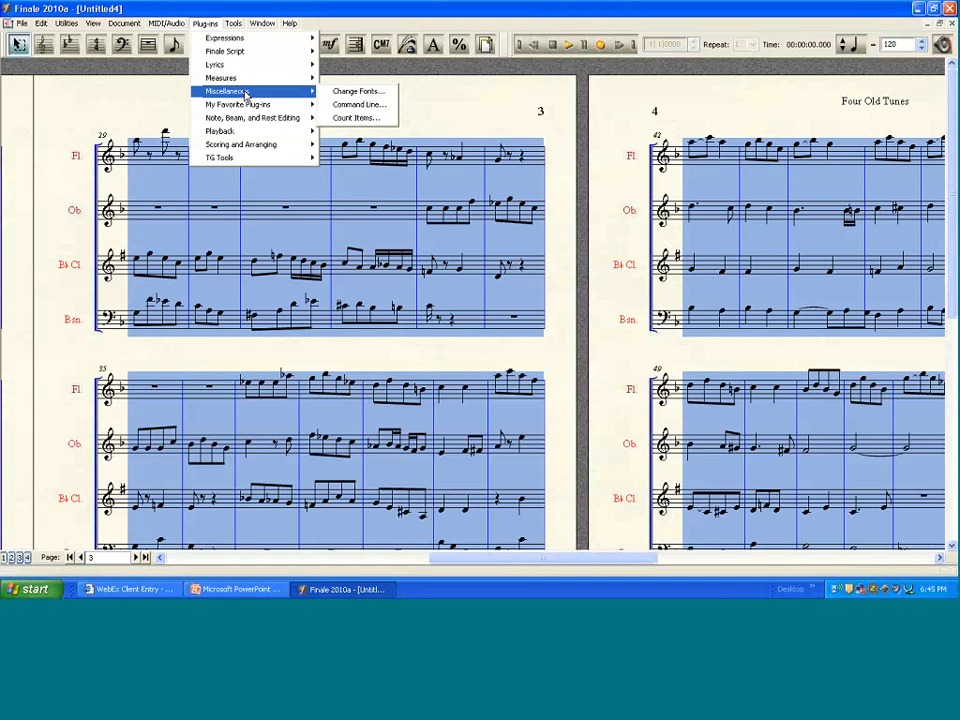
mouse_move(259, 120)
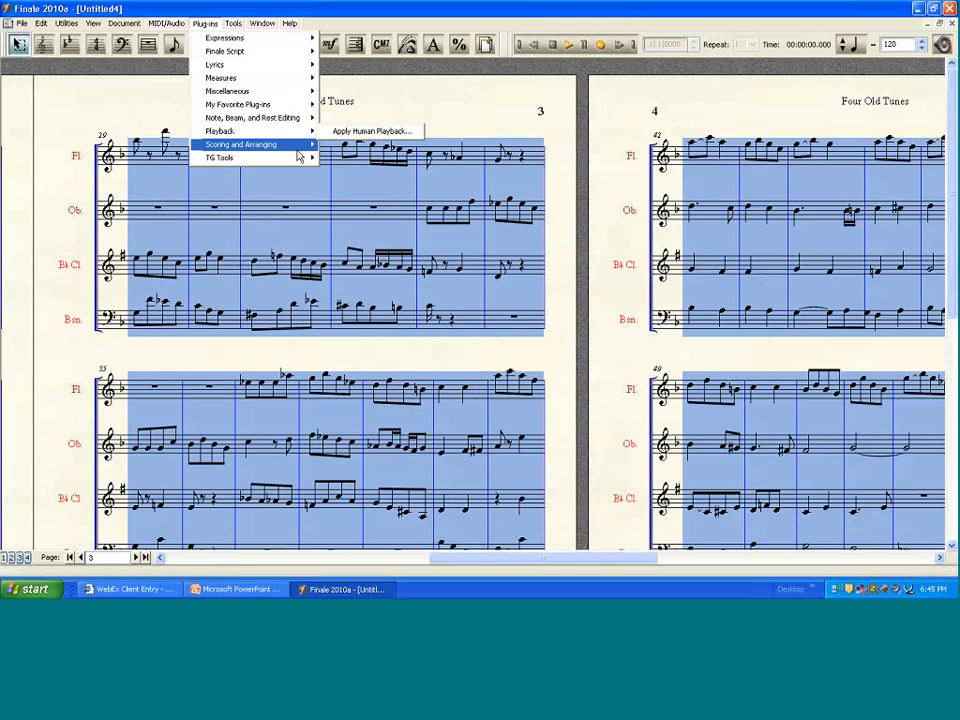
mouse_move(290, 144)
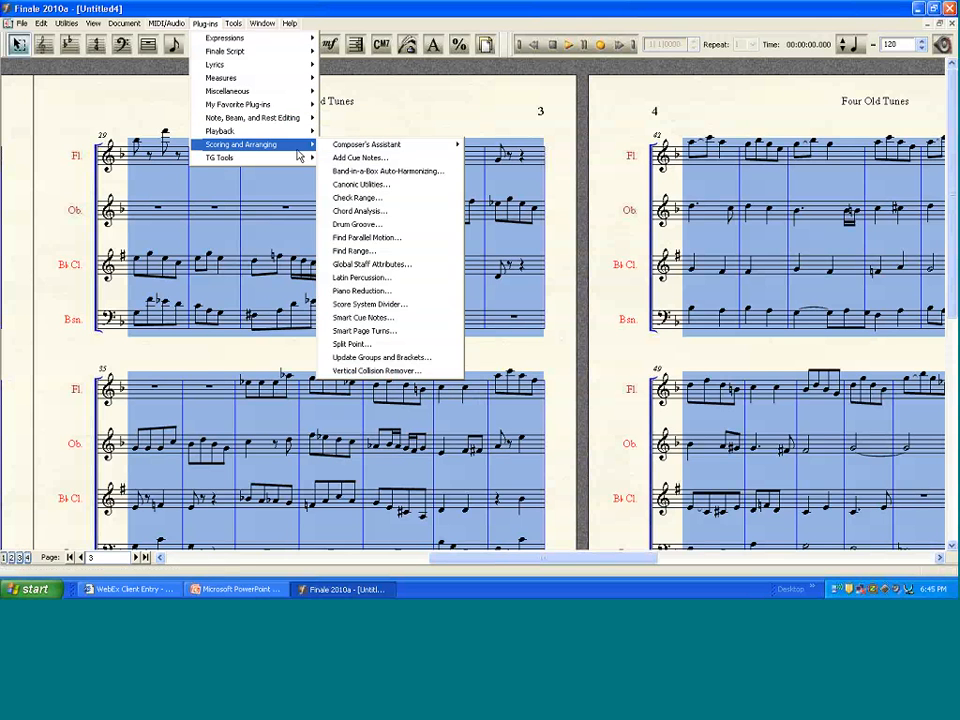
click(380, 184)
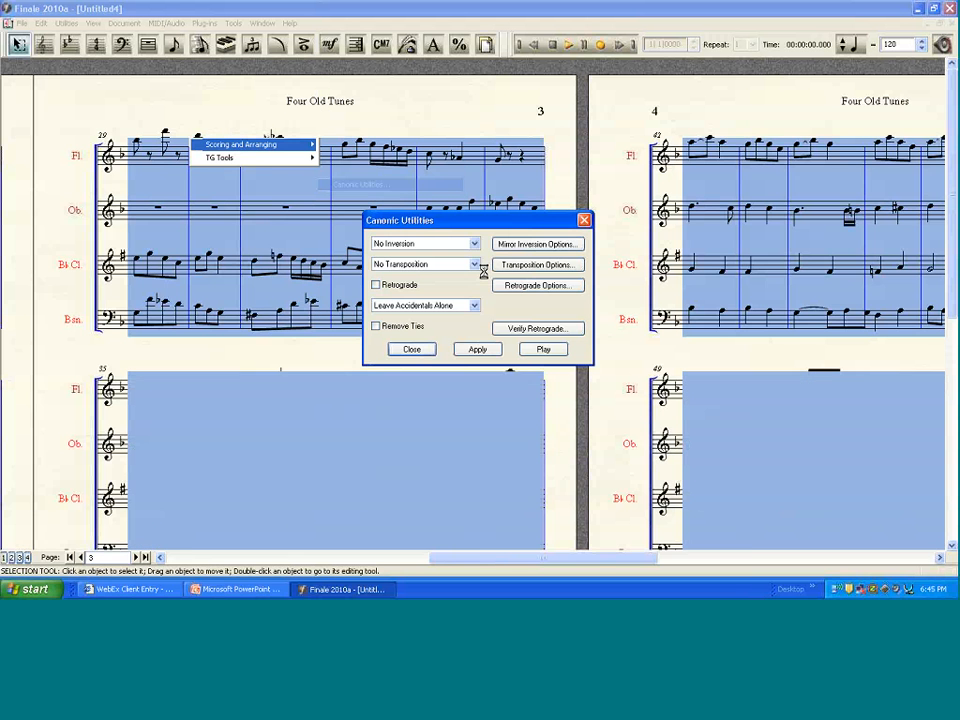
click(474, 244)
click(474, 244)
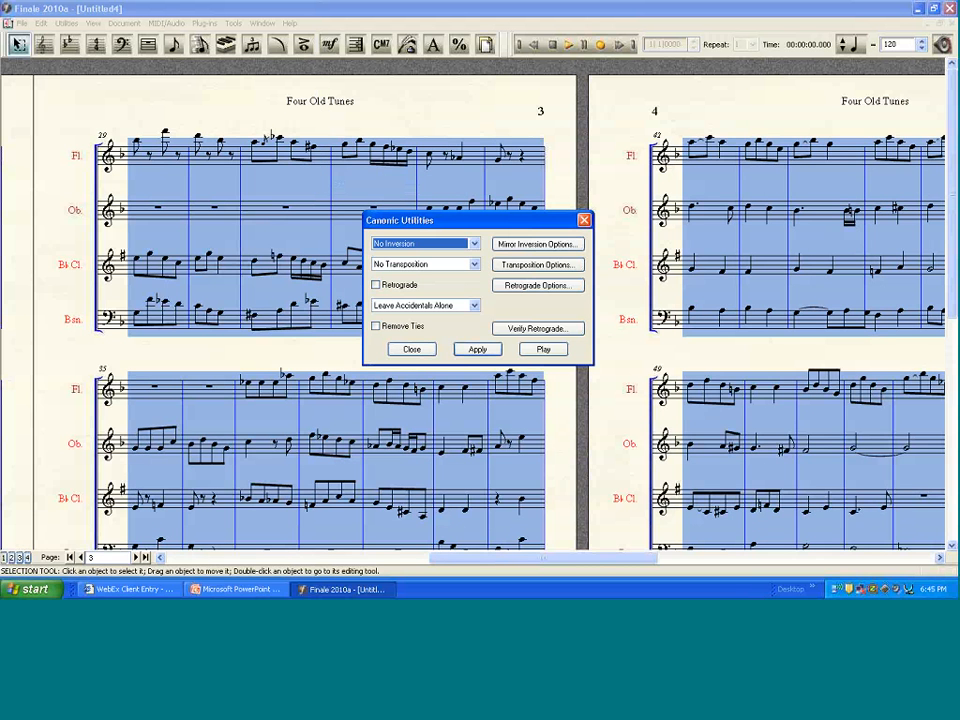
click(404, 350)
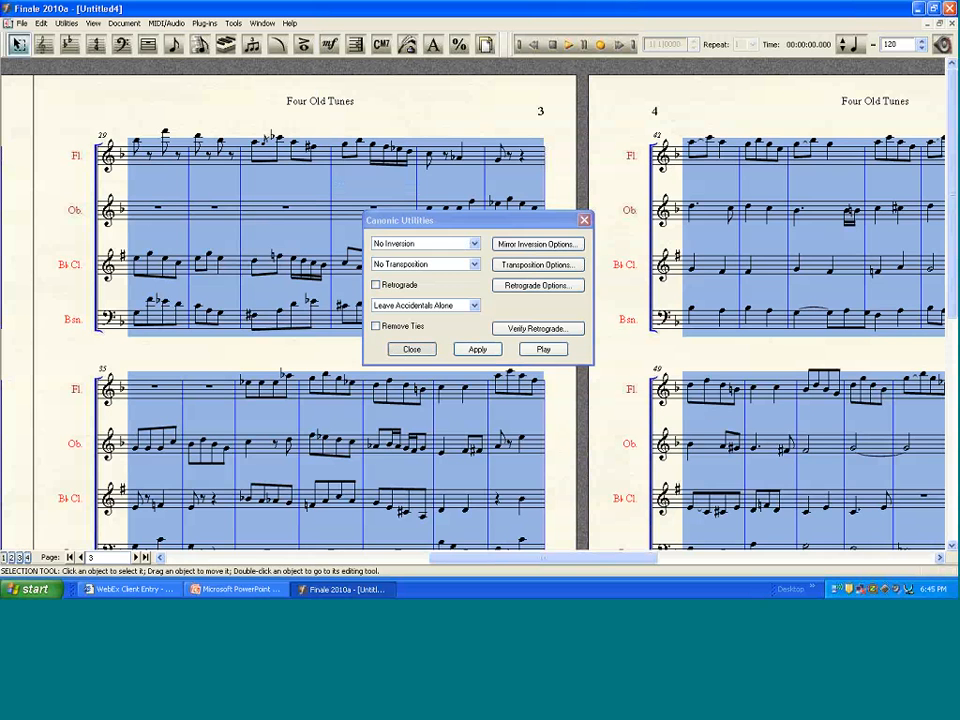
click(486, 115)
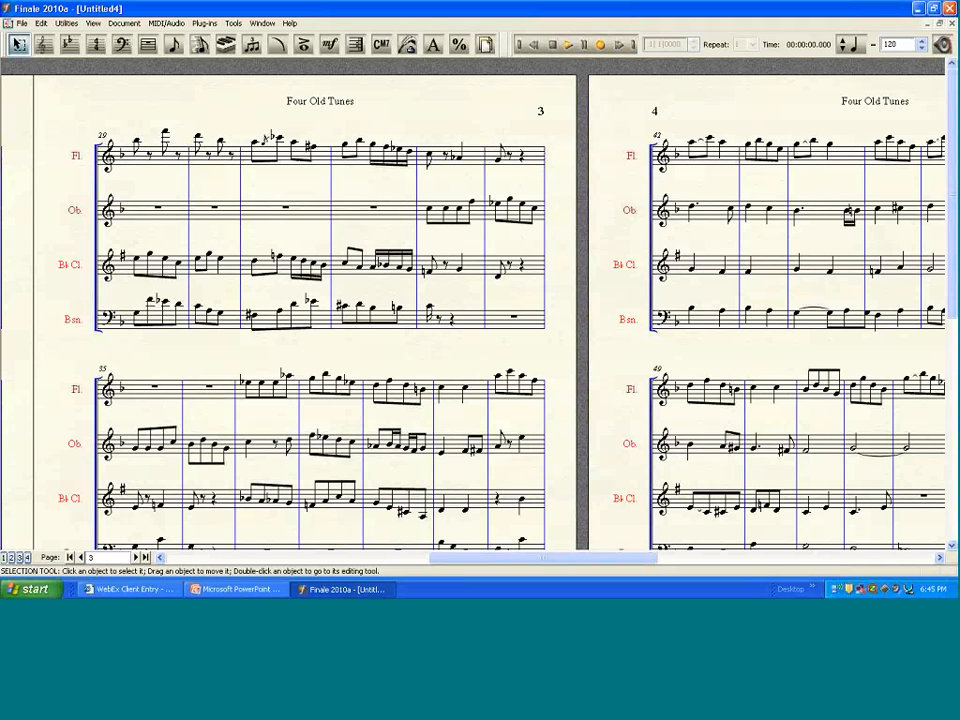
Step: Open the file 1 Demo In the mood.MUS from the Demo Files folder and accept its conversion to the new Finale format
click(22, 23)
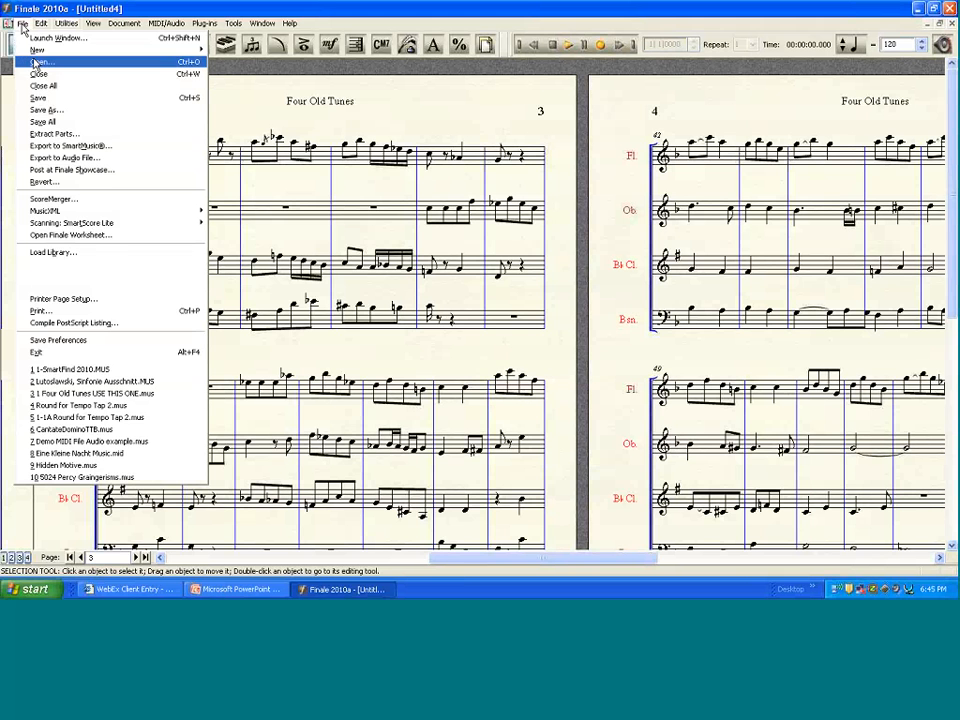
click(37, 62)
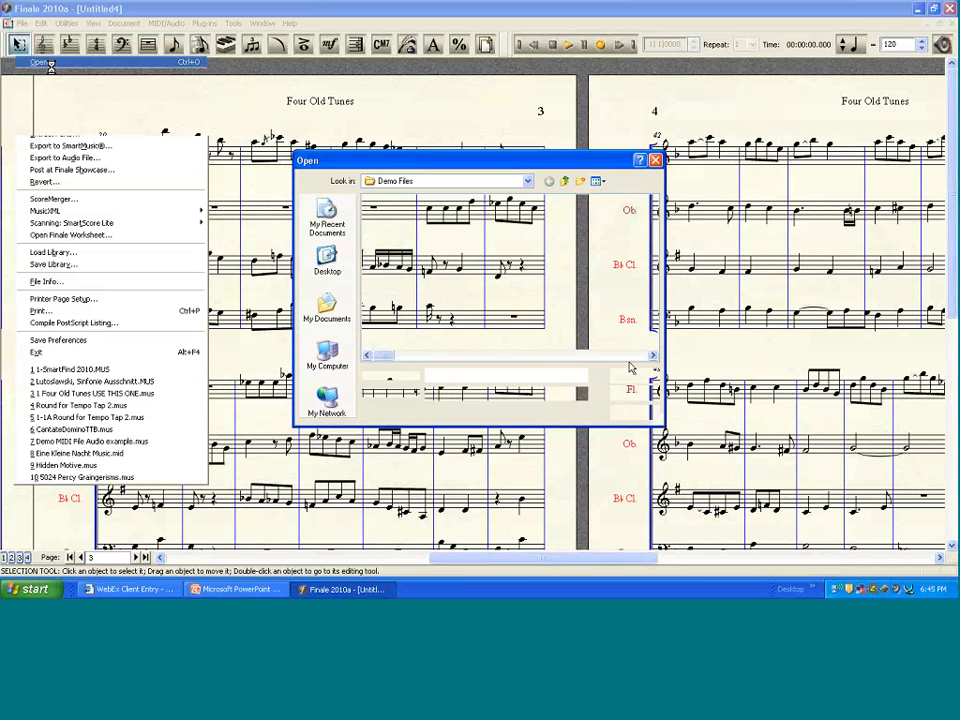
click(629, 356)
click(629, 356)
click(629, 356)
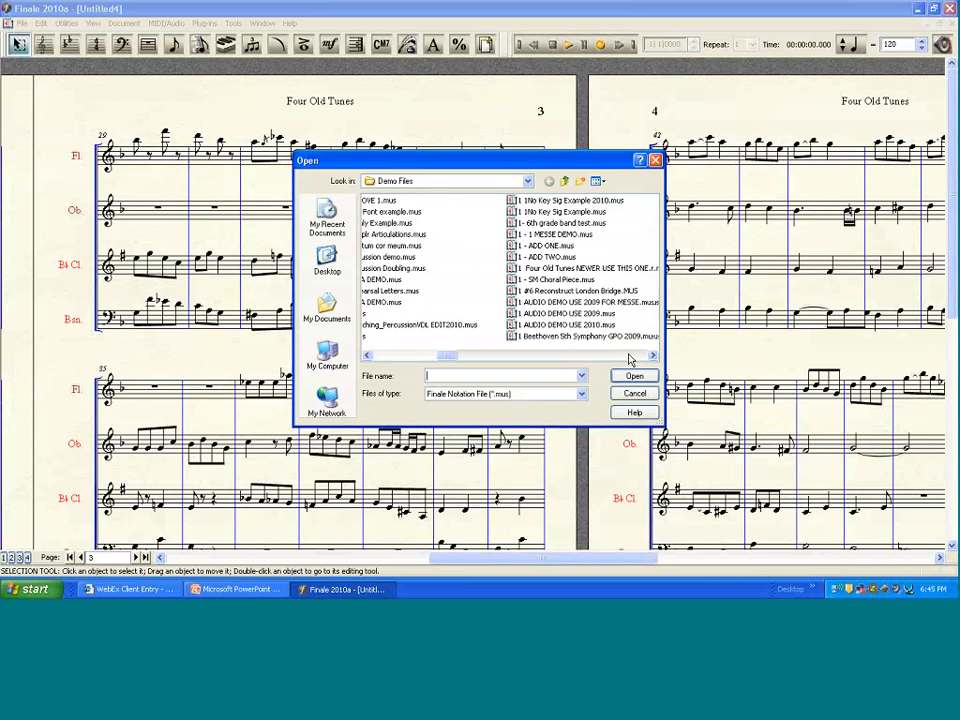
click(629, 356)
click(629, 356)
click(629, 356)
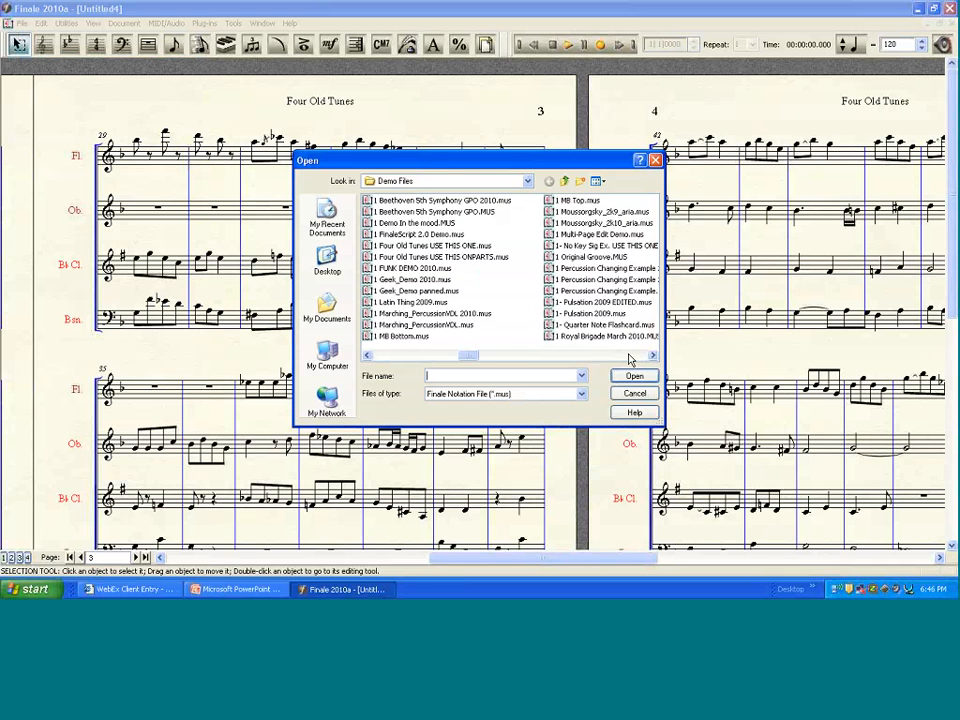
scroll(604, 286, up, 1)
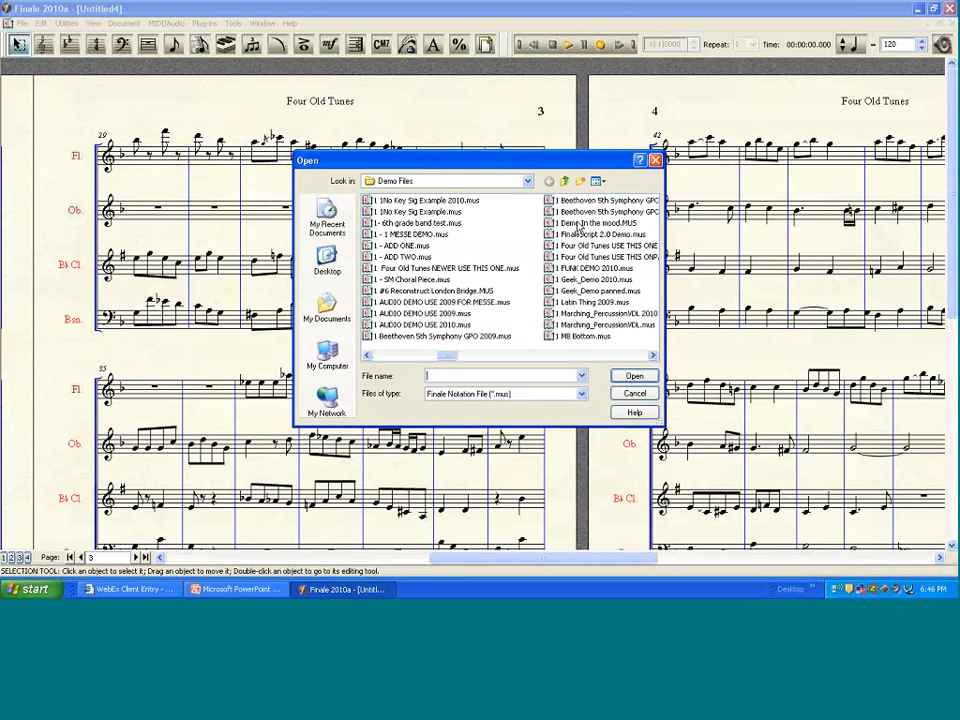
double_click(576, 224)
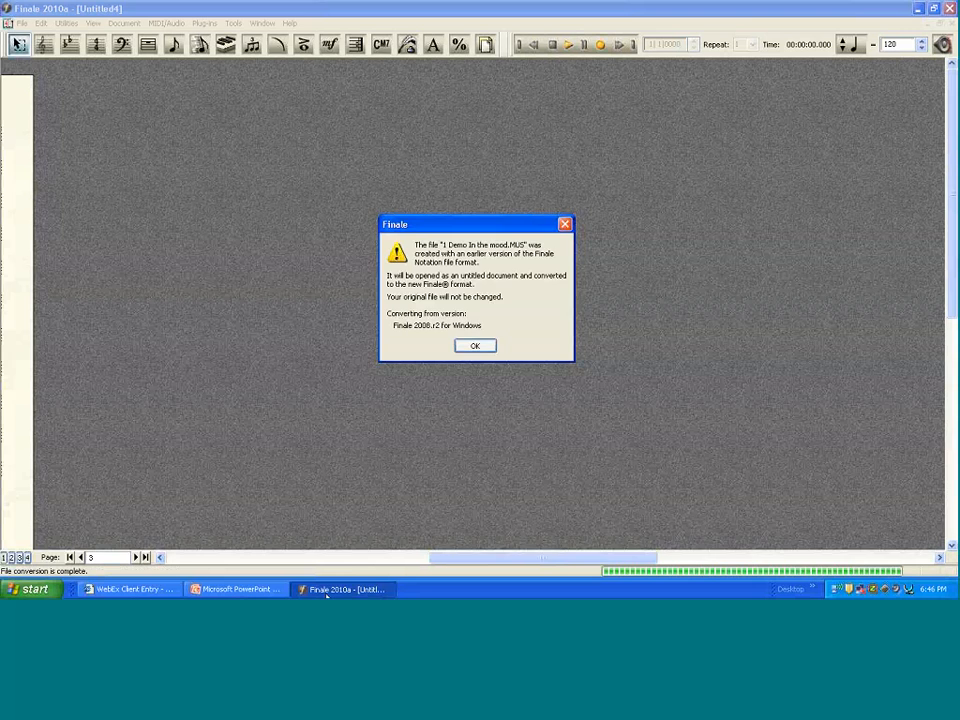
key(Return)
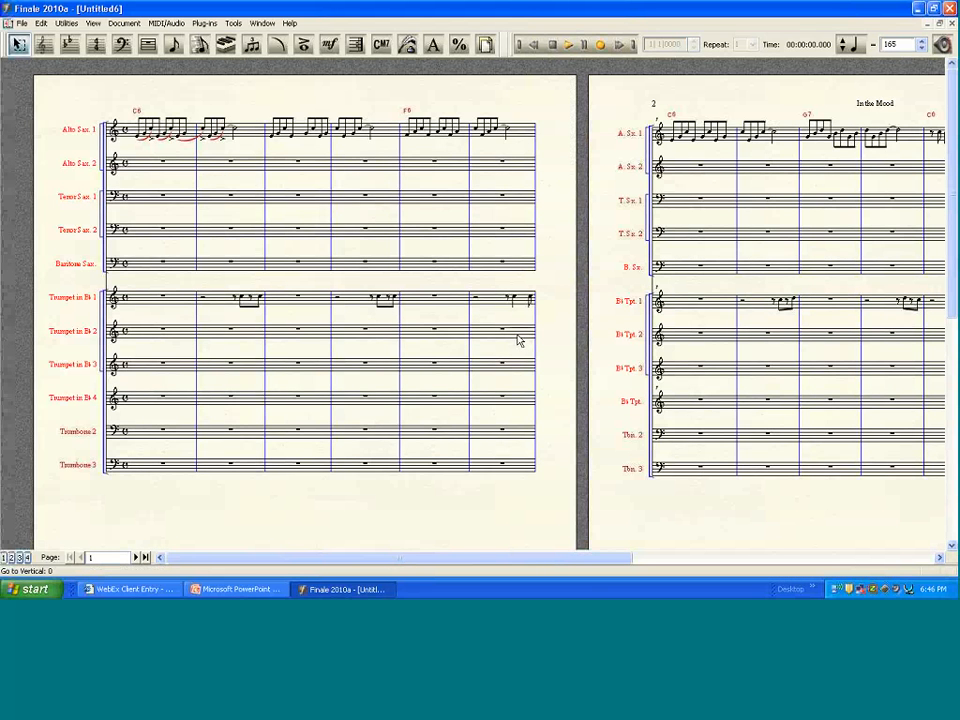
Step: Play the opening measures of the unharmonized In the Mood score, stop playback, and locate the Band-in-a-Box Auto-Harmonizing plug-in
click(568, 46)
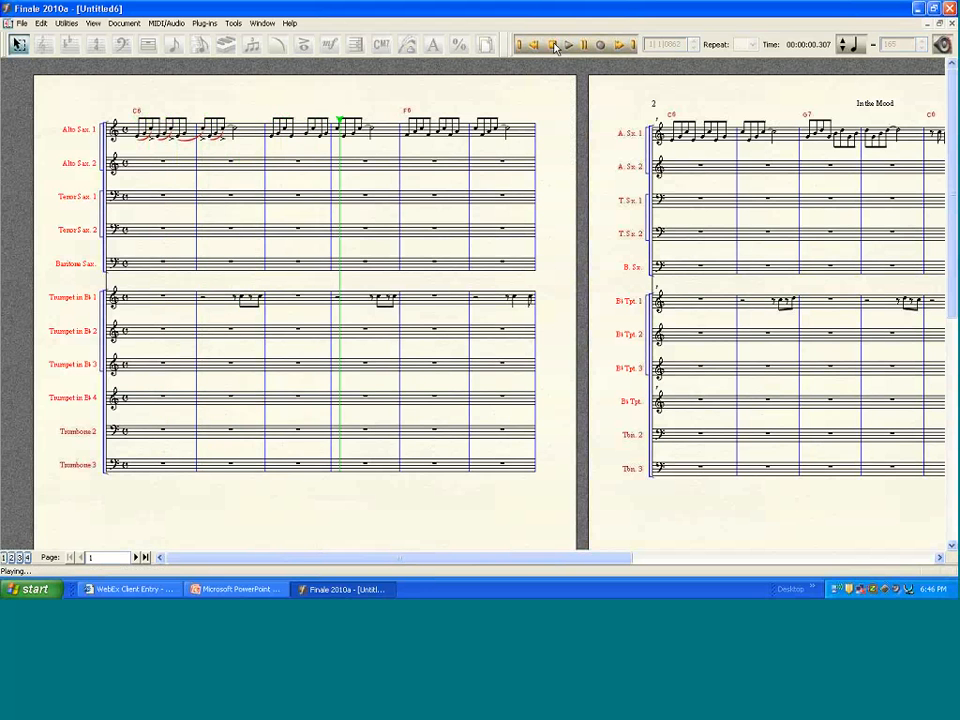
click(552, 46)
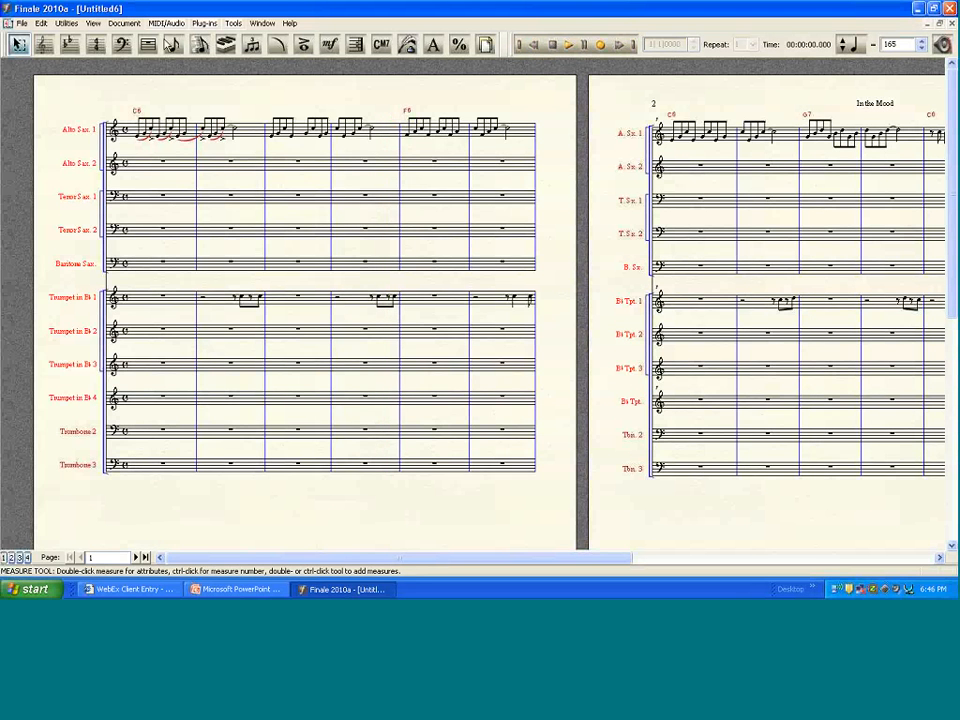
click(203, 24)
mouse_move(250, 144)
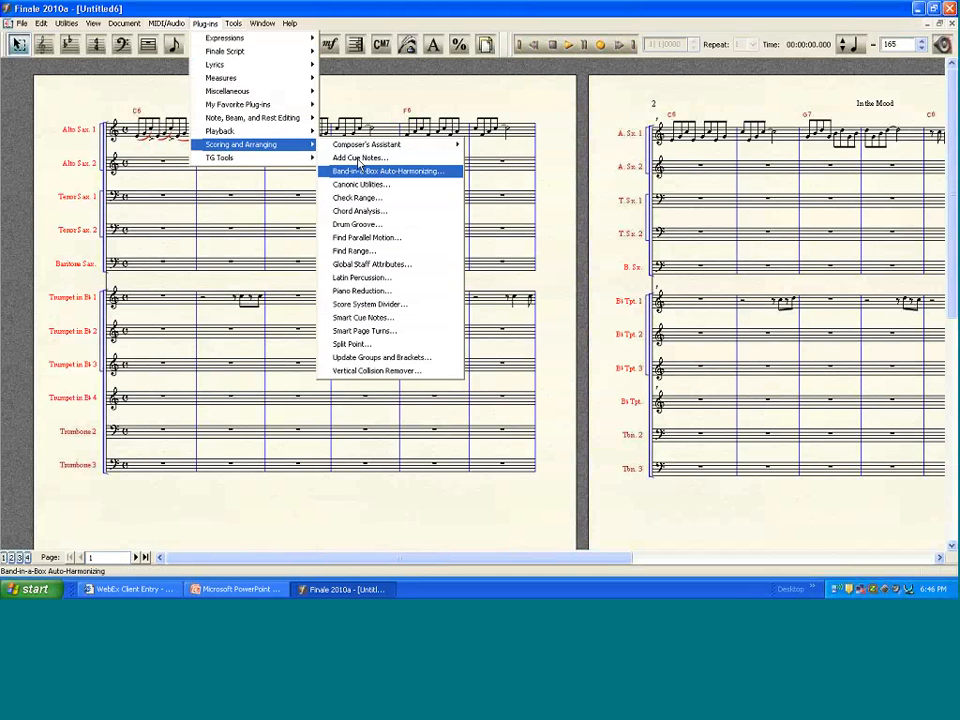
click(347, 11)
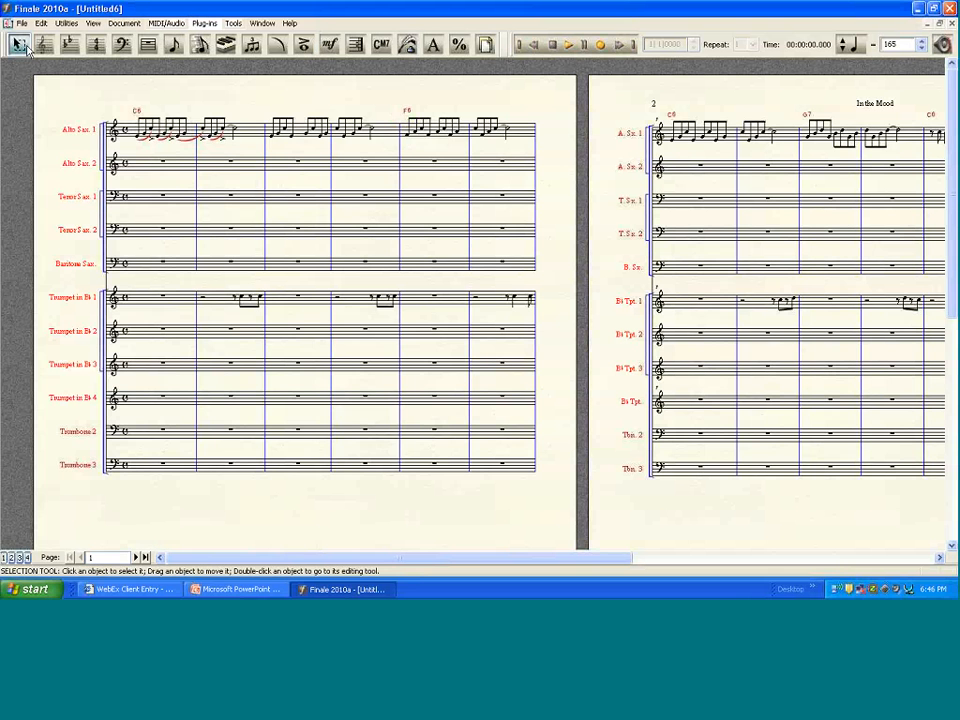
Step: Harmonize the Alto Sax. 1 staff with Band-in-a-Box Auto-Harmonizing, Five Part, Drop Two (SuperSax), into four existing staves starting with Alto Sax. 1, and play it back
click(52, 133)
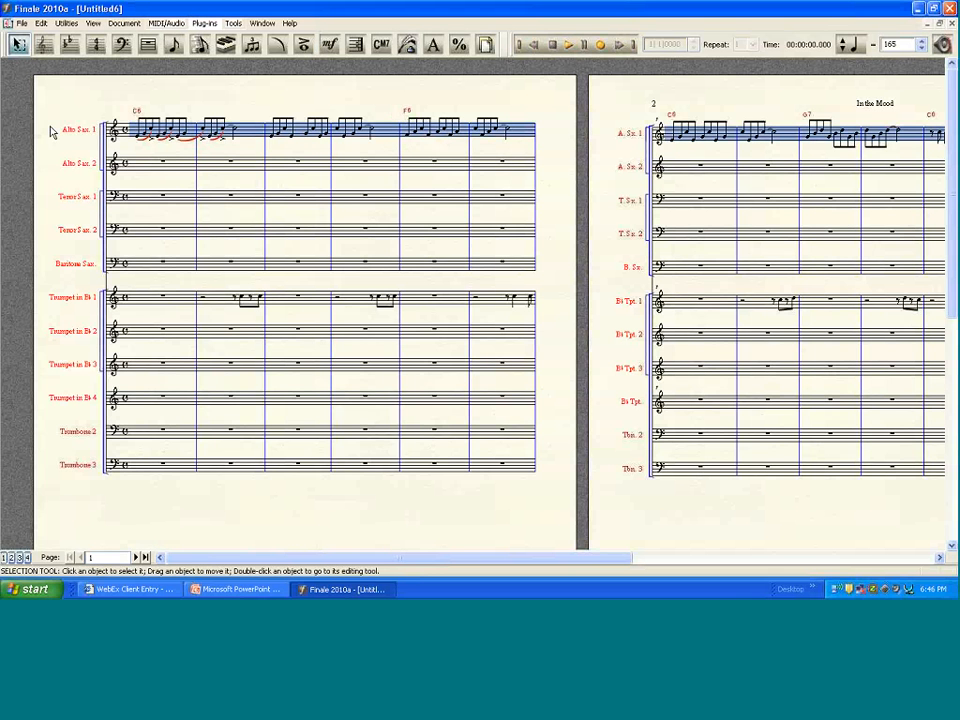
click(205, 23)
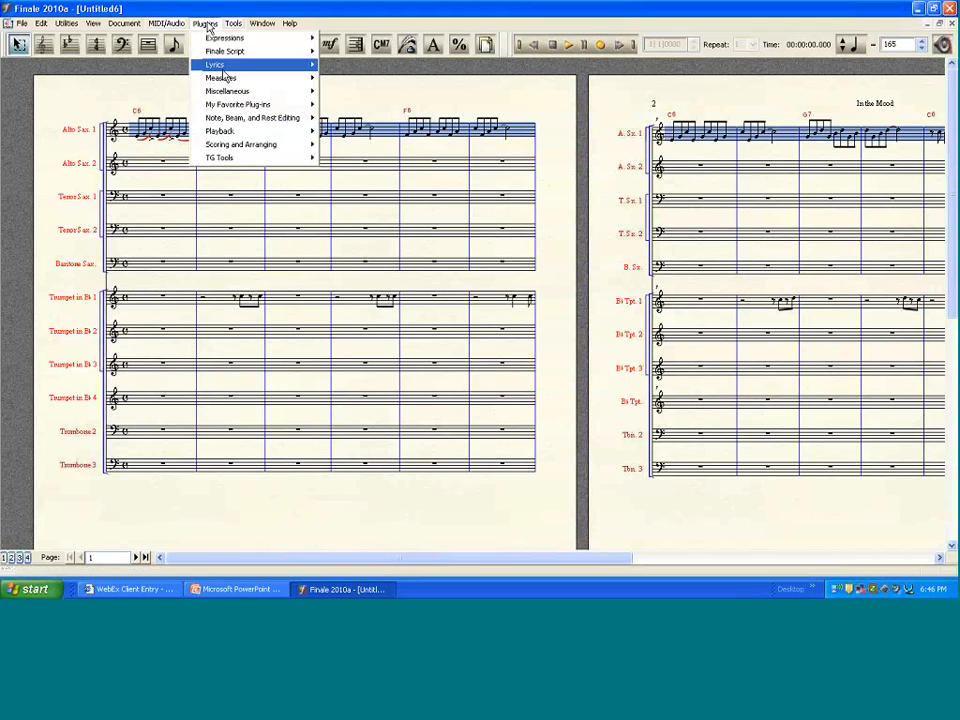
mouse_move(242, 146)
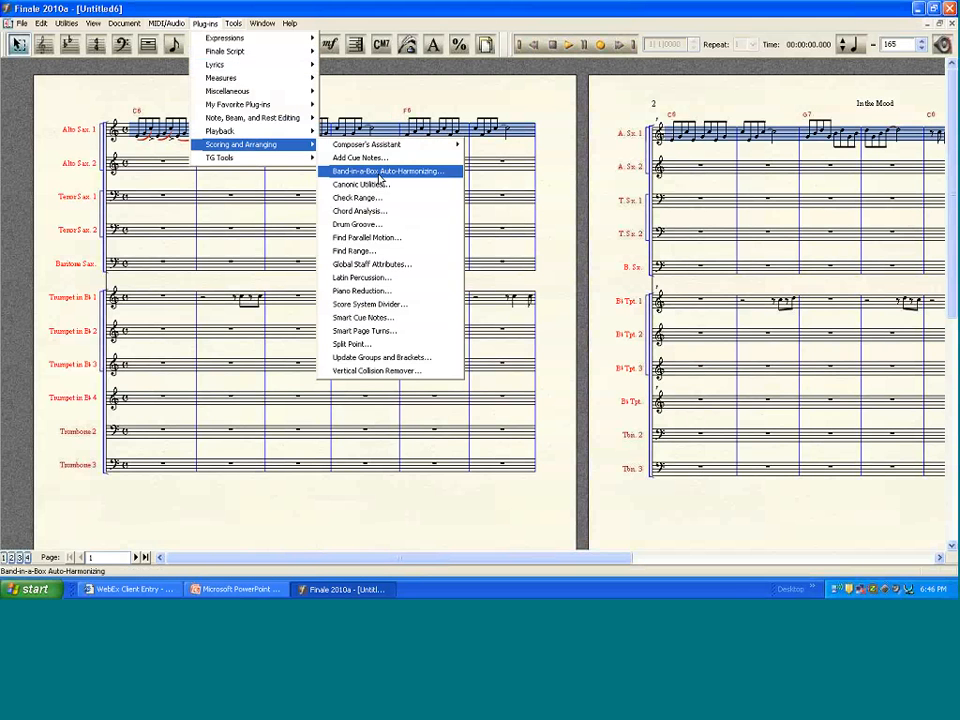
click(380, 172)
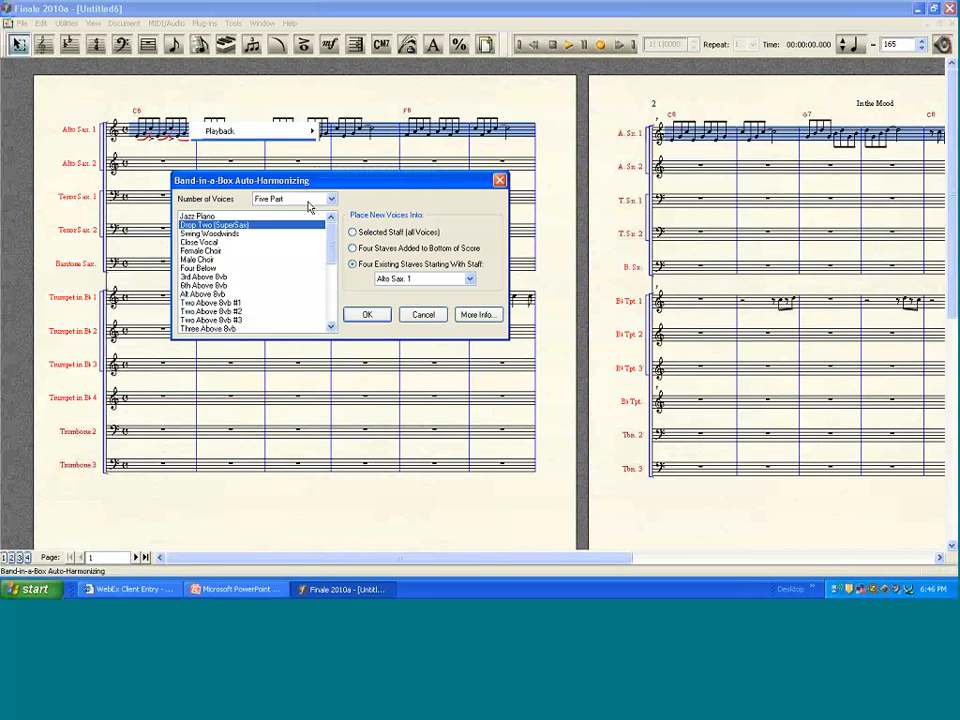
click(310, 199)
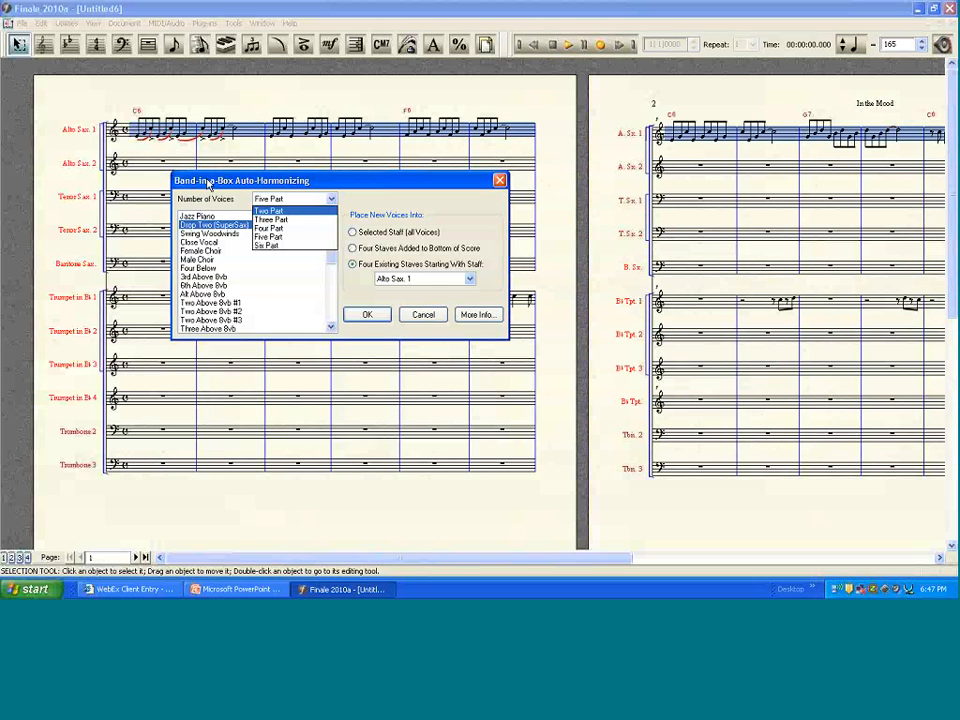
click(293, 239)
click(232, 225)
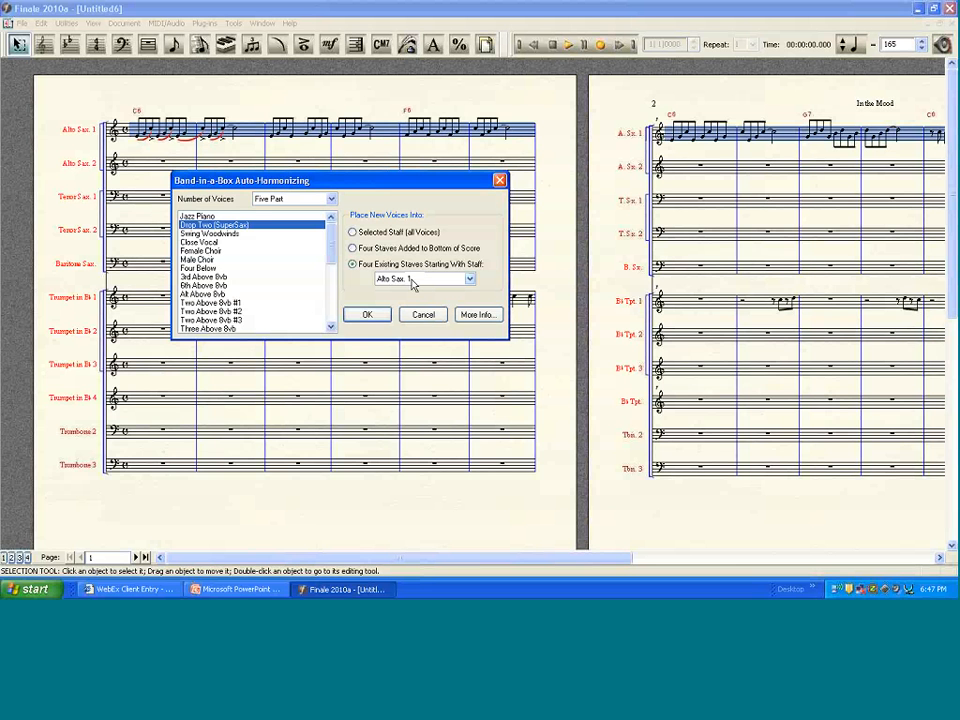
click(372, 316)
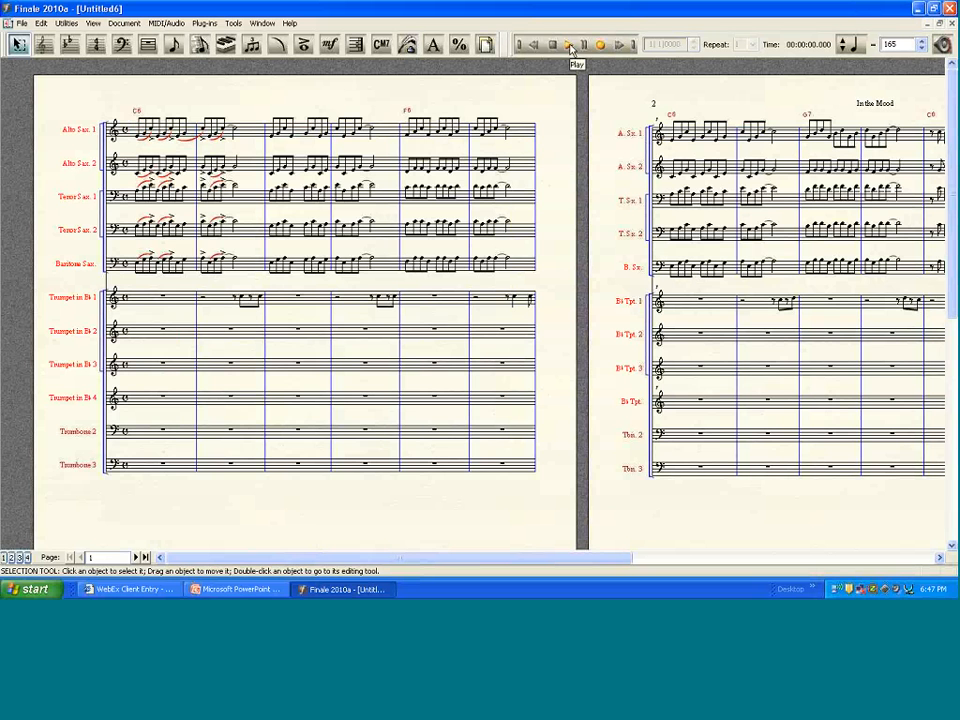
click(569, 46)
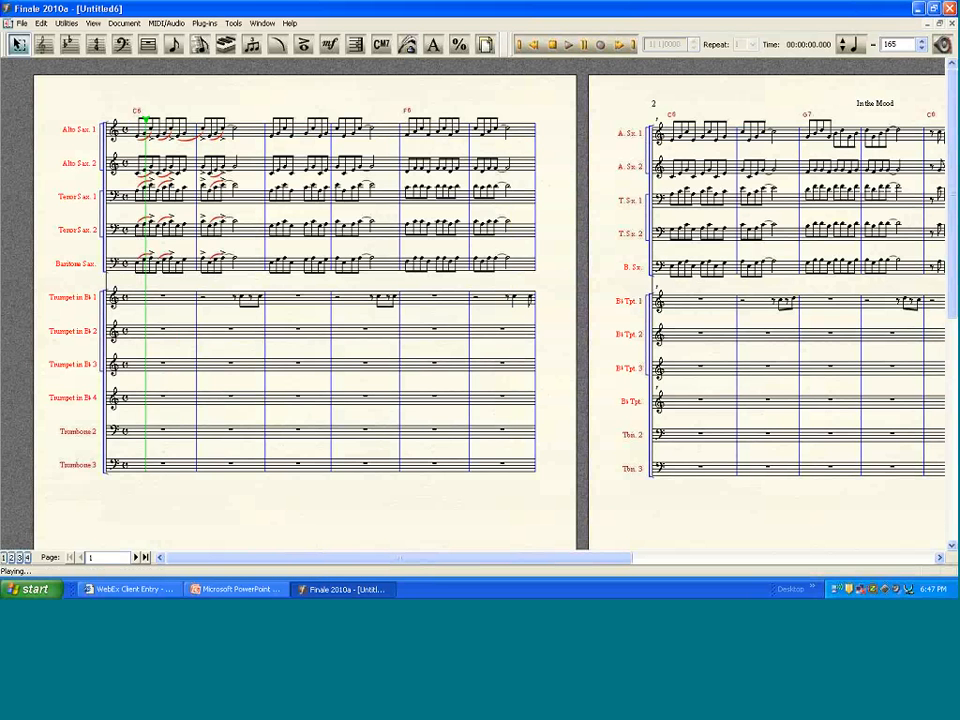
click(554, 44)
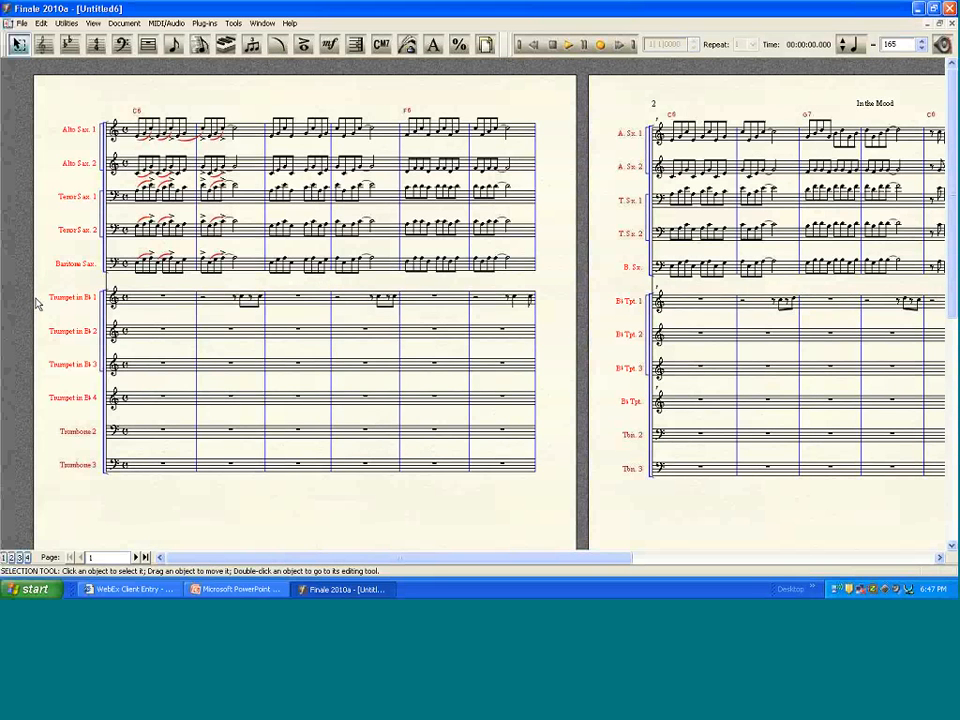
Step: Harmonize the Trumpet in Bb 1 staff with Band-in-a-Box Auto-Harmonizing, Six Part, Big Band Brass, into five existing staves starting with Trumpet in Bb 1, and play it back
click(37, 303)
click(205, 23)
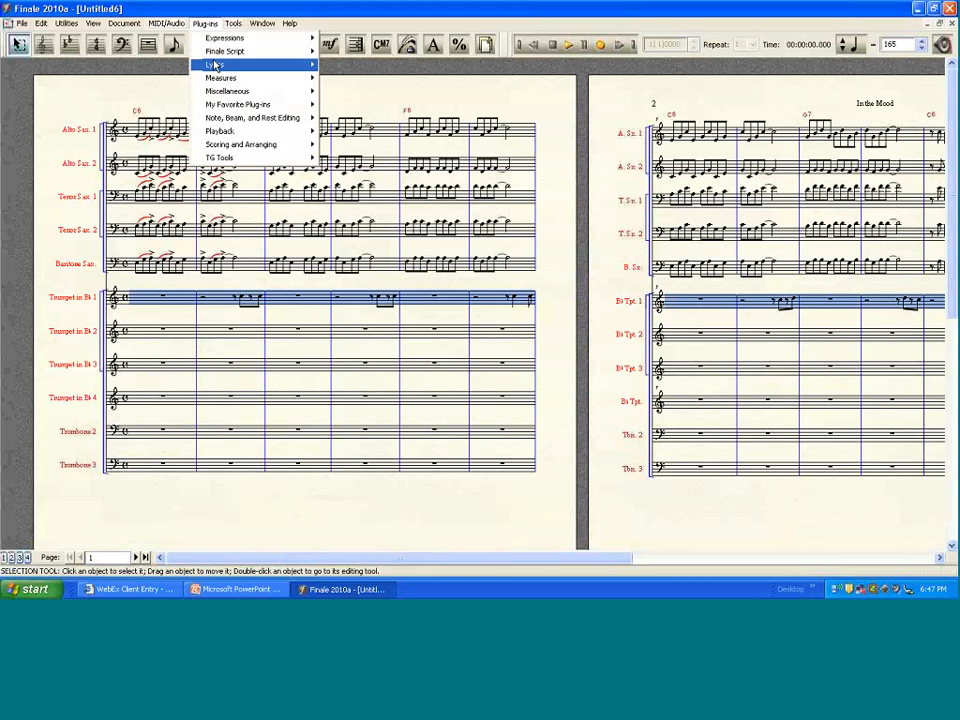
mouse_move(250, 144)
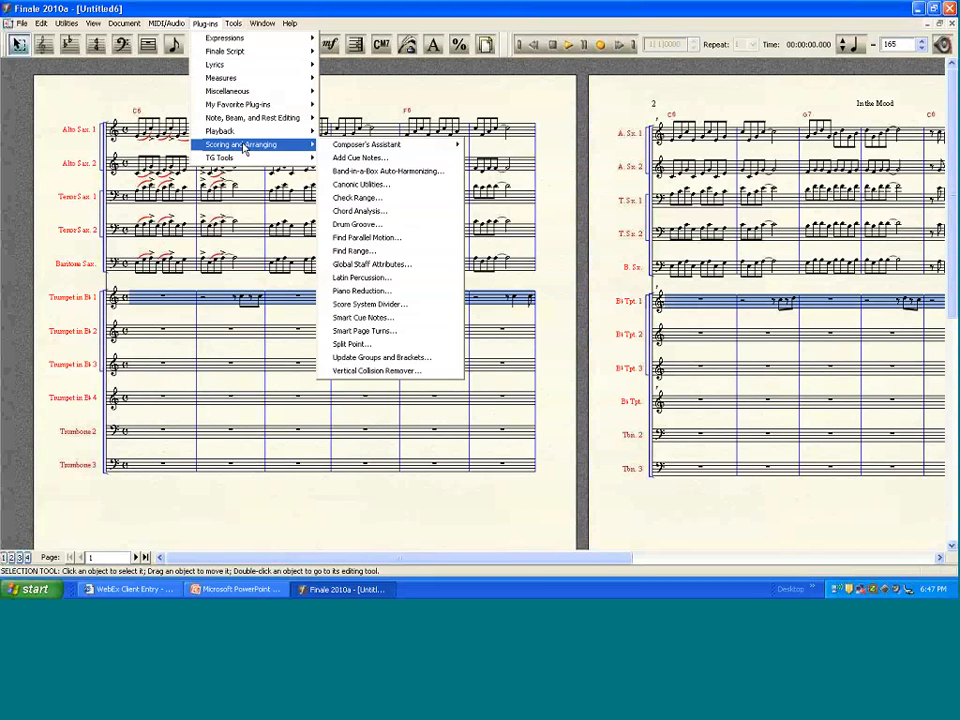
click(366, 172)
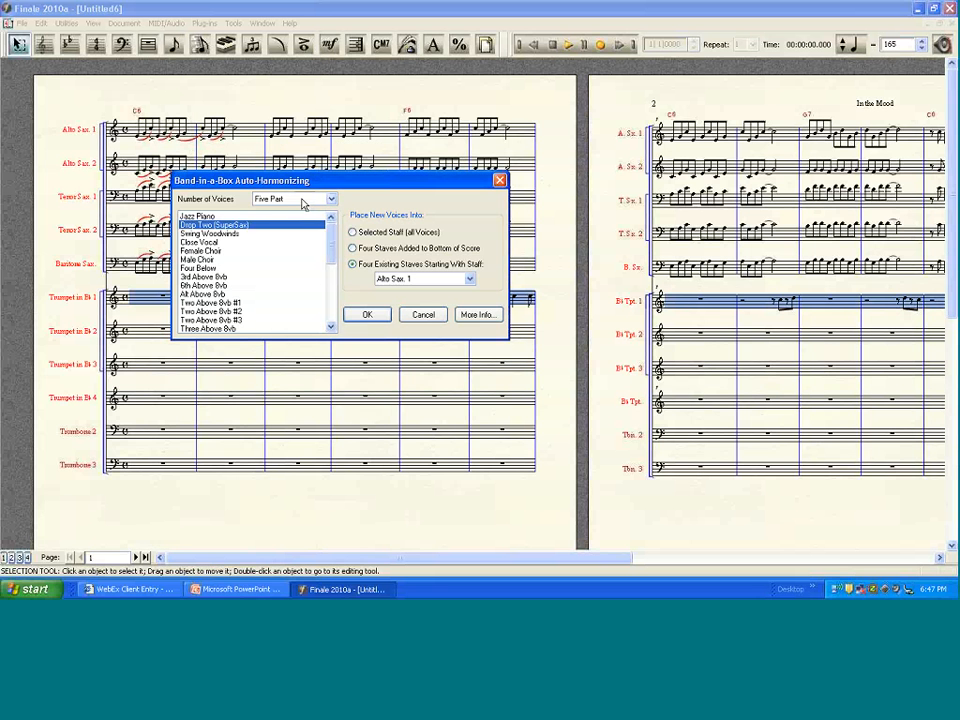
click(303, 203)
click(300, 246)
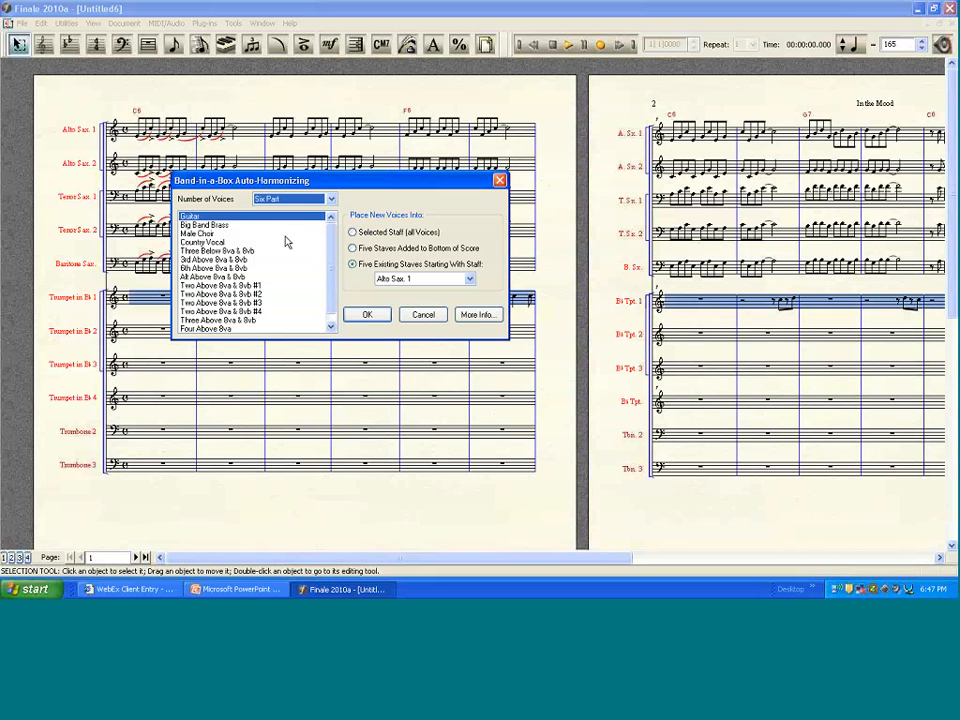
click(205, 224)
click(412, 279)
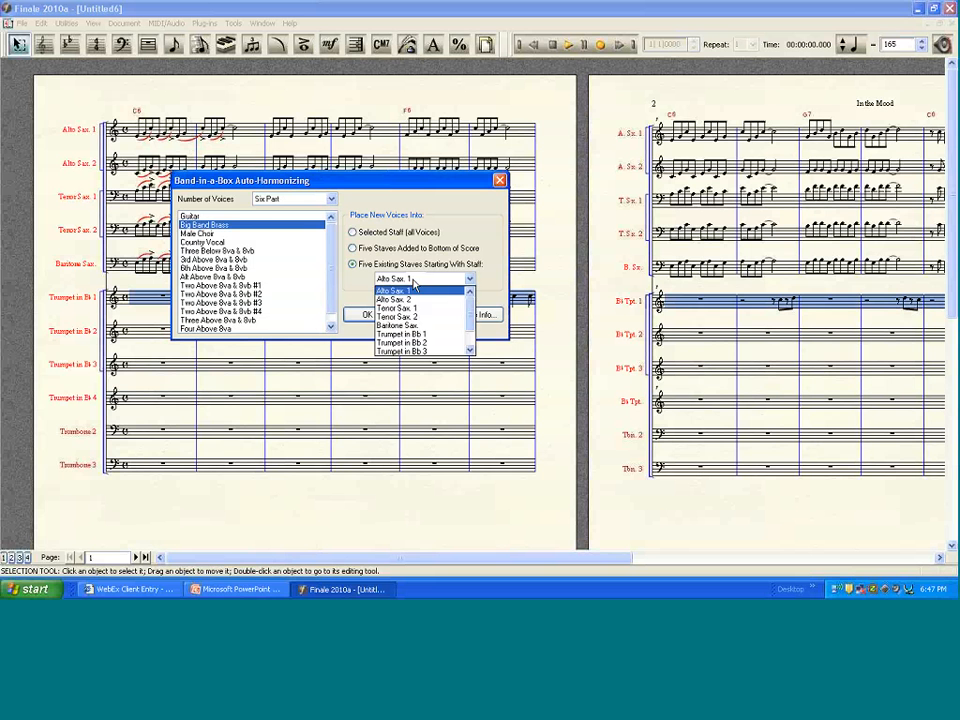
click(402, 334)
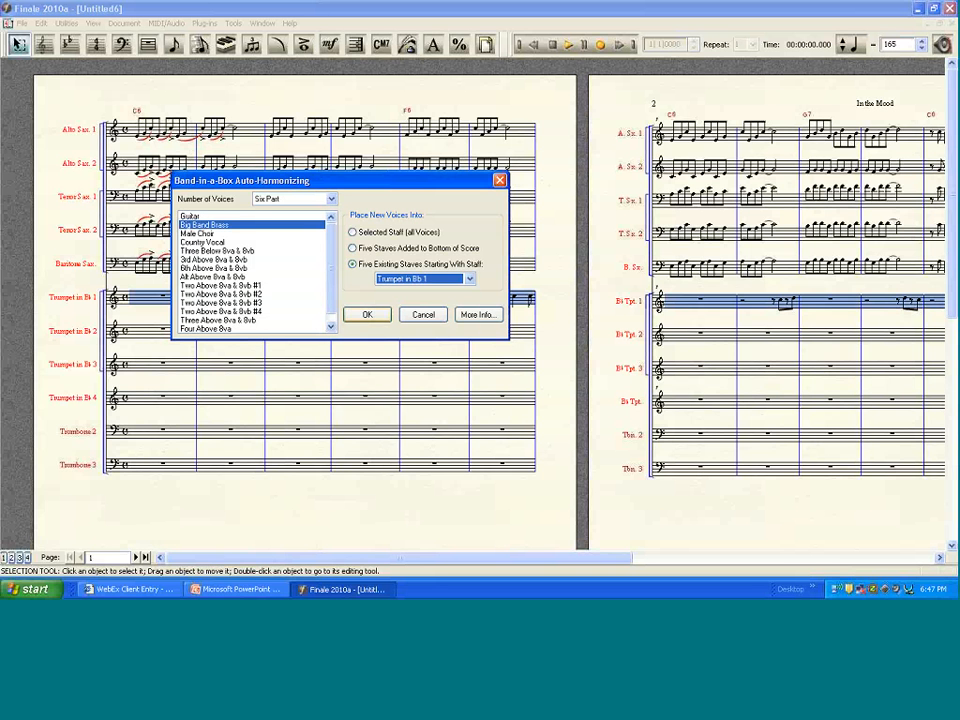
click(372, 314)
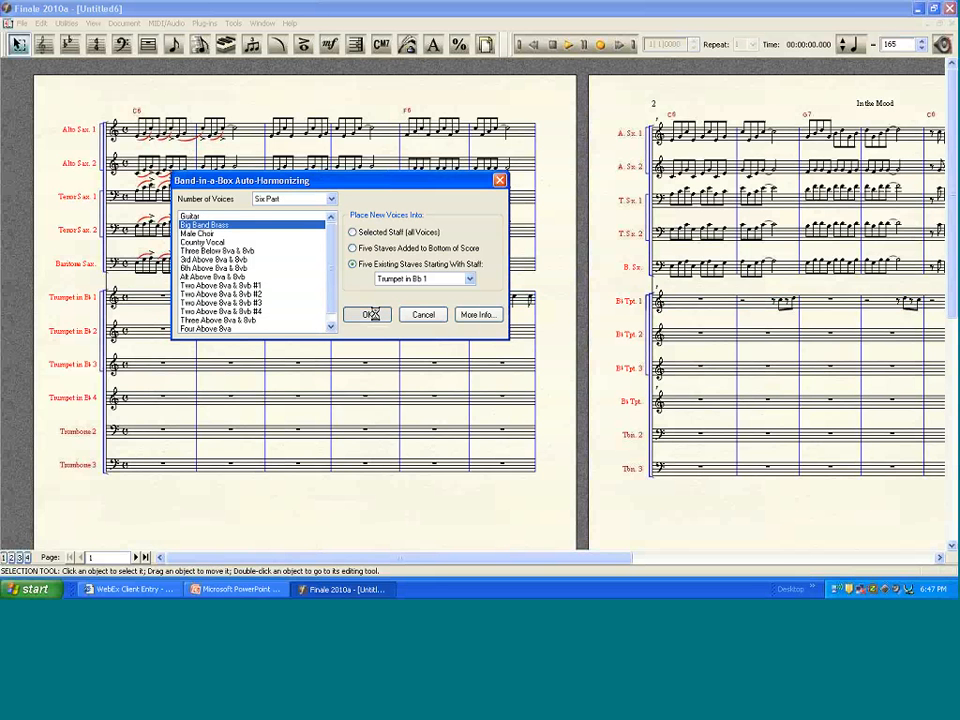
click(568, 47)
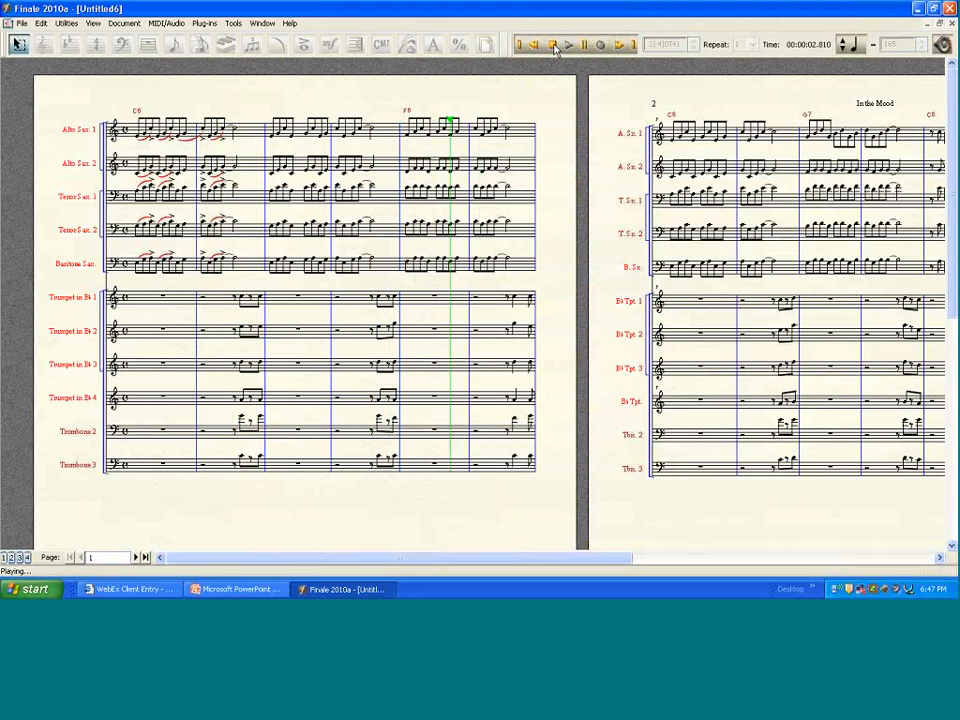
click(552, 44)
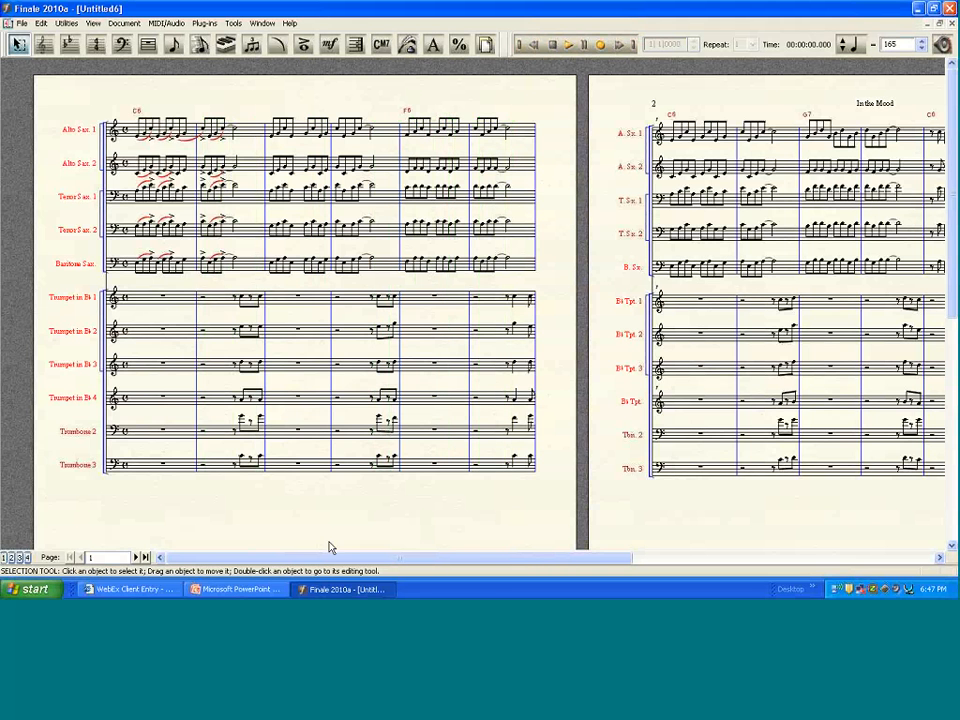
Step: Switch to PowerPoint and advance to the Formatting your music slide about ScoreMerger
click(266, 590)
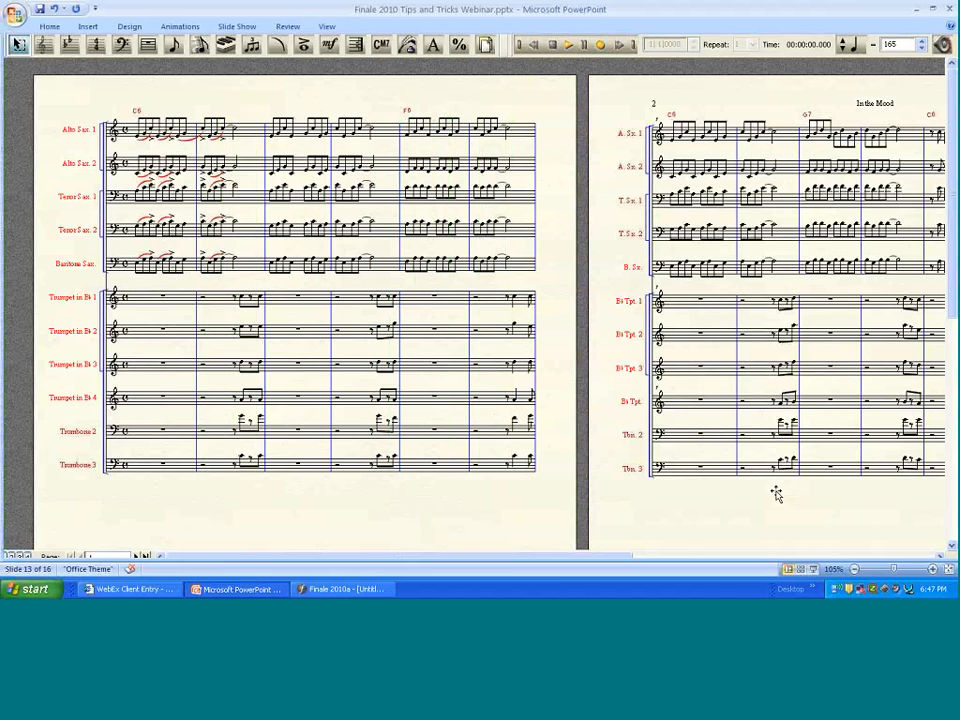
scroll(867, 485, down, 1)
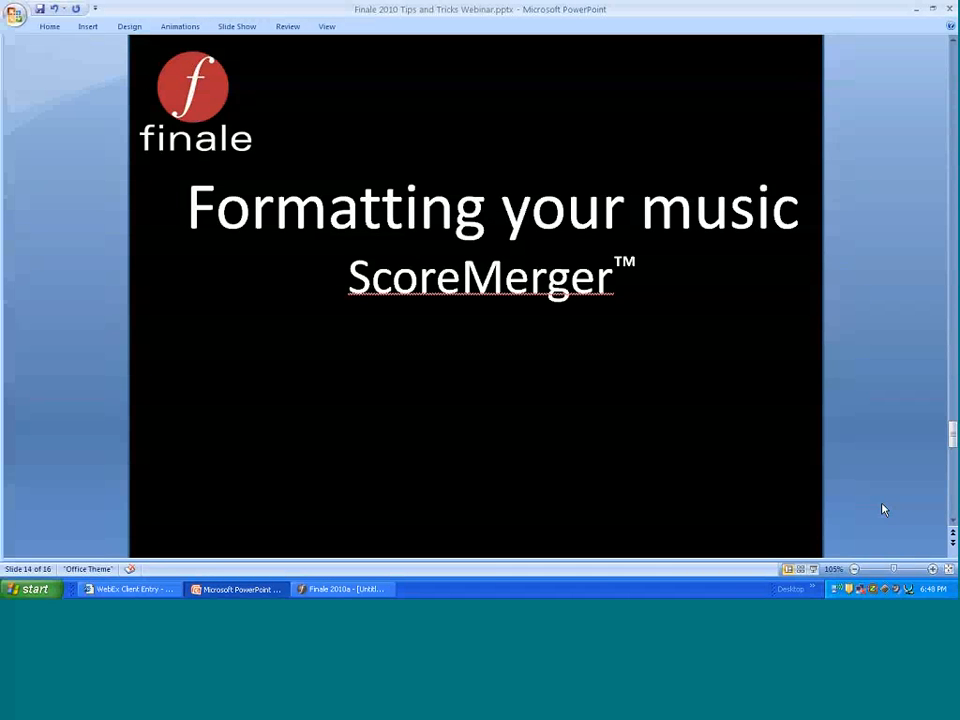
Step: Switch to Finale, open ScoreMerger, and set it to Merge These Parts Into One Score
click(327, 590)
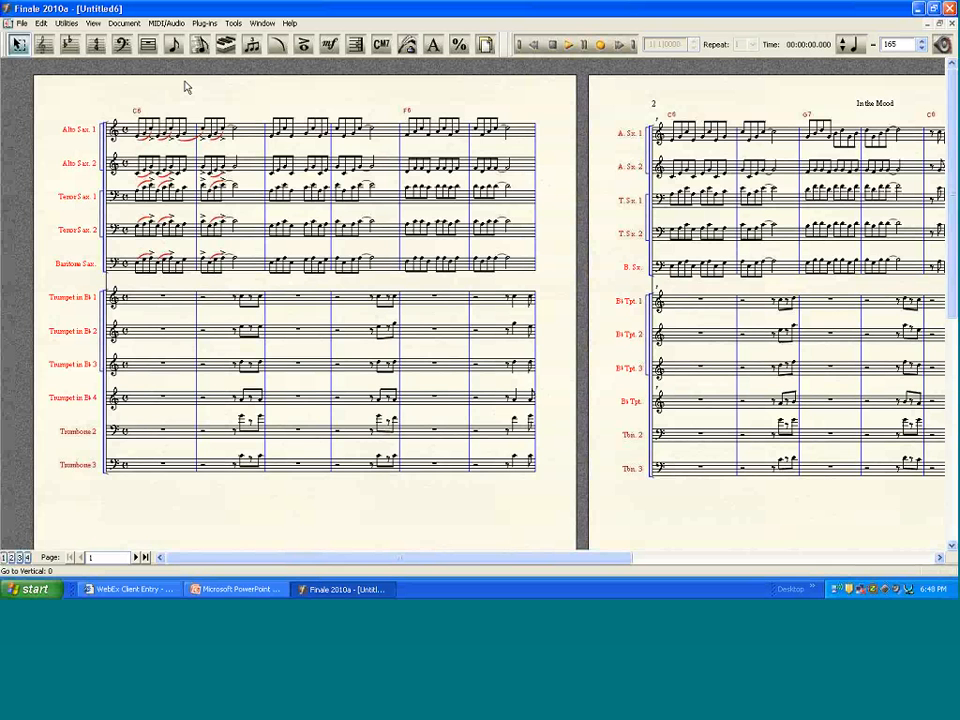
click(22, 23)
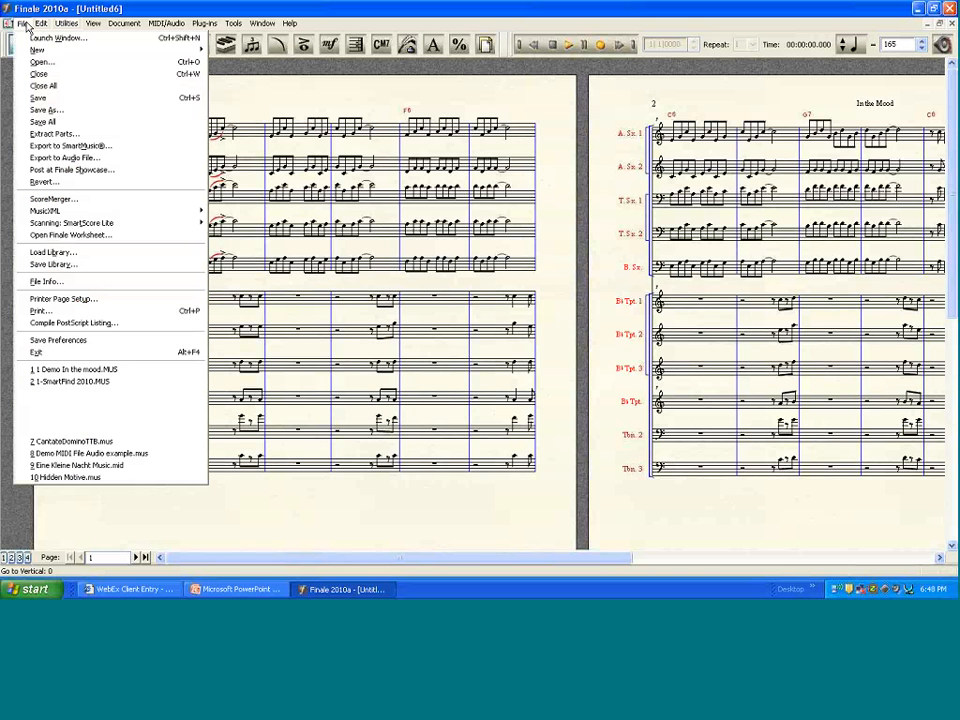
click(88, 203)
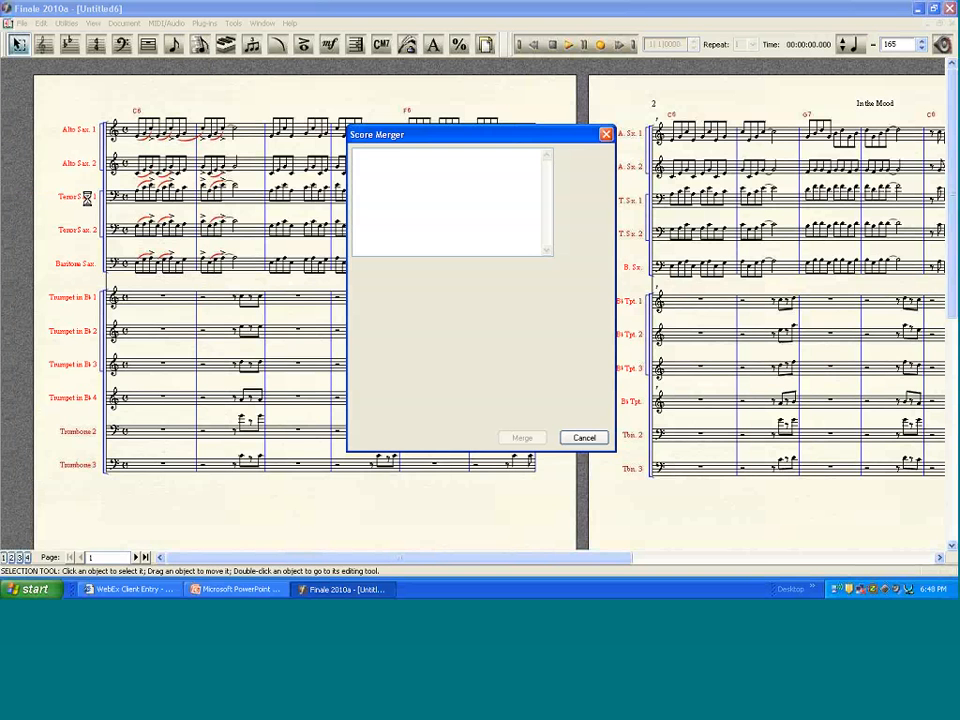
click(584, 165)
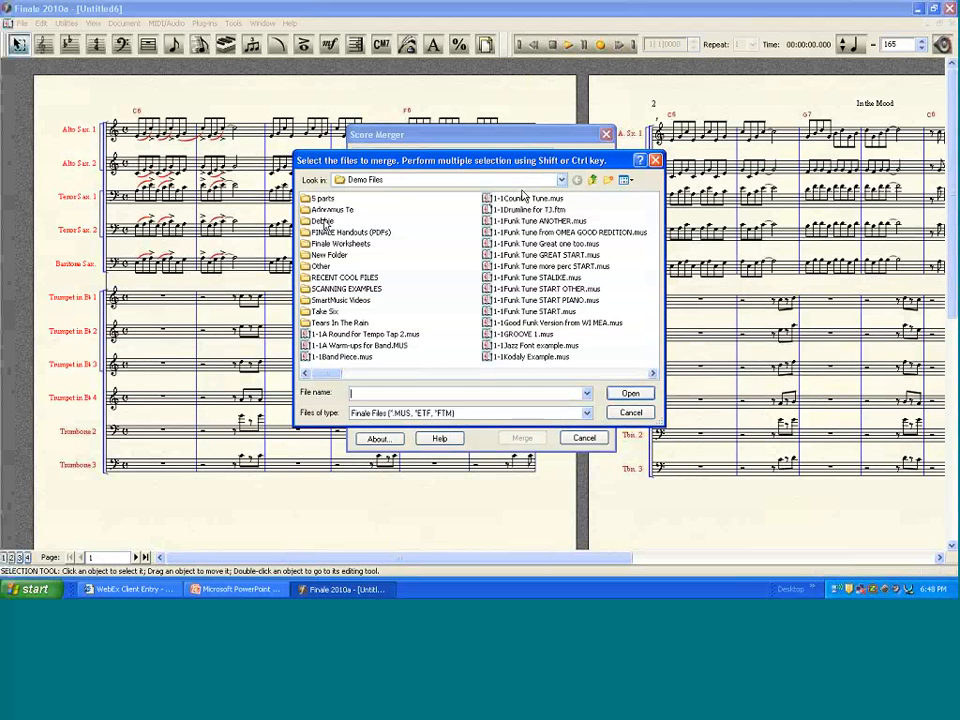
click(632, 414)
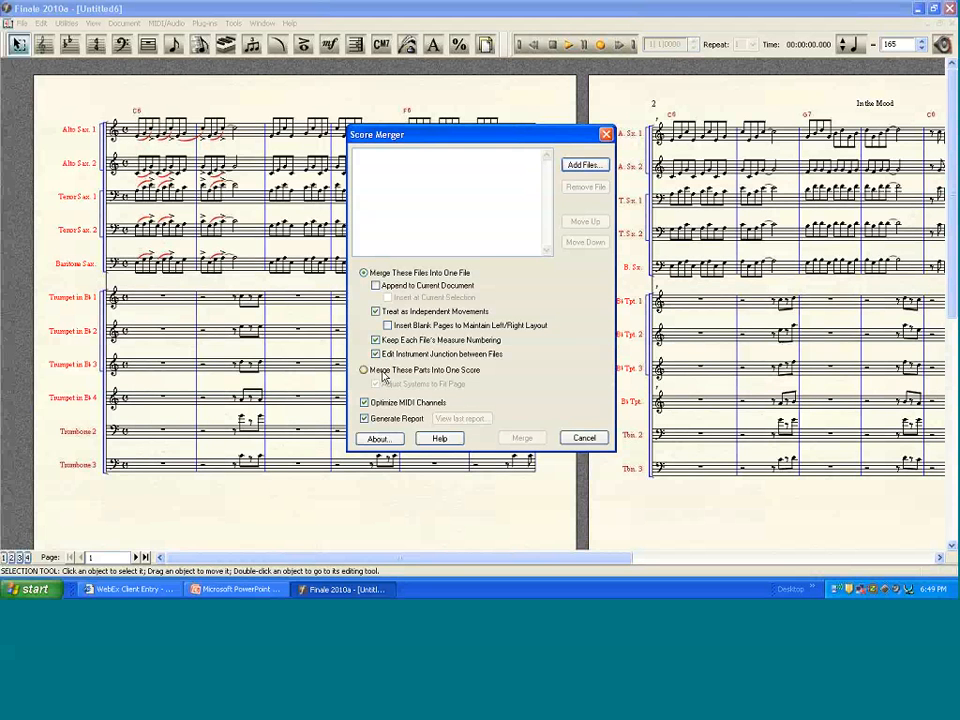
click(368, 371)
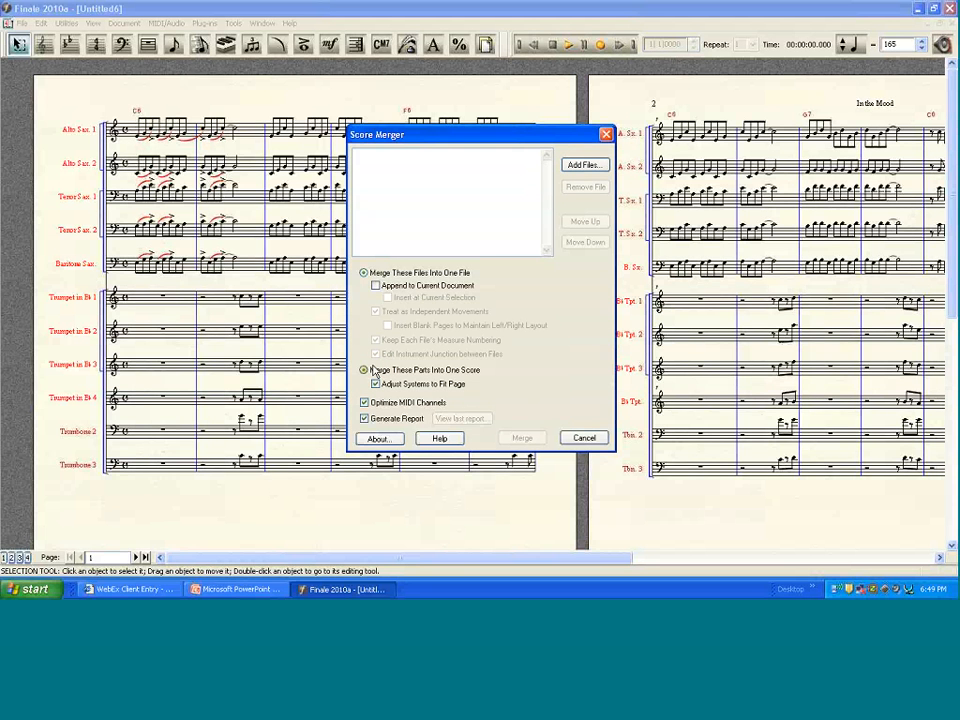
Step: Add the Untitled3 Horn in F, Trombone, Trumpet in Bb 1, Trumpet in Bb 2 and Tuba files from the 5 parts folder to the merge list
click(584, 165)
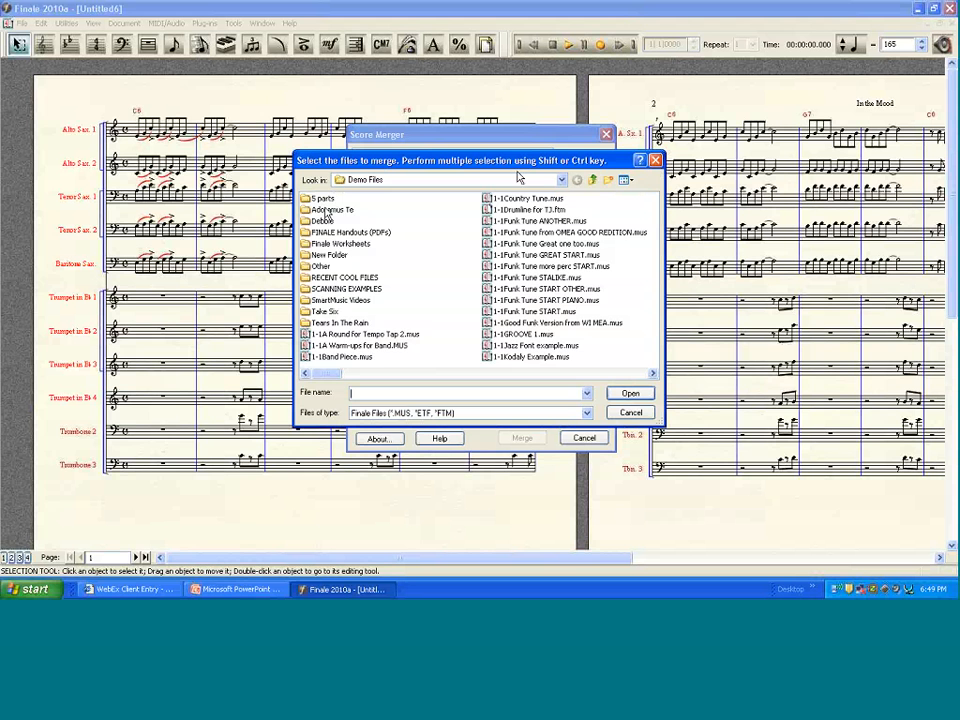
click(318, 199)
double_click(316, 200)
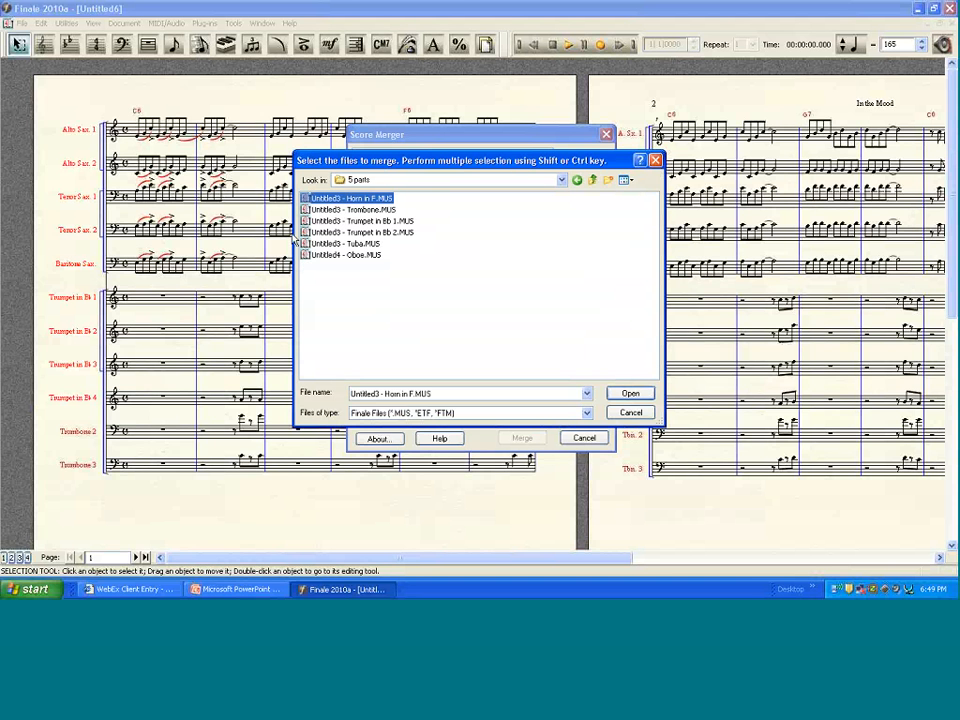
shift+click(340, 243)
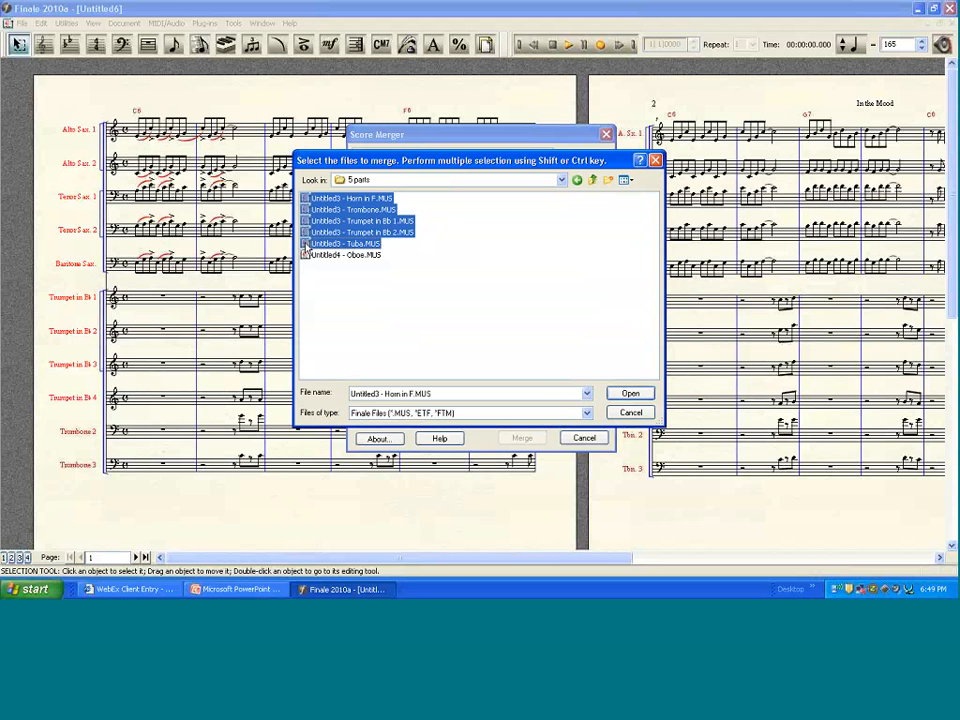
click(630, 394)
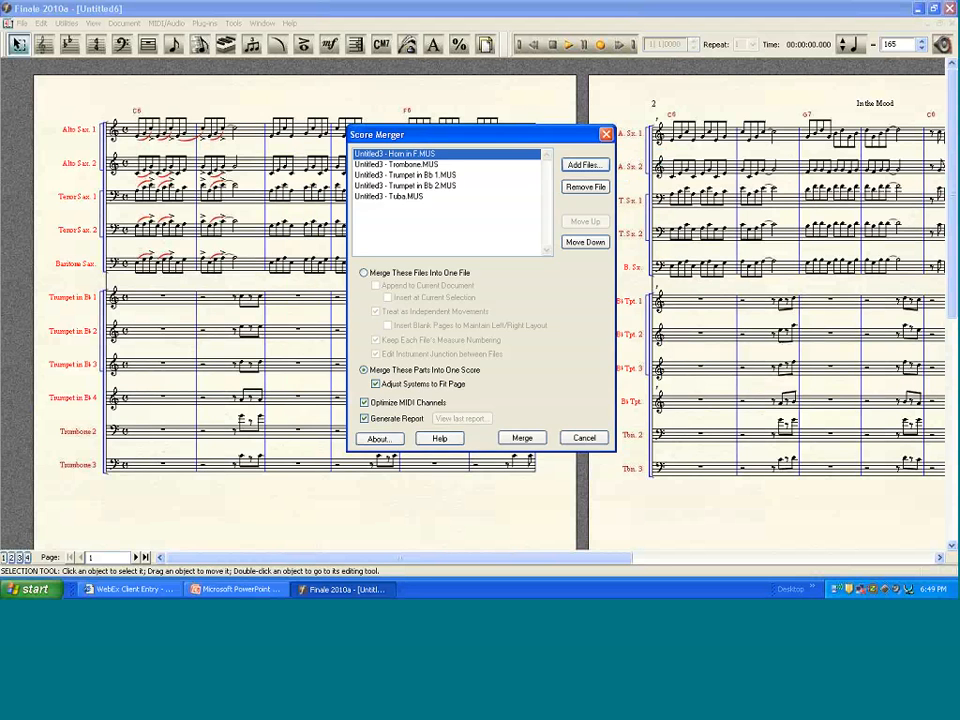
Step: Reorder the merge list so Trumpet in Bb 1 and Trumpet in Bb 2 come first, above Horn in F
click(405, 175)
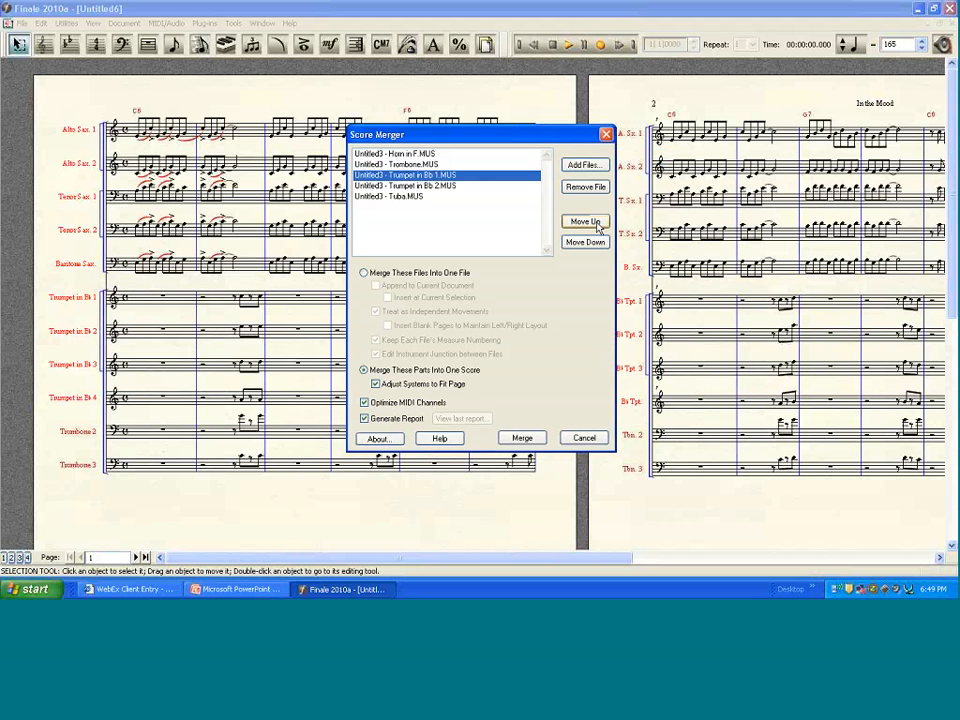
click(585, 221)
click(585, 221)
click(405, 185)
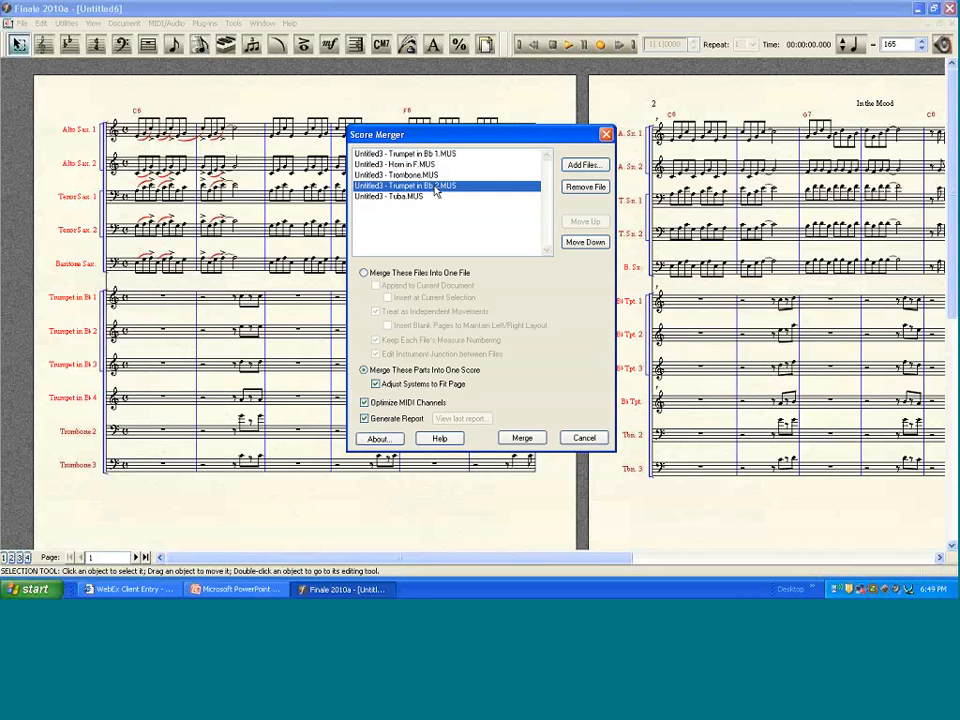
click(585, 222)
click(585, 222)
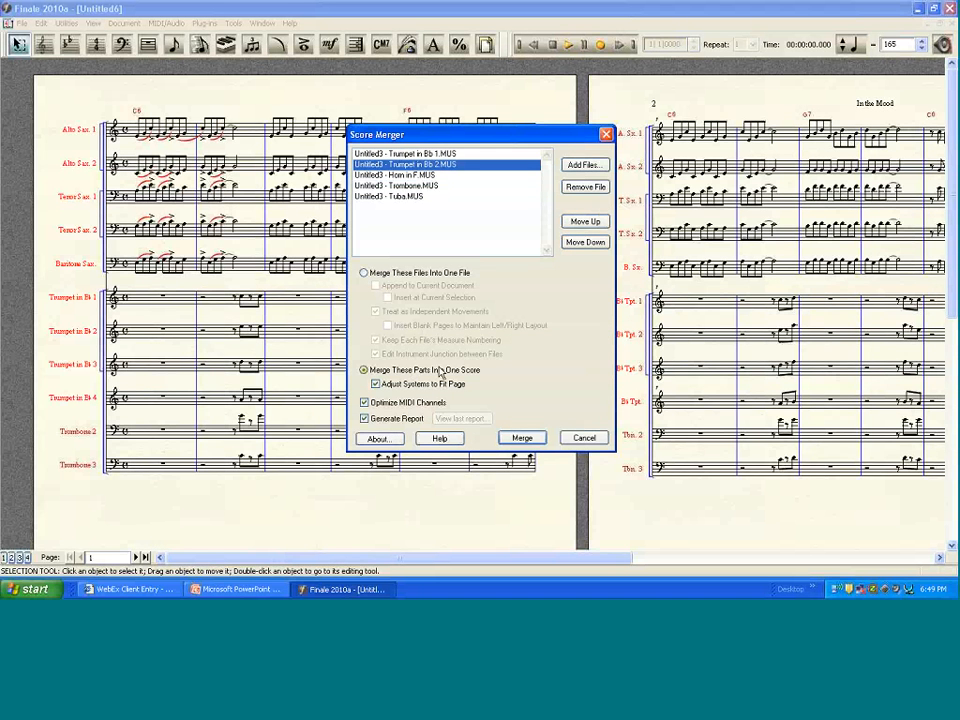
Step: Merge the listed parts into one score saved as Untitled.mus in Demo Files, then close the merge report and clear the selection
click(522, 439)
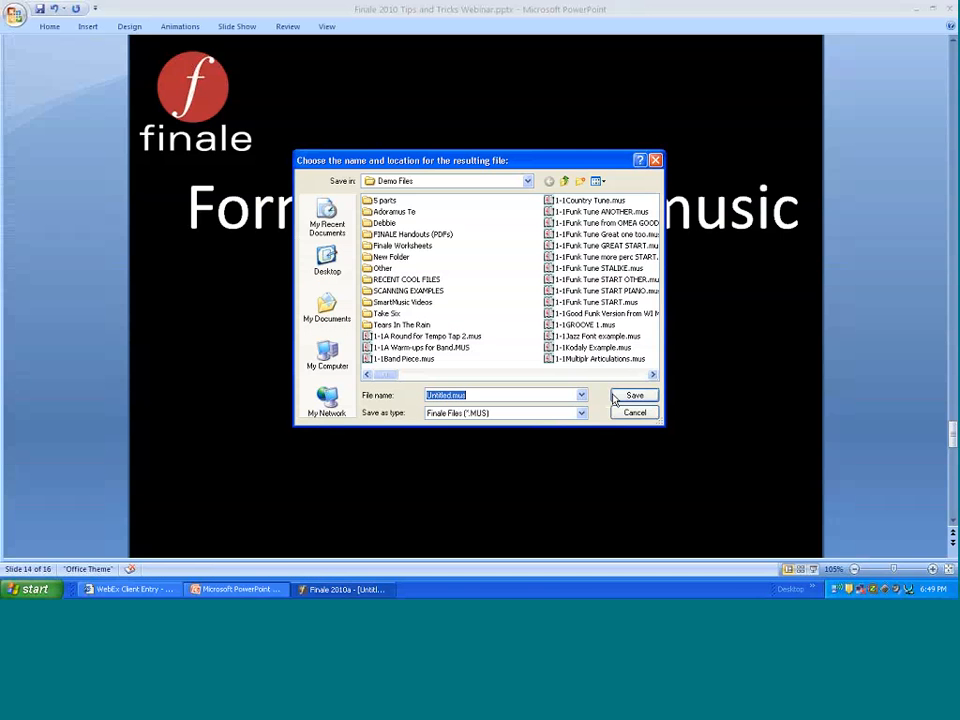
click(630, 396)
click(467, 315)
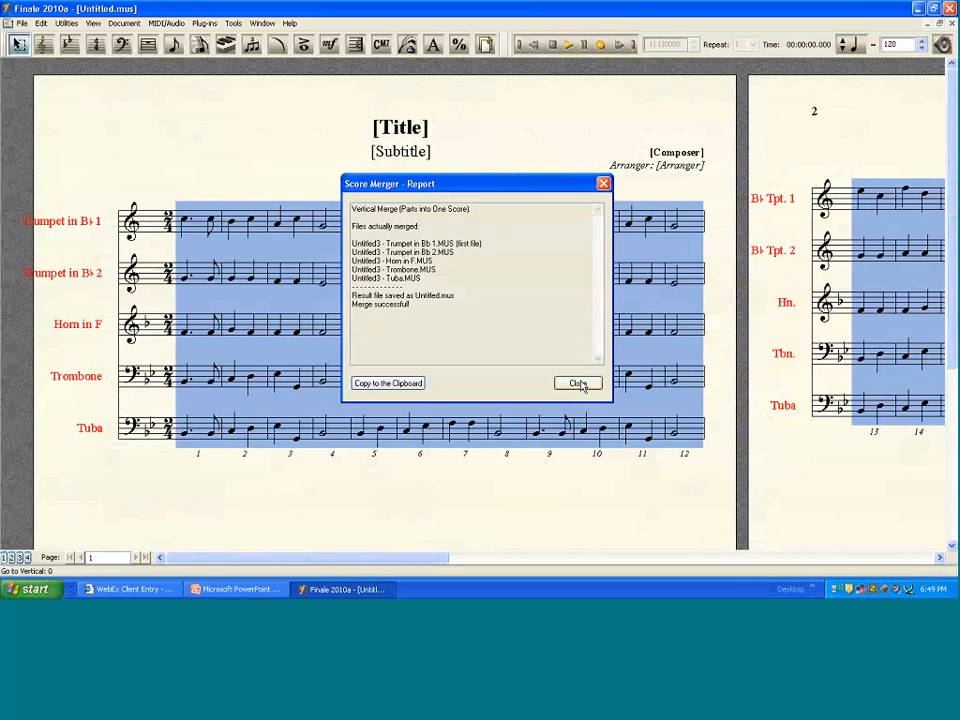
click(578, 384)
click(482, 246)
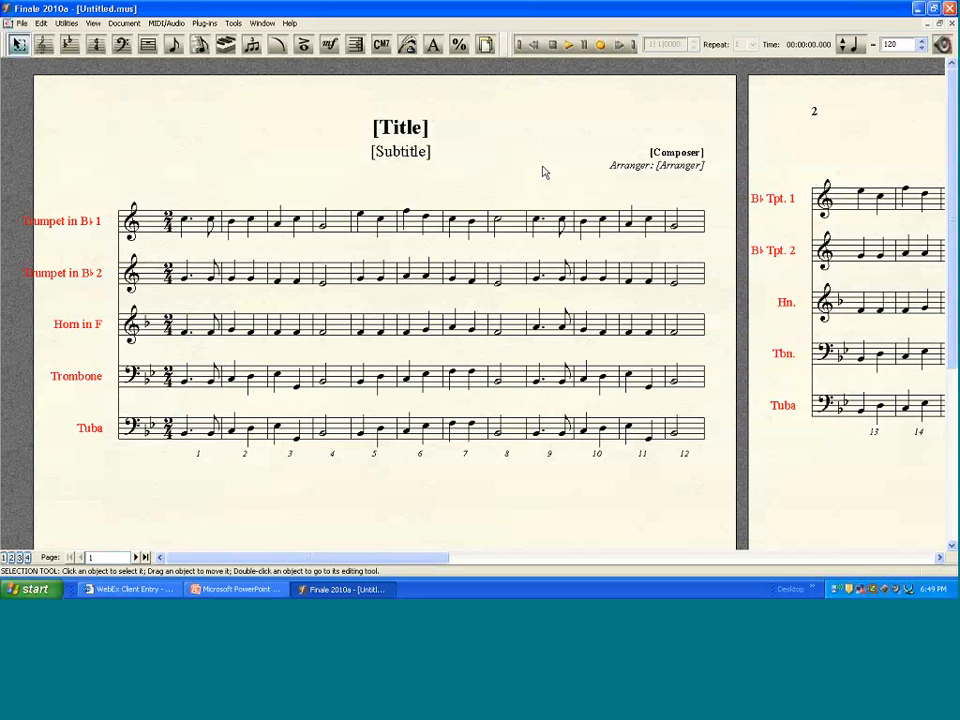
Step: Switch to PowerPoint and advance to the Resources slide
click(240, 589)
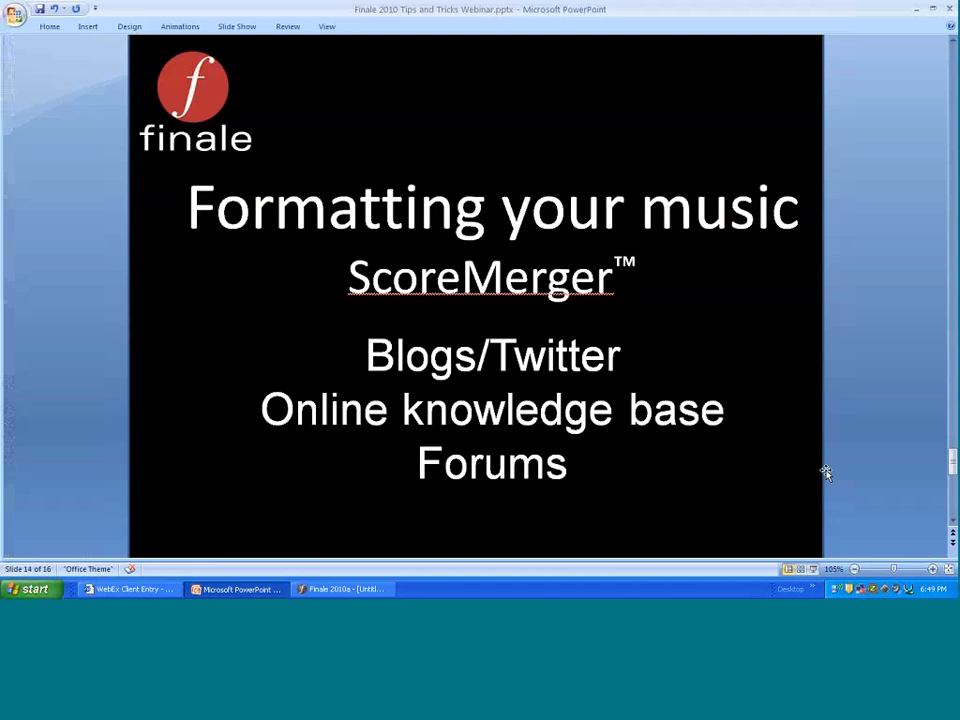
key(Page_Down)
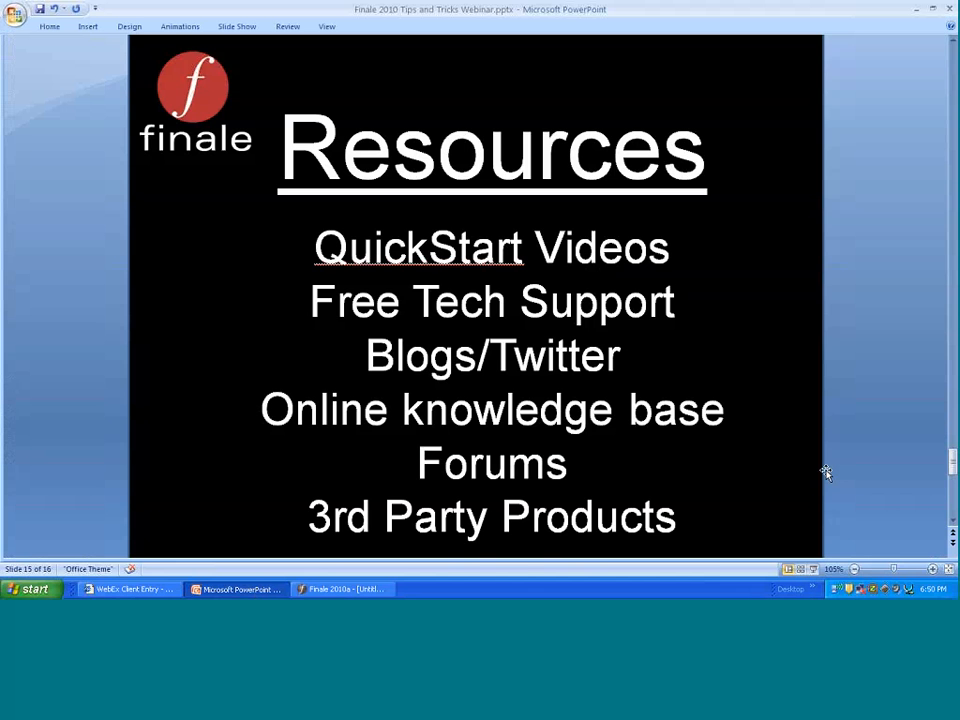
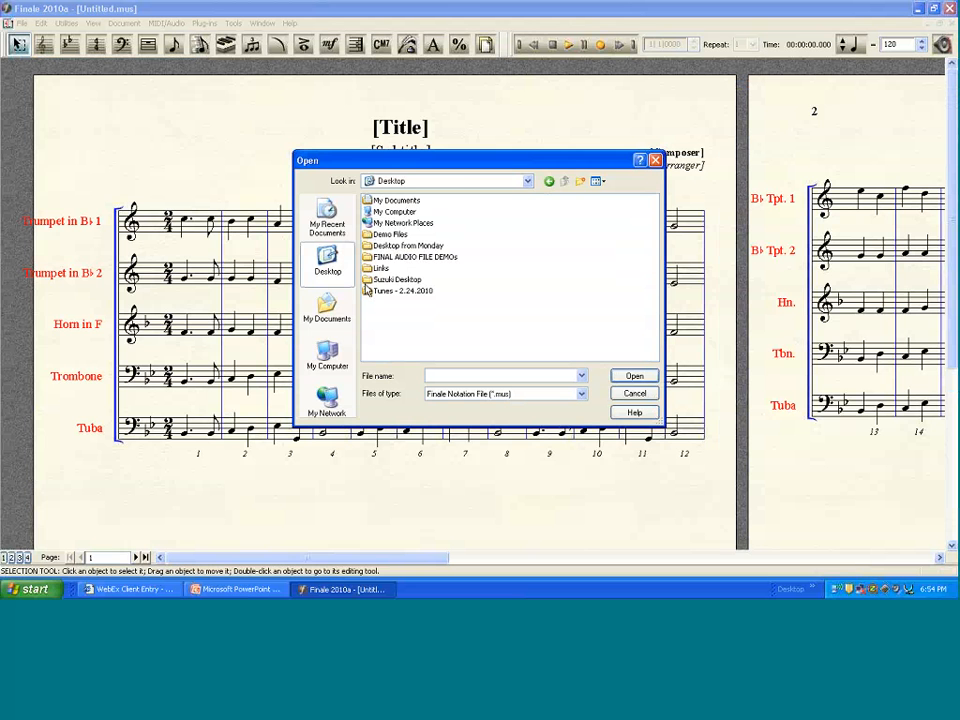
Step: Open Vivaldi Spring Mvt II FINAL.mus from the FINAL AUDIO FILE DEMOs folder in Finale
double_click(405, 257)
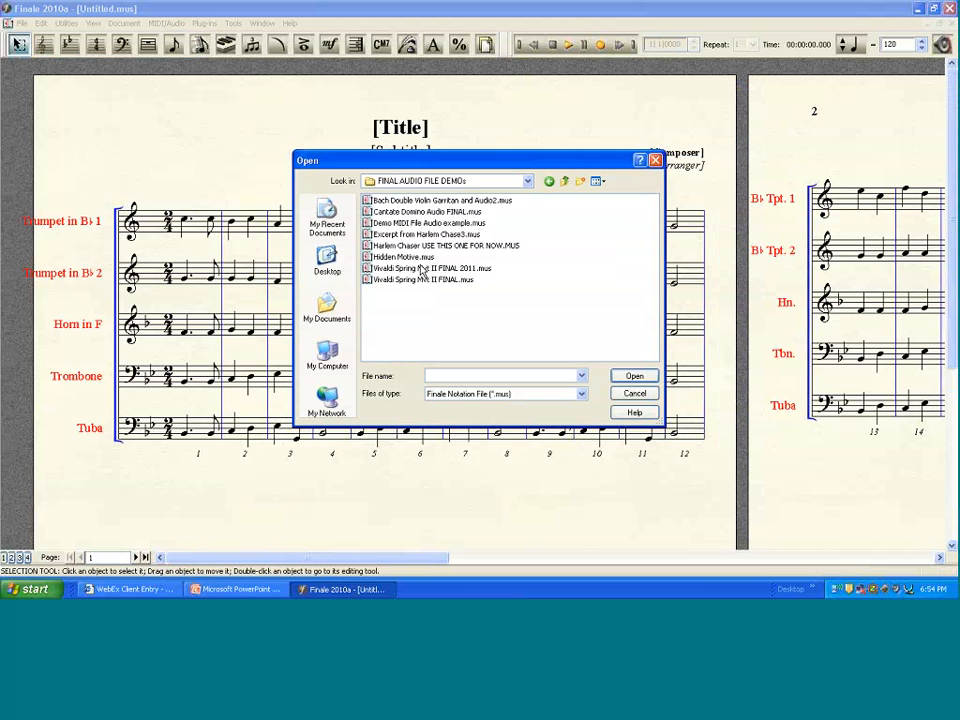
double_click(368, 281)
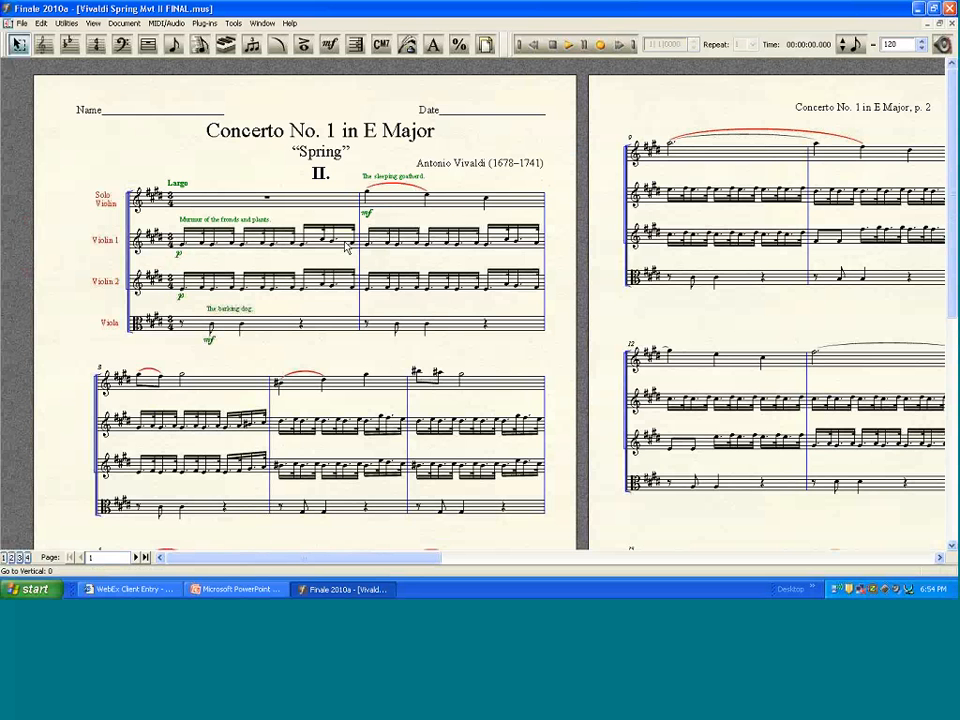
Step: Start a new document in the Document Setup Wizard and view the Percussion instruments in the SmartMusic SoftSynth set
click(22, 23)
click(27, 40)
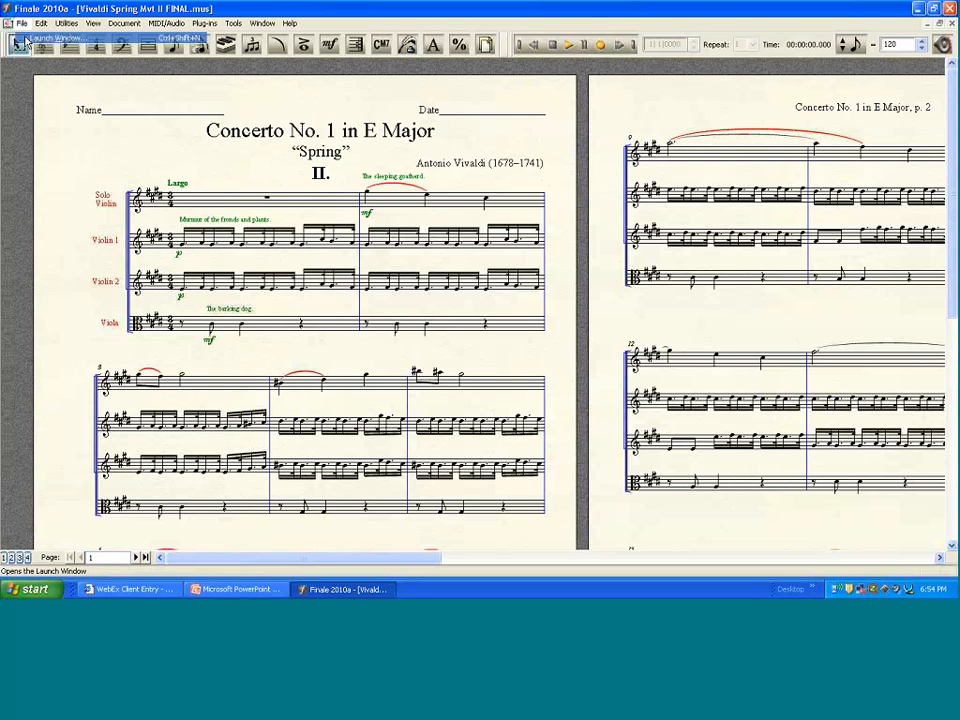
click(321, 176)
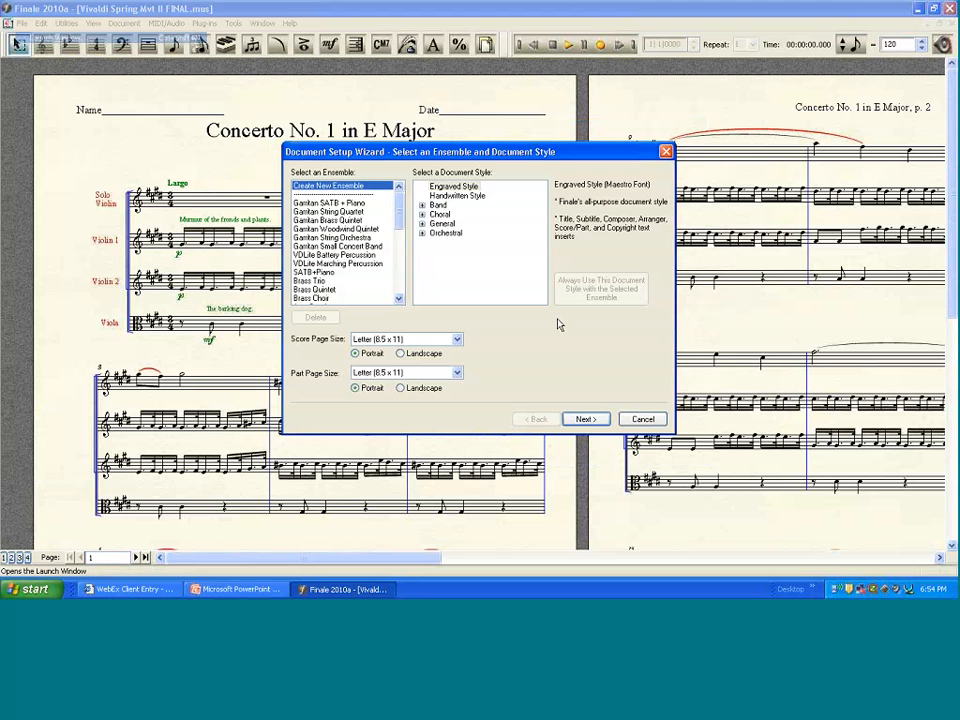
click(586, 419)
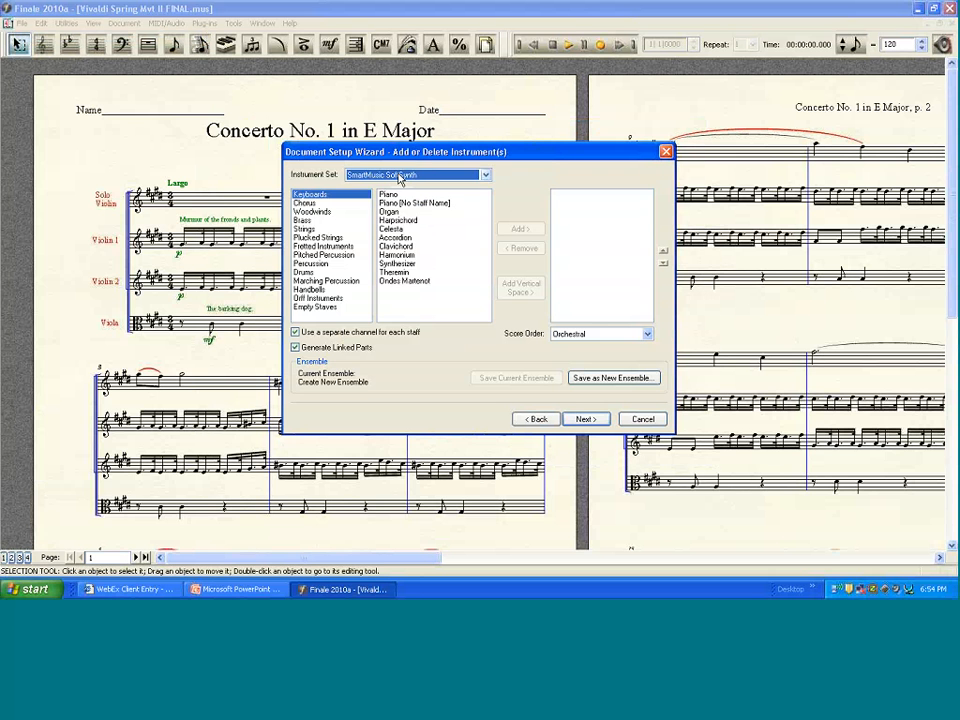
click(312, 264)
Step: View the Percussion instruments in the Garritan Instruments for Finale 2010 set, check the available instrument sets, and cancel the wizard
click(378, 176)
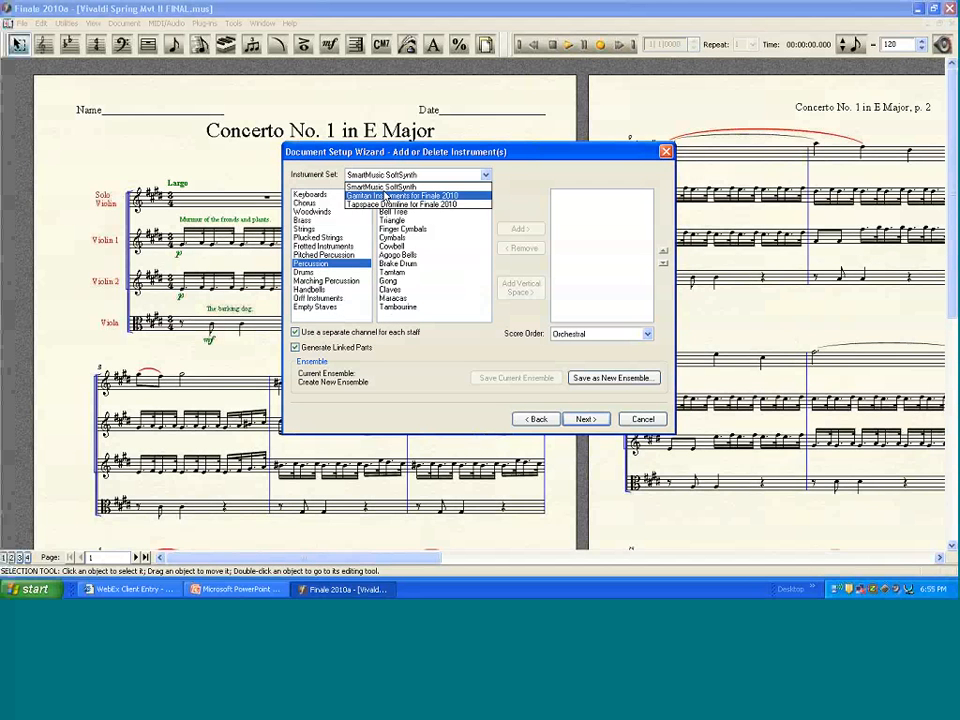
click(385, 196)
click(315, 212)
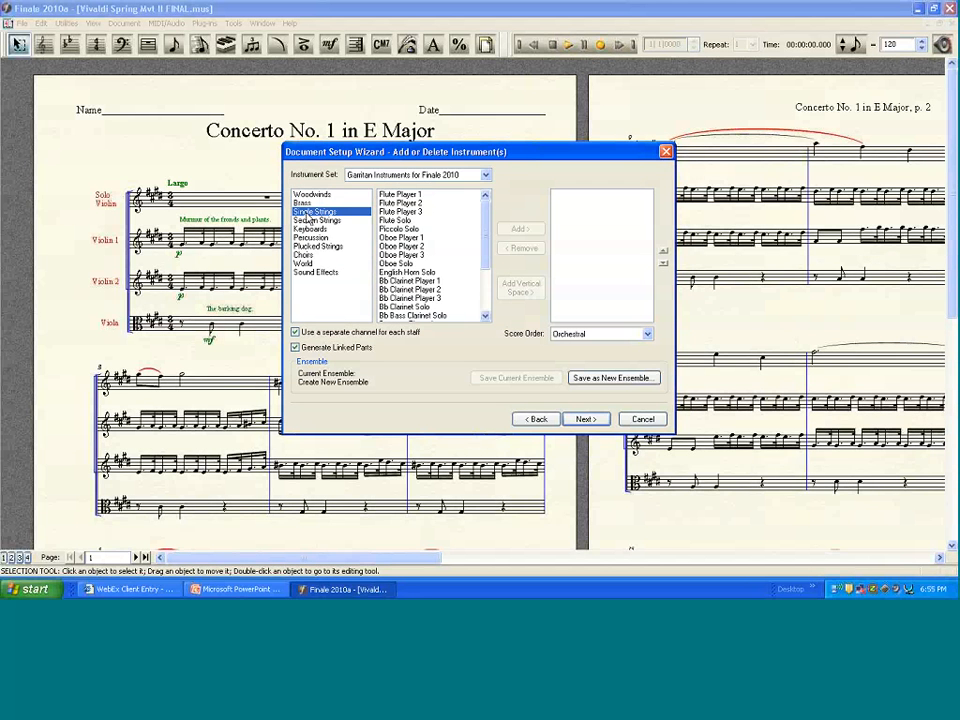
click(311, 238)
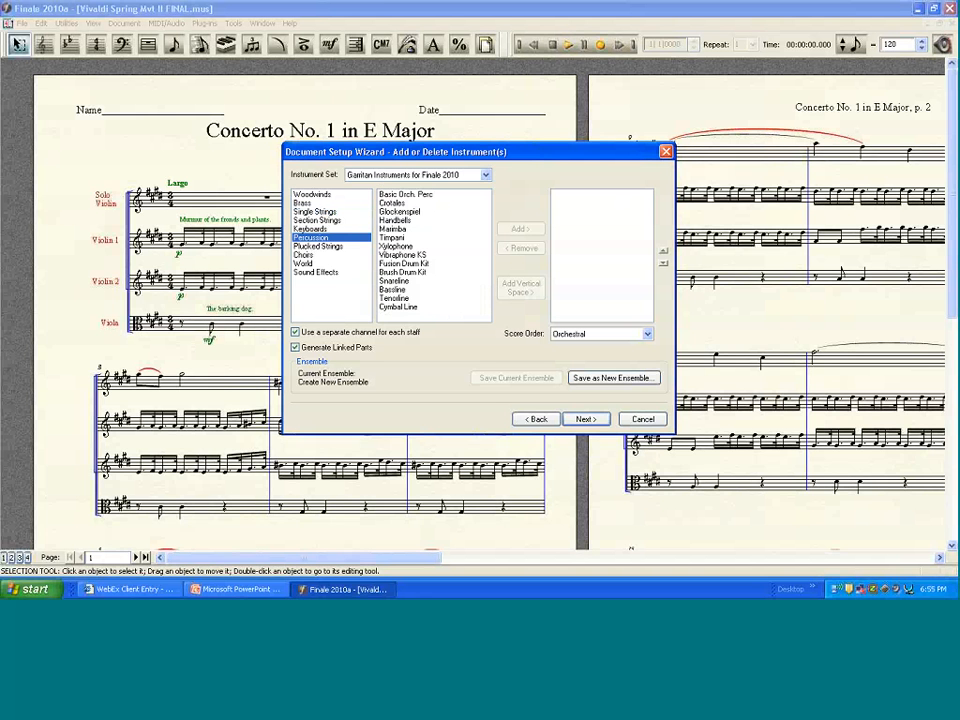
mouse_move(584, 151)
mouse_down()
mouse_move(627, 308)
mouse_move(588, 286)
mouse_move(572, 164)
mouse_move(520, 167)
mouse_move(575, 153)
mouse_up()
click(487, 177)
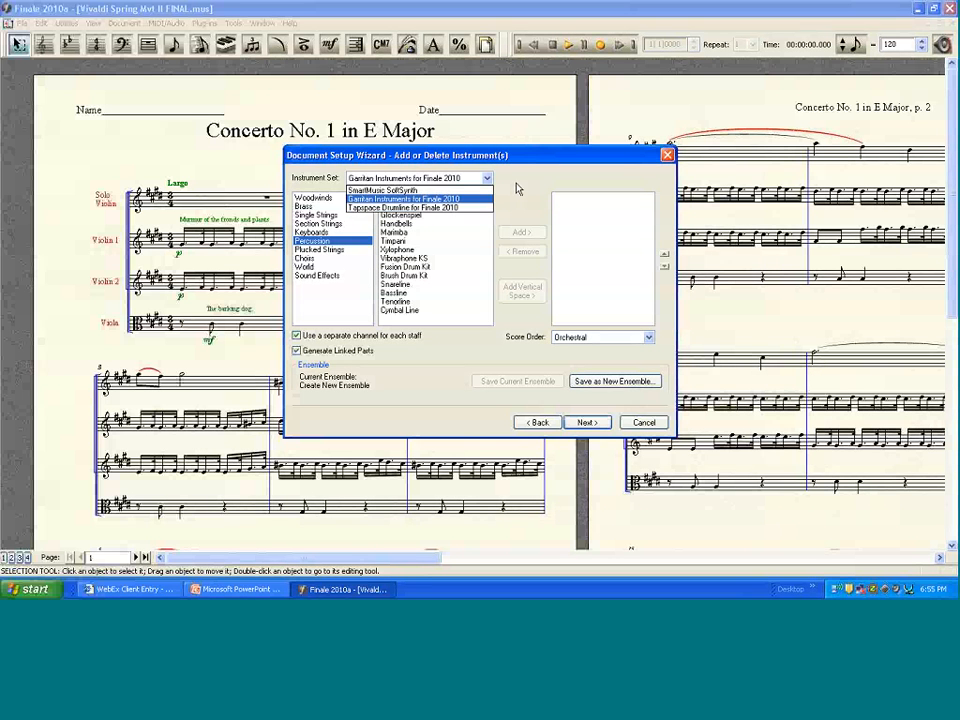
click(517, 188)
click(655, 424)
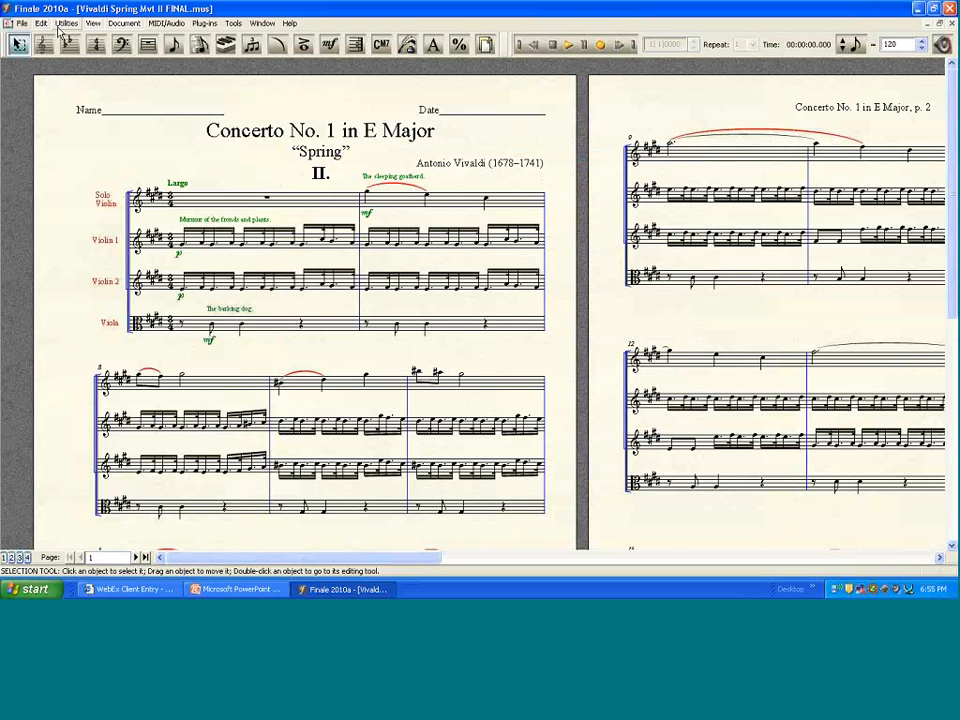
Step: Display the Vivaldi score in Studio View and remove its existing audio track
key(ctrl+shift+e)
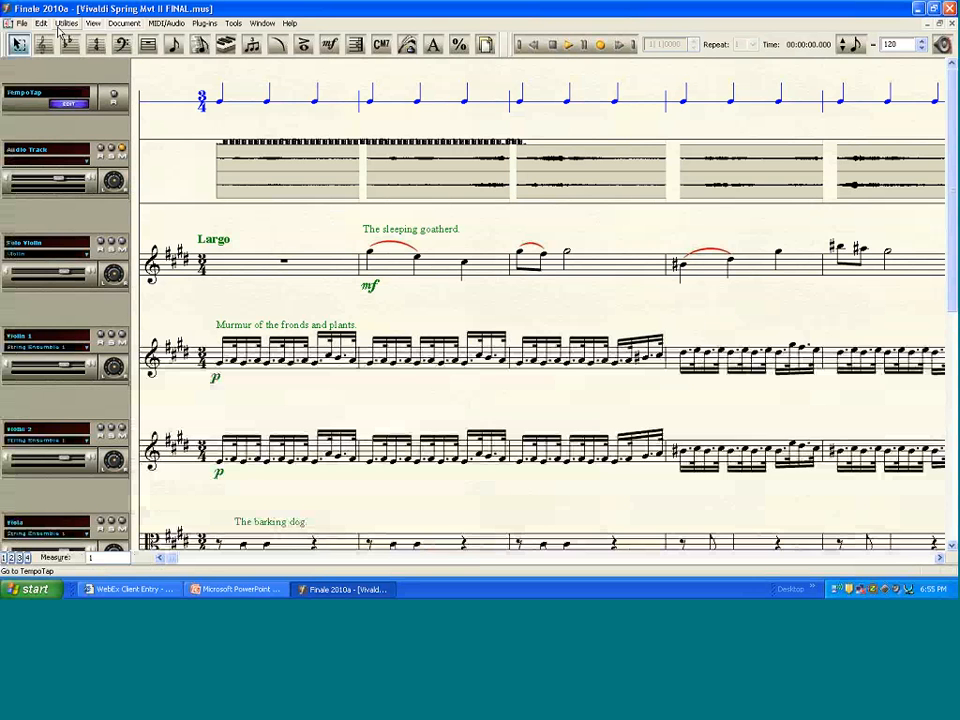
click(157, 25)
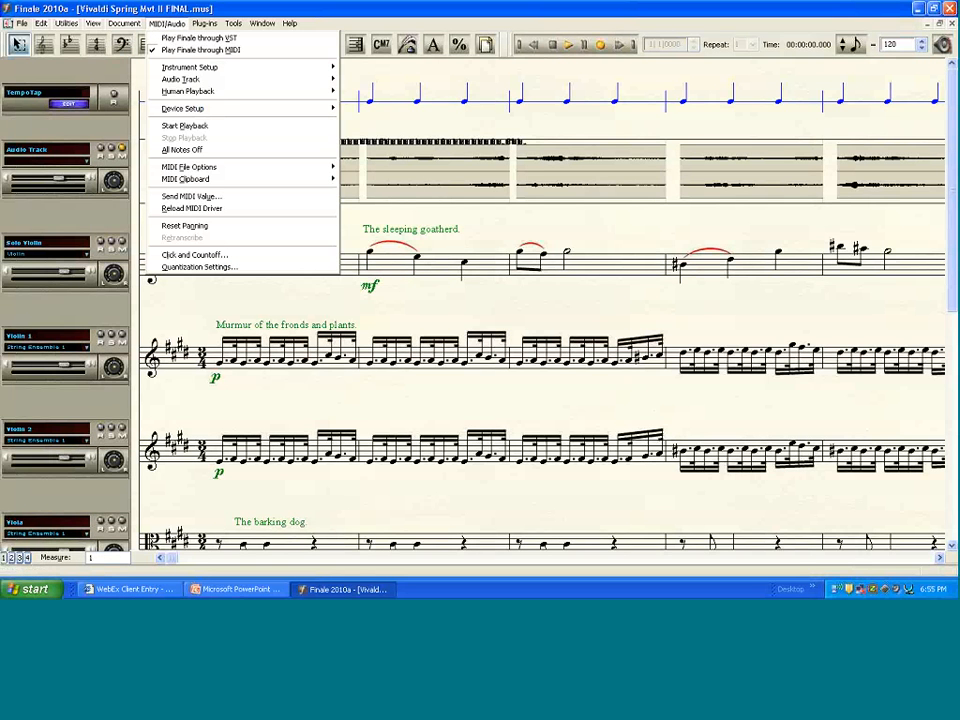
mouse_move(190, 79)
click(381, 105)
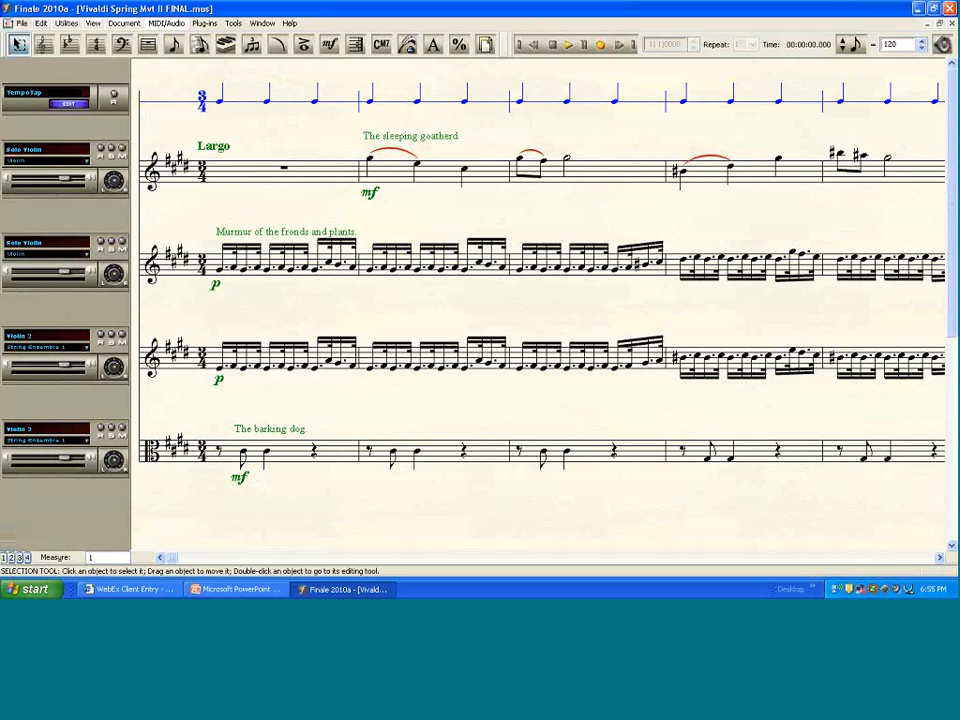
Step: Add a new empty audio track to the Vivaldi score
click(166, 24)
mouse_move(185, 79)
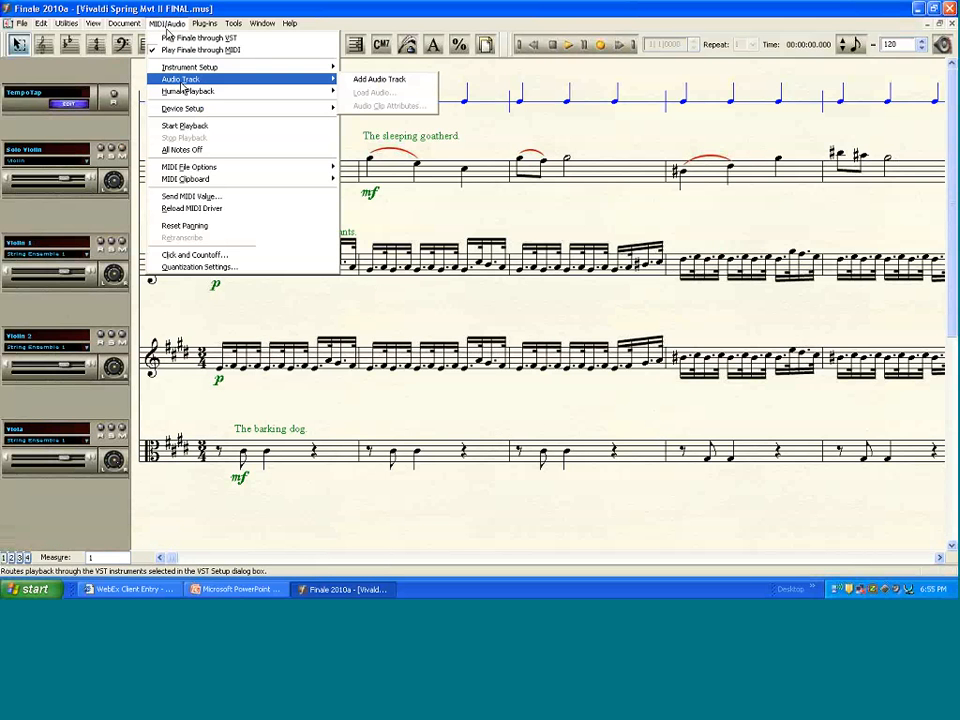
click(377, 80)
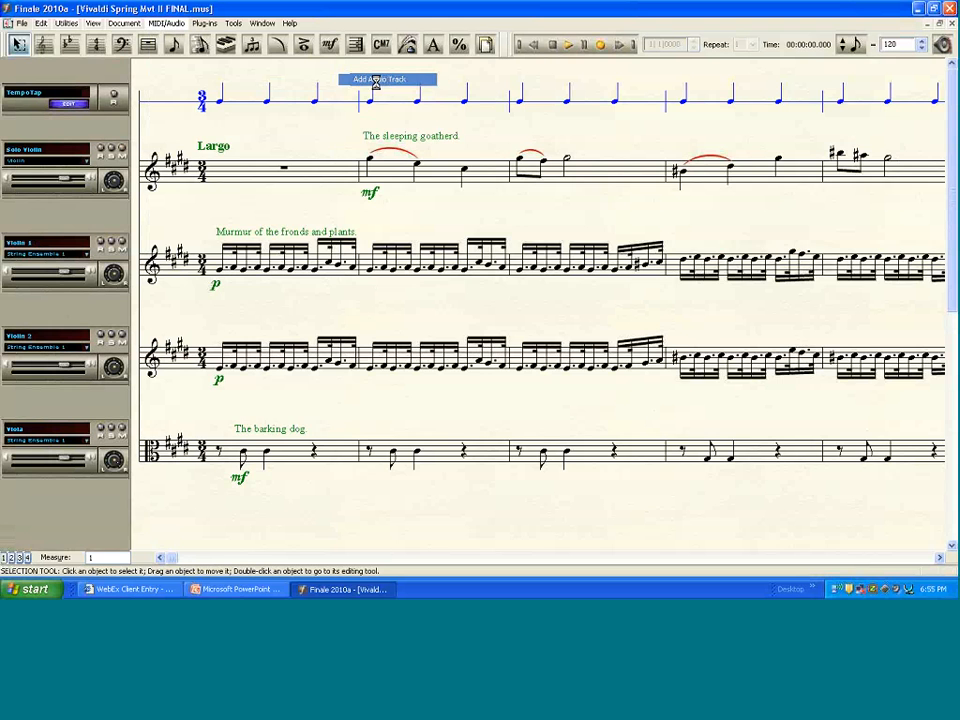
Step: Load the MP3 file 02_Antonio_Vivaldi_La_Primavera_Spring_II_Largo2.mp3 from FINAL AUDIO FILE DEMOs into the audio track, accepting the default clip attributes
click(166, 24)
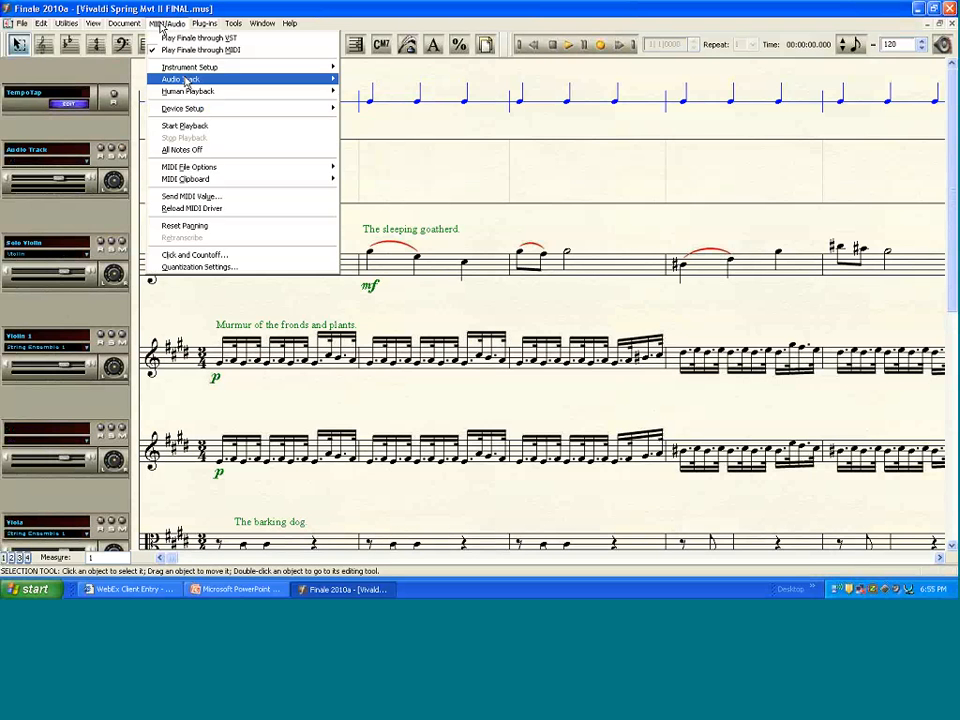
click(373, 92)
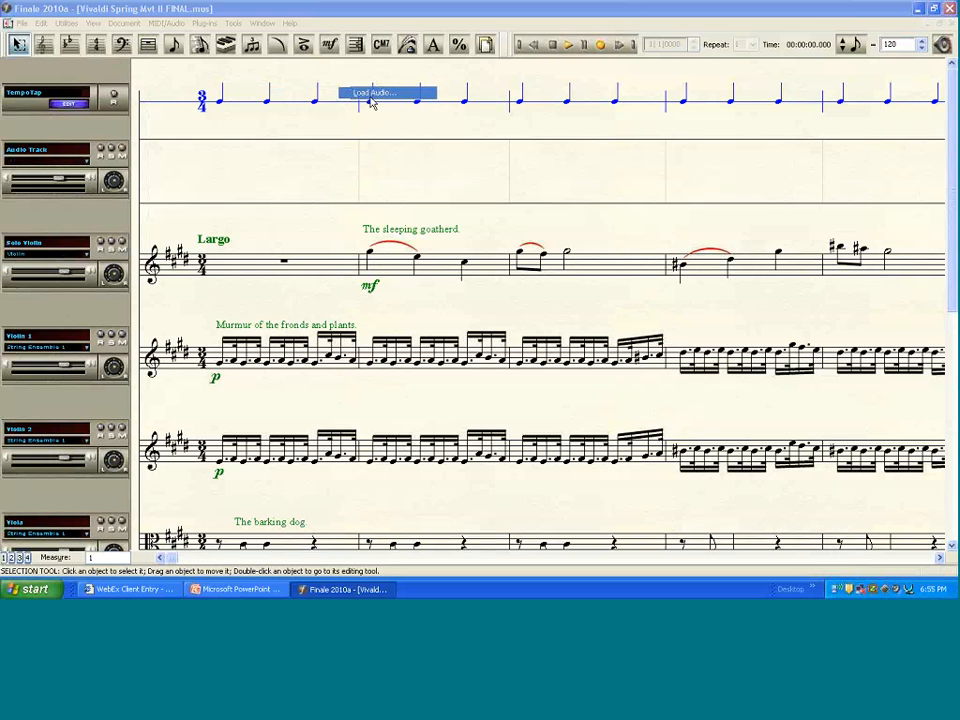
click(564, 181)
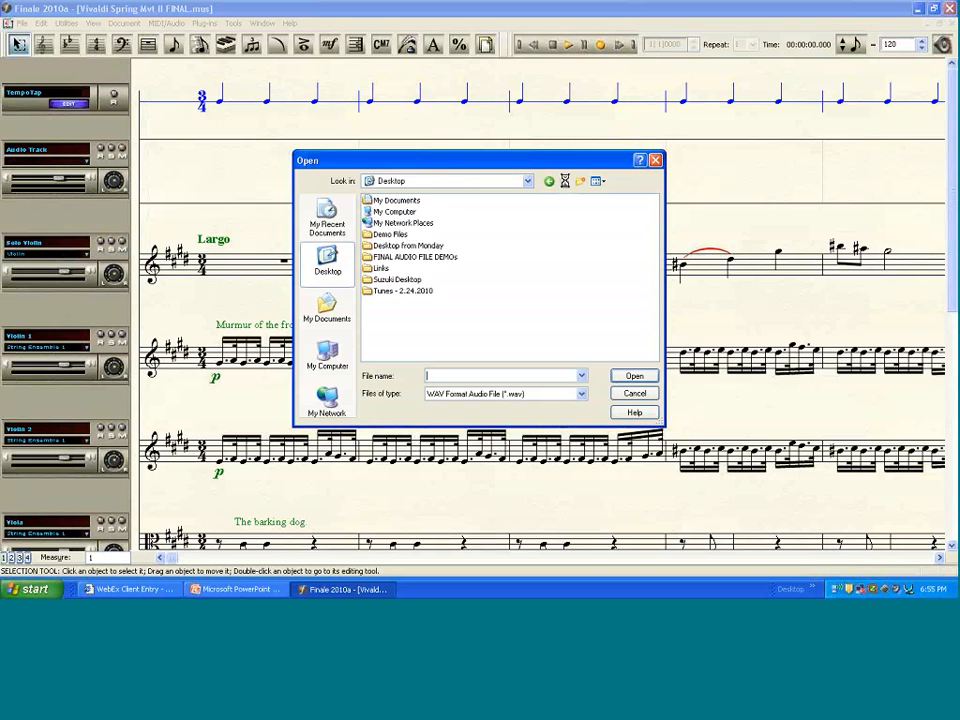
double_click(413, 257)
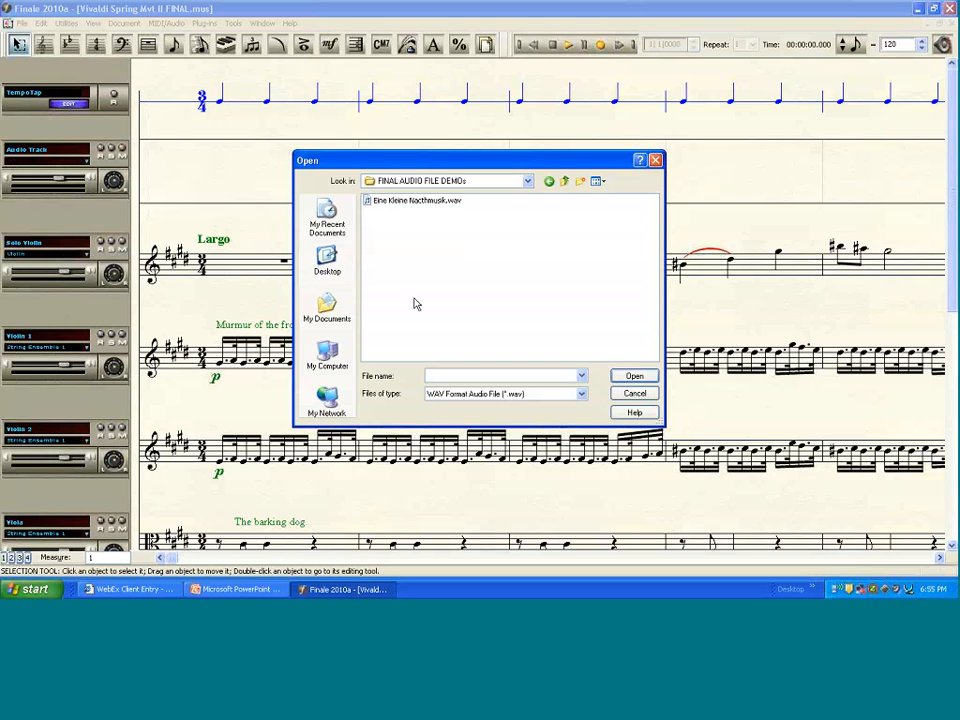
click(581, 393)
click(500, 401)
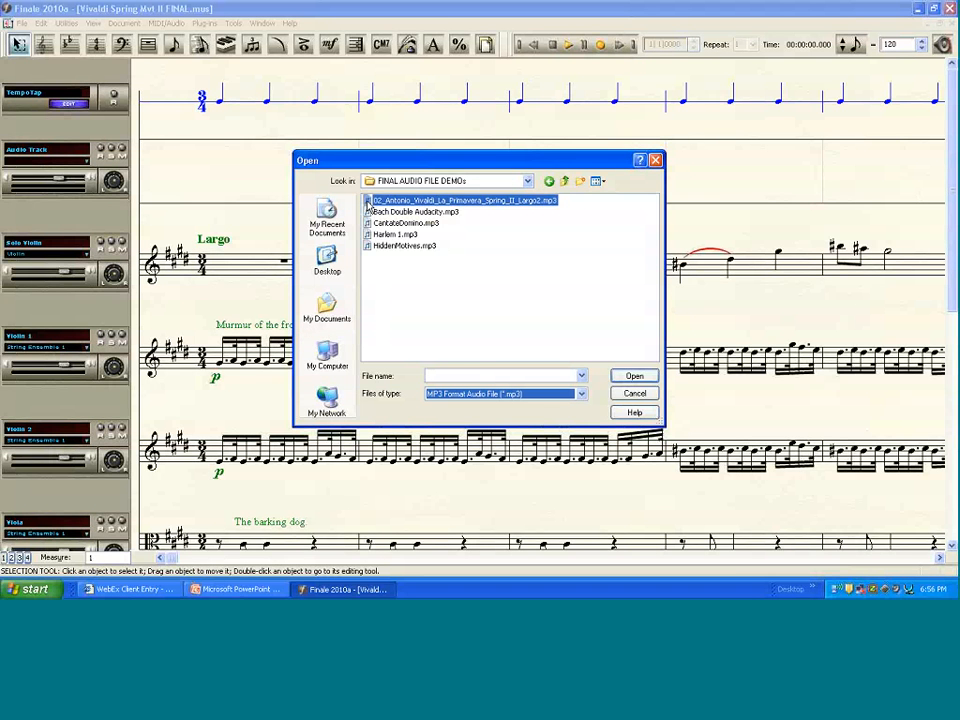
double_click(370, 201)
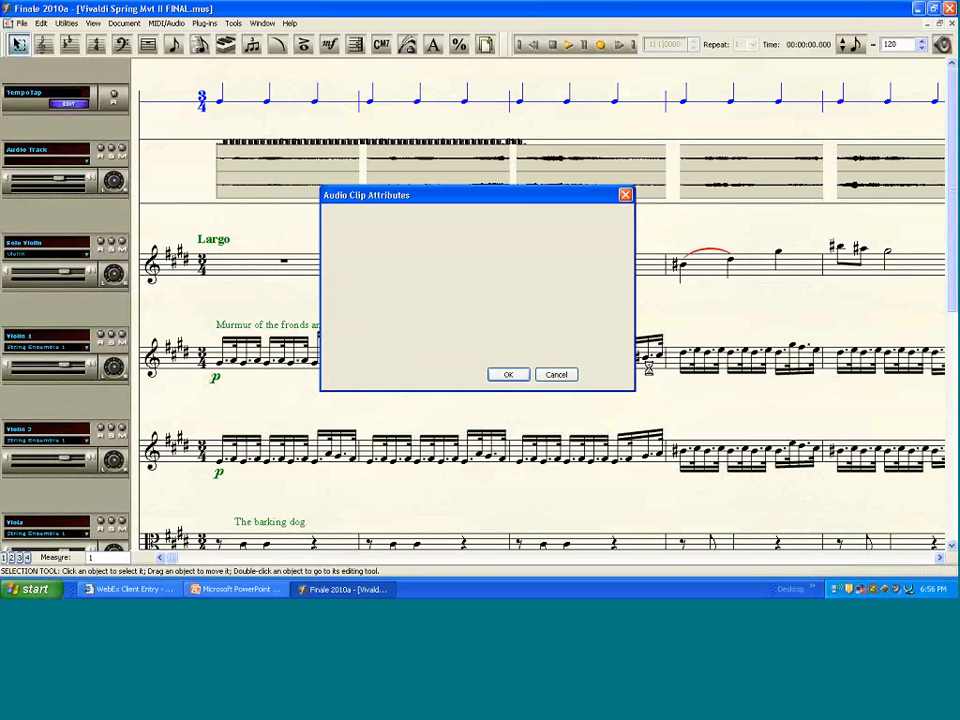
click(508, 375)
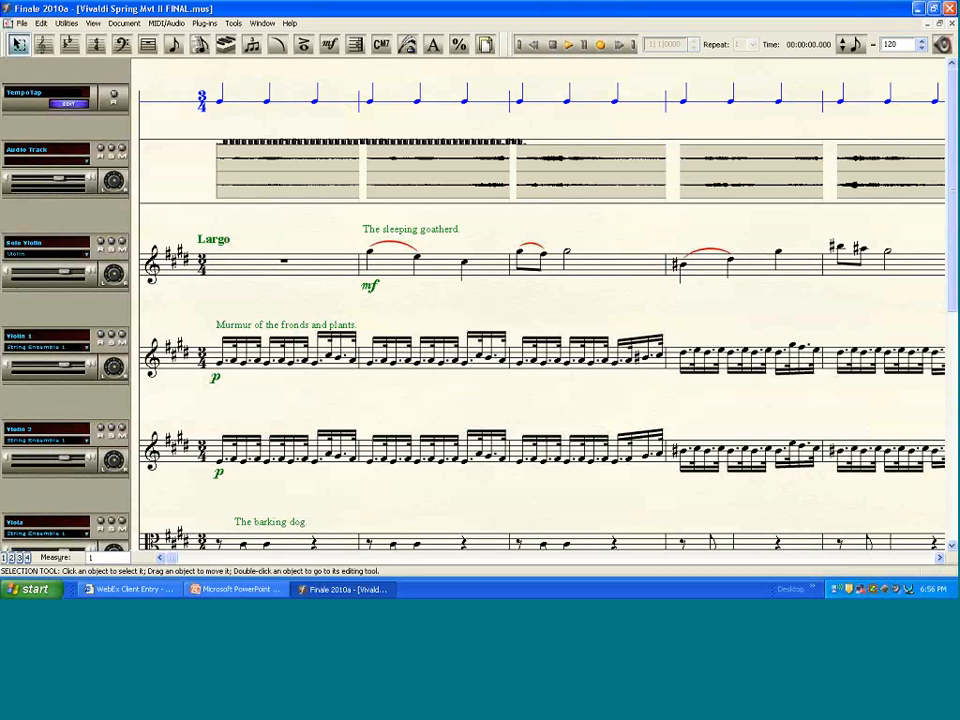
Step: Try recording beats on the TempoTap staff from measure 1 with the HyperScribe tool, and discard the recorded tempo
click(226, 45)
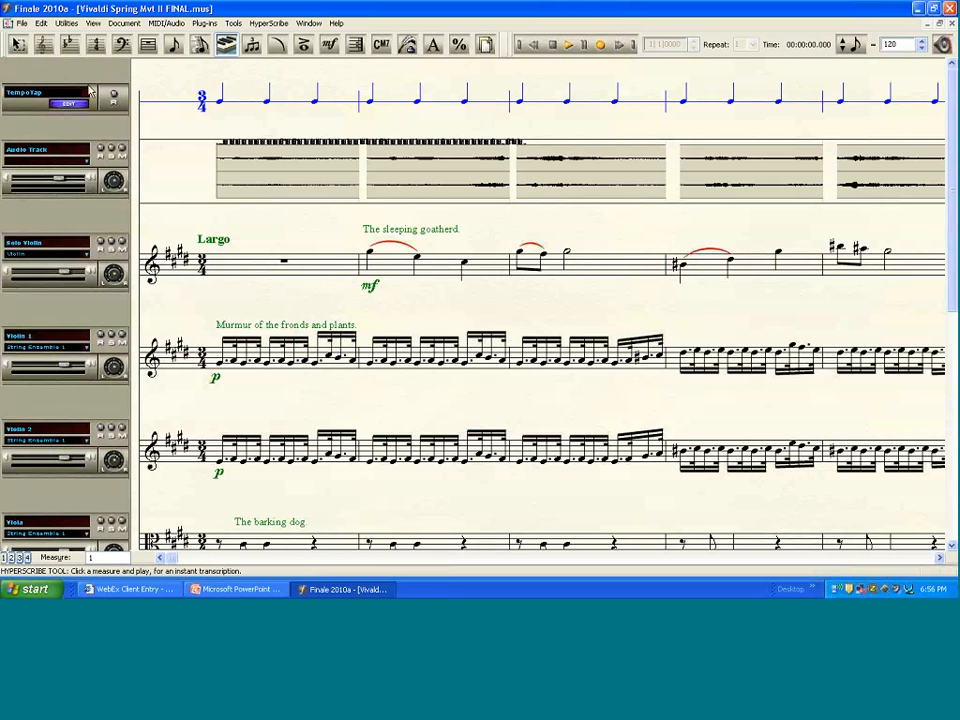
click(226, 108)
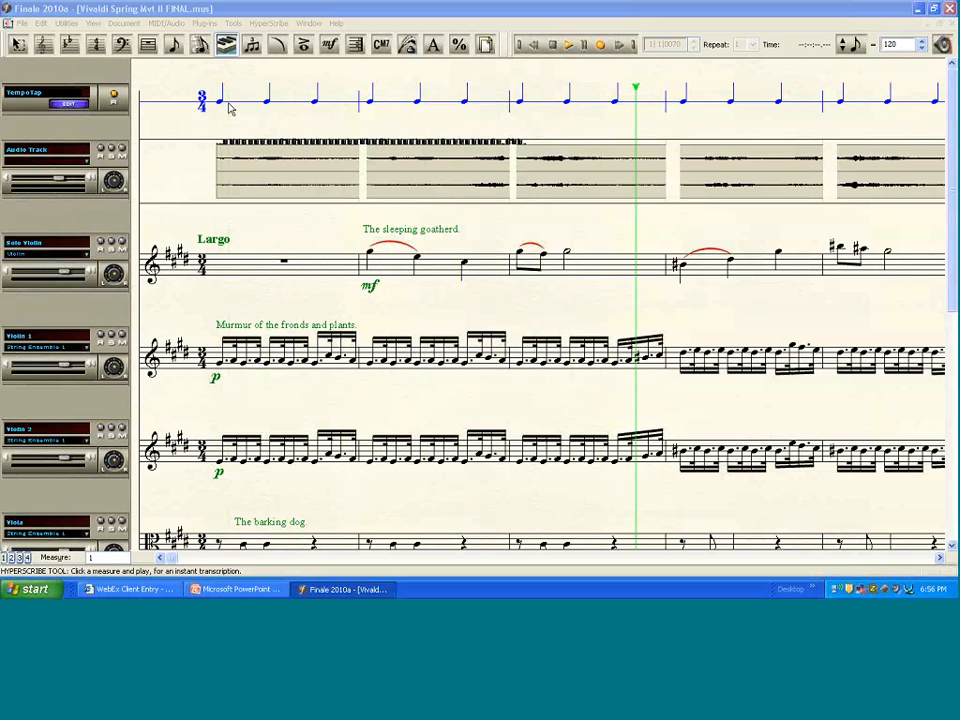
click(228, 108)
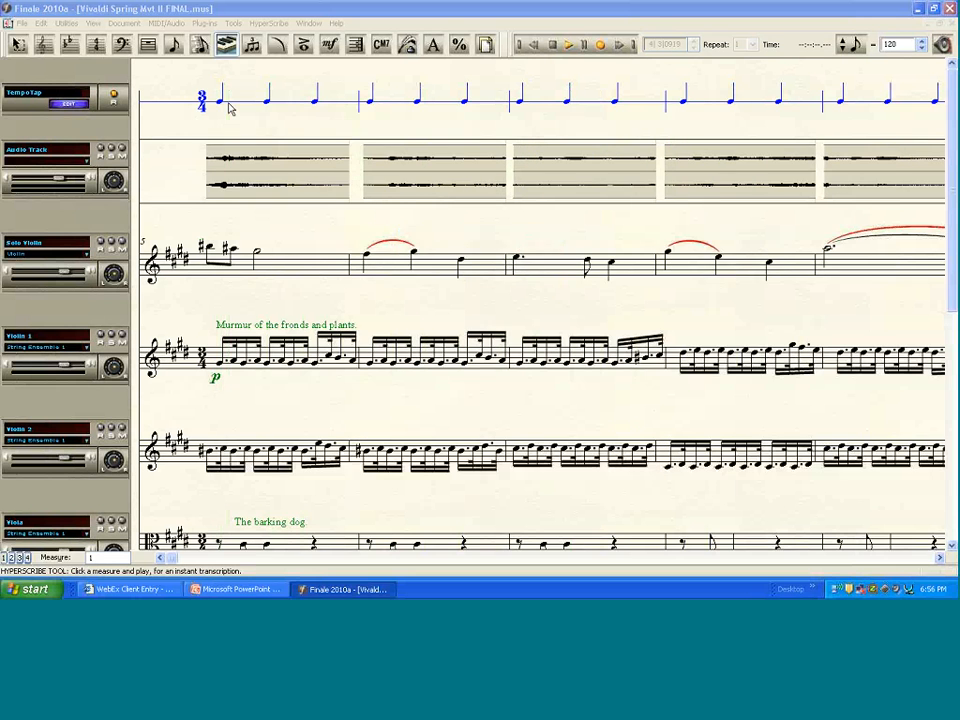
click(480, 332)
Step: Try a second TempoTap recording against the audio track, stop it, and cancel the last recorded tempo
click(181, 560)
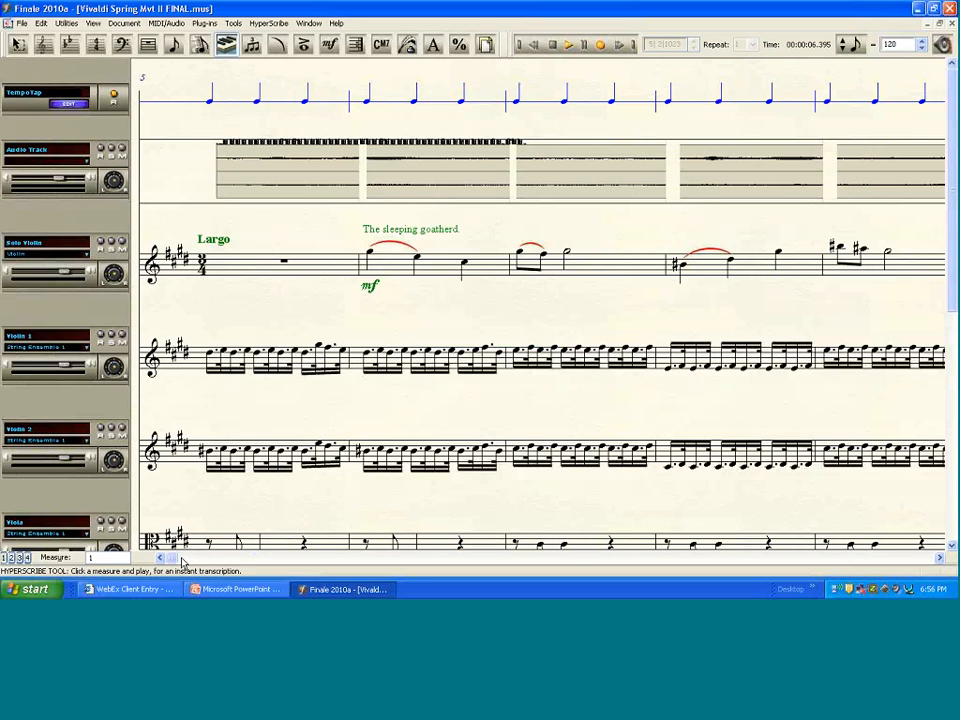
click(228, 105)
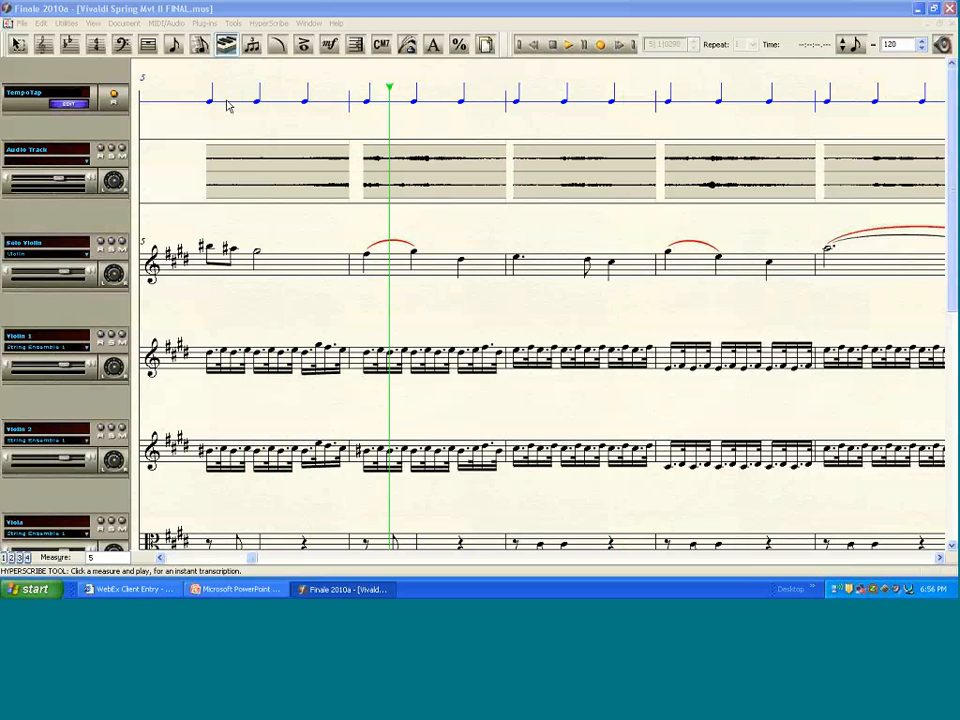
click(303, 109)
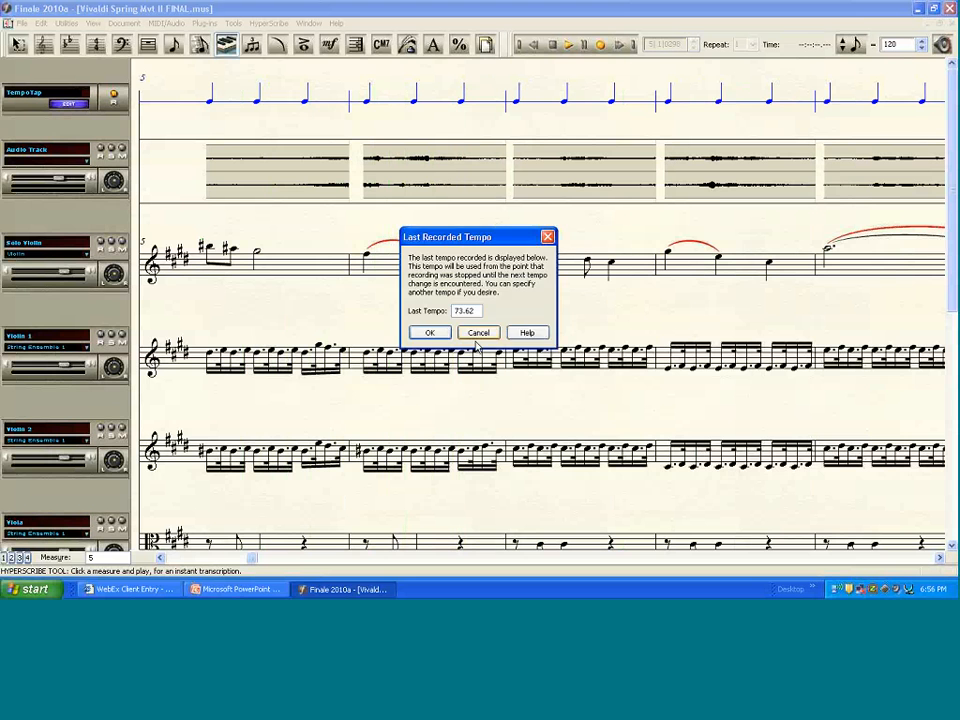
click(478, 333)
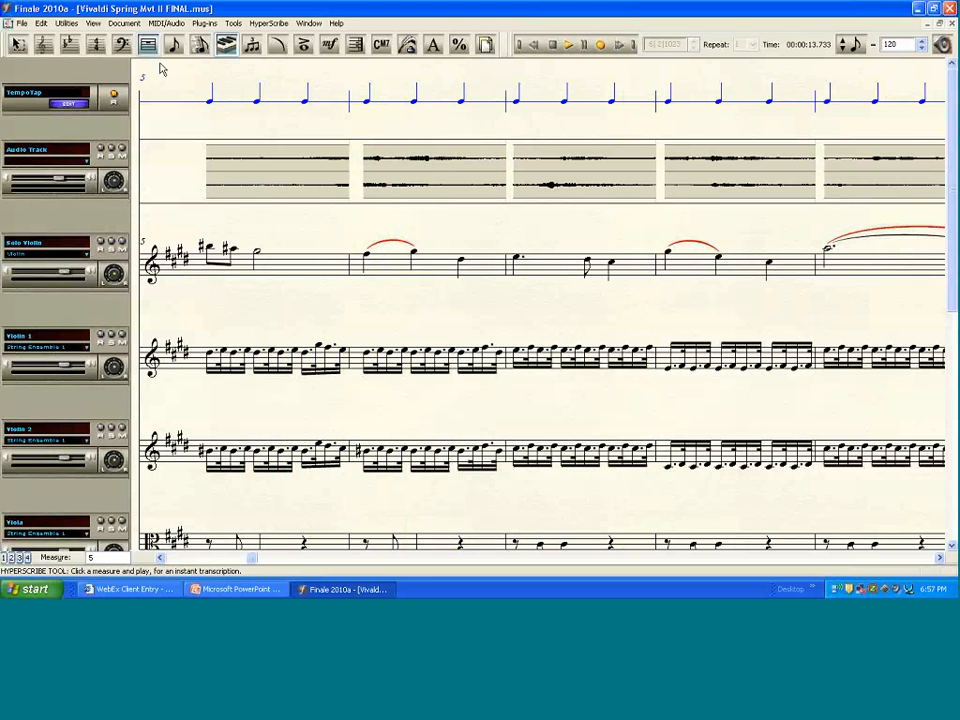
Step: Open New Orleans Blues 2010.mus from its subfolder inside the Demo Files folder on the Desktop
click(22, 22)
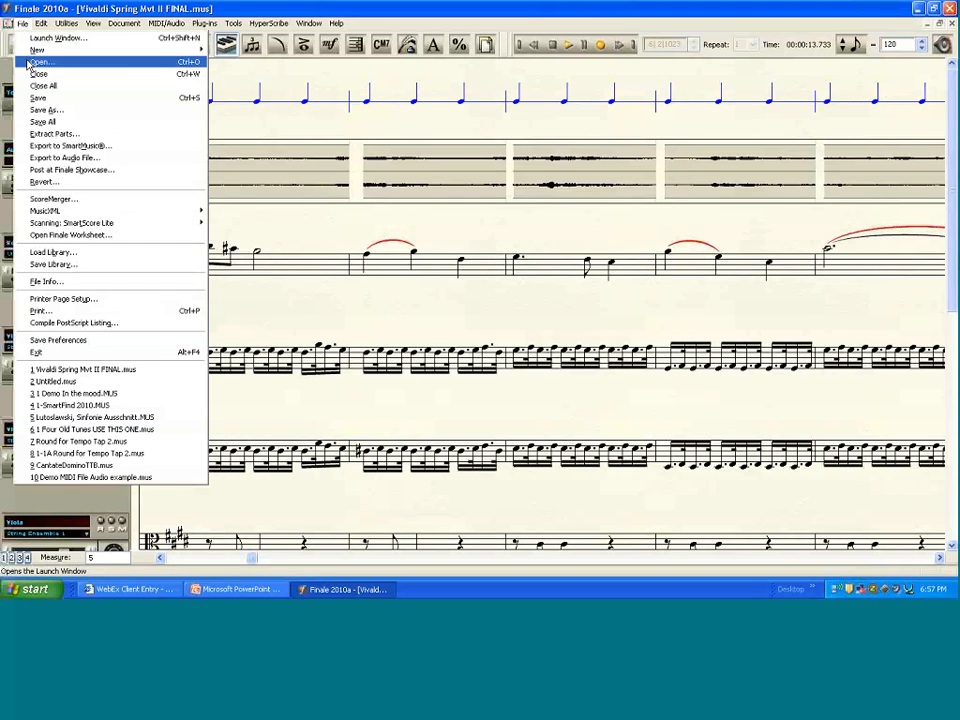
click(29, 63)
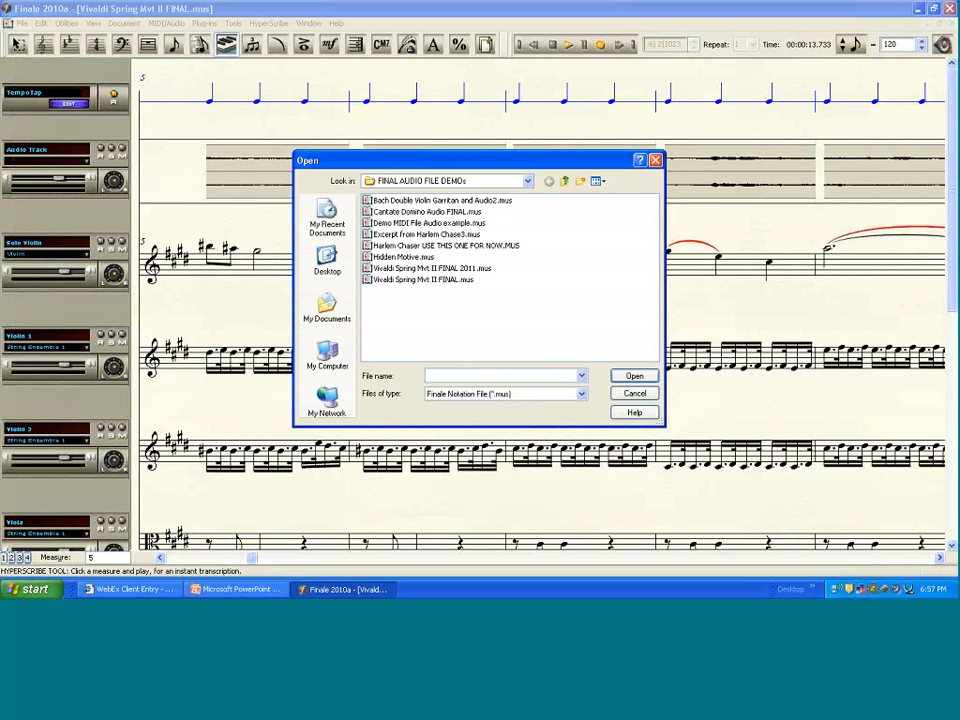
click(564, 181)
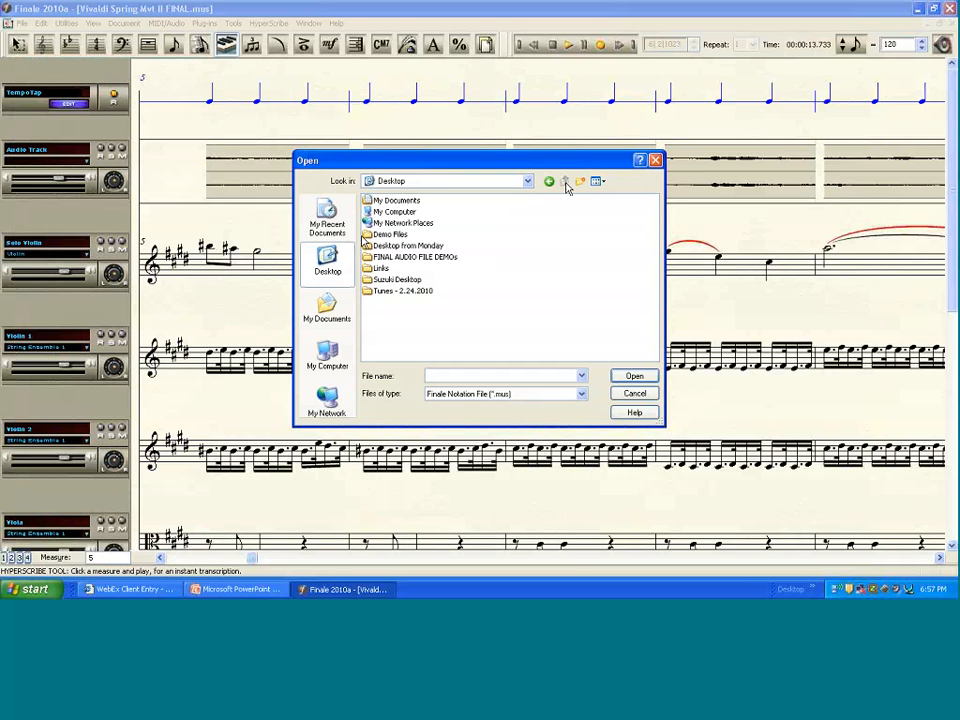
double_click(366, 235)
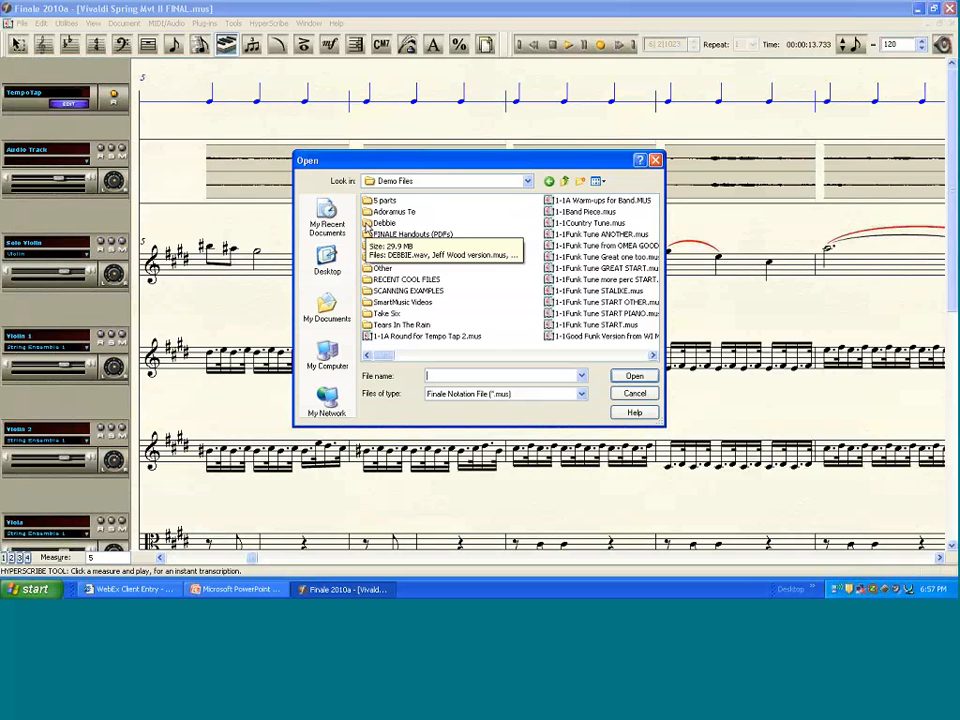
double_click(367, 223)
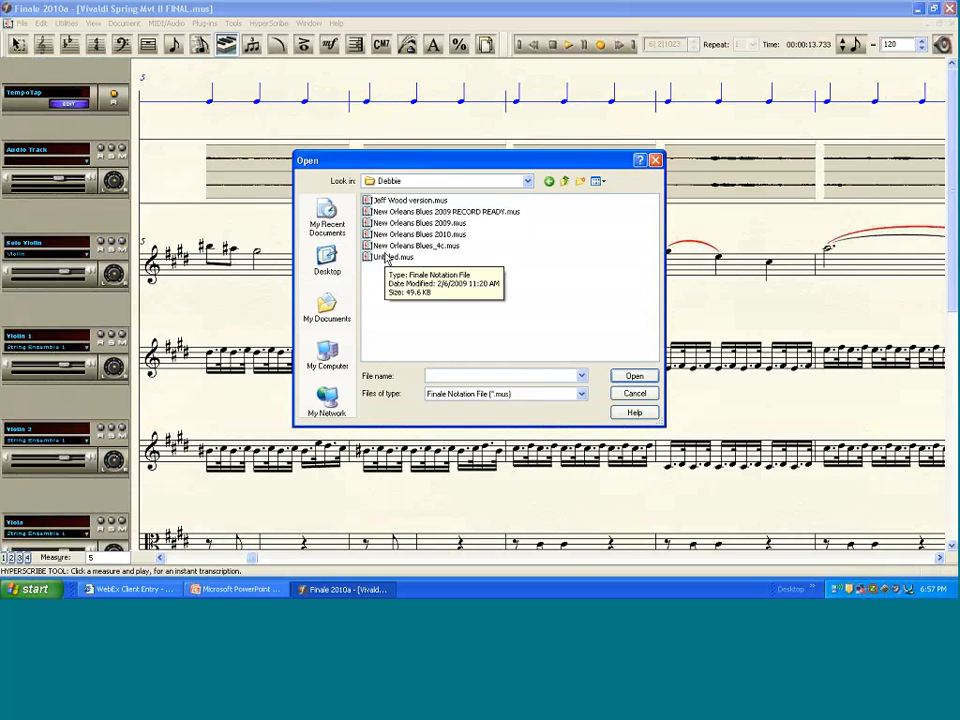
double_click(370, 237)
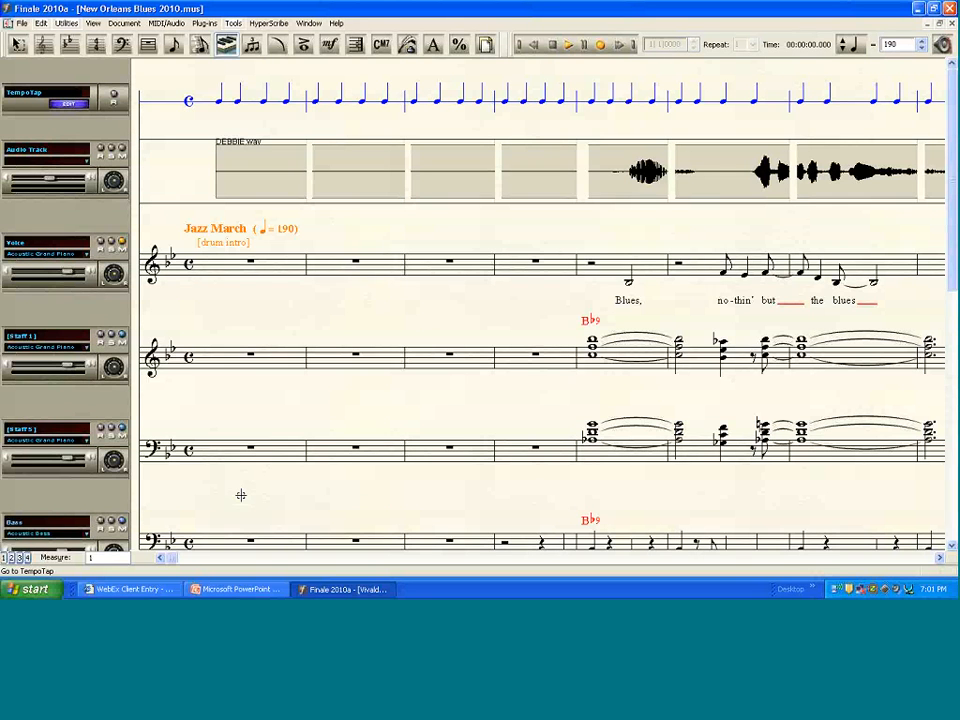
Step: Switch to the WebEx Client Entry window in Internet Explorer
click(146, 589)
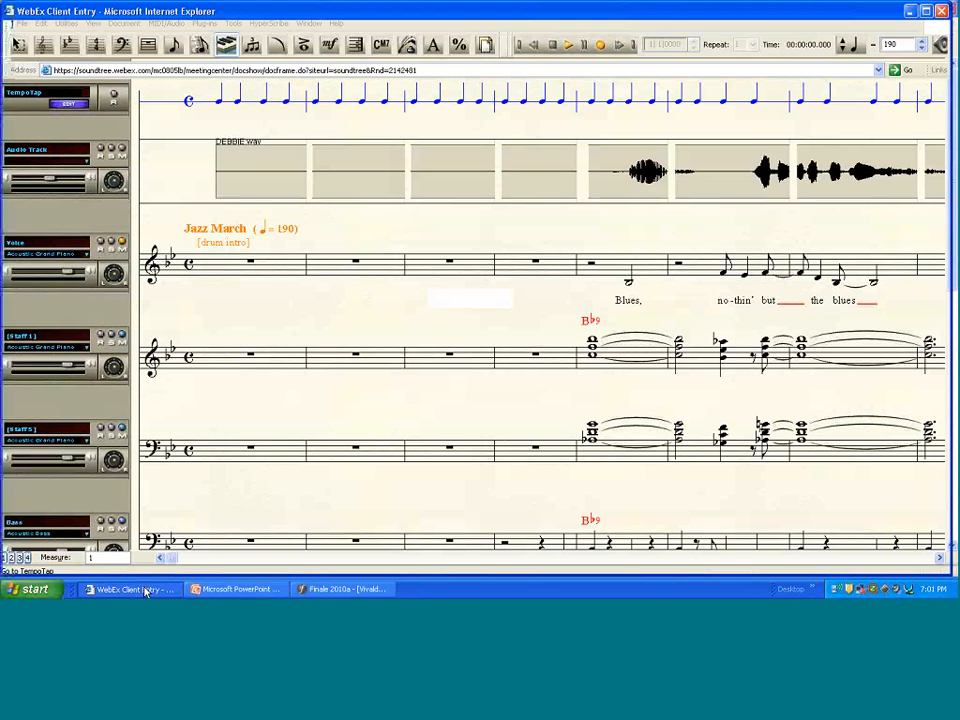